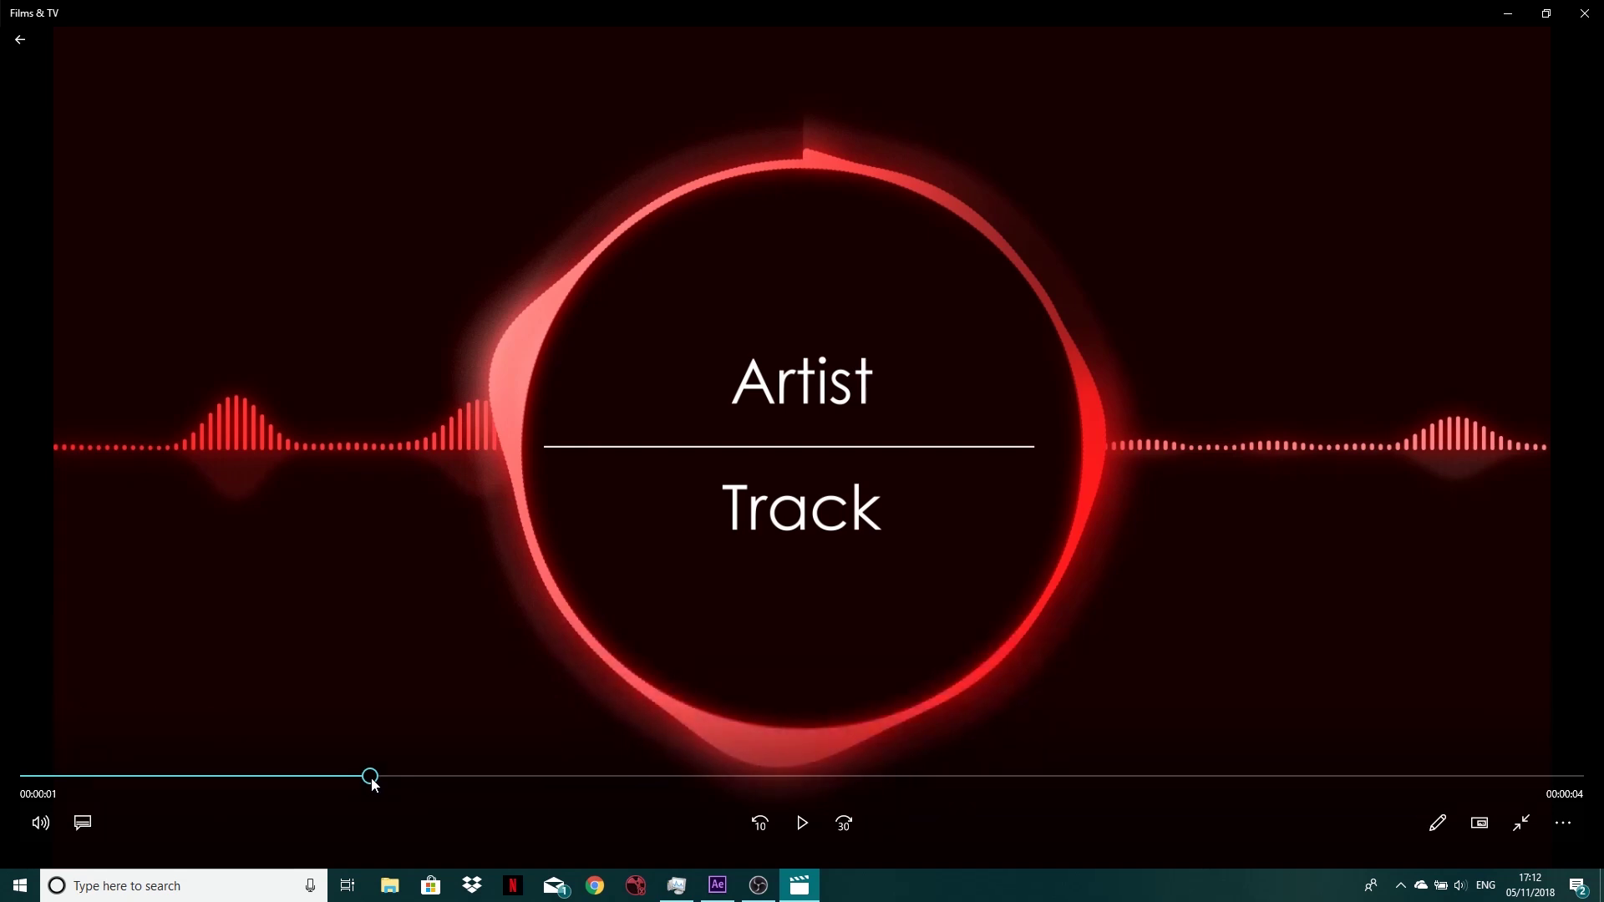
Rewind and play the red audio visualiser preview in Films & TV, then close the player.
left_click_drag(374, 786, 12, 800)
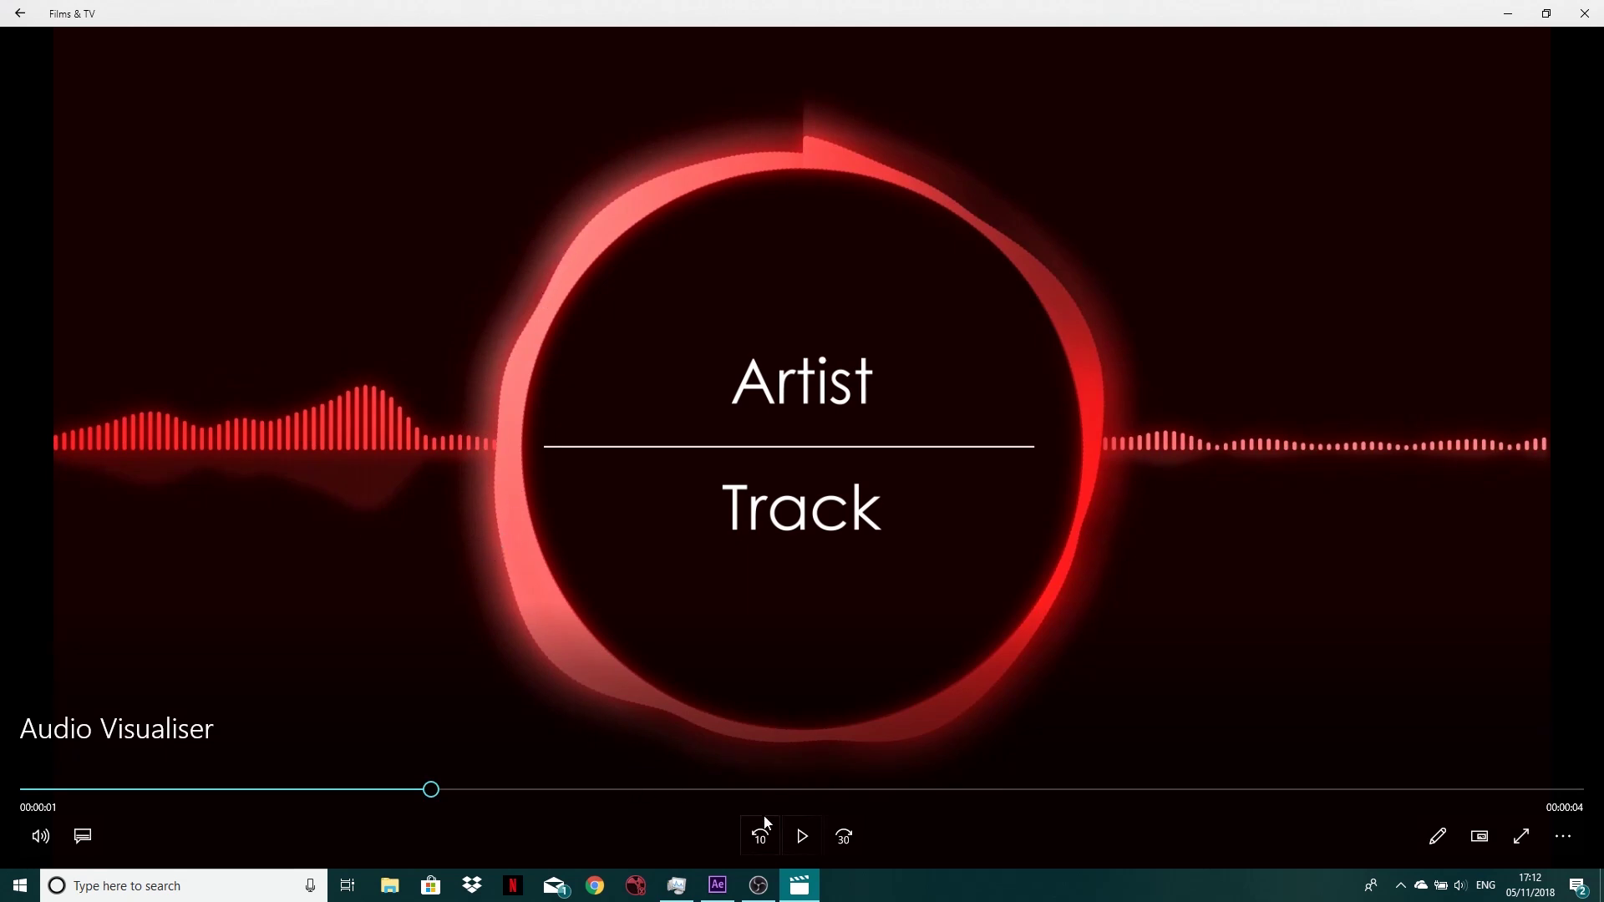
left_click(802, 836)
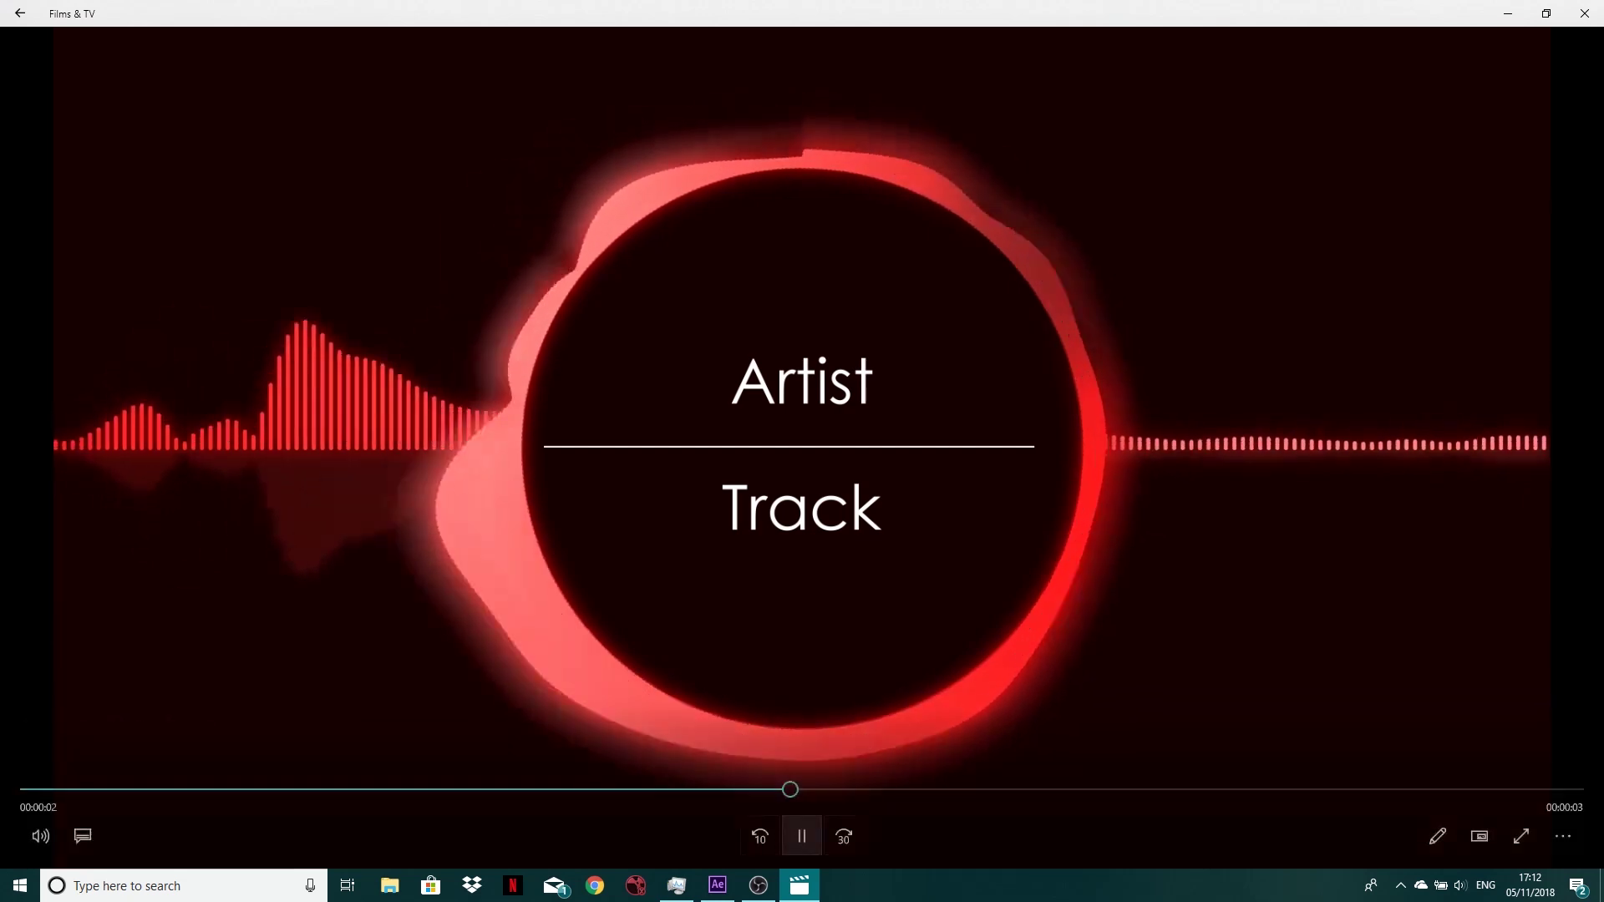
left_click(804, 838)
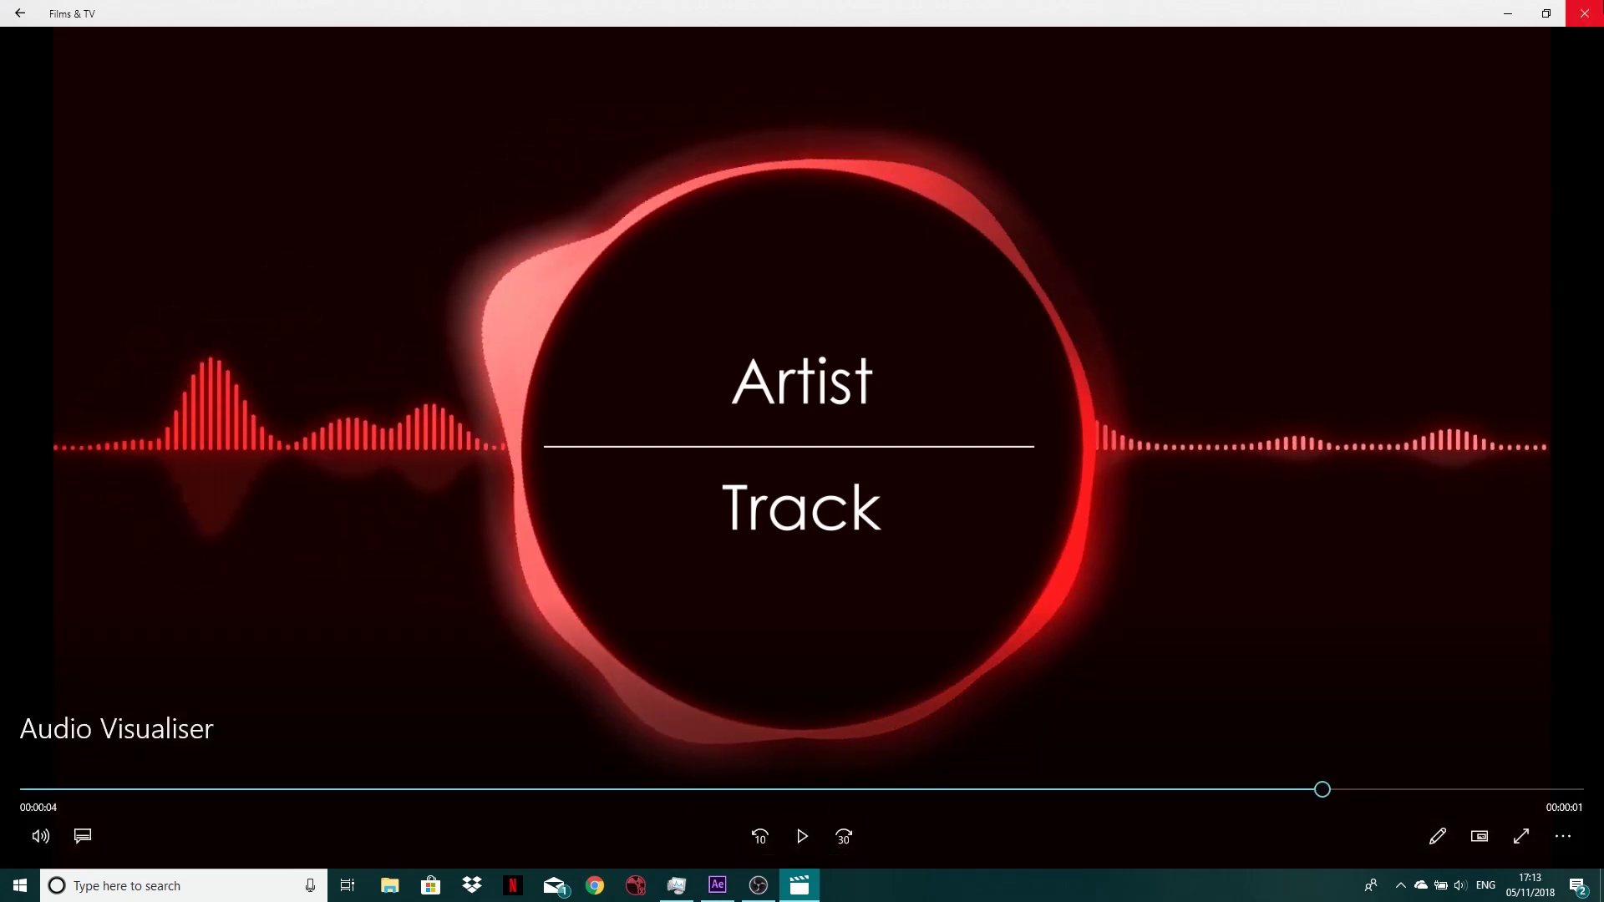
left_click(1586, 10)
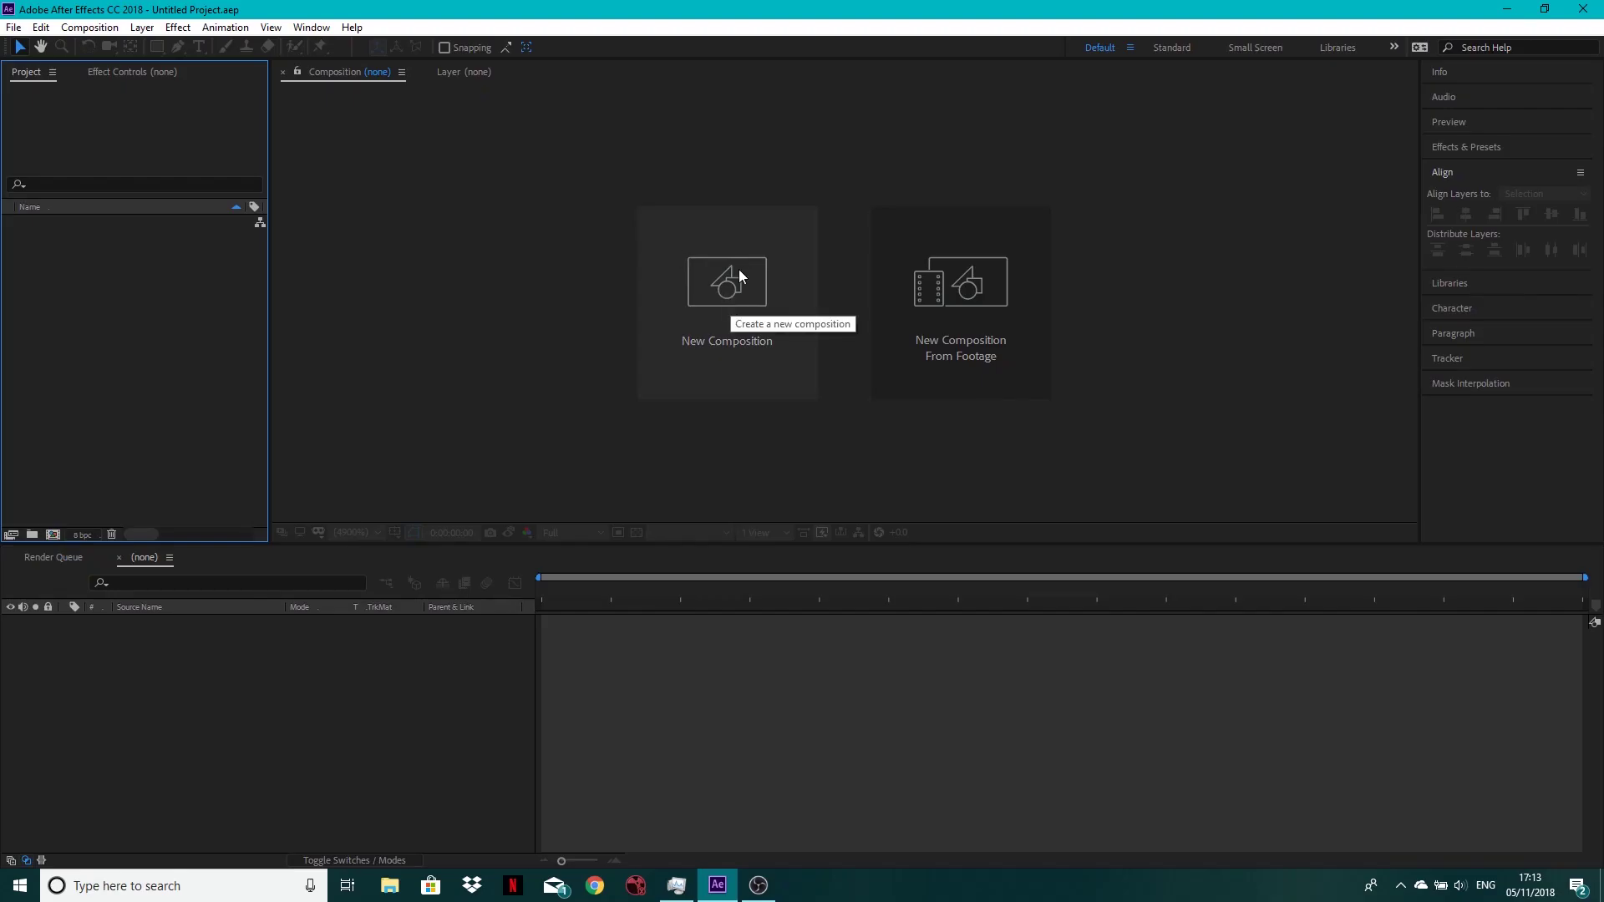
Make a new composition named AUDIO VISUALISER with duration 0:04:24:00.
left_click(89, 27)
left_click(101, 43)
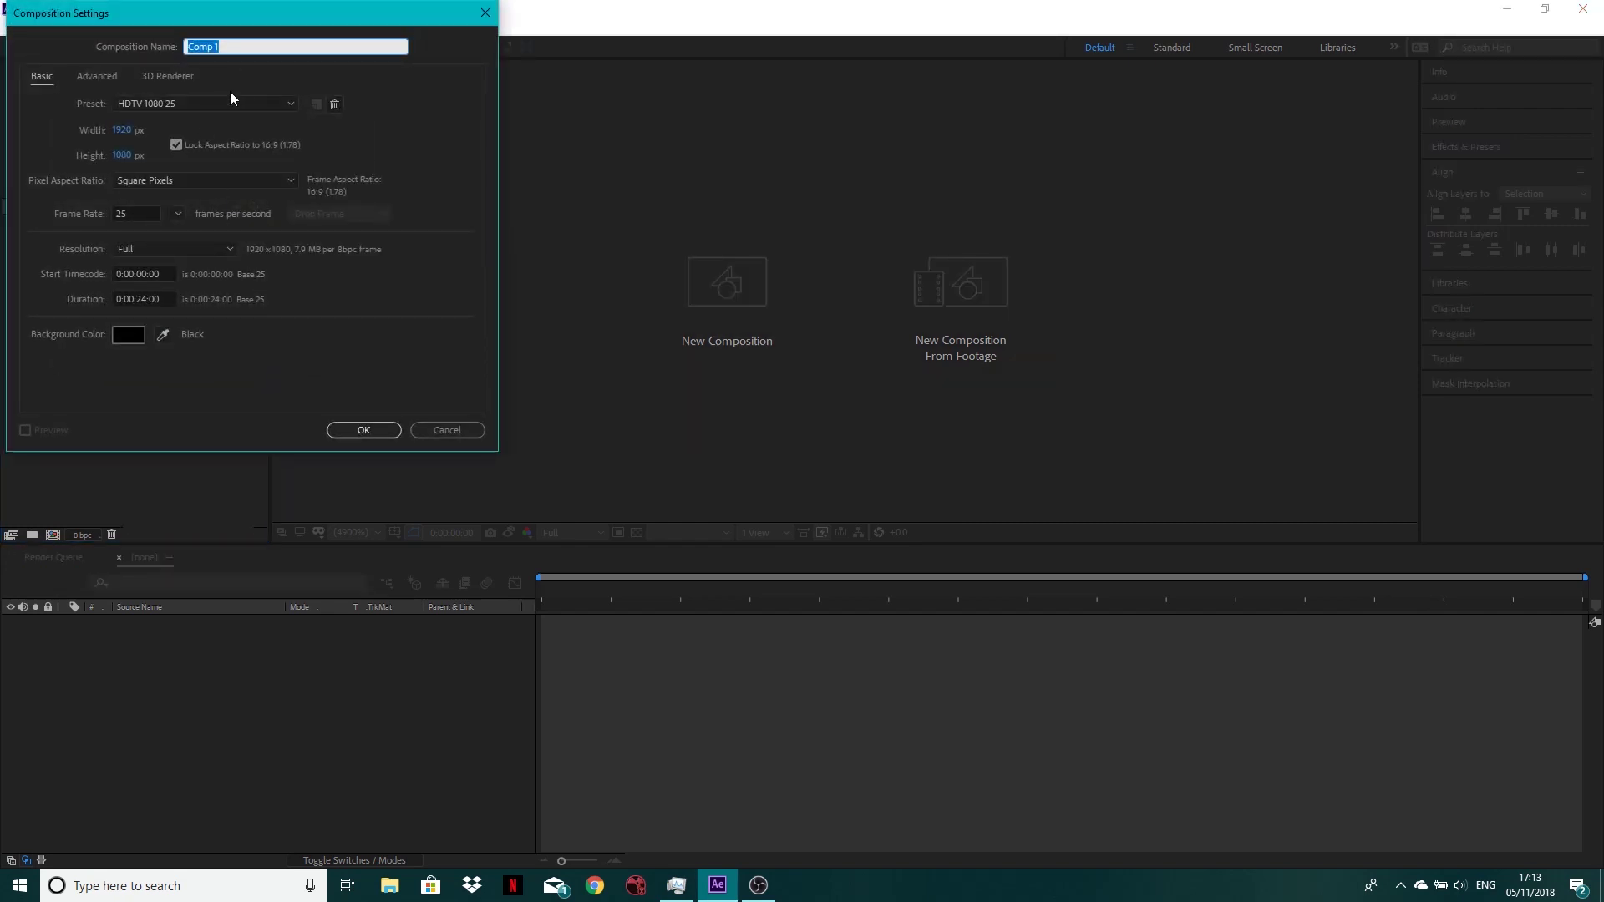
type("AUDIO VISUALISER")
left_click(138, 299)
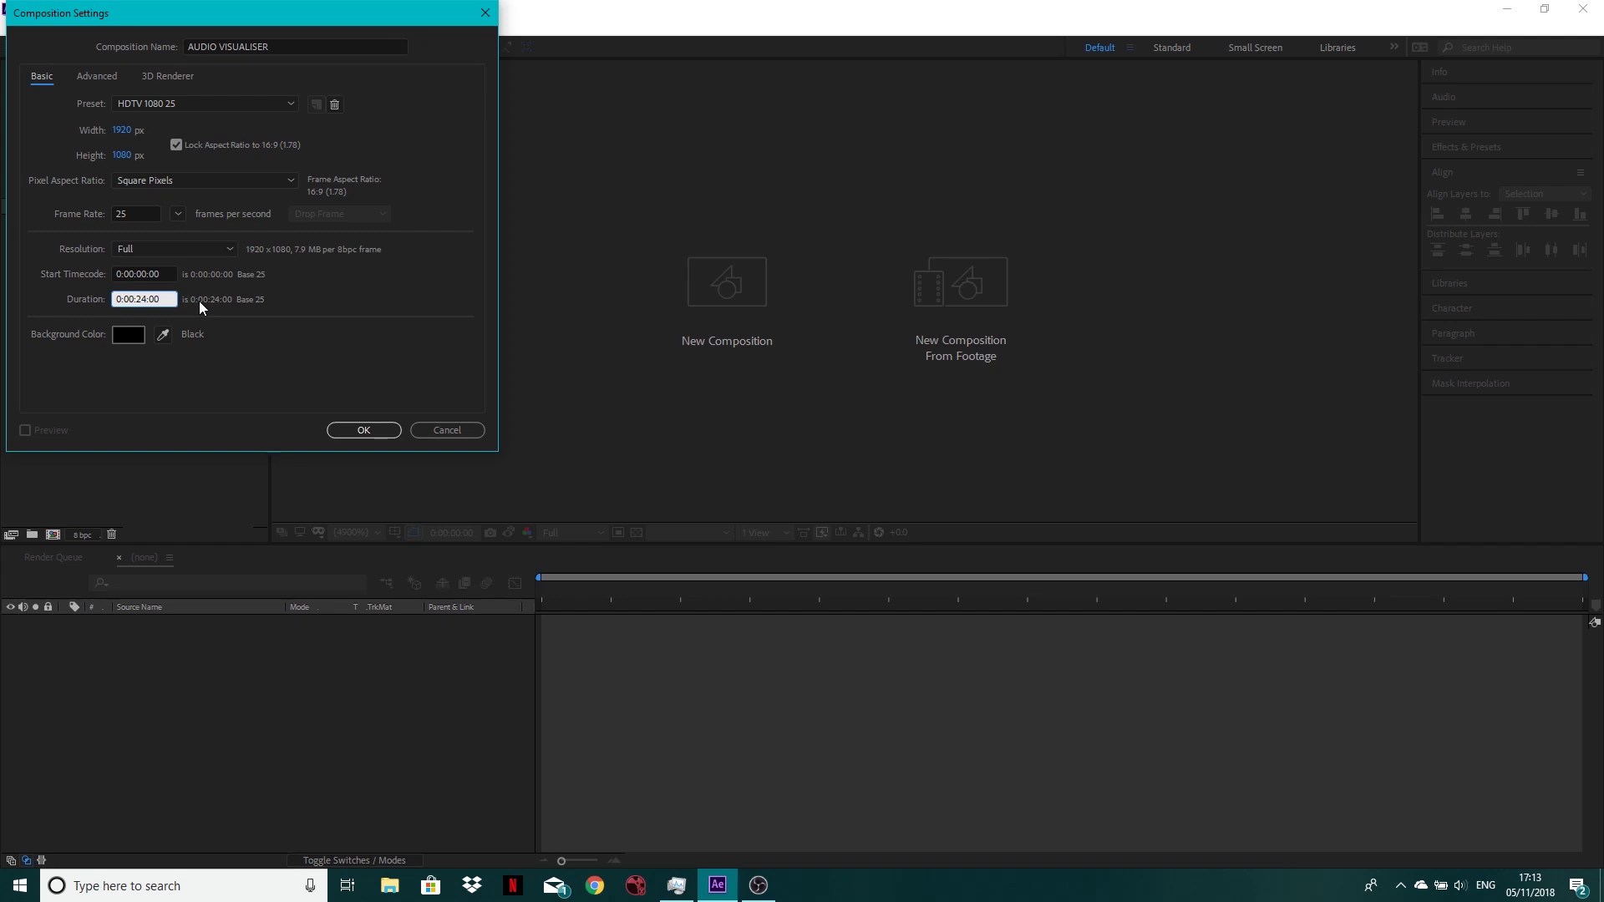
key("BackSpace")
type("3")
key("BackSpace")
type("4")
left_click(362, 430)
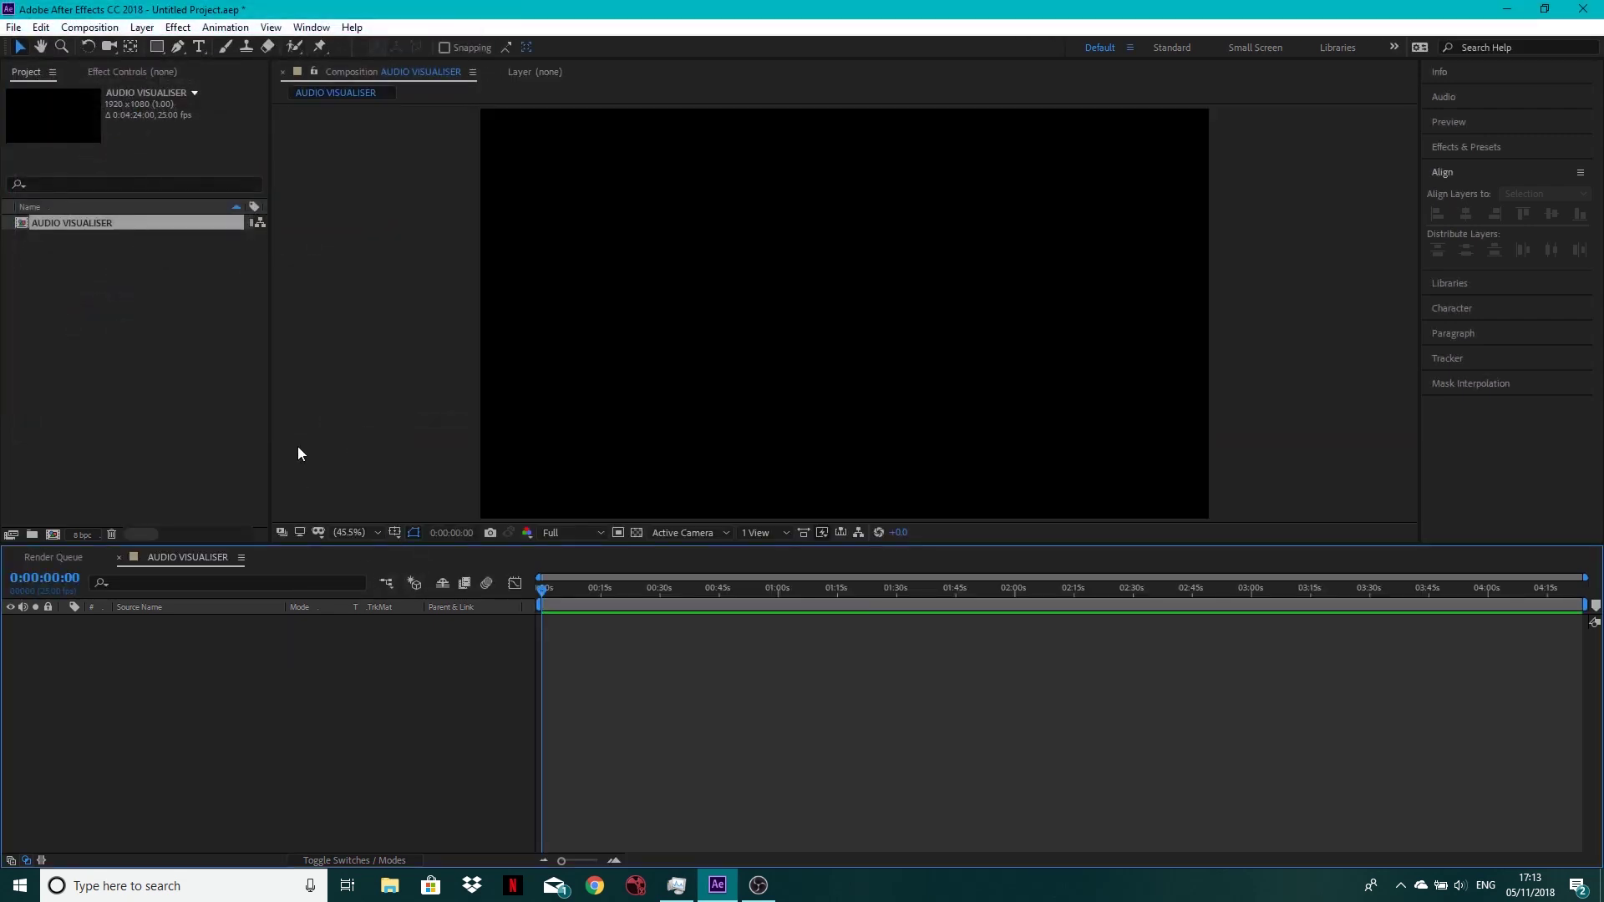
Add a dark red 1A0000 solid named BG, then import the bensound audio file into the project.
left_click(138, 31)
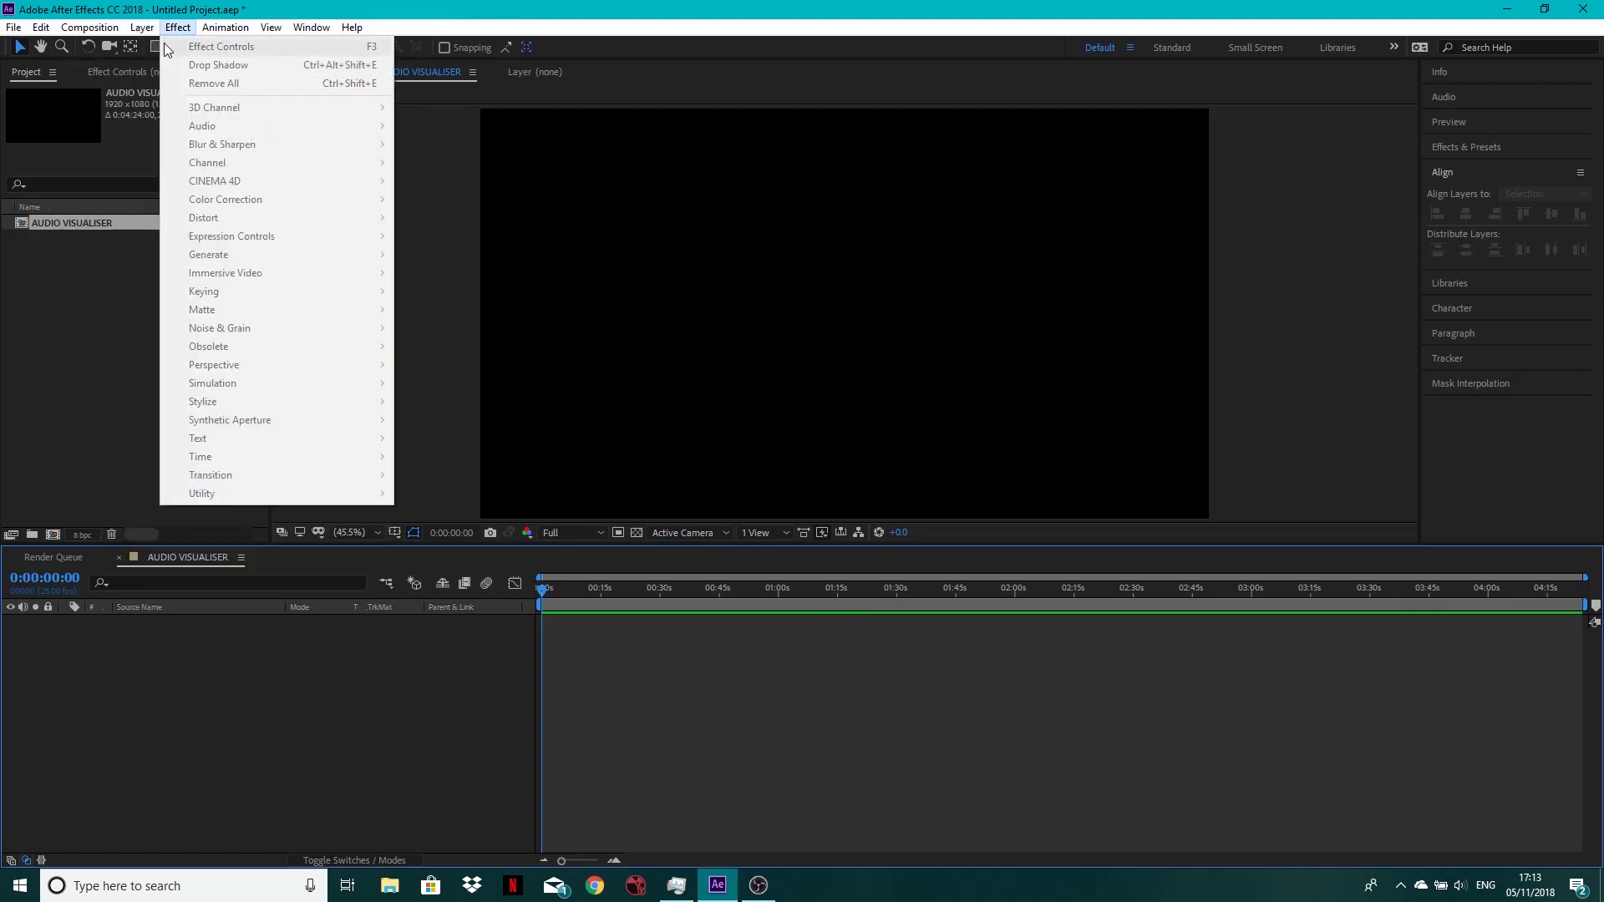
mouse_move(159, 47)
left_click(429, 65)
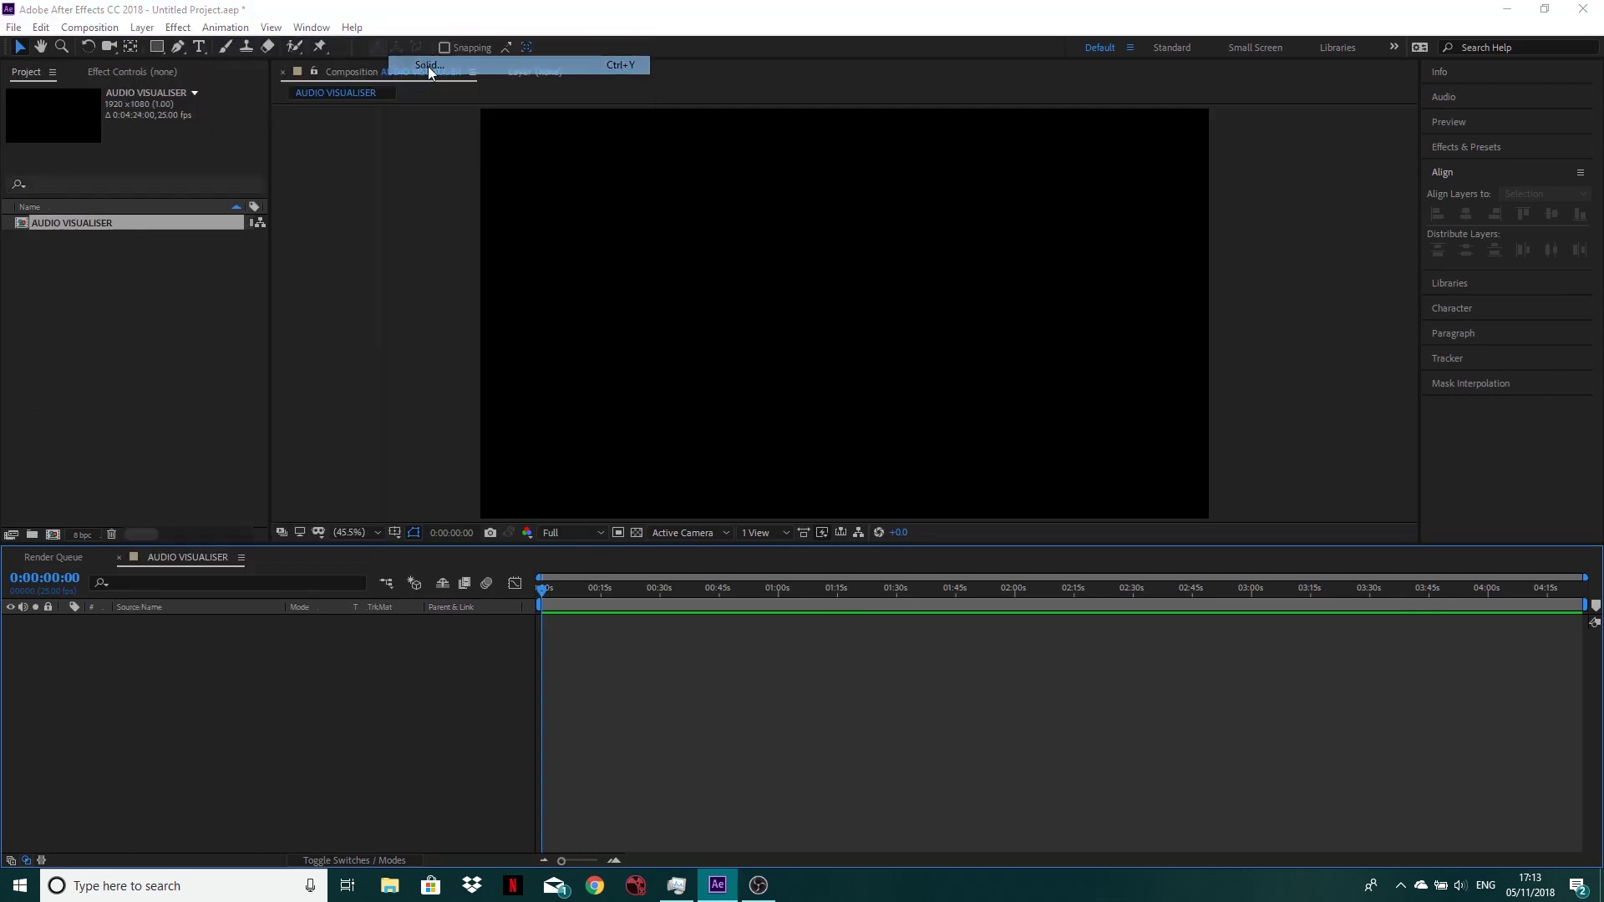
type("BG")
left_click(190, 290)
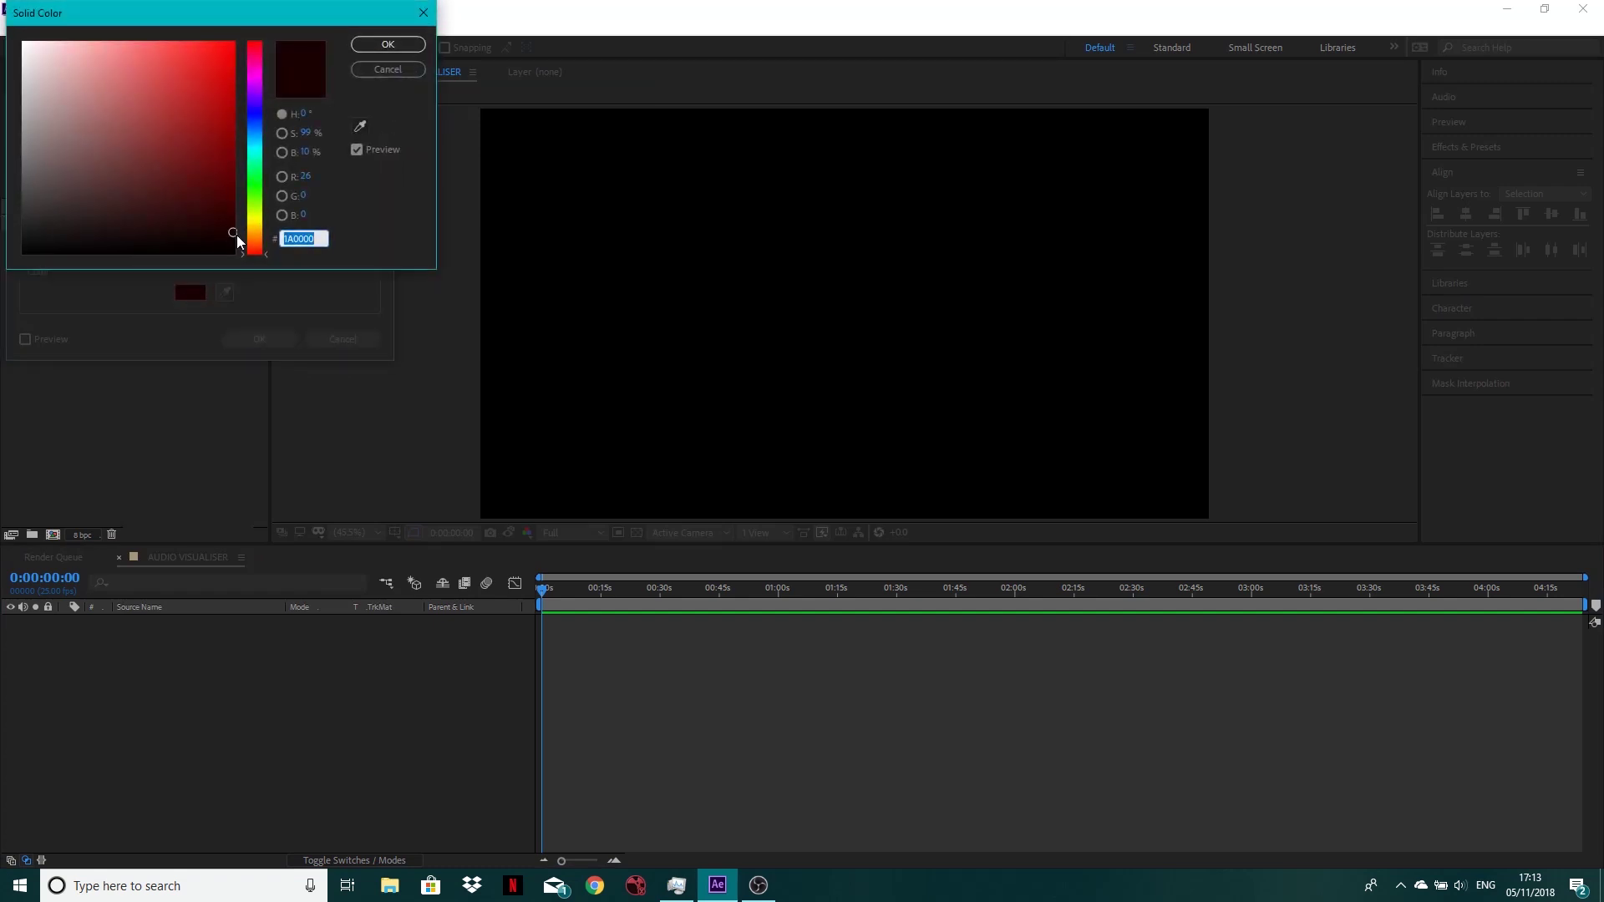
left_click(373, 46)
left_click(260, 339)
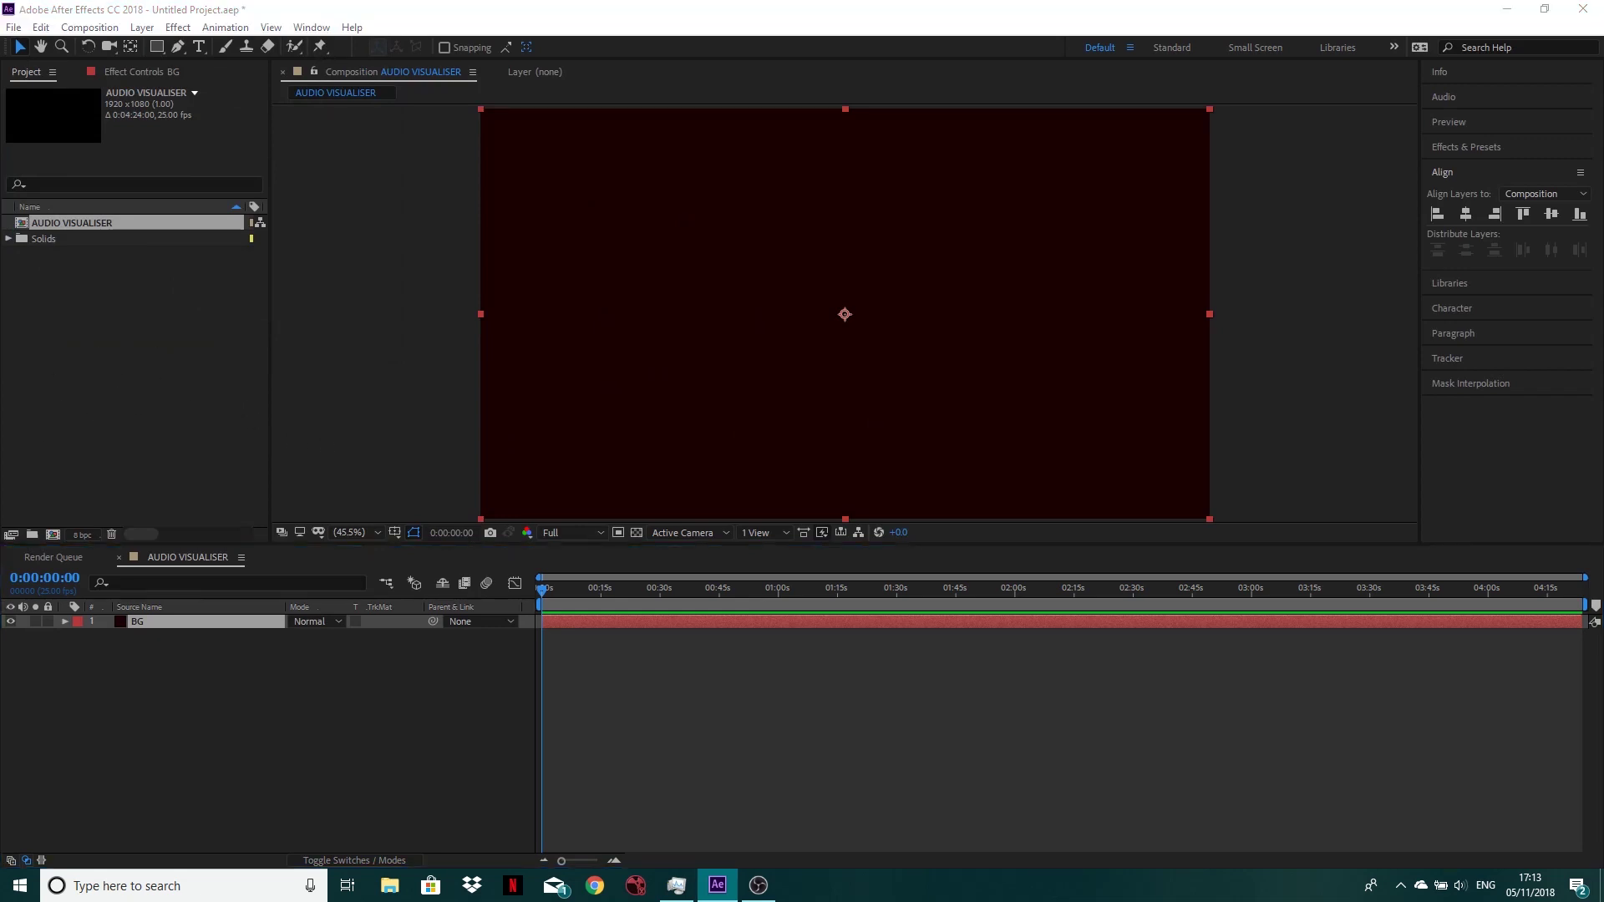
left_click_drag(717, 885, 162, 358)
Place bensound-endlessmotion.mp3 in the composition below BG and preview it with sound.
left_click(13, 26)
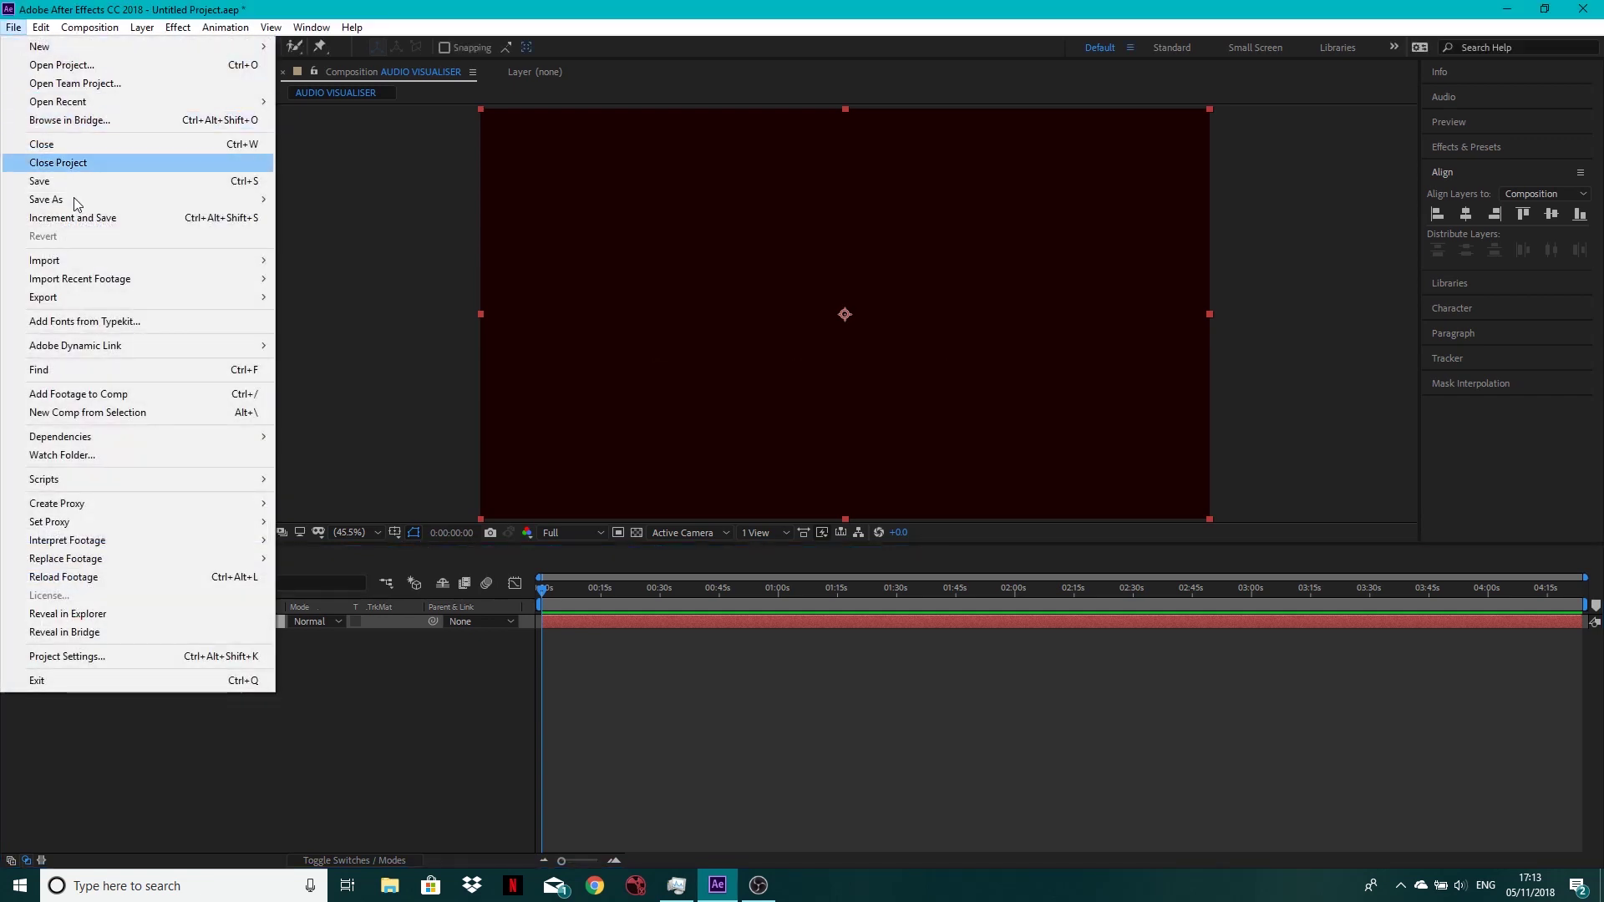
left_click(364, 194)
left_click(364, 193)
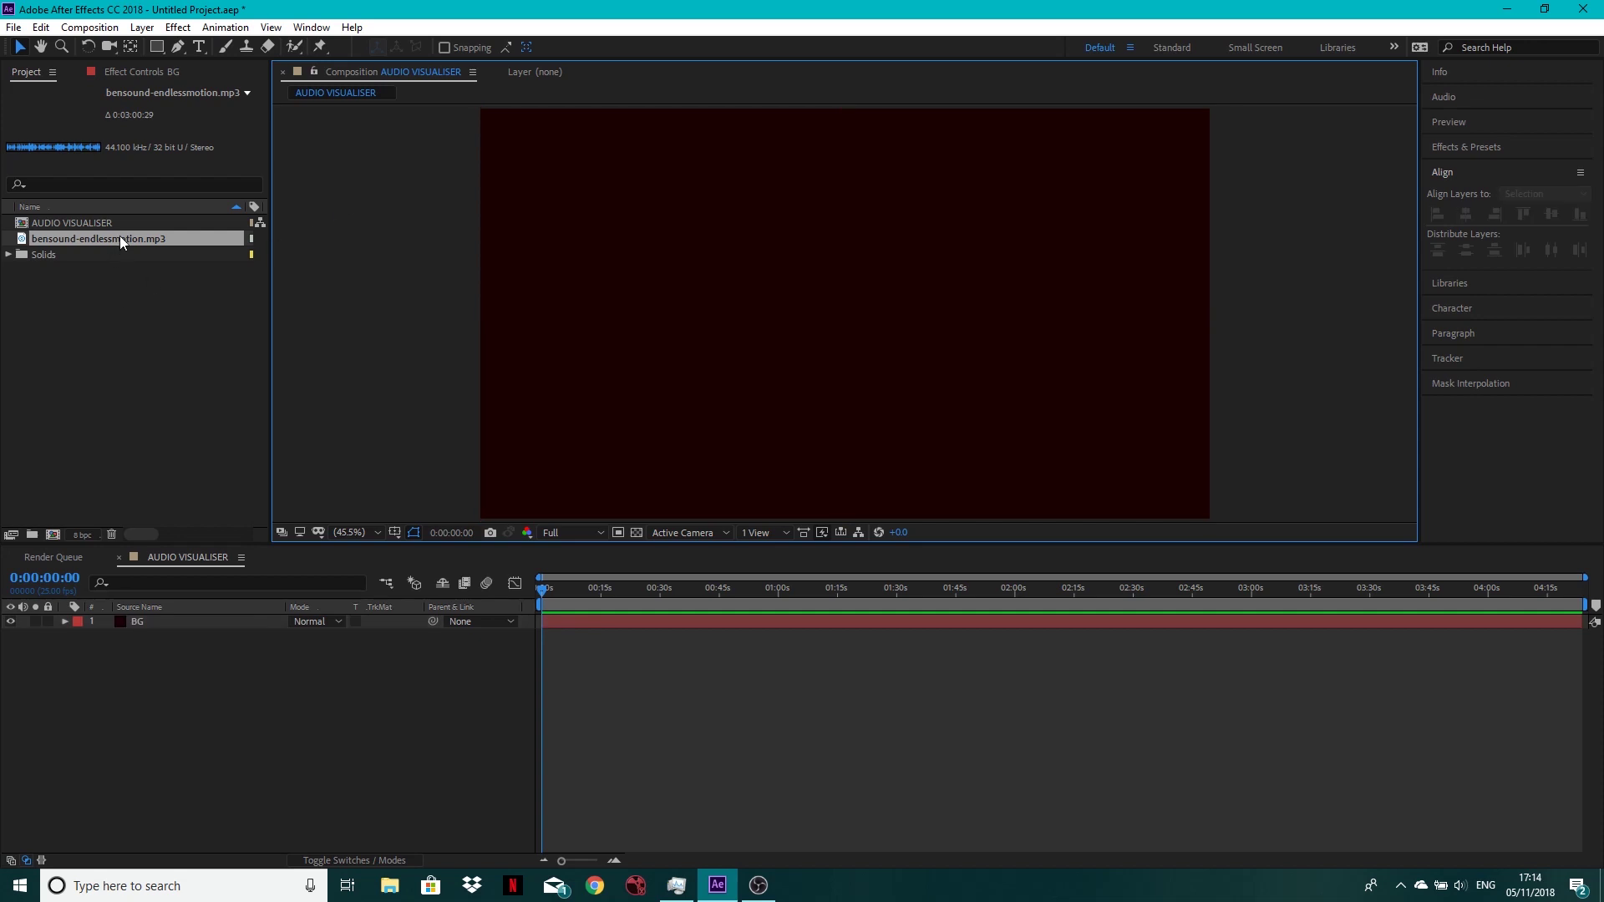
left_click_drag(121, 240, 192, 639)
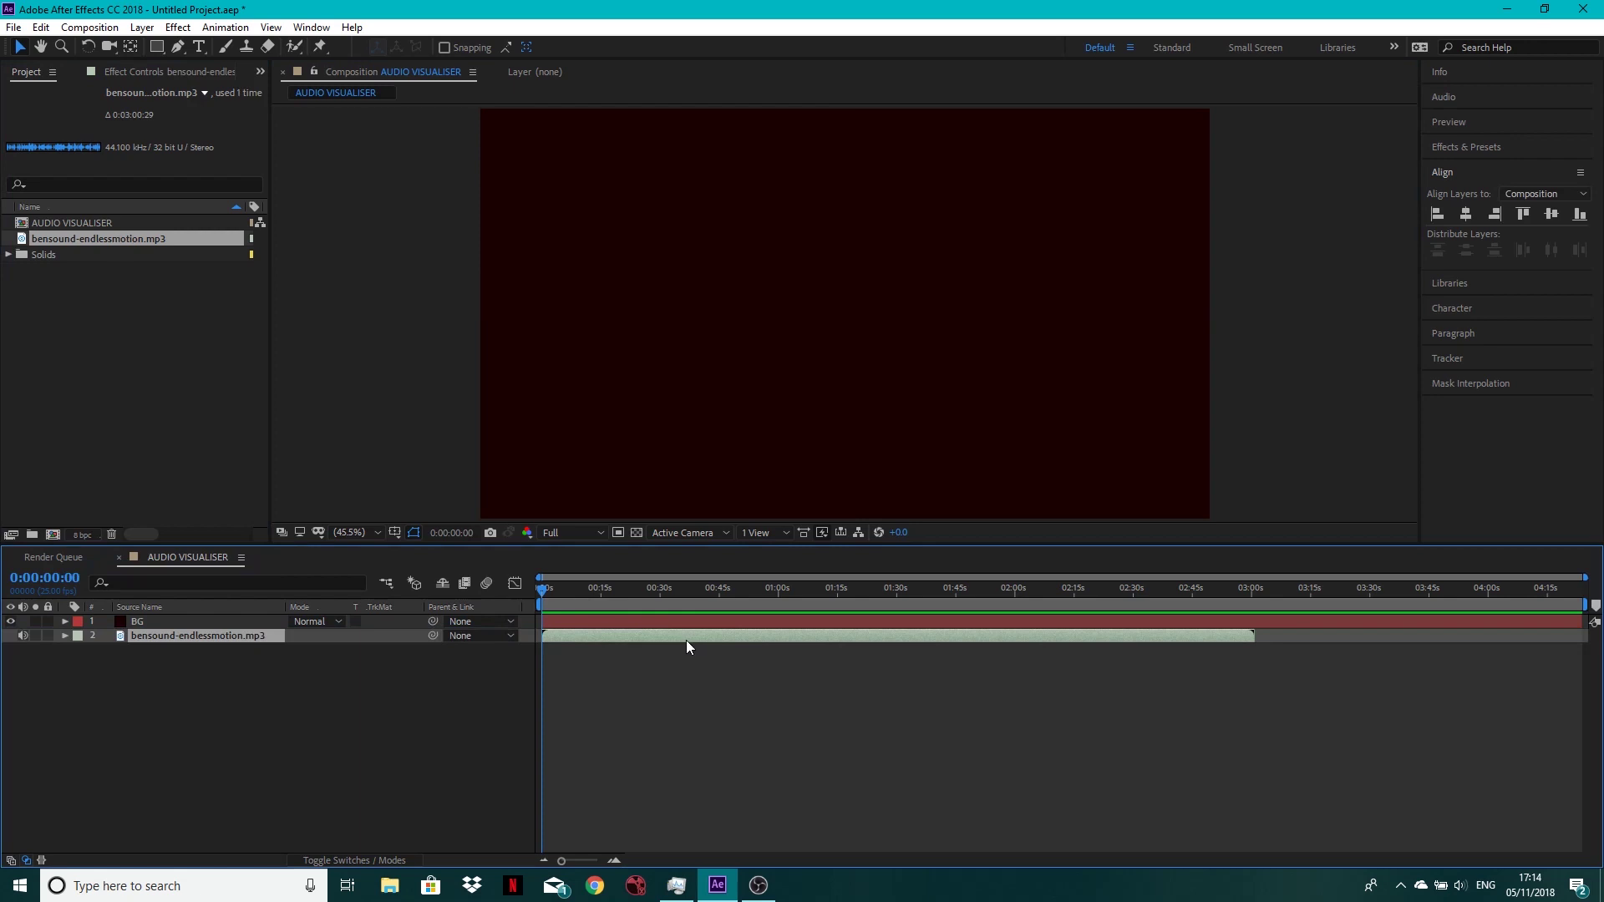
key("space")
key("space")
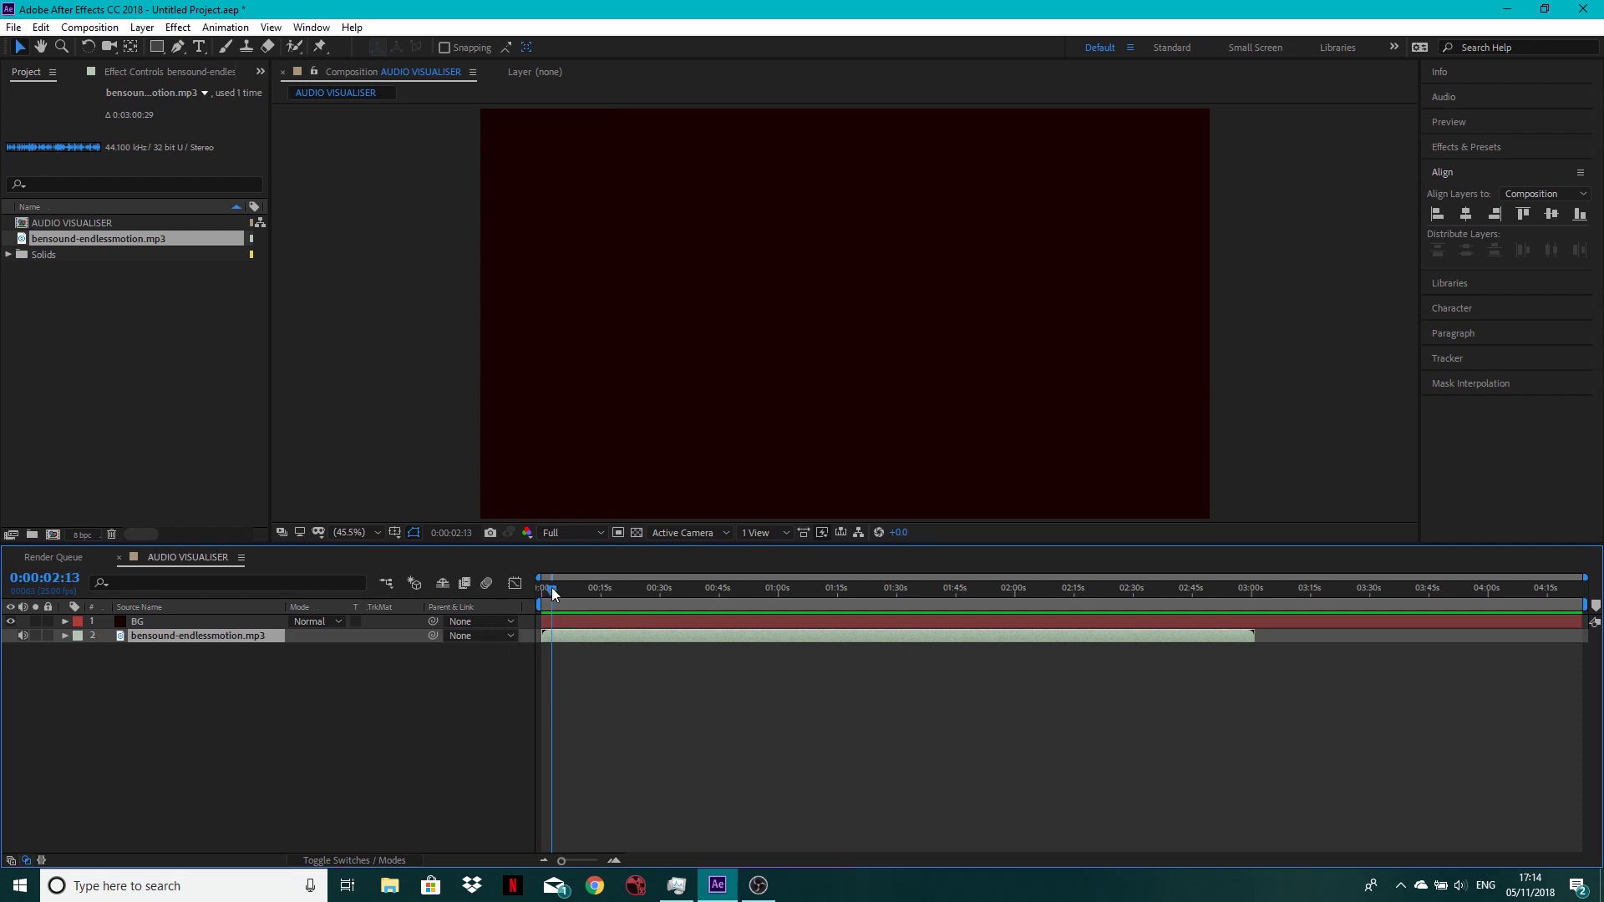
Inspect the mp3 layer's waveform around 0:00:10:15, zoomed in, then collapse it.
left_click_drag(550, 592, 583, 591)
left_click(65, 636)
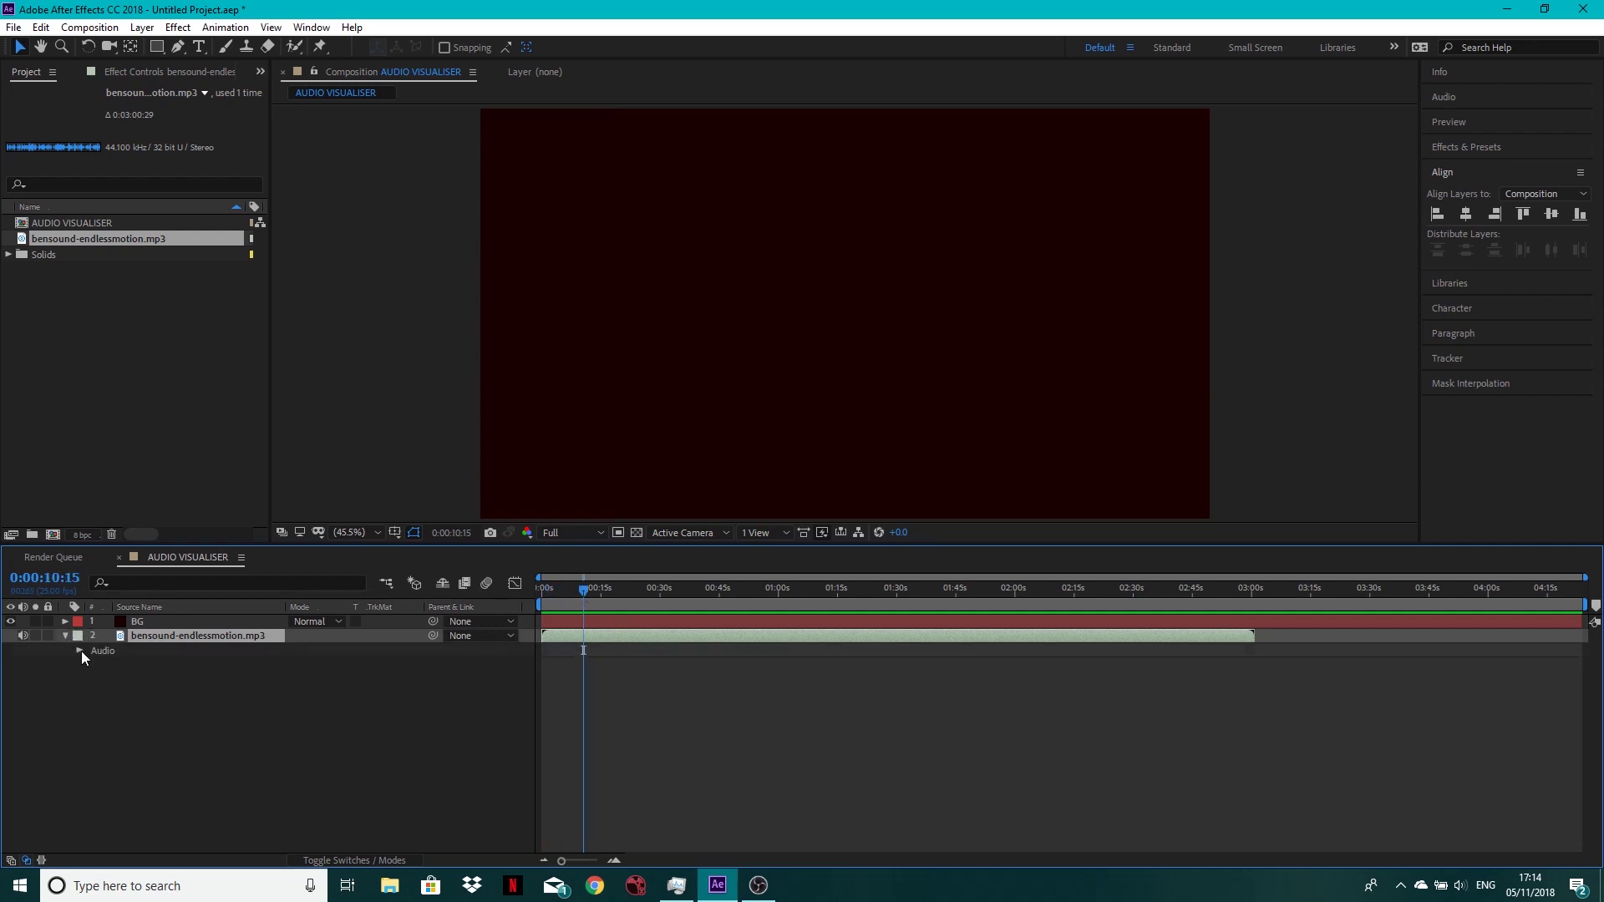
left_click(80, 652)
left_click(94, 679)
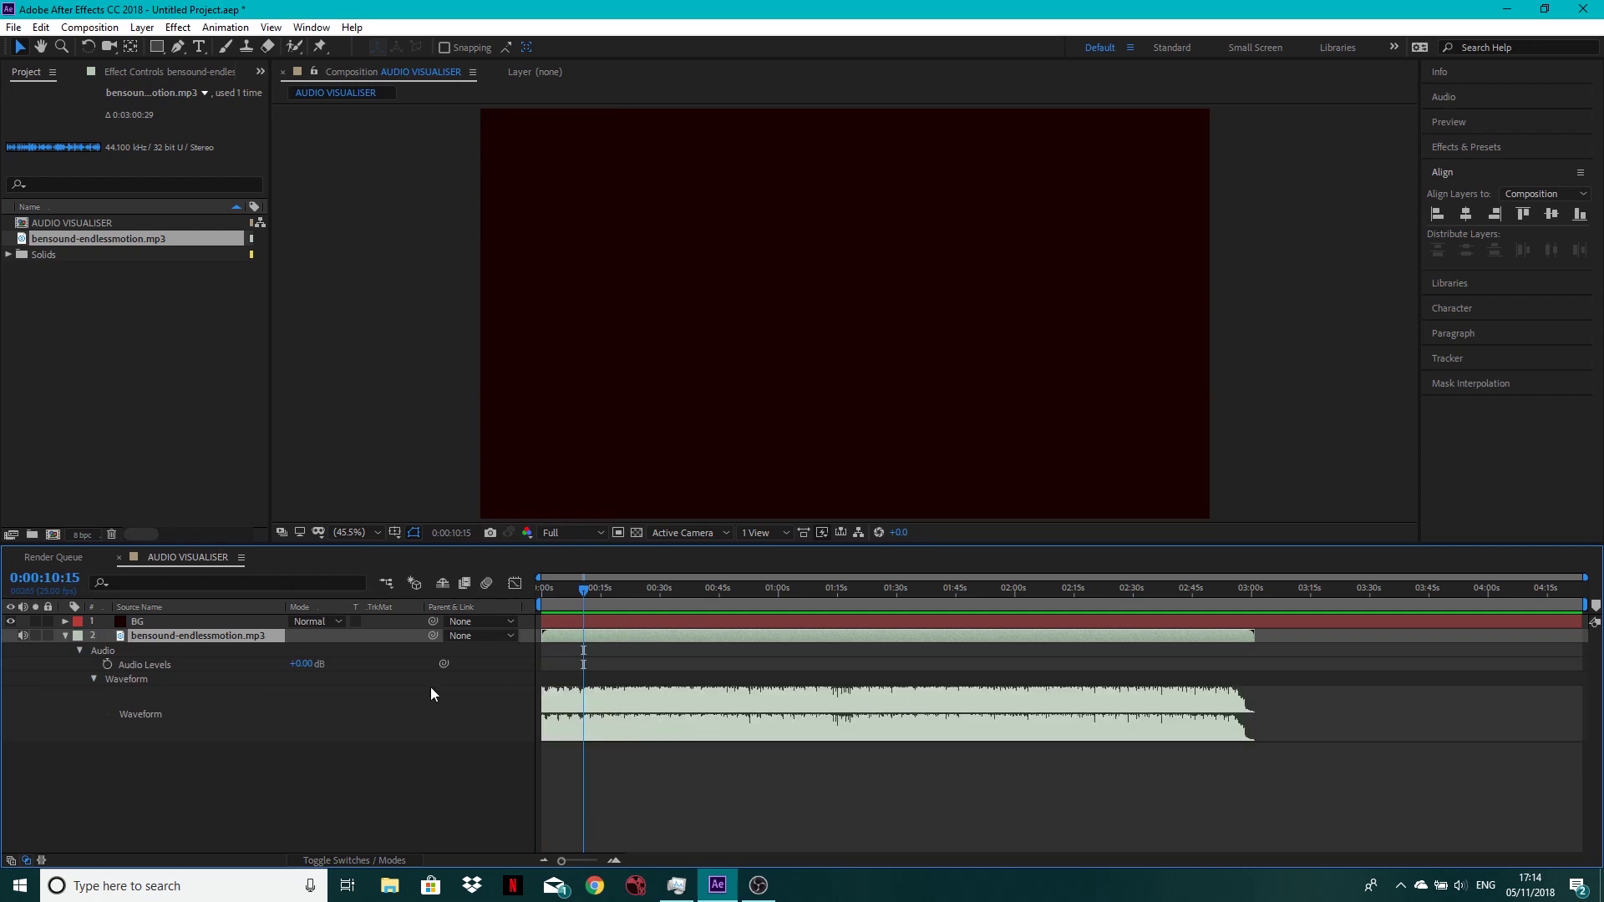
mouse_move(562, 861)
left_mouse_down()
mouse_move(598, 862)
mouse_move(533, 860)
left_mouse_up()
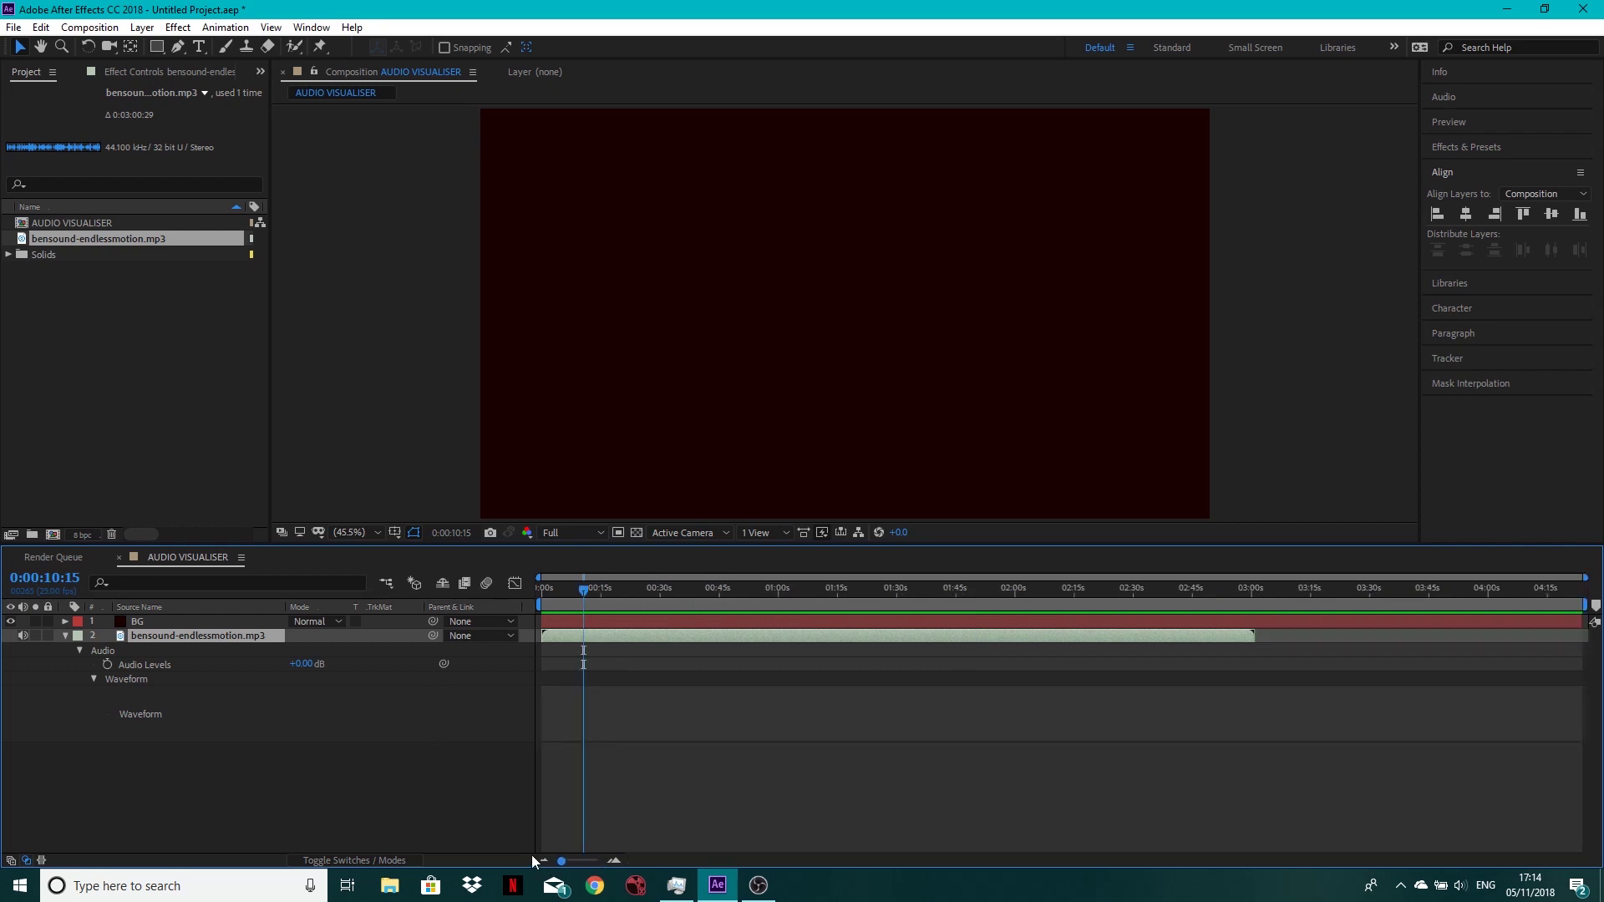
left_click(64, 635)
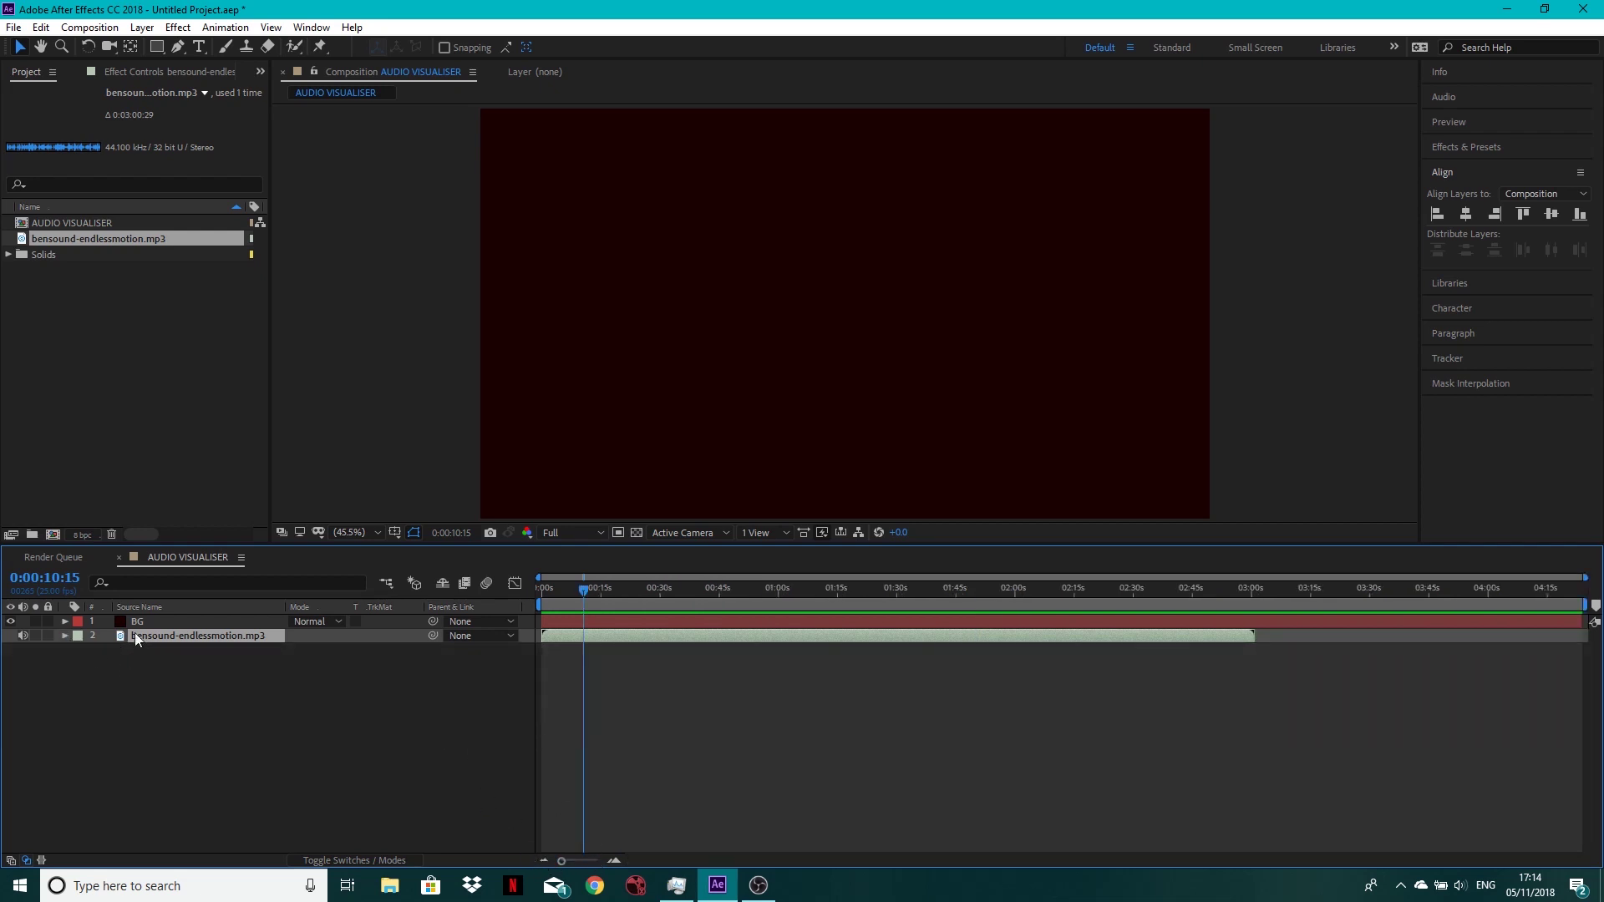
Lock the BG and audio layers and add a new solid layer named BG BARS.
left_click_drag(47, 635, 46, 624)
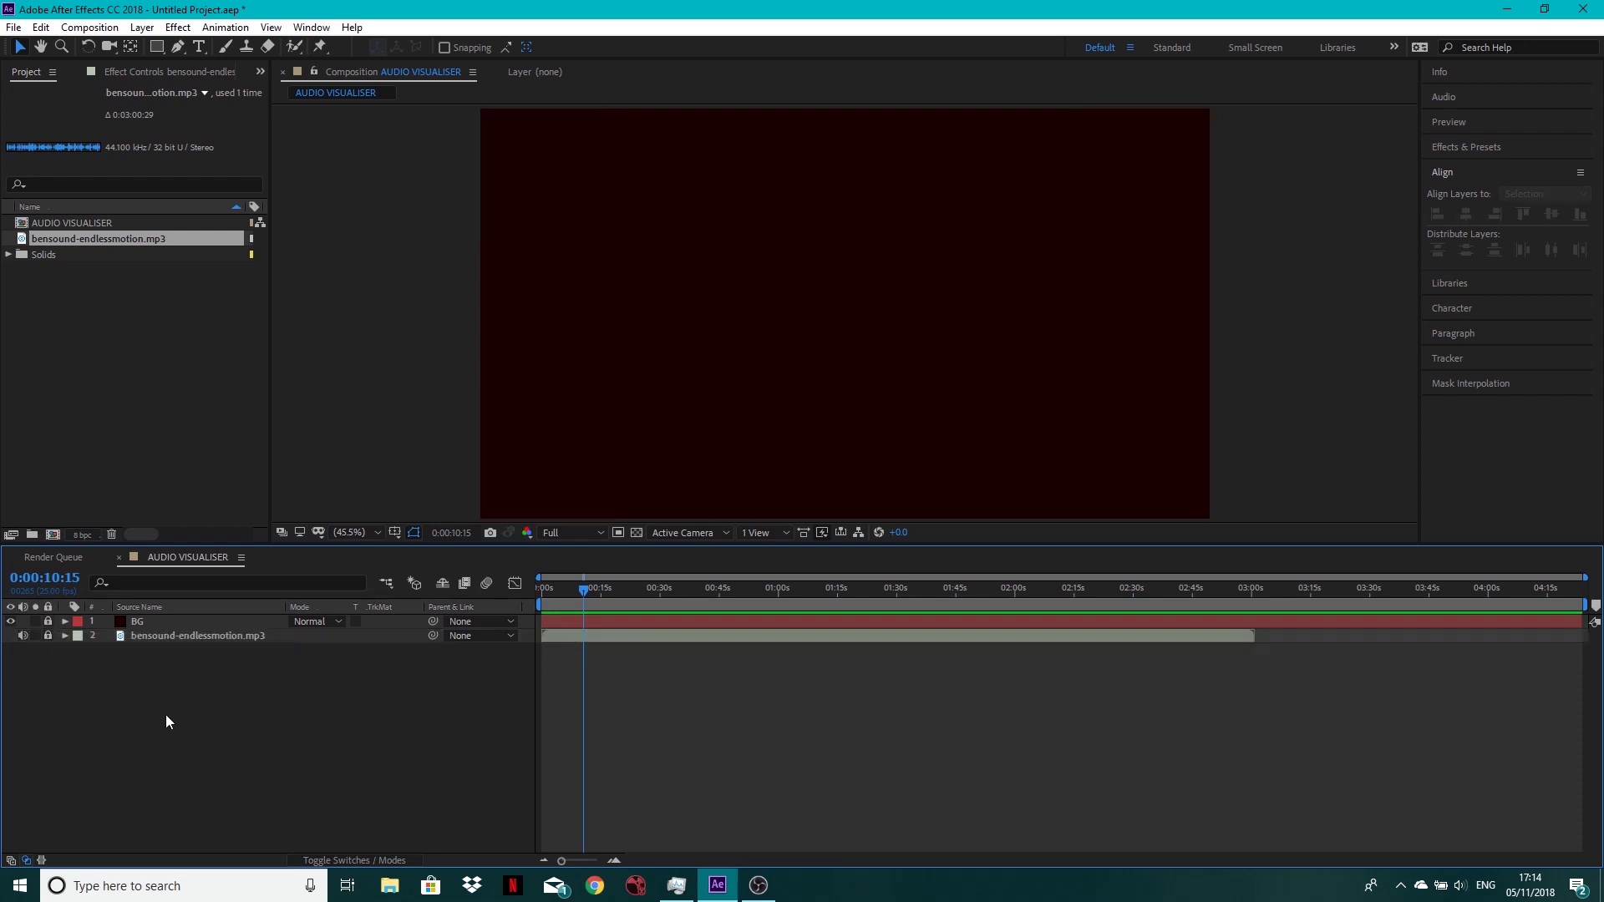
right_click(224, 716)
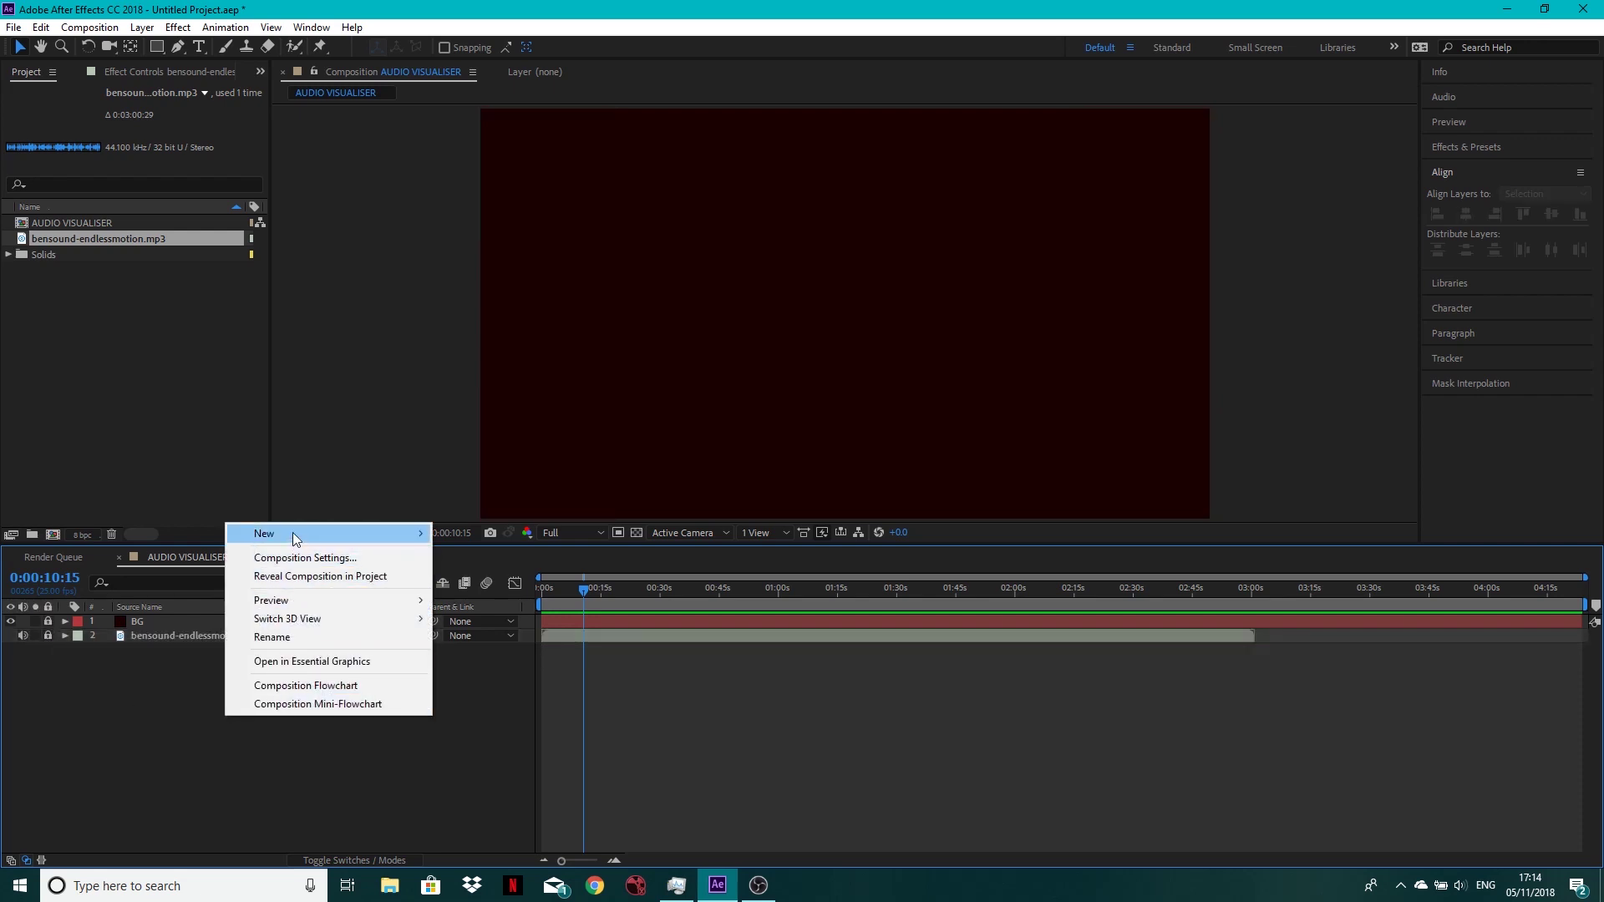
mouse_move(293, 535)
left_click(480, 576)
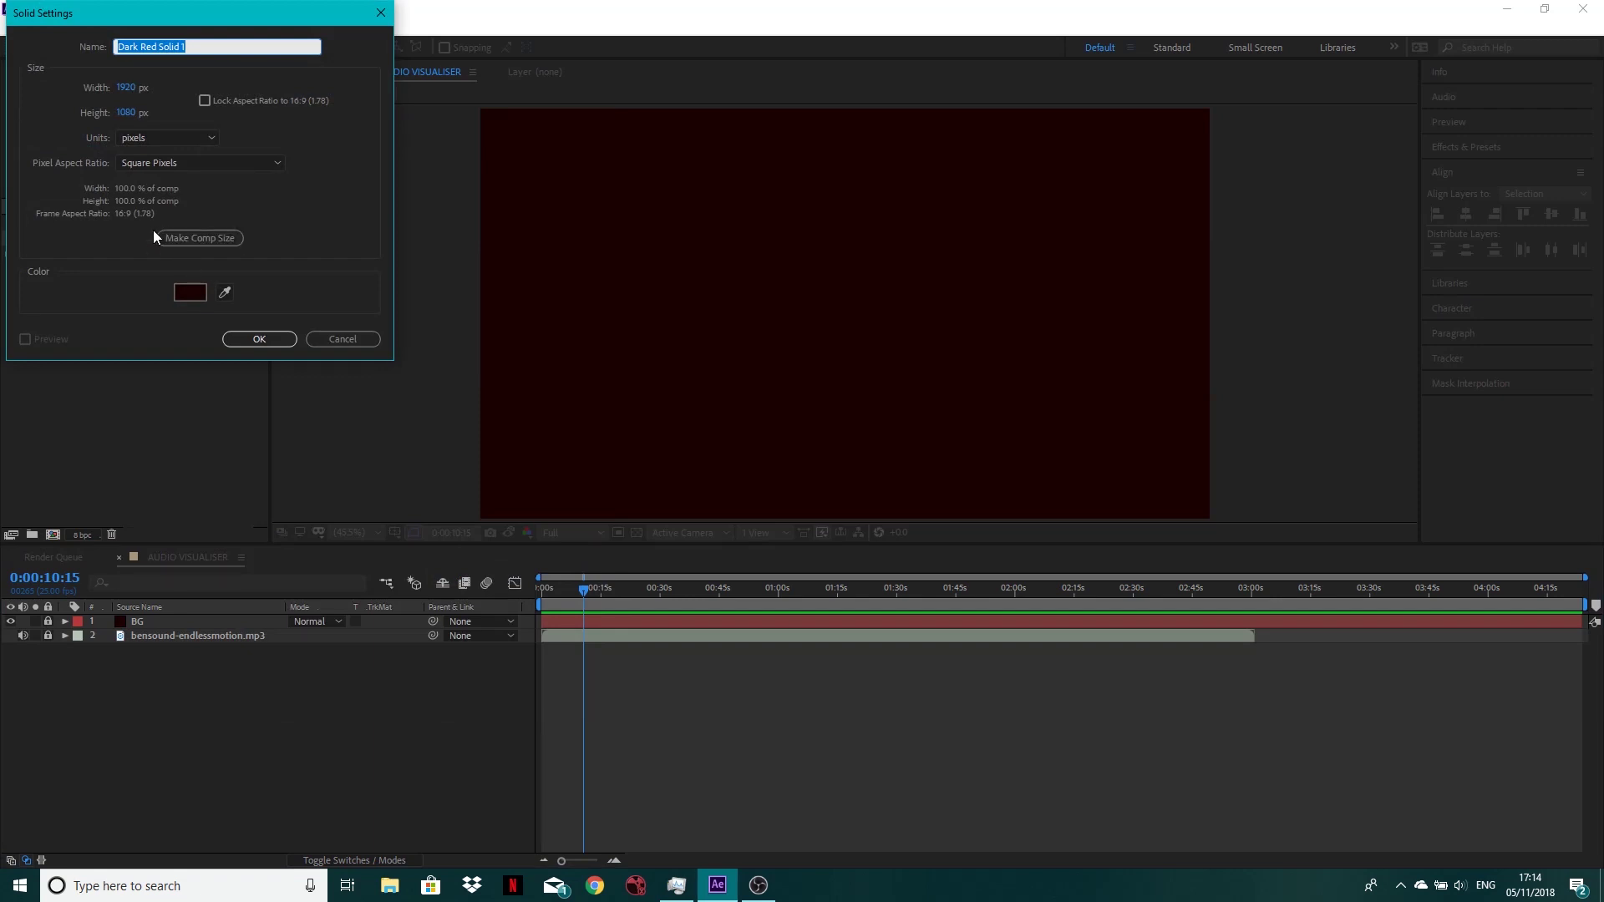
type("BG BARS")
left_click(275, 338)
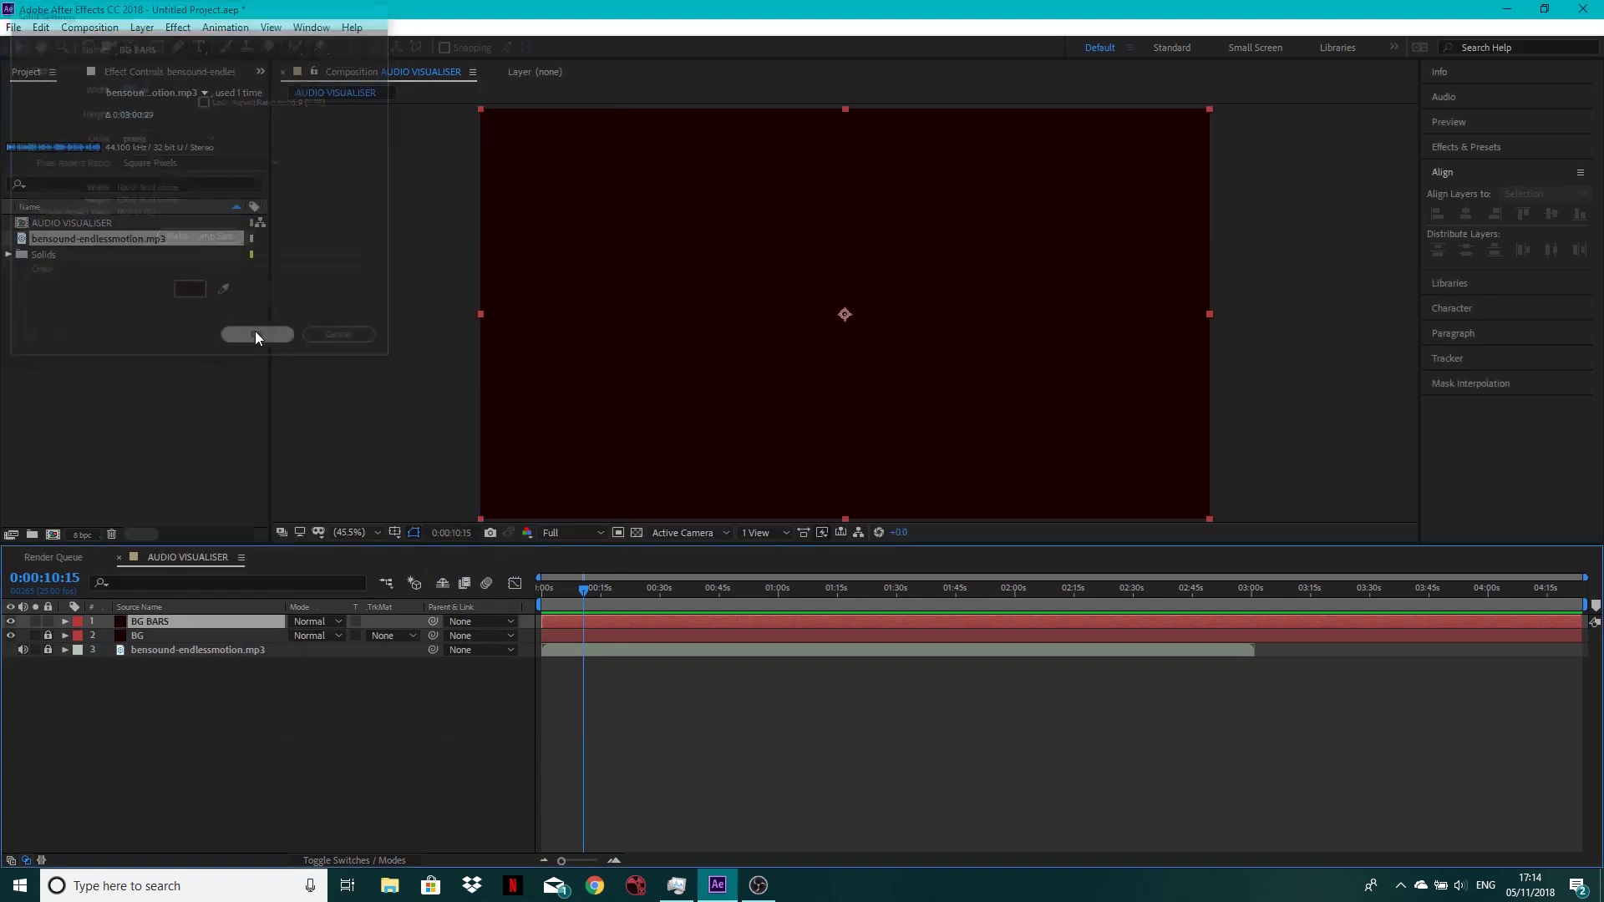
Search 'Audio' in Effects & Presets and apply Audio Spectrum to BG BARS.
left_click(1492, 145)
left_click(1495, 169)
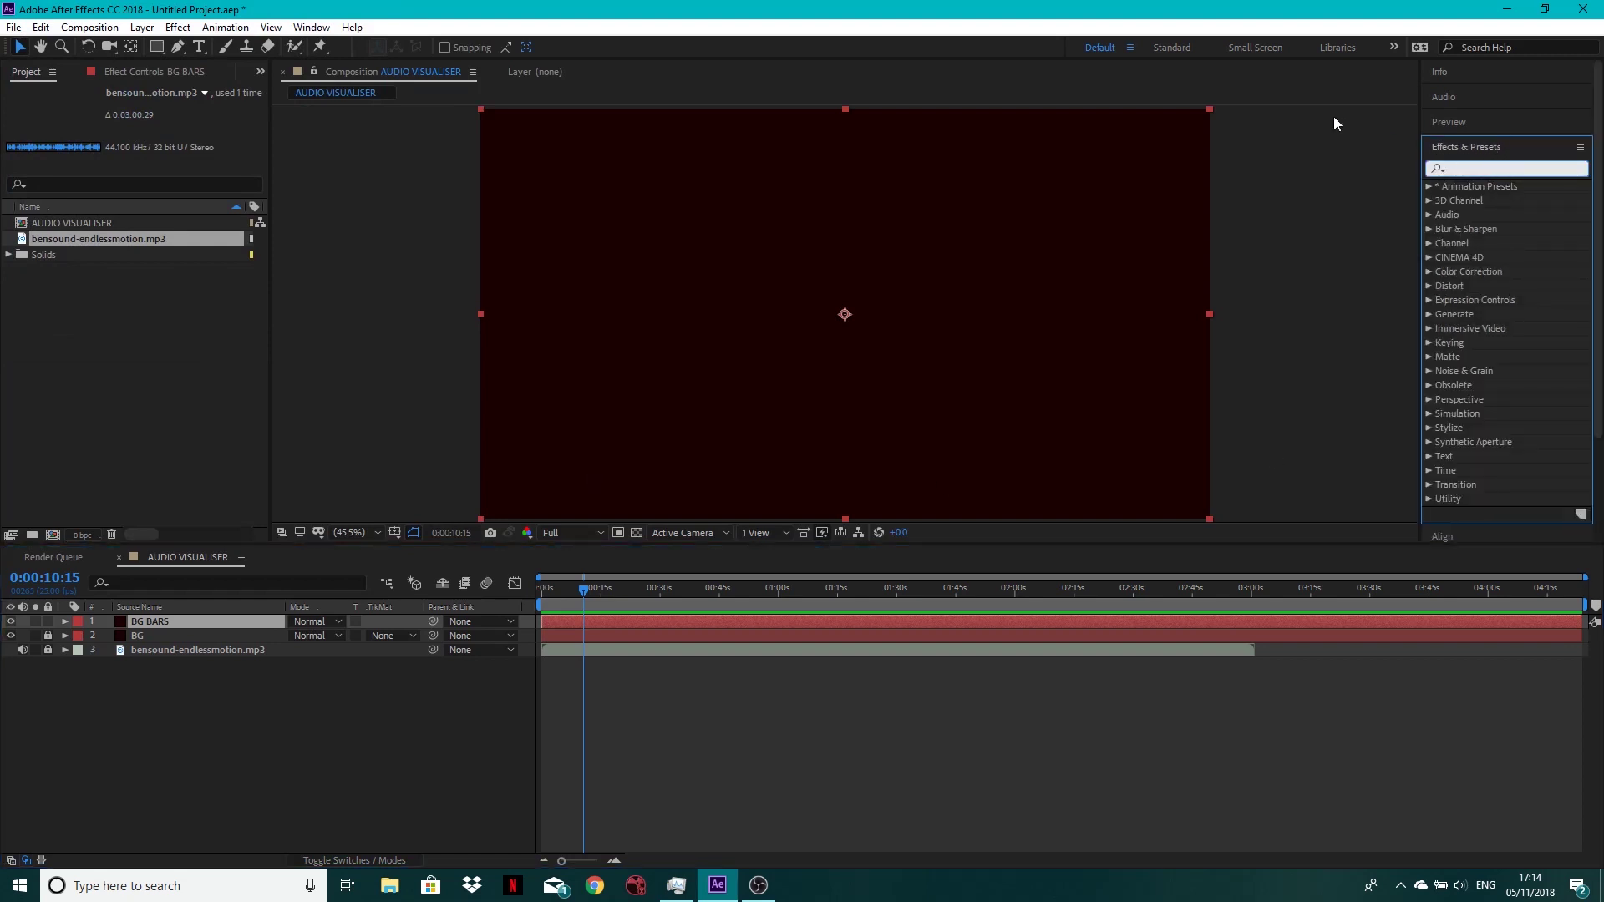
type("Audio")
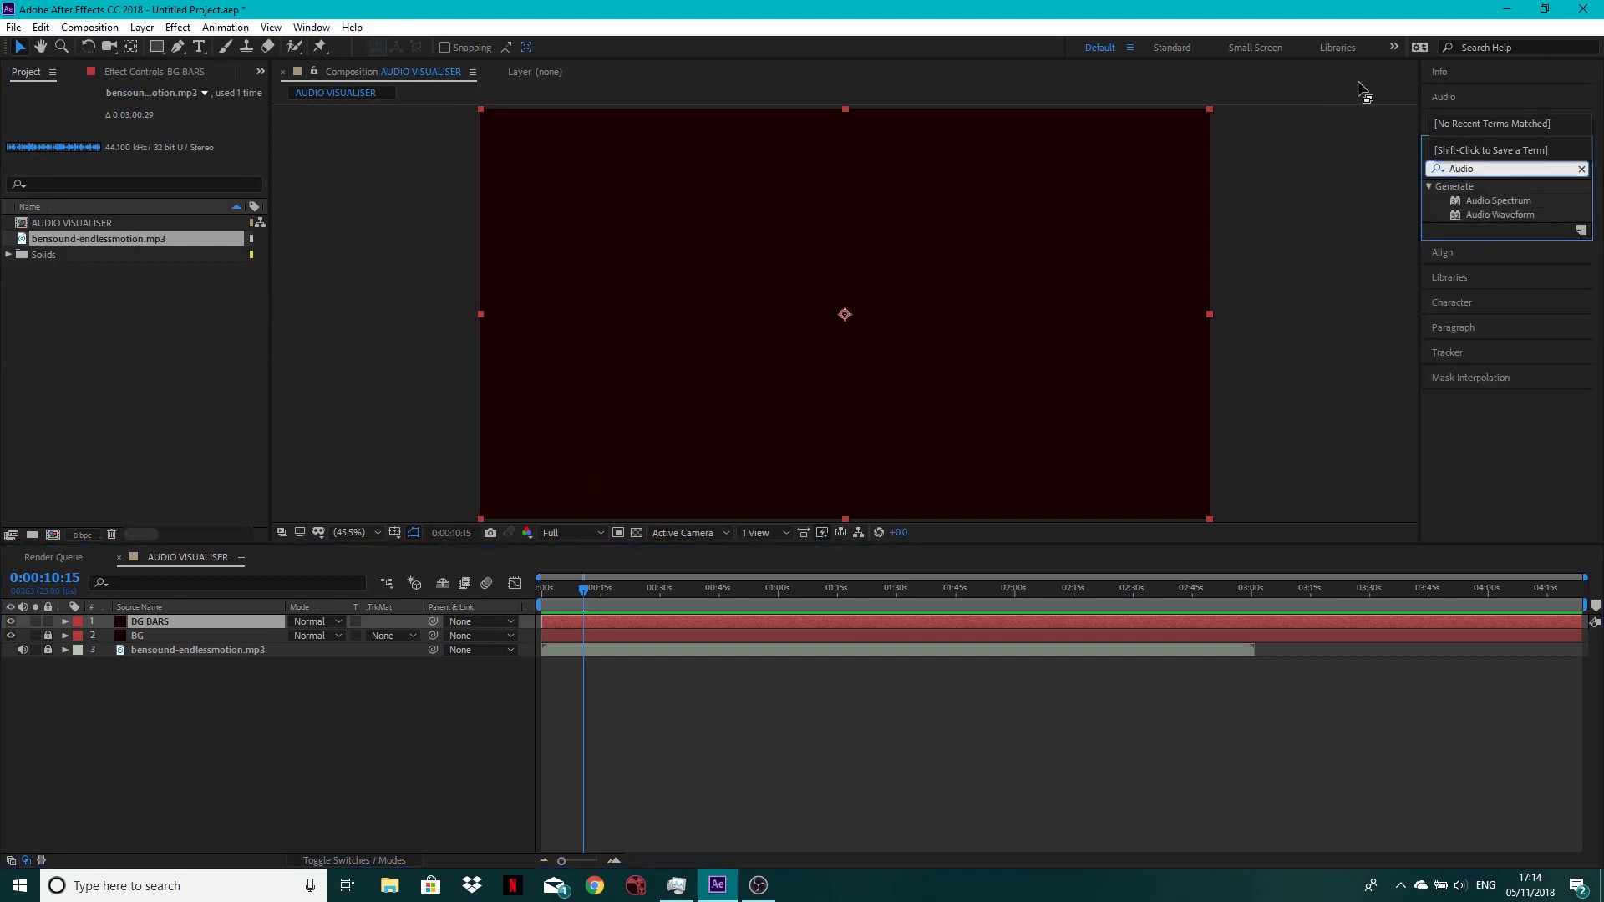
left_click_drag(1501, 202, 820, 623)
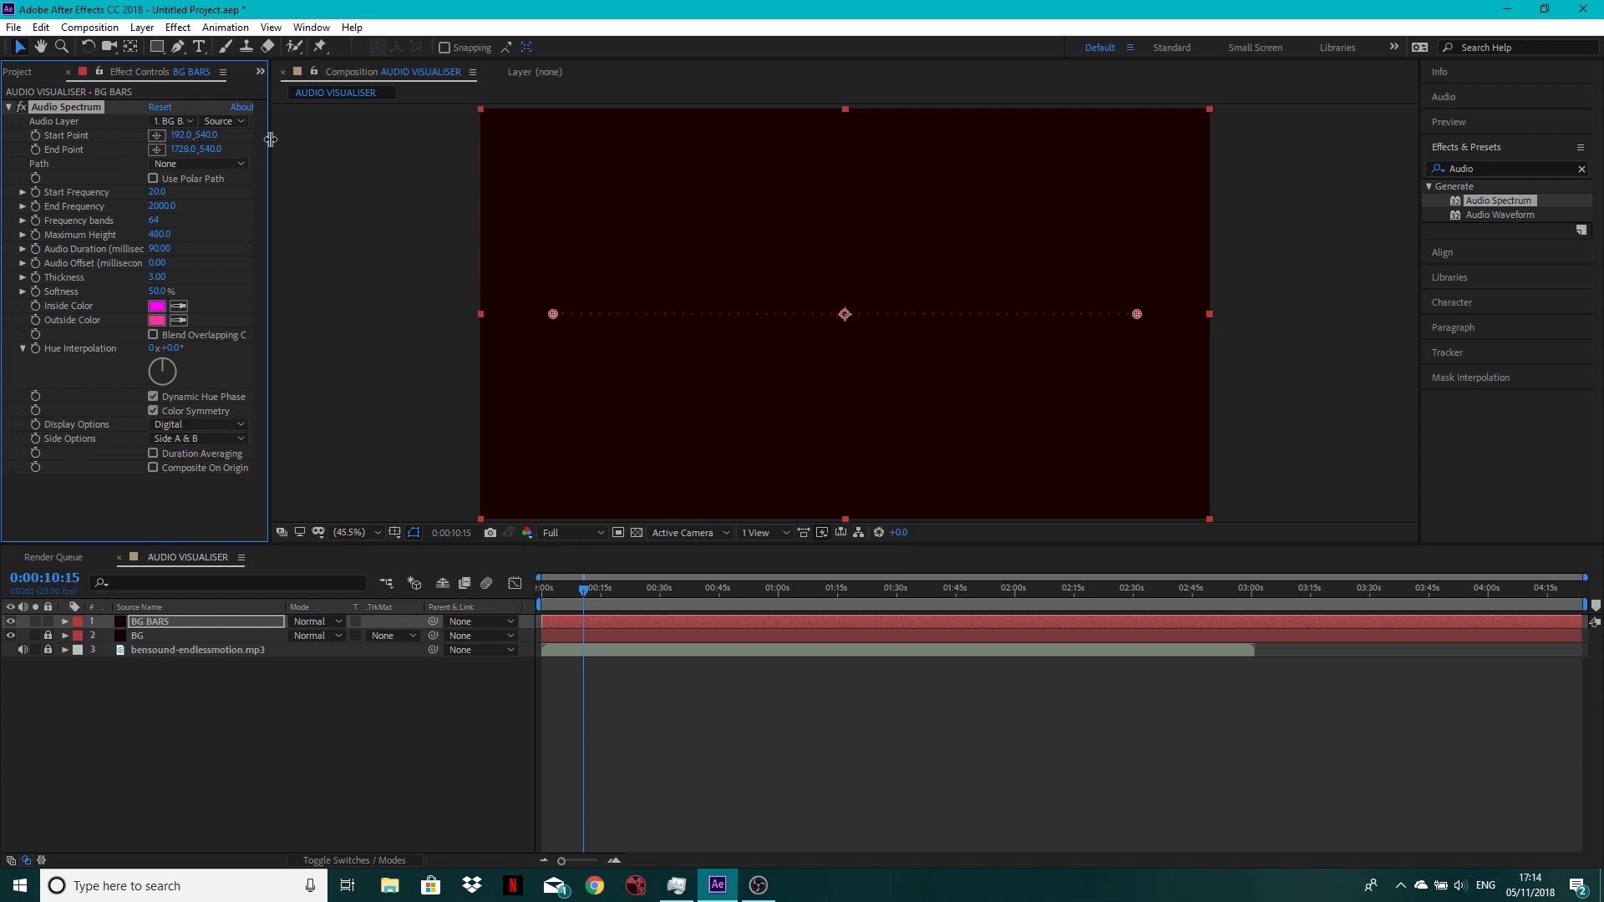
Drive the spectrum from the bensound mp3 layer and scrub to 0:00:28:15 to check the bars.
left_click_drag(268, 136, 355, 138)
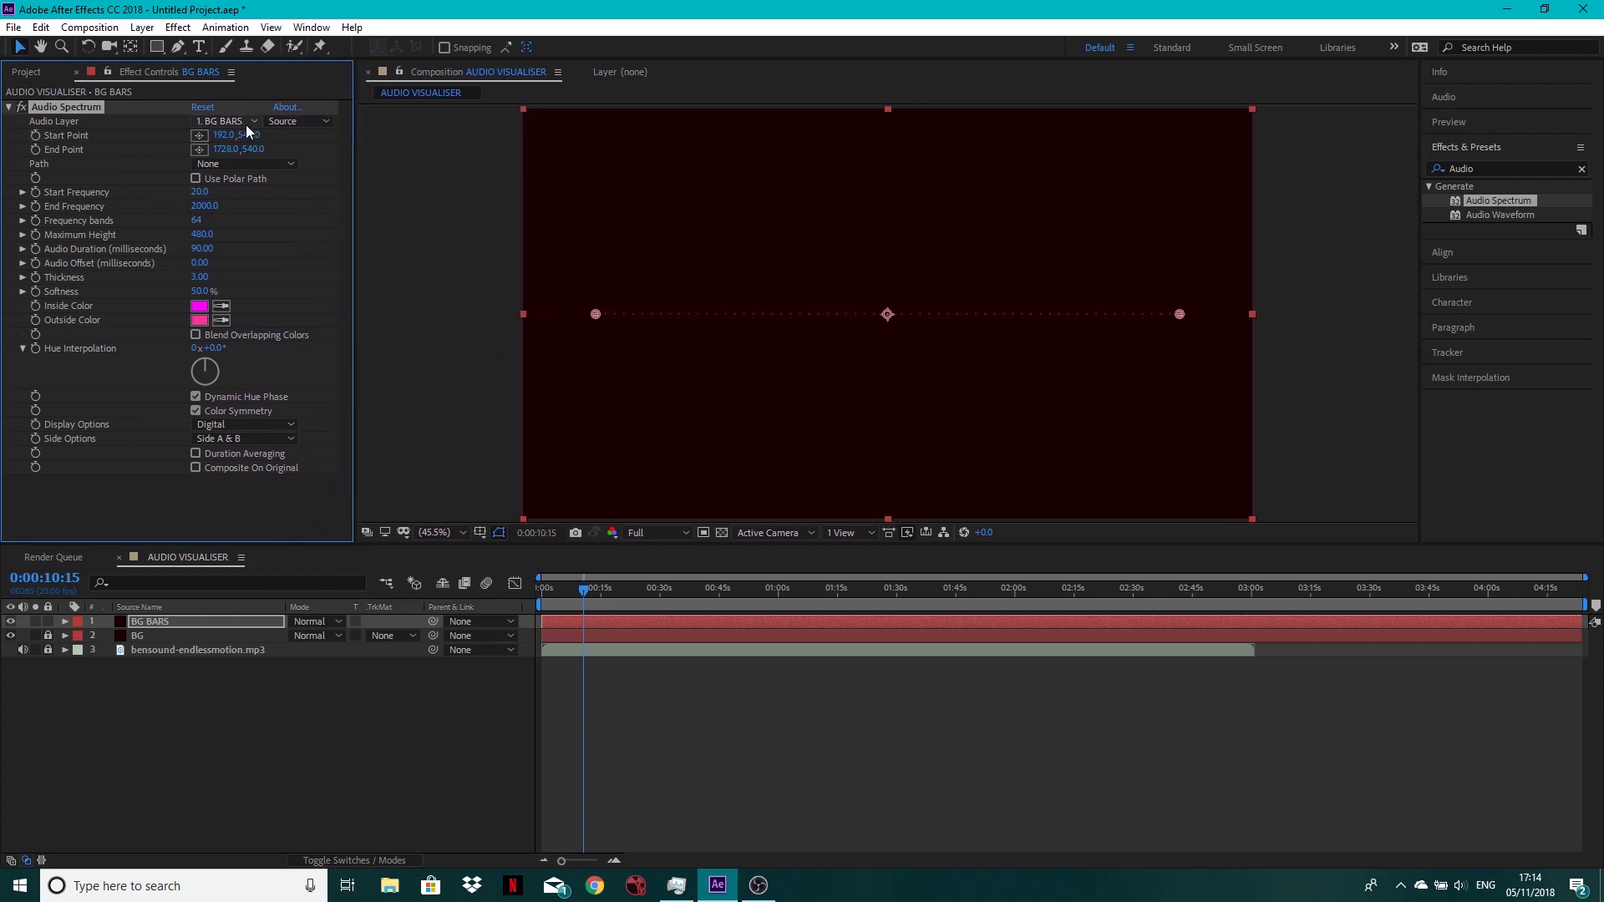
left_click(274, 125)
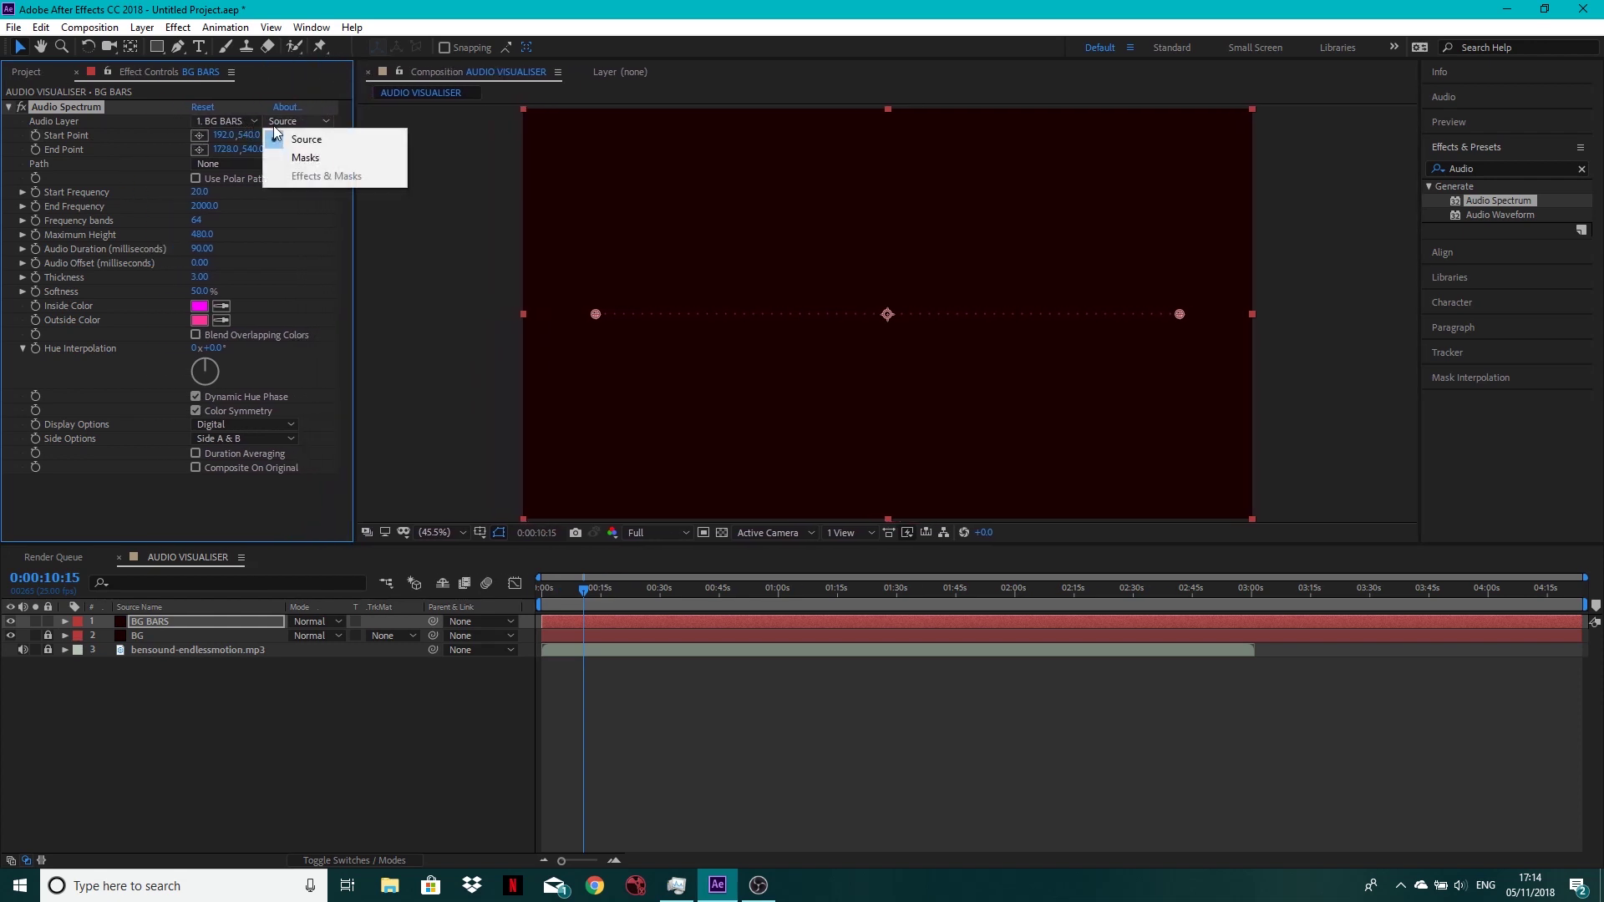
left_click(252, 122)
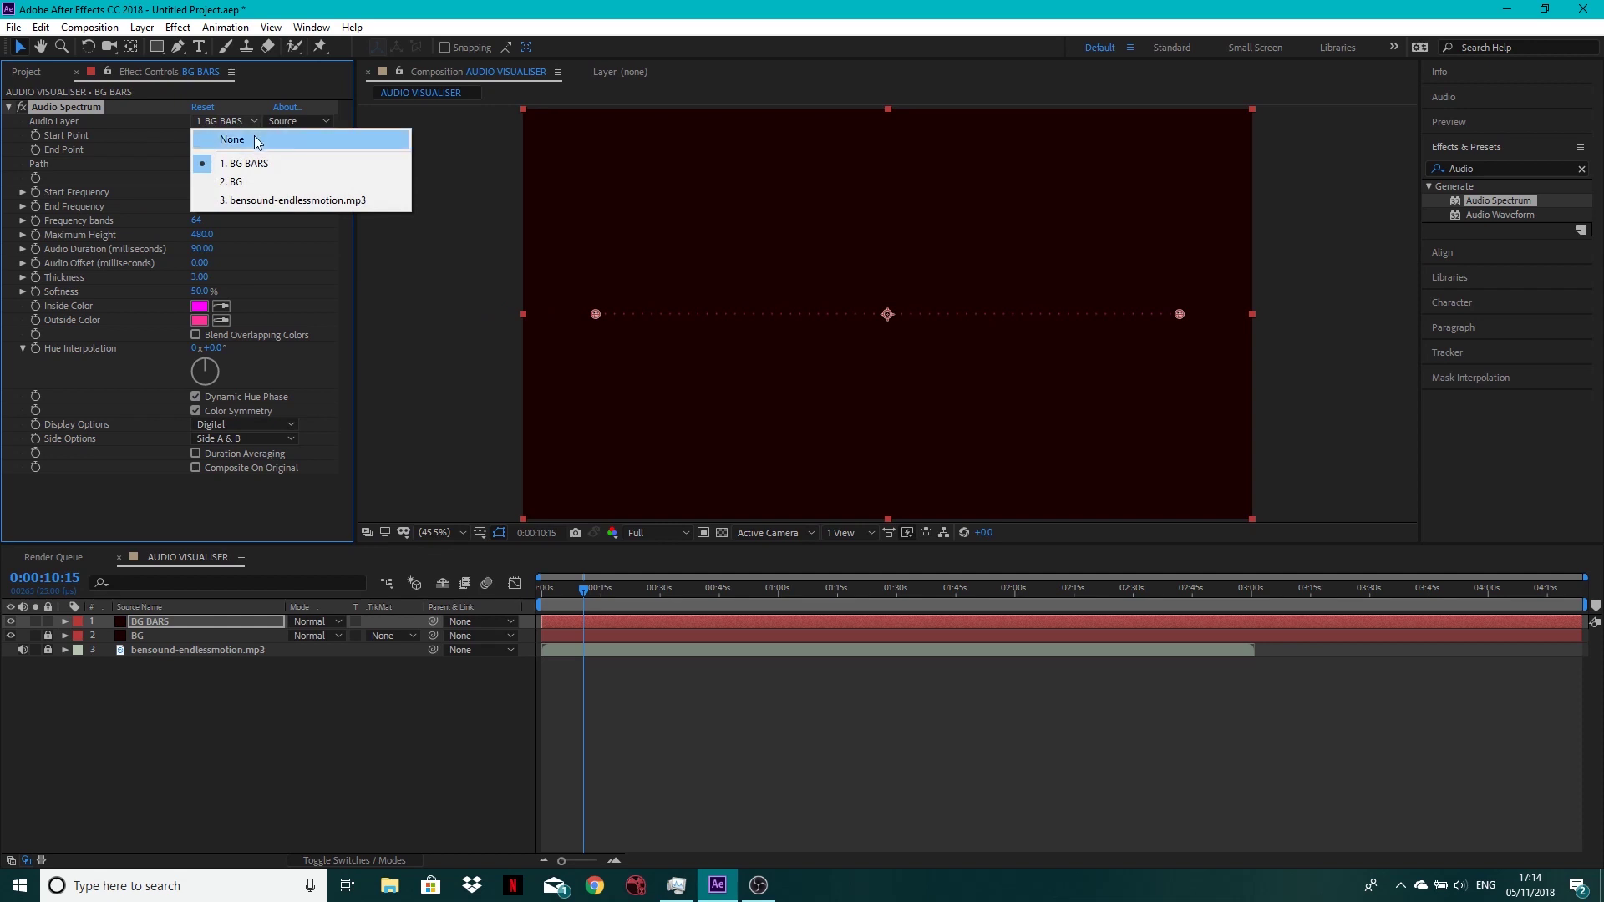
left_click(267, 201)
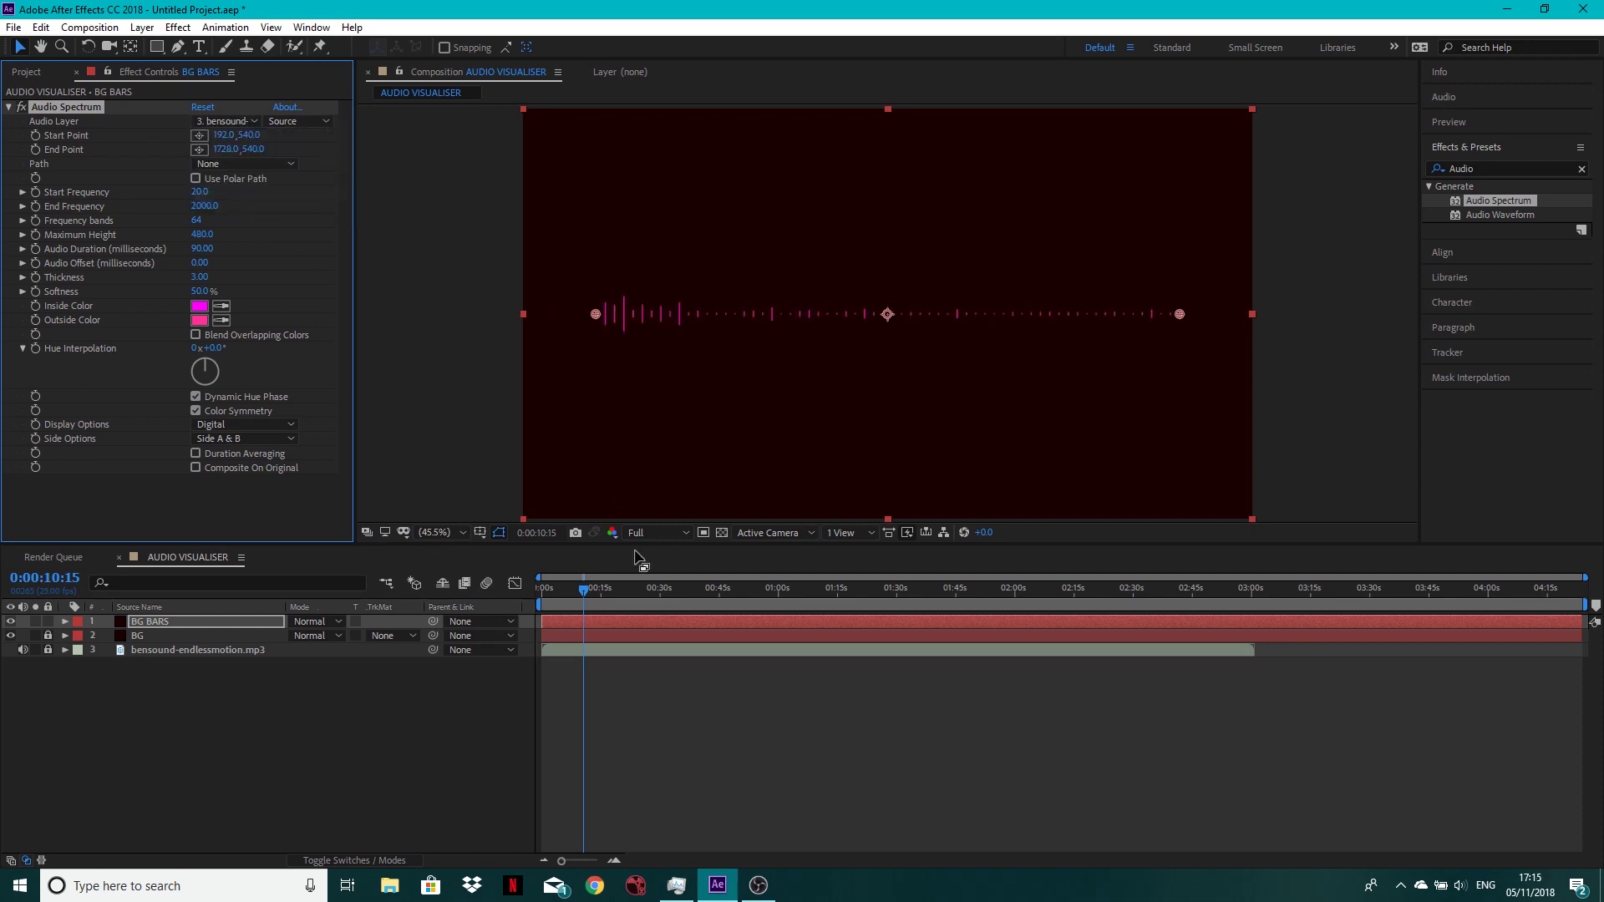
left_click_drag(585, 590, 606, 620)
left_click(612, 590)
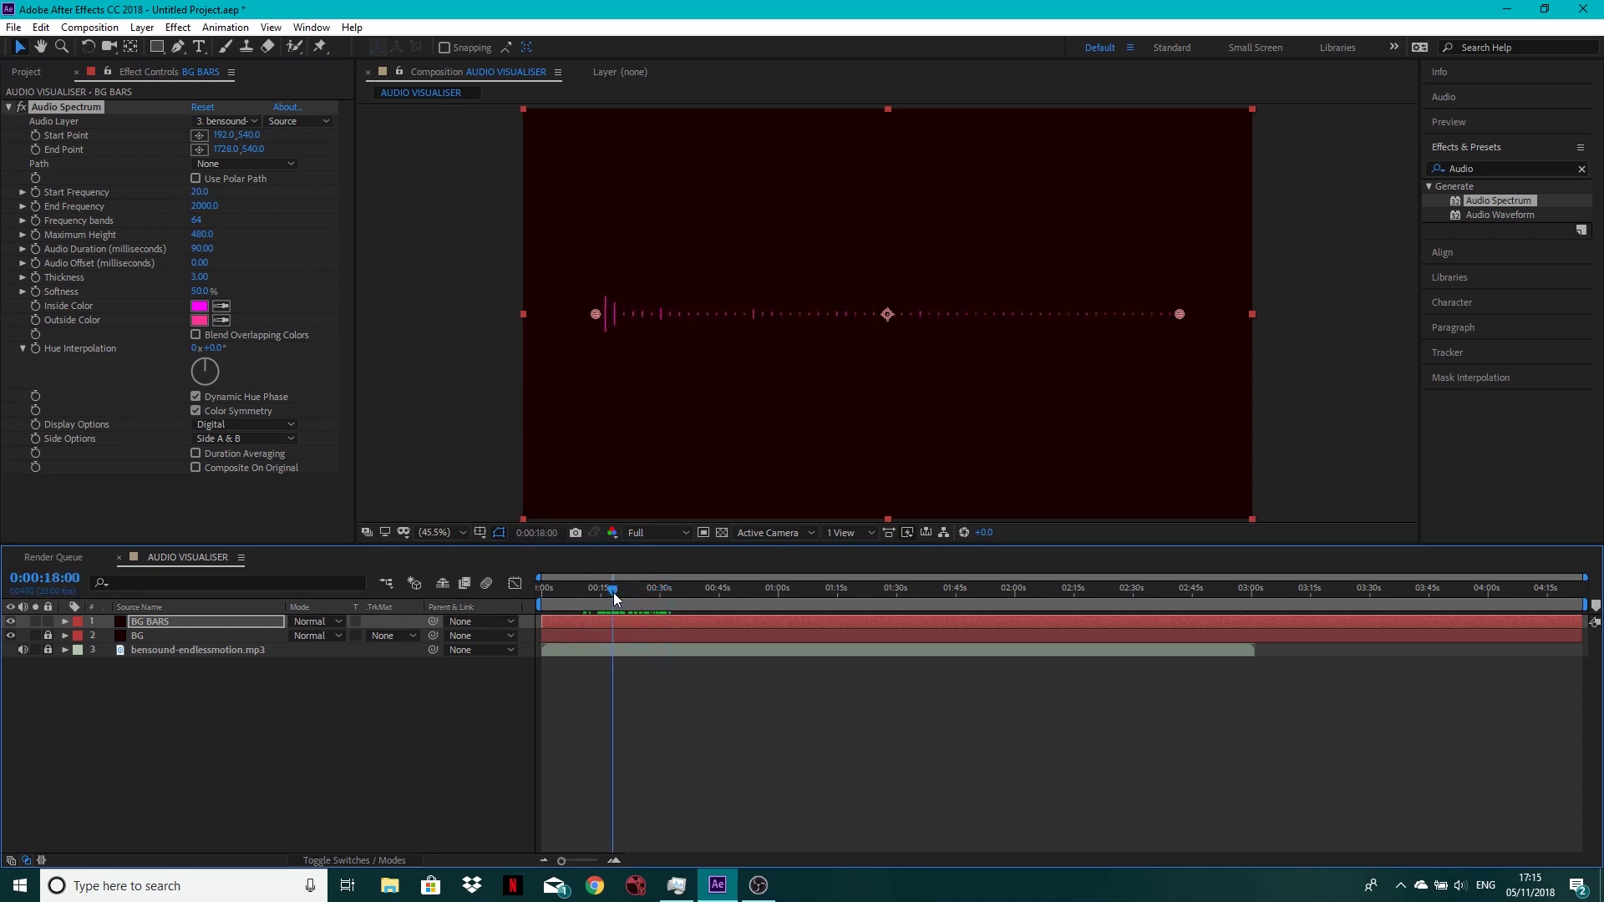
left_click_drag(607, 587, 677, 606)
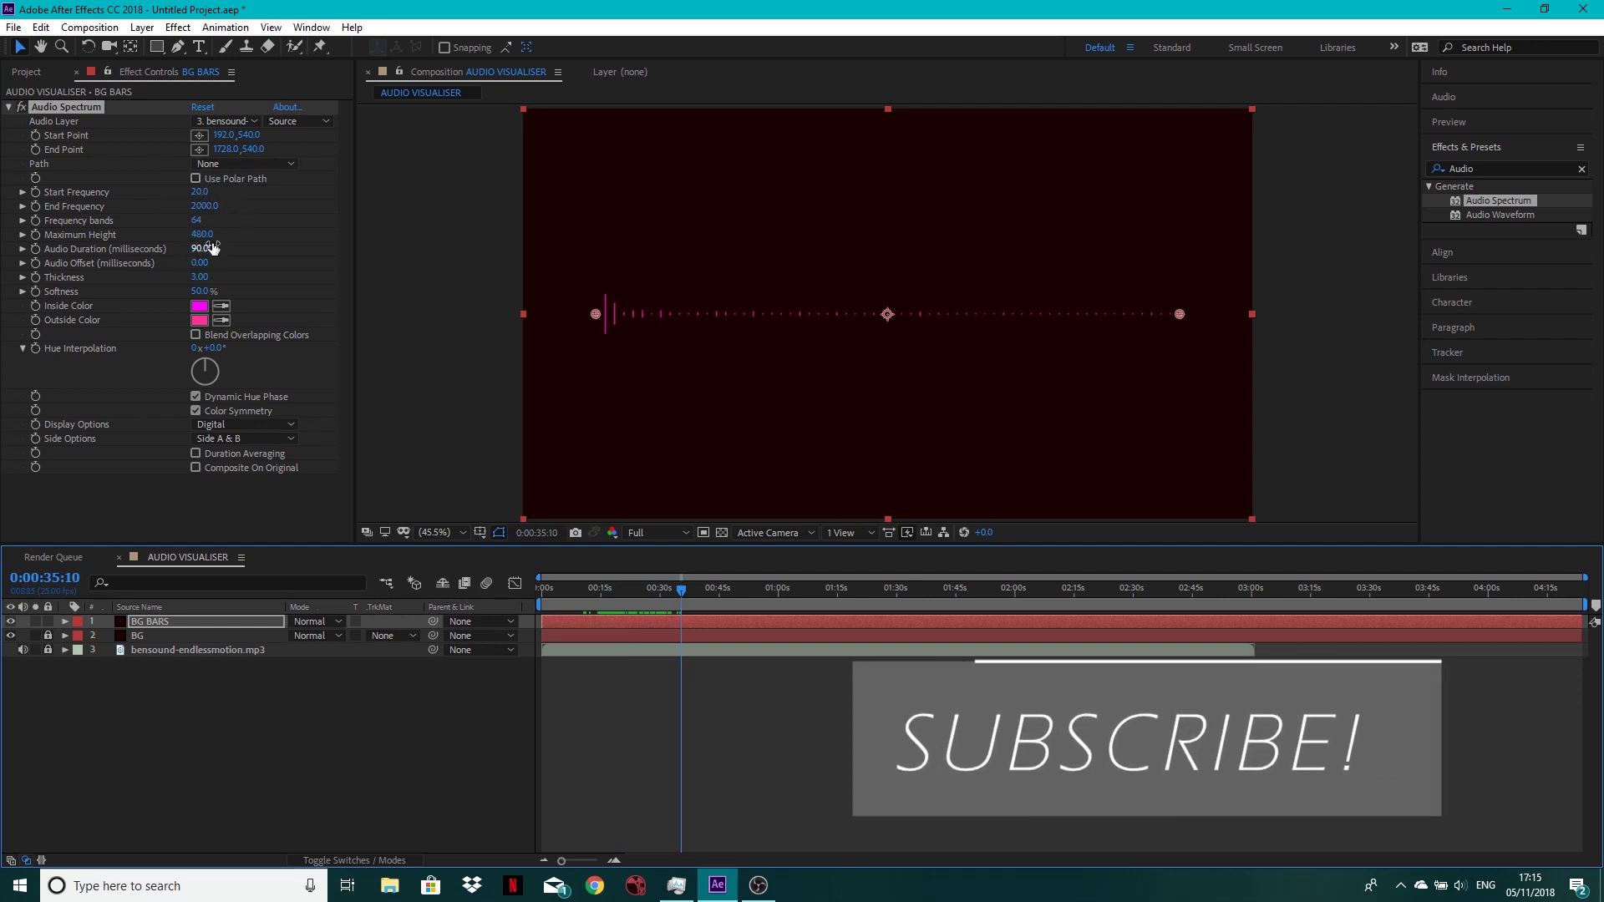
Set Audio Spectrum's Frequency bands to 150.
left_click_drag(197, 220, 247, 220)
left_click(198, 220)
type("150")
key("Return")
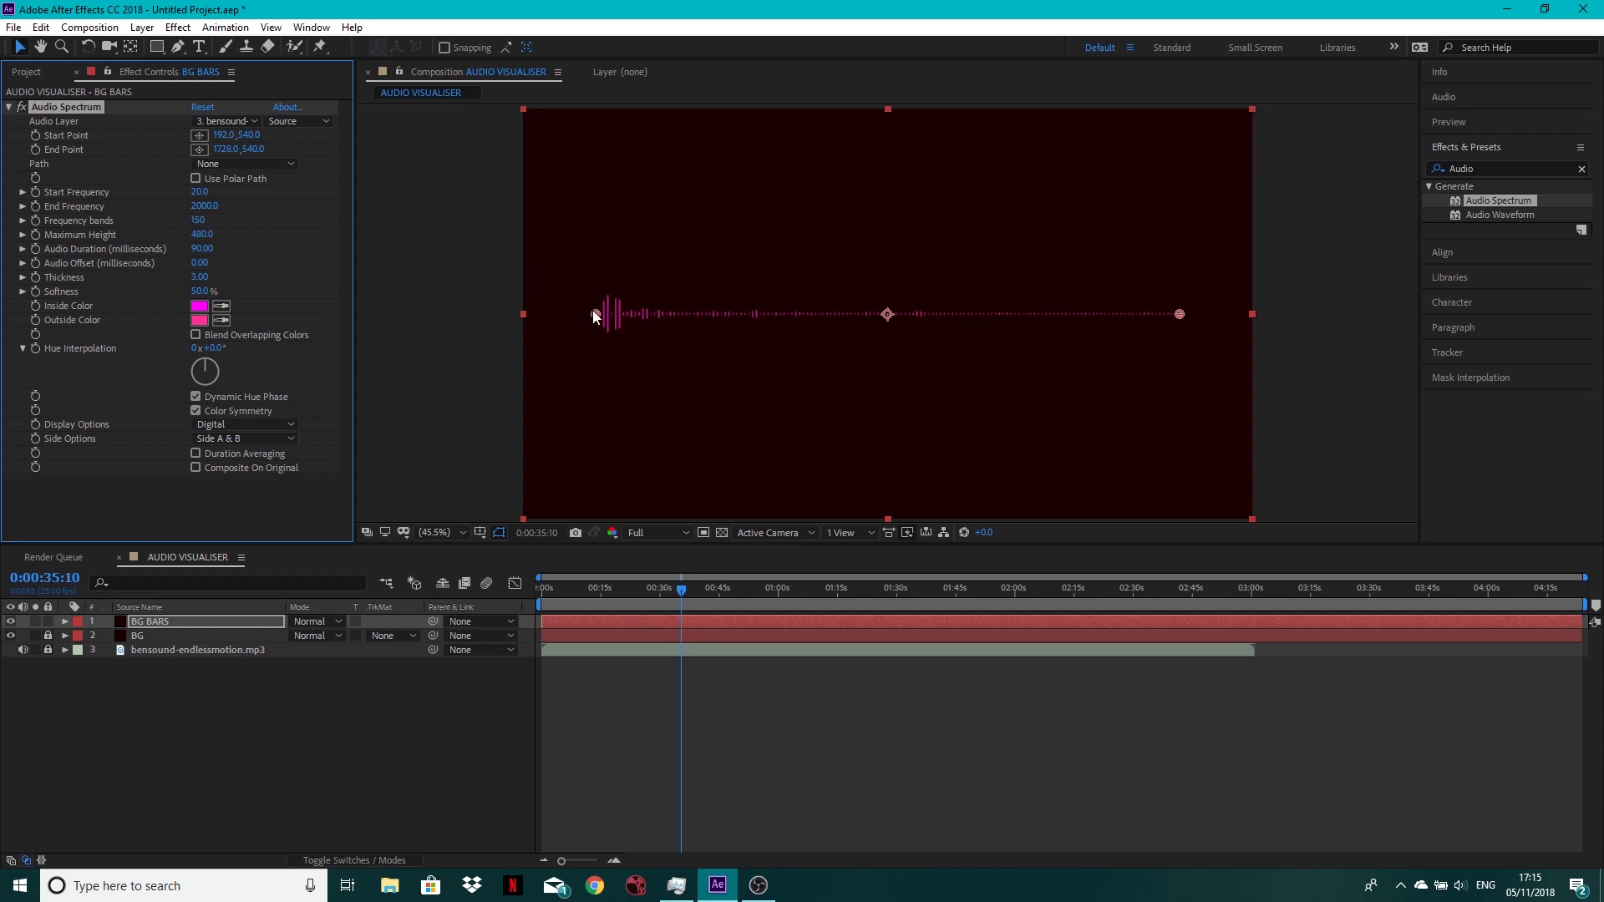
Move the spectrum's start and end points out to the frame edges, -82,540 and 1926,540.
left_click(593, 317)
left_click_drag(593, 317, 517, 317)
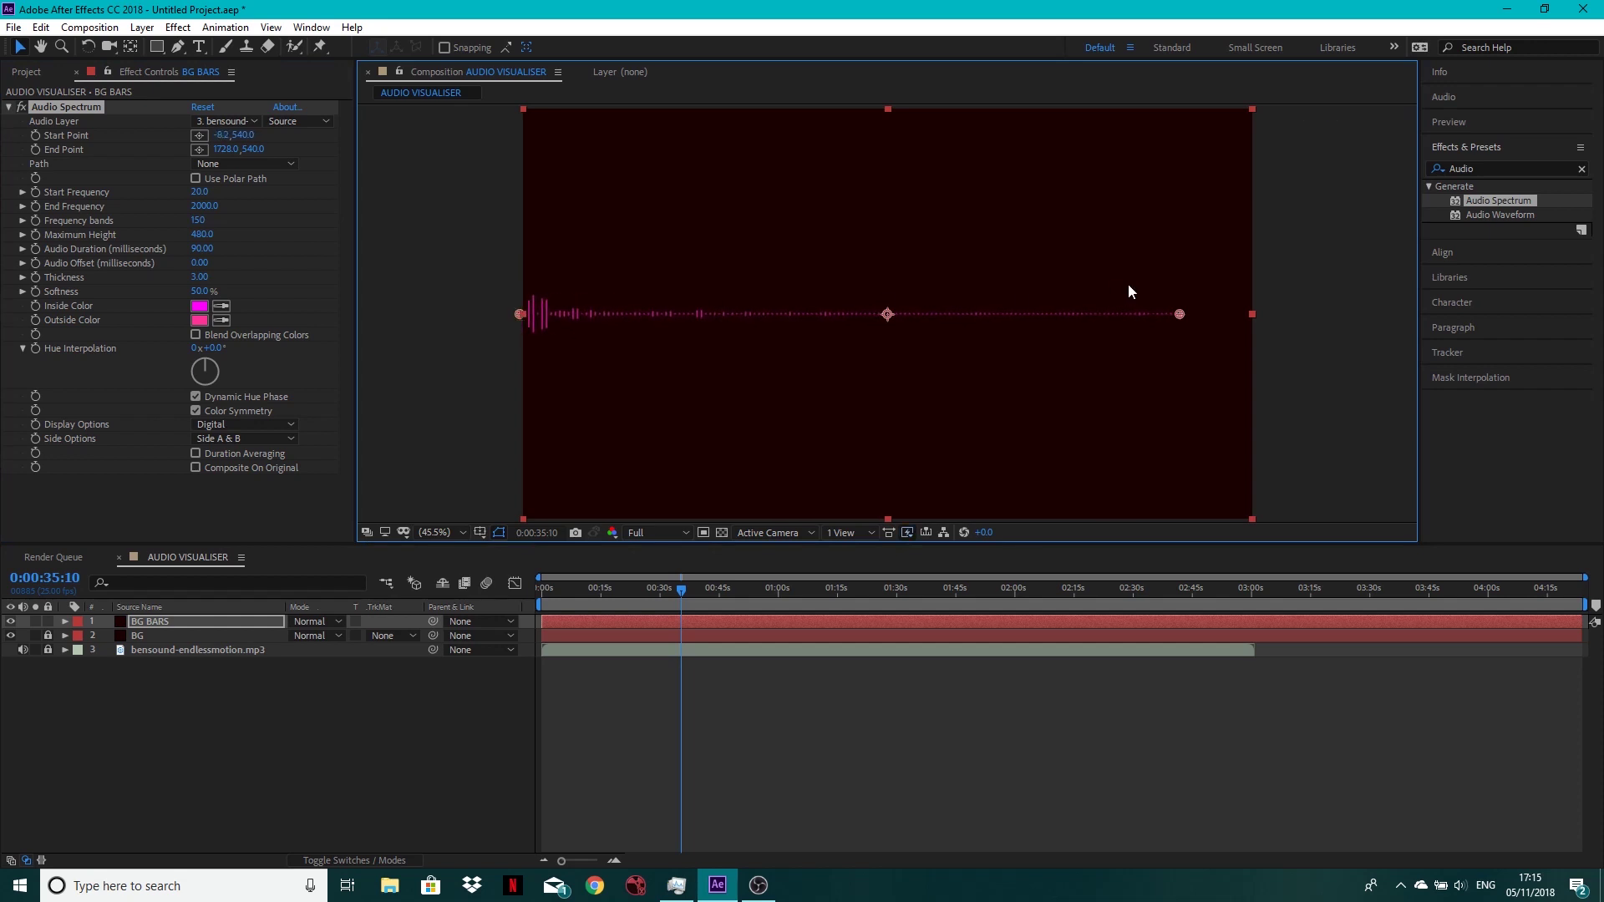
left_click_drag(1179, 315, 1253, 316)
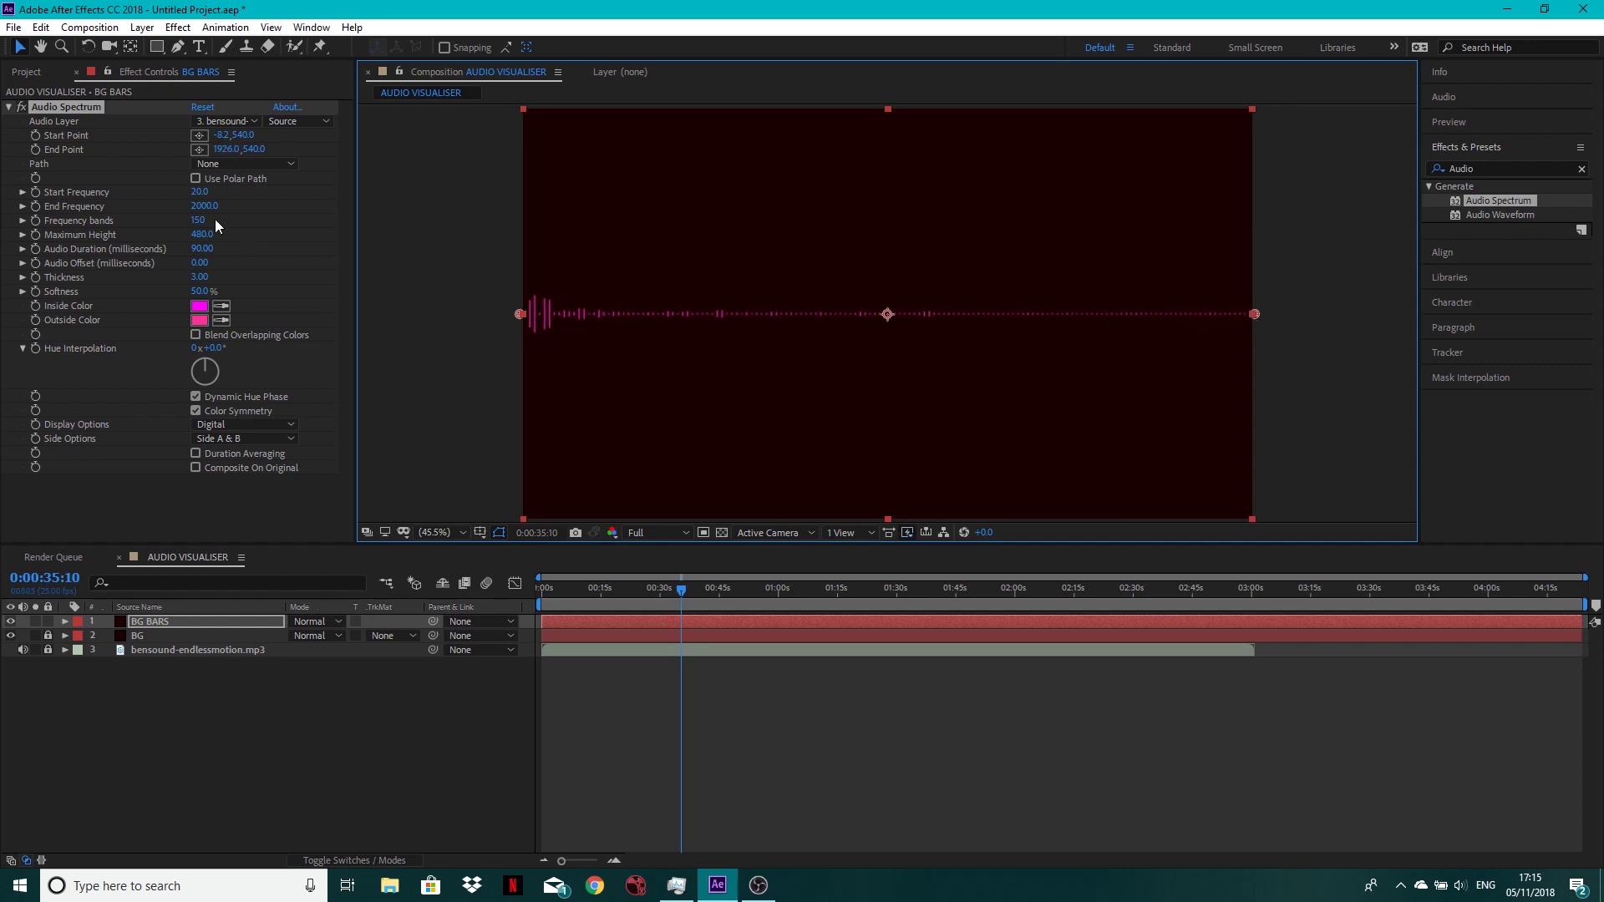
Raise the spectrum's End Frequency to 6400 and hide the on-canvas handles.
left_click_drag(219, 205, 197, 206)
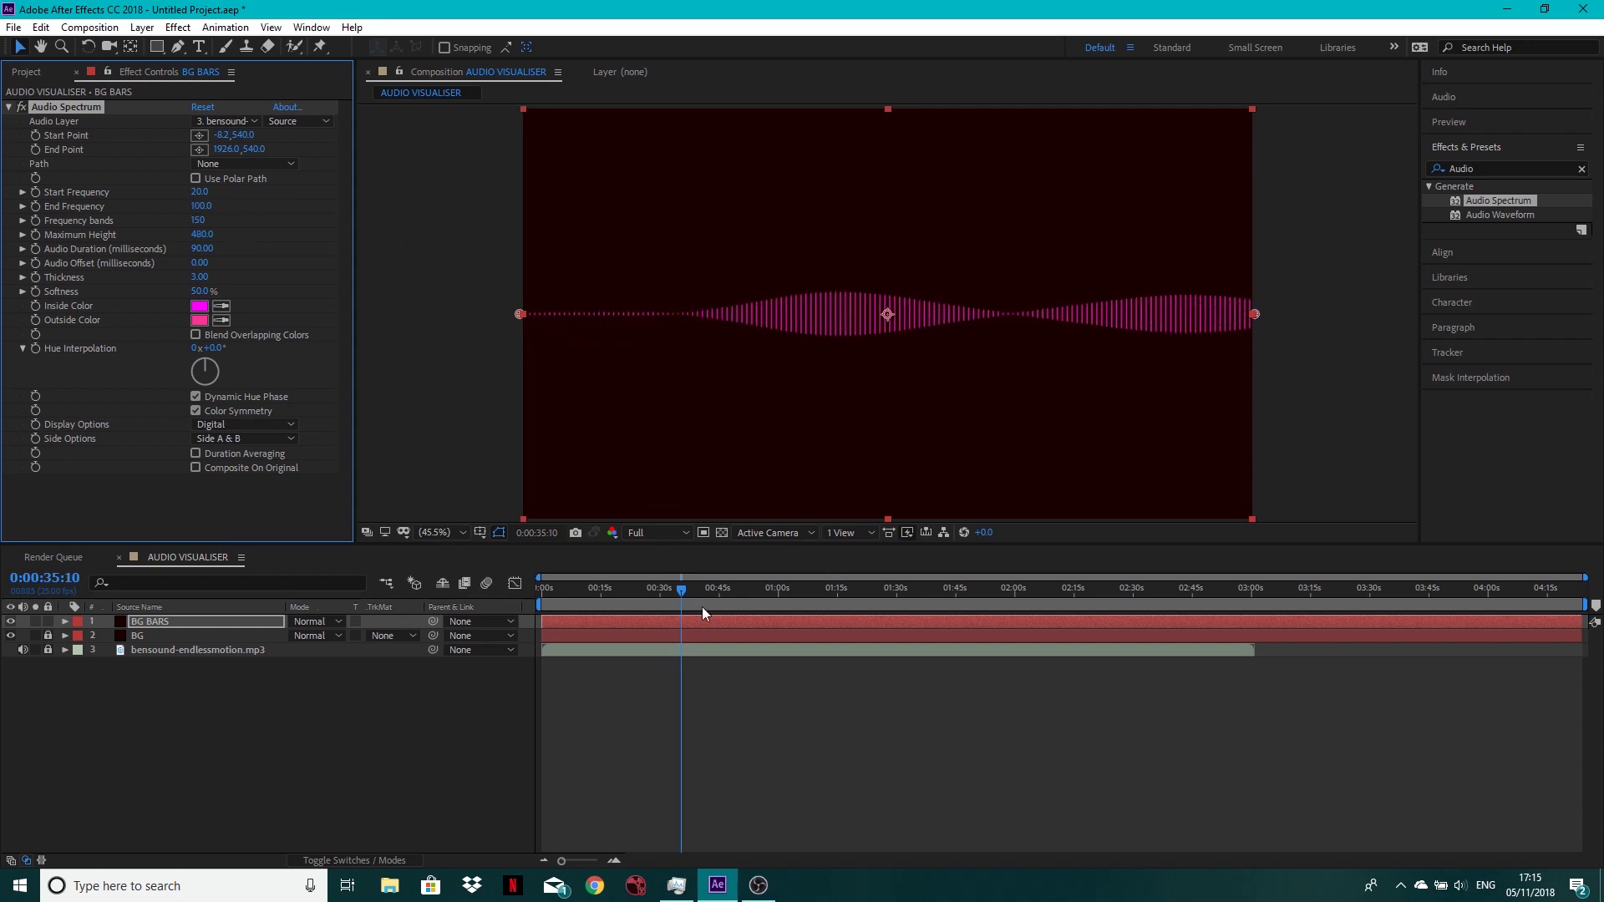
left_click_drag(679, 593, 663, 587)
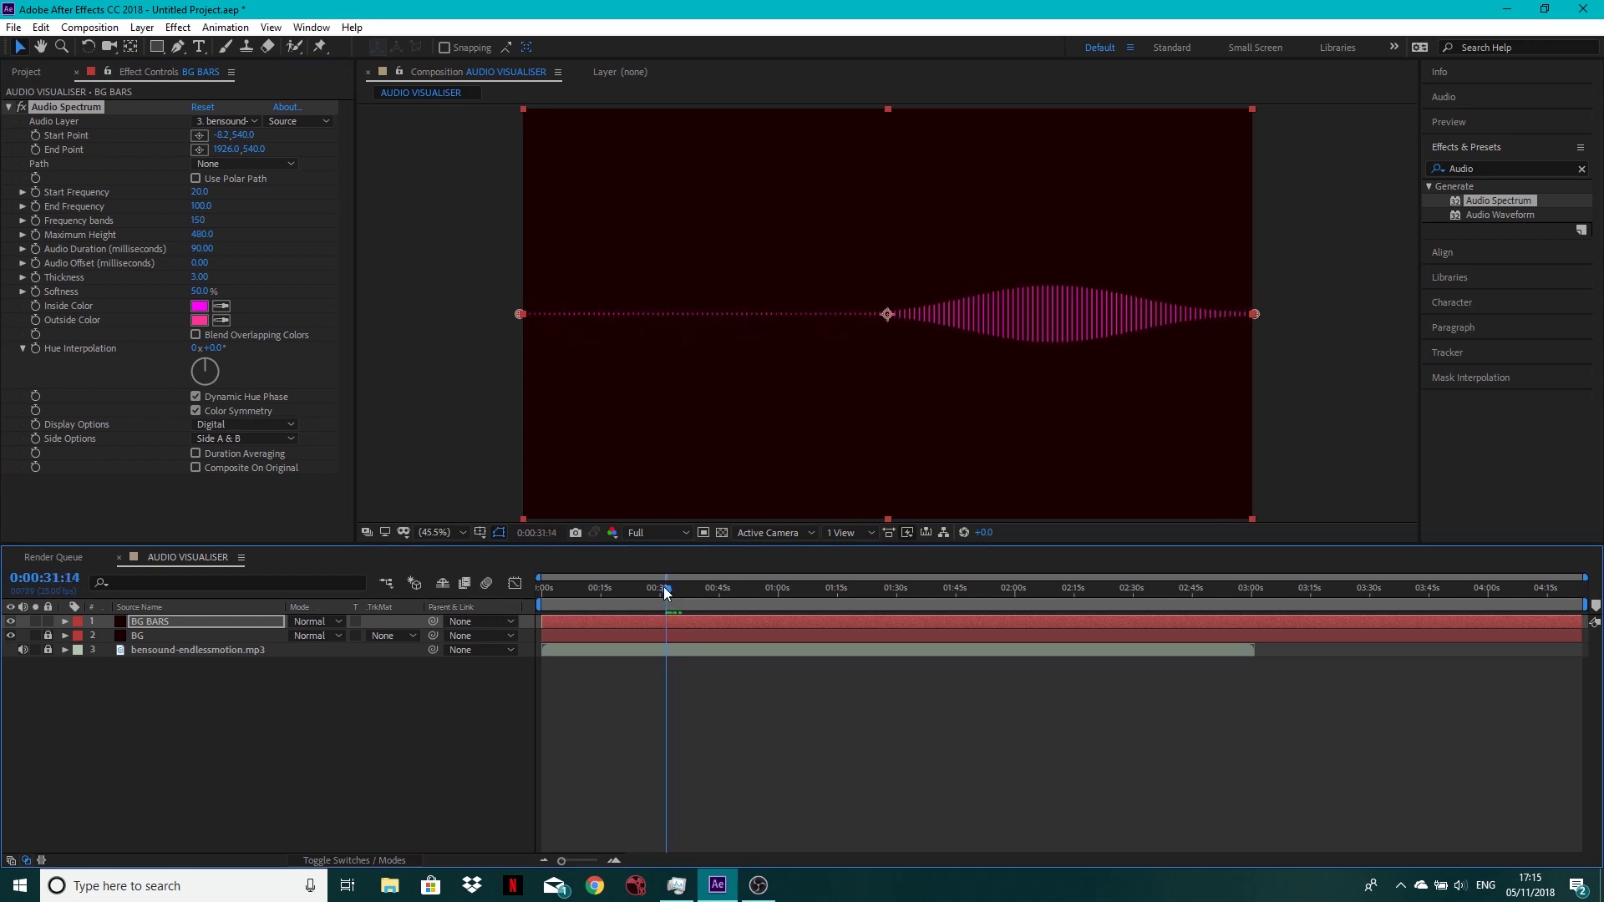
left_click_drag(201, 205, 256, 206)
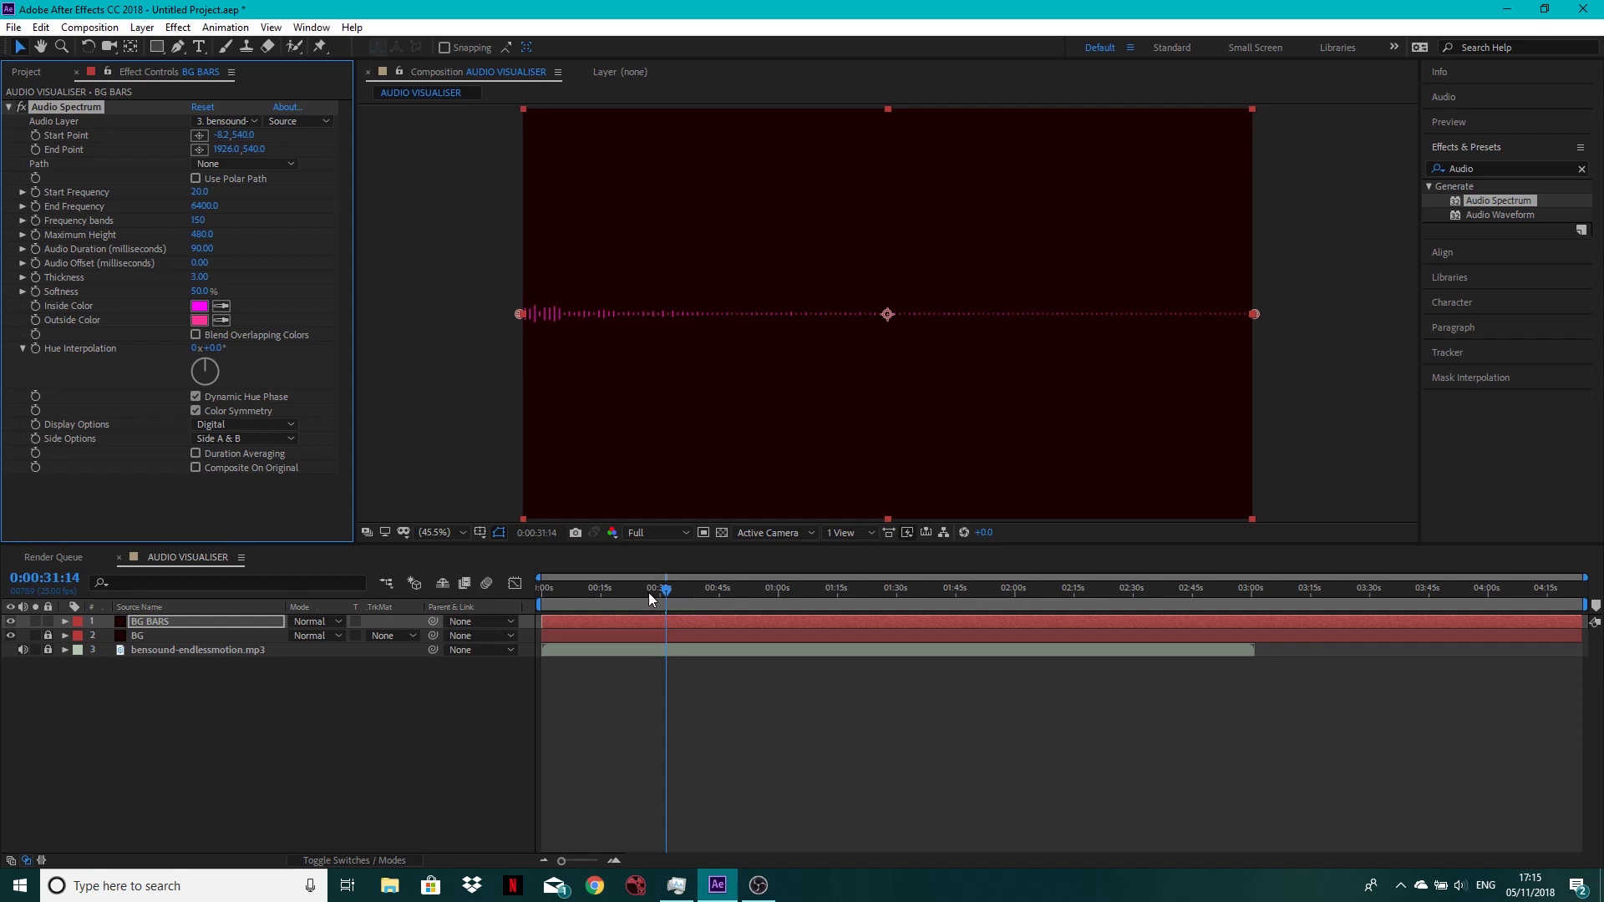
left_click(549, 314)
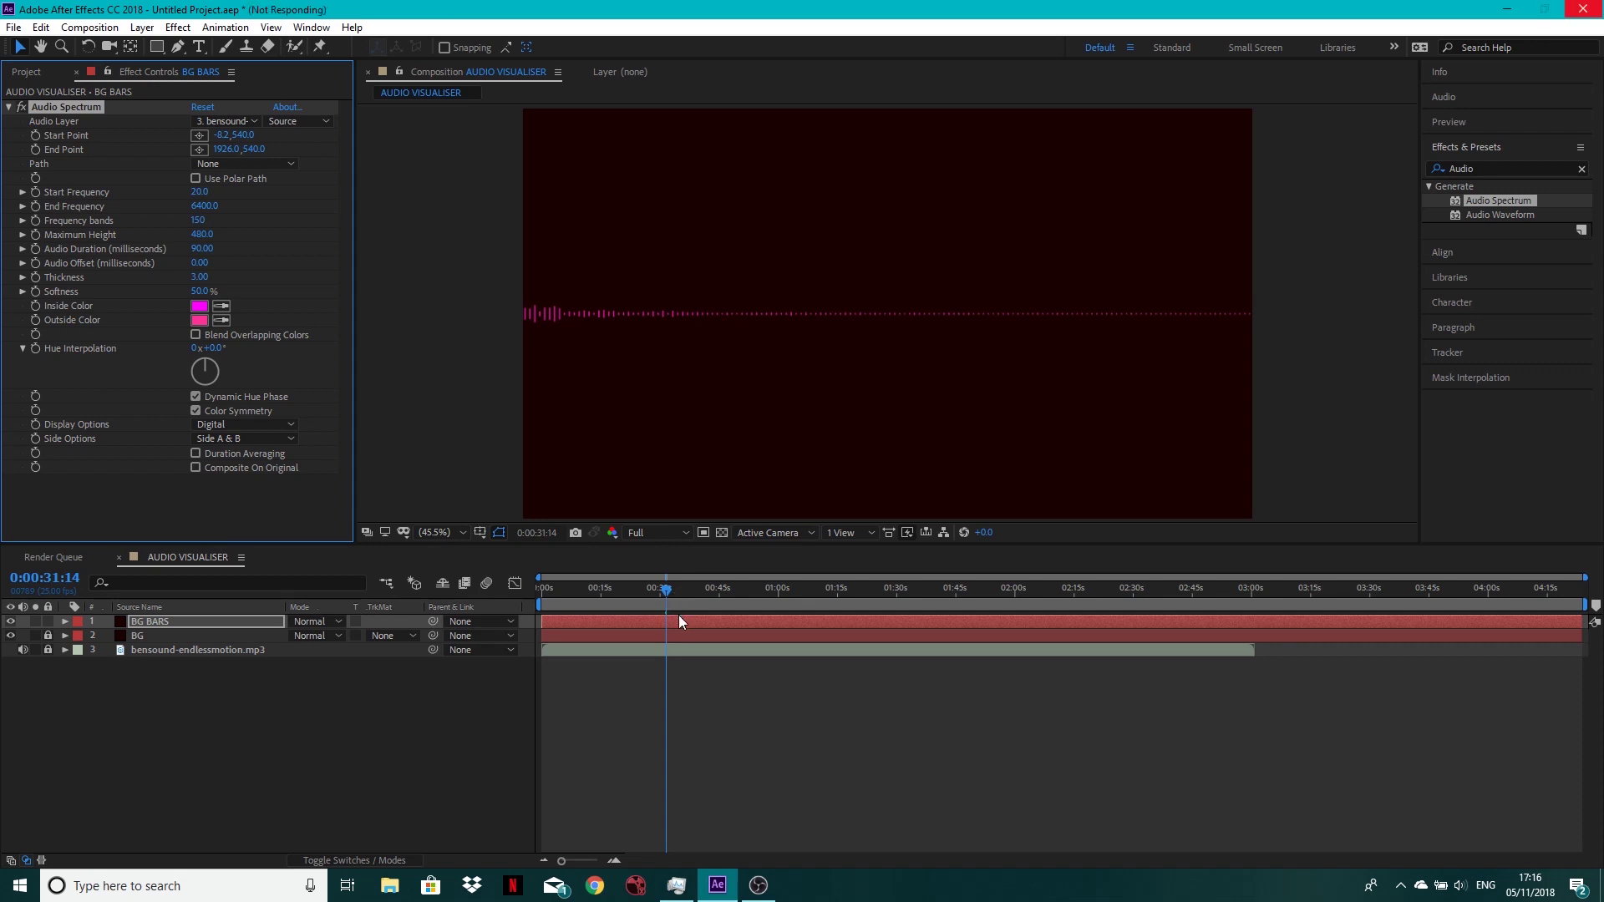
Set End Frequency to 800 and switch the preview resolution to Quarter.
left_click(573, 590)
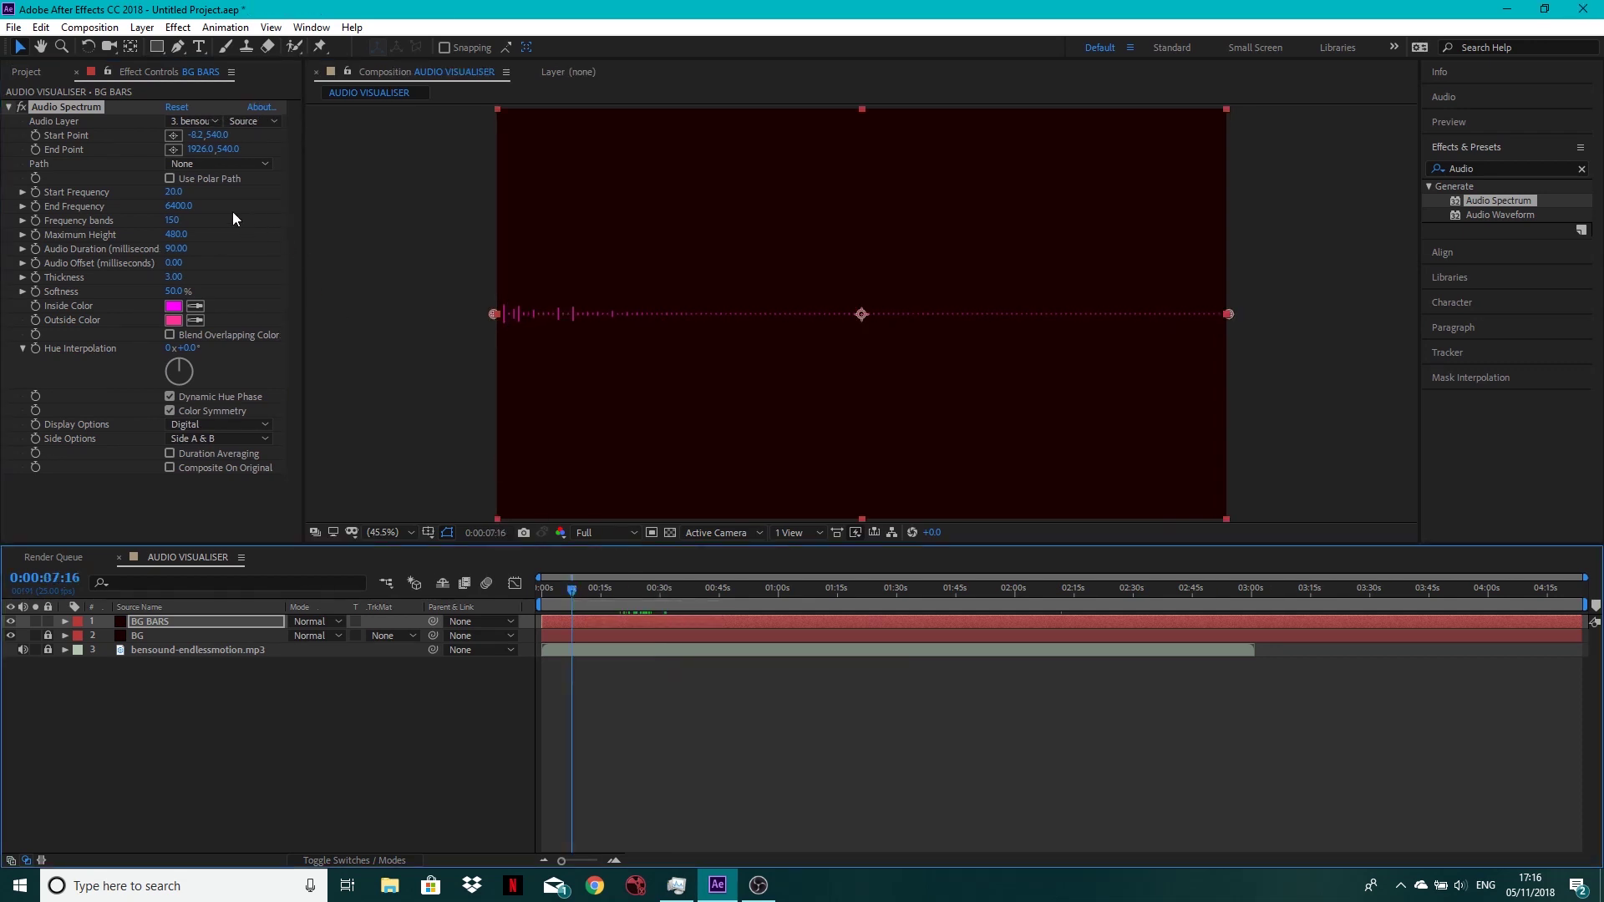
left_click_drag(187, 207, 162, 207)
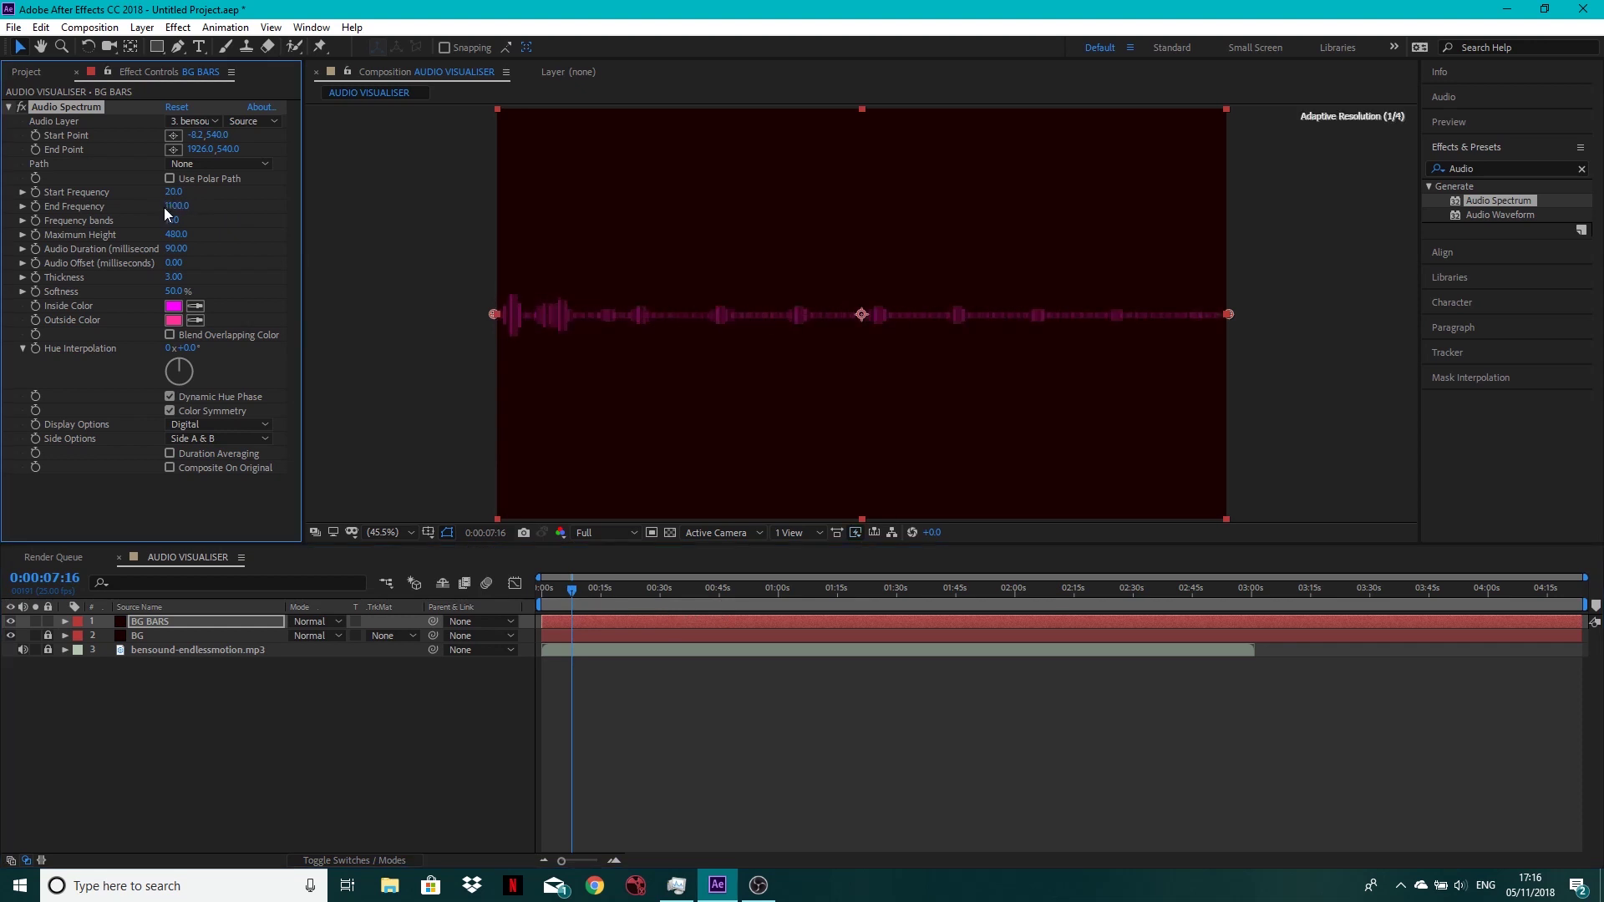
left_click(185, 206)
type("800")
key("Return")
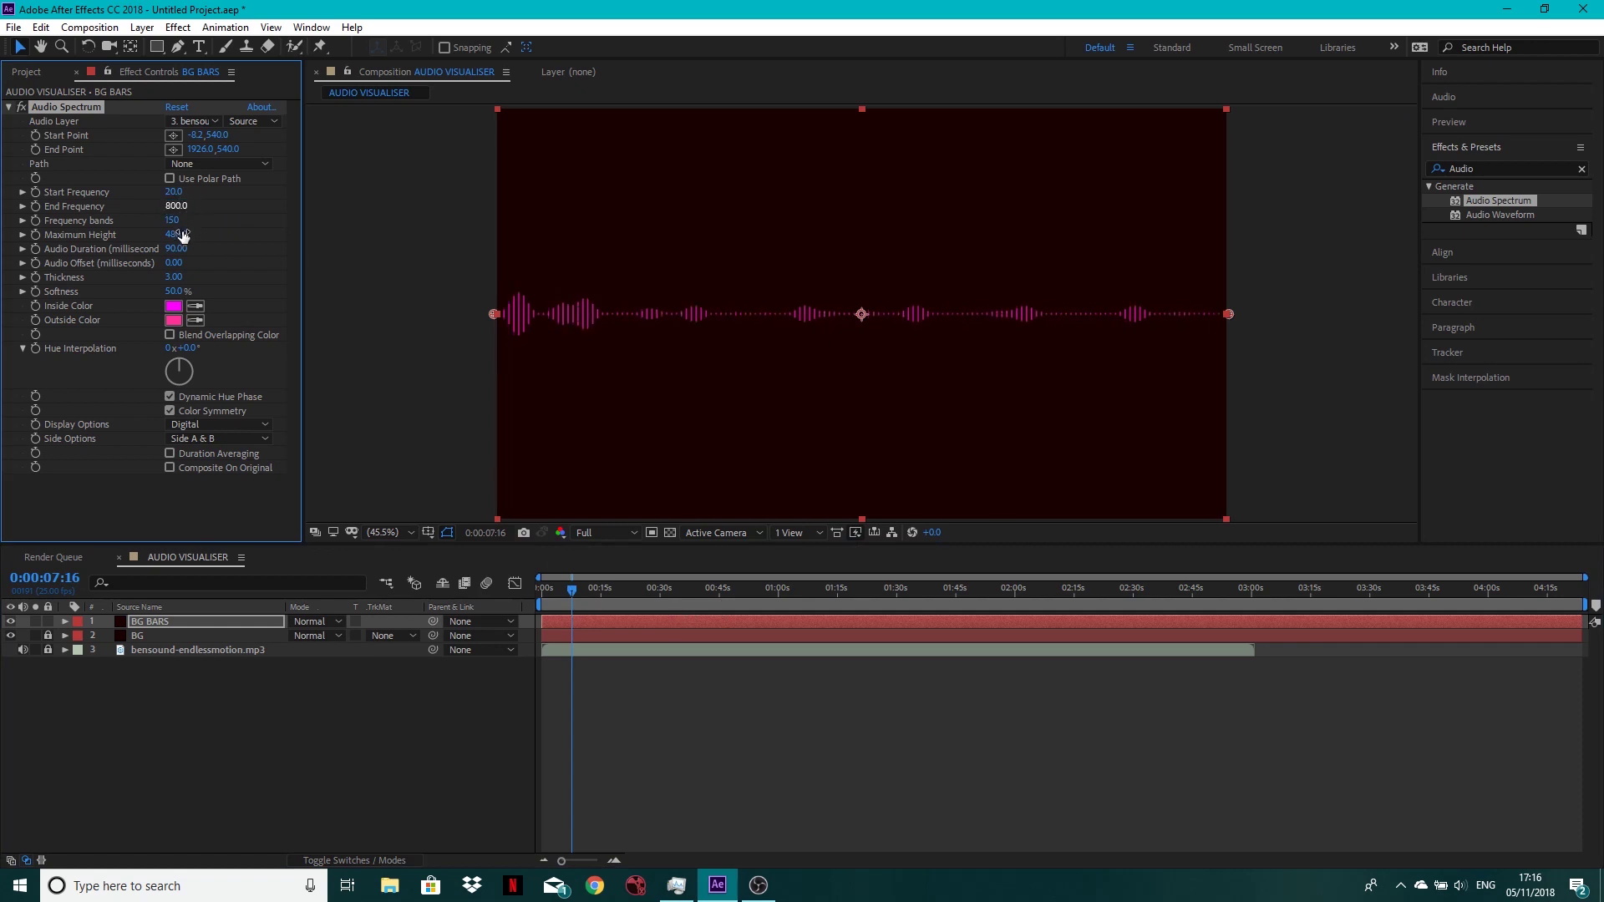
left_click_drag(568, 586, 574, 589)
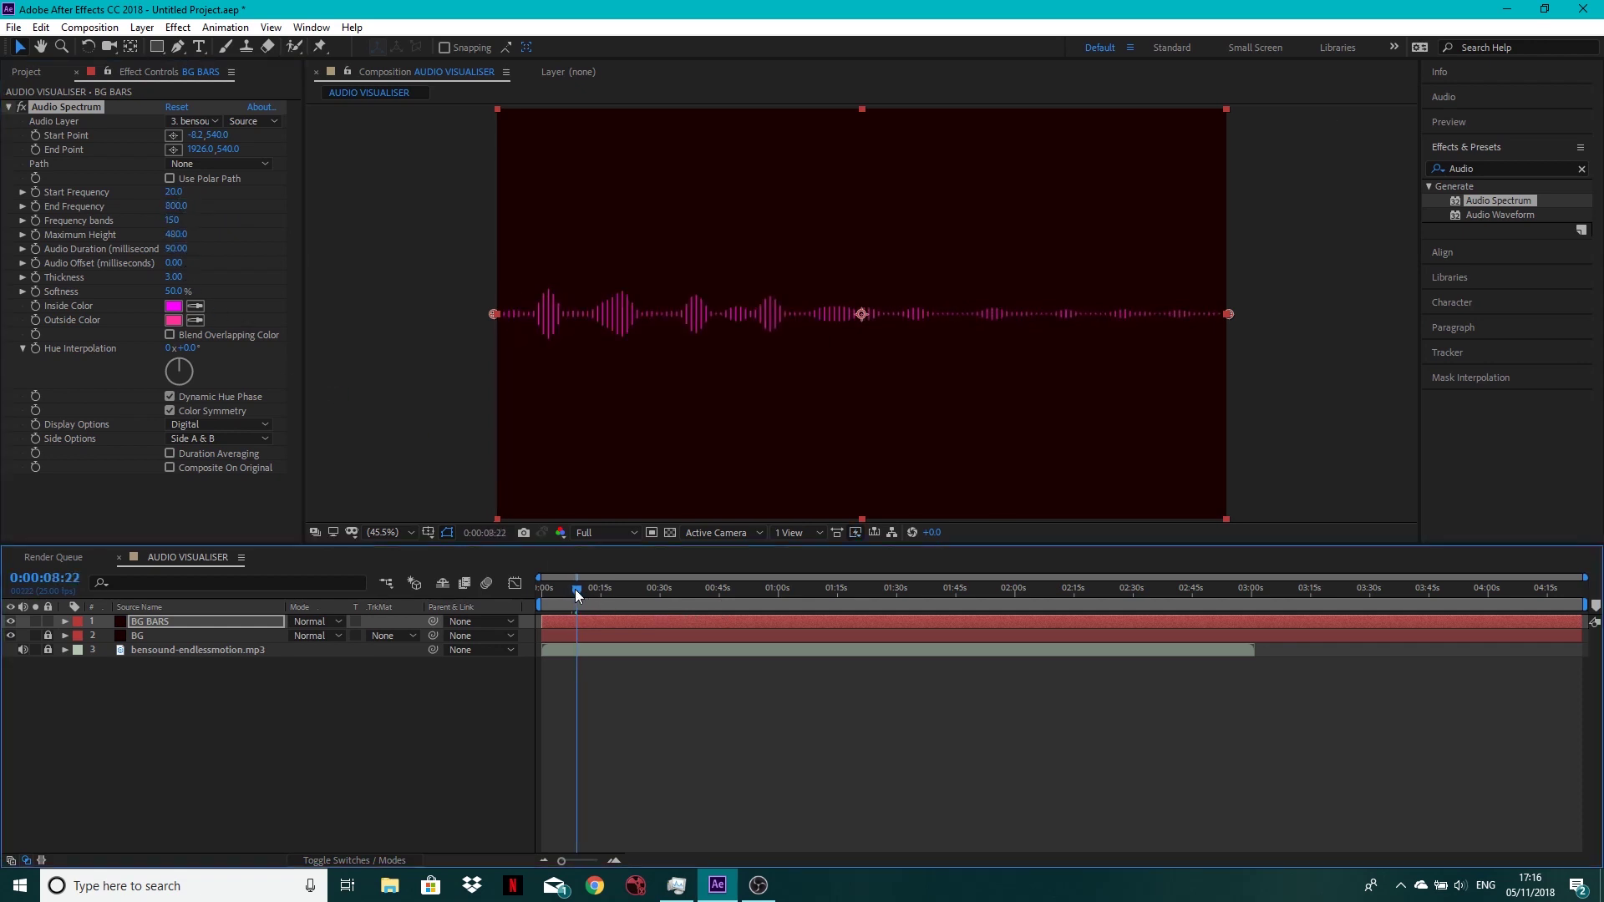
left_click(596, 538)
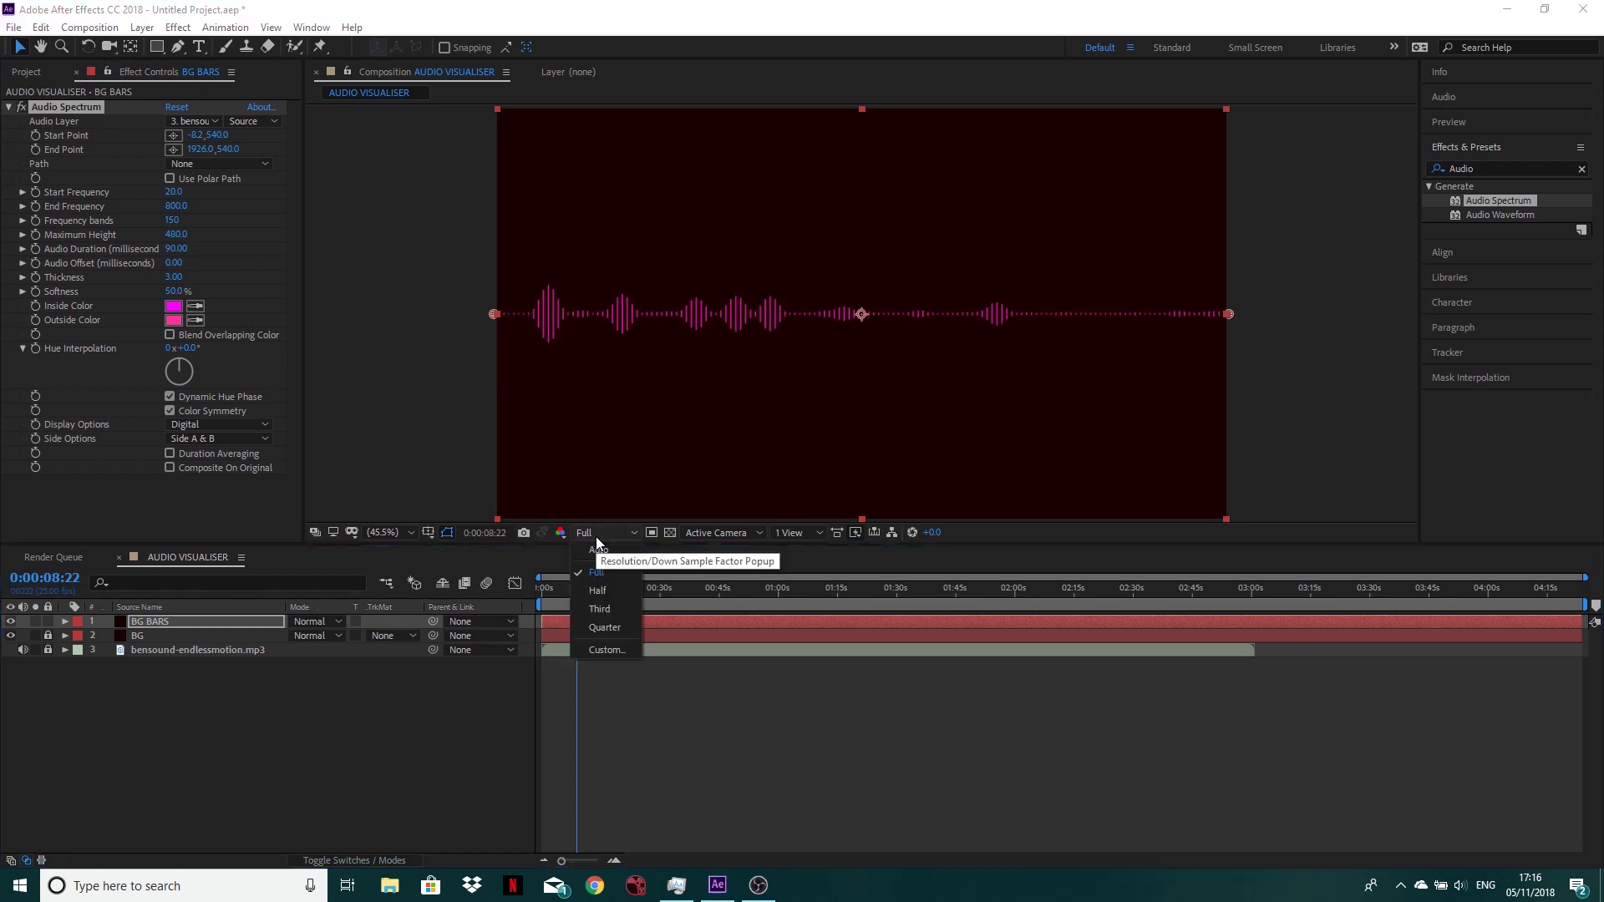
left_click(609, 628)
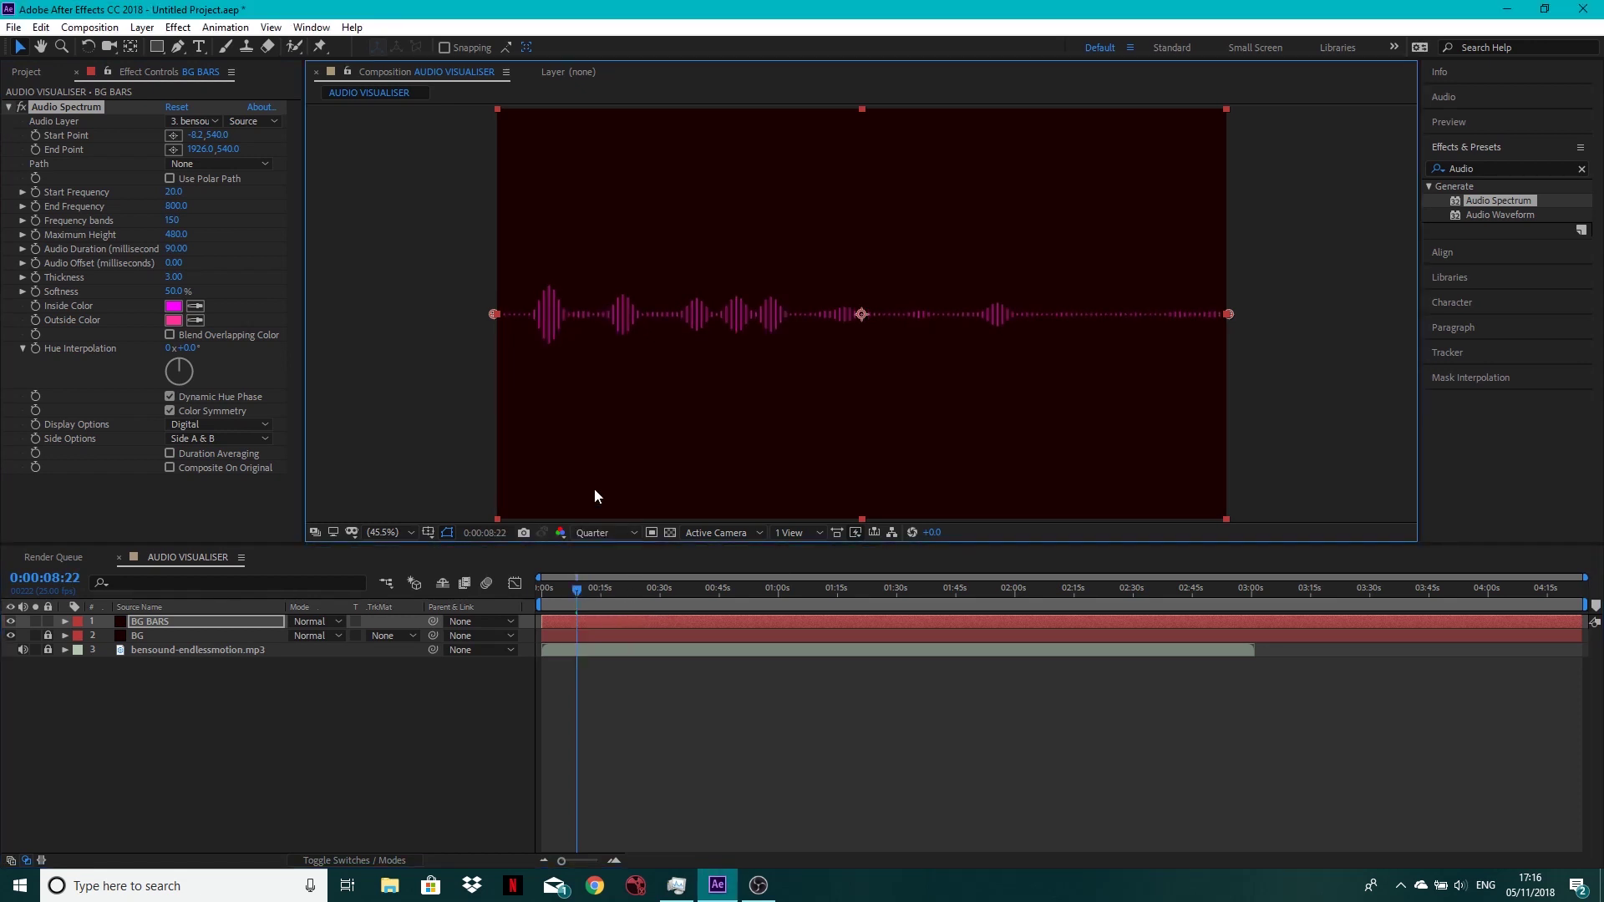
Draw the spectrum on Side A only with bar thickness 4.
left_click(202, 440)
left_click(207, 459)
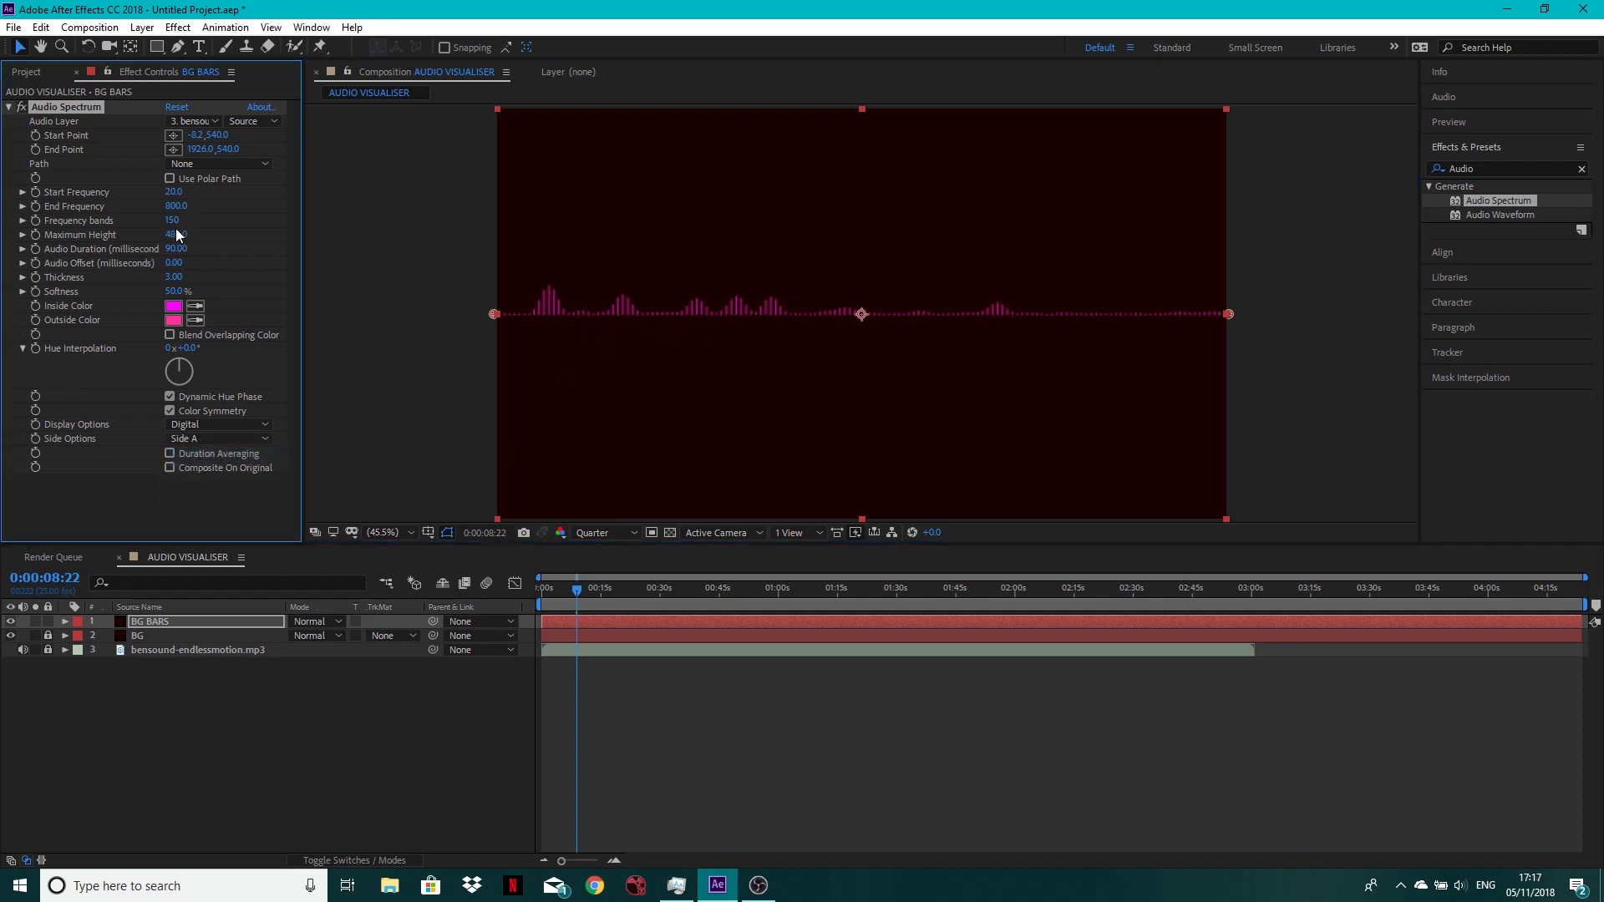
left_click(176, 278)
type("4")
key("Return")
Make both the inside and outside spectrum colours white FFFFFF.
left_click(175, 306)
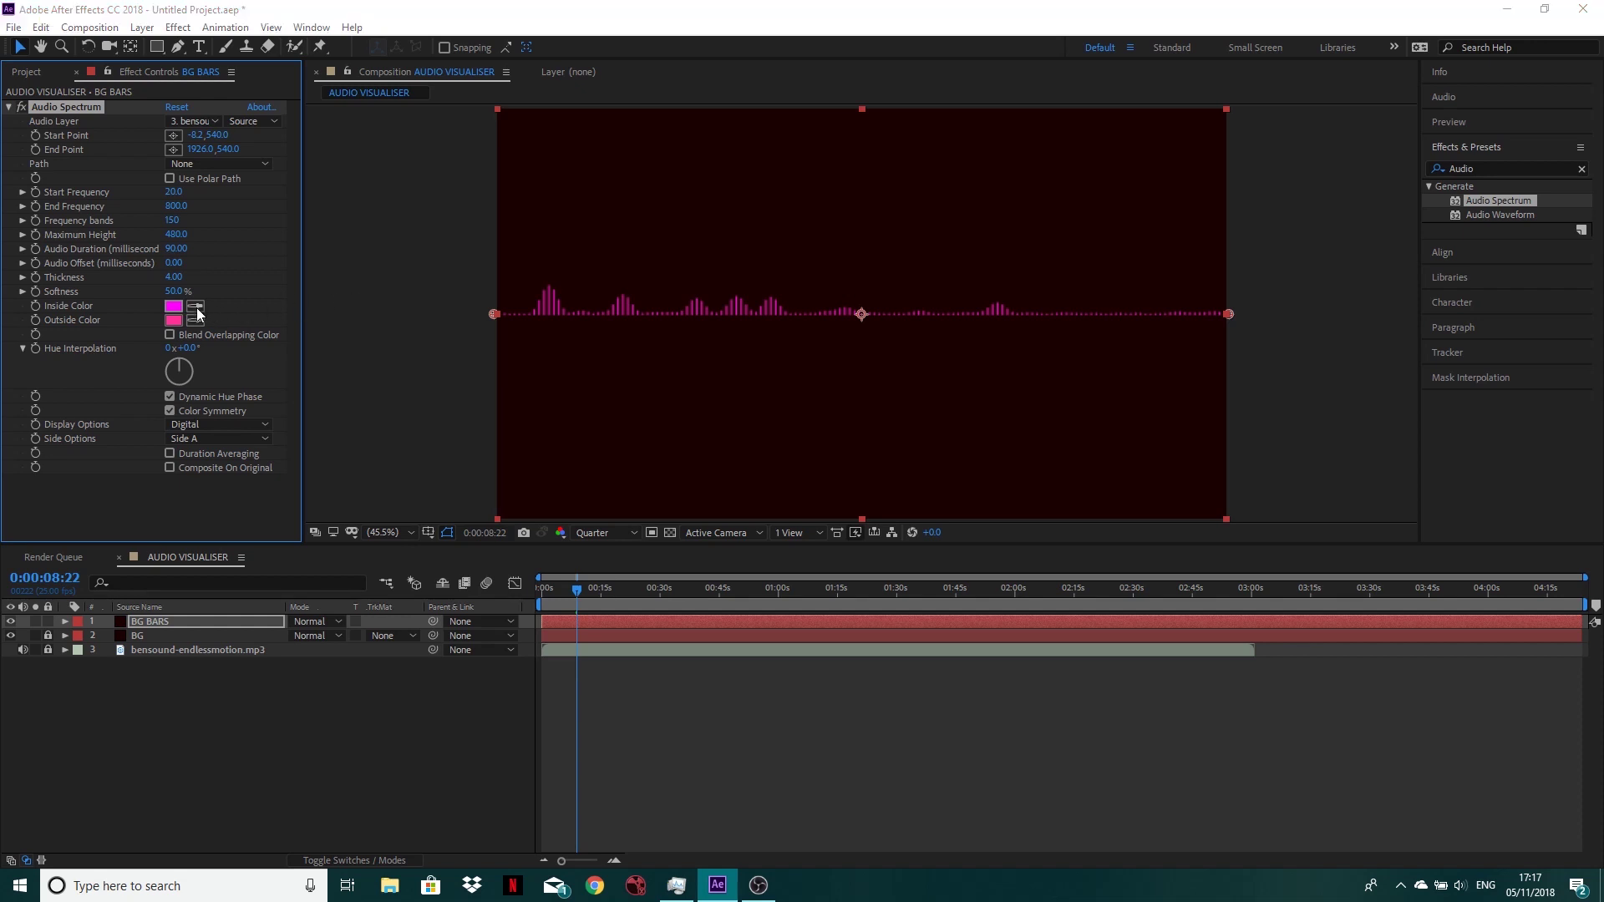
type("FFFFFF")
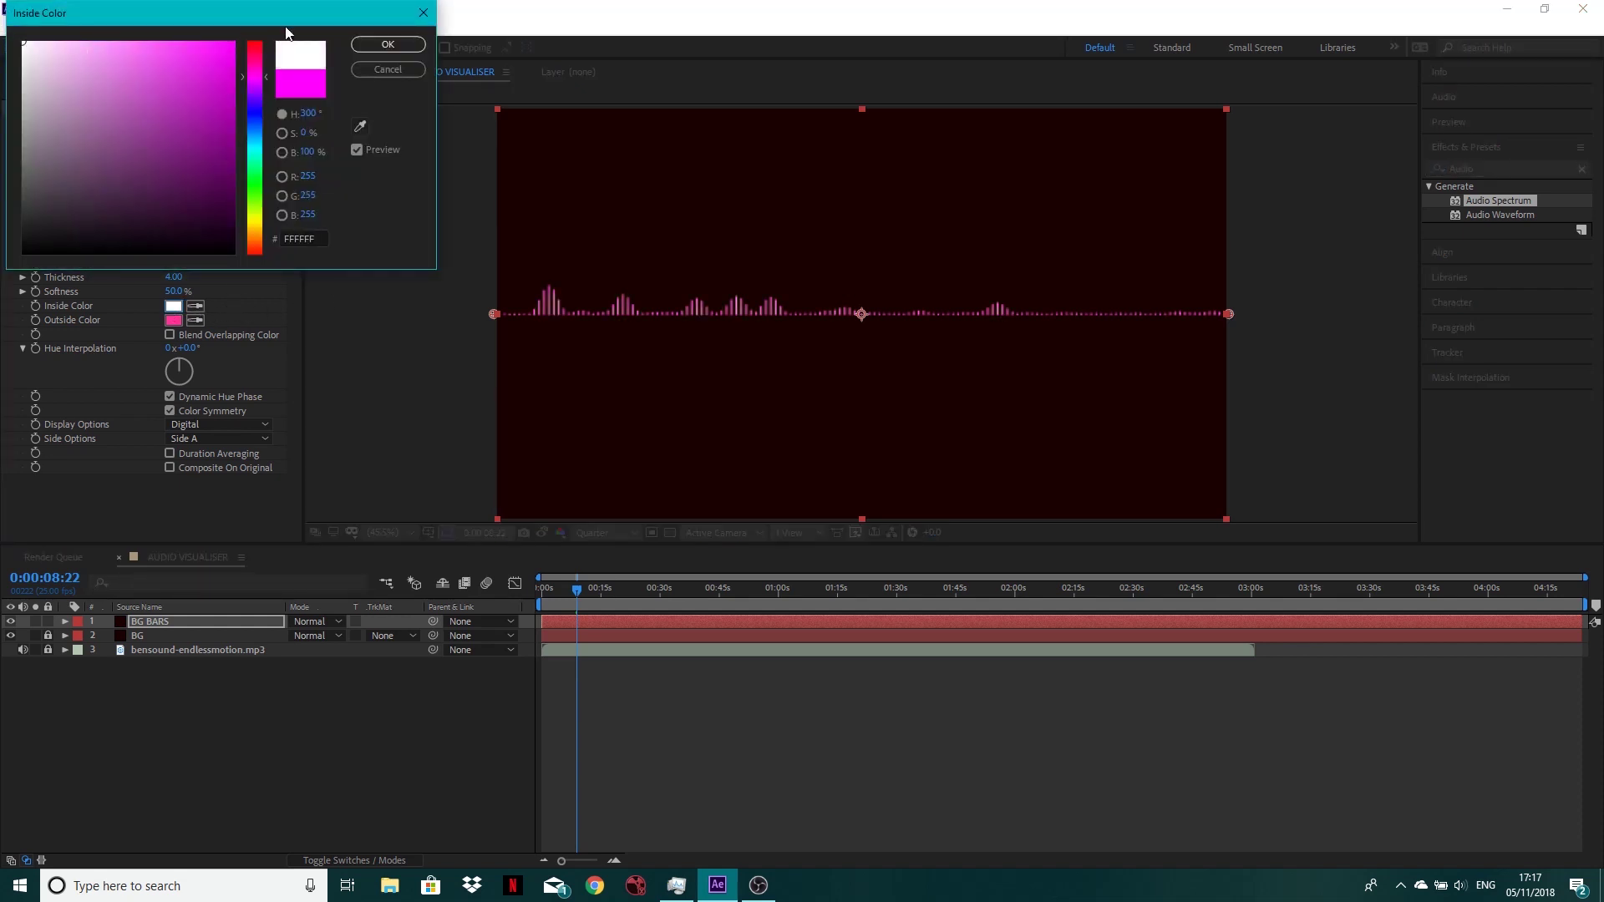
key("Return")
left_click(172, 320)
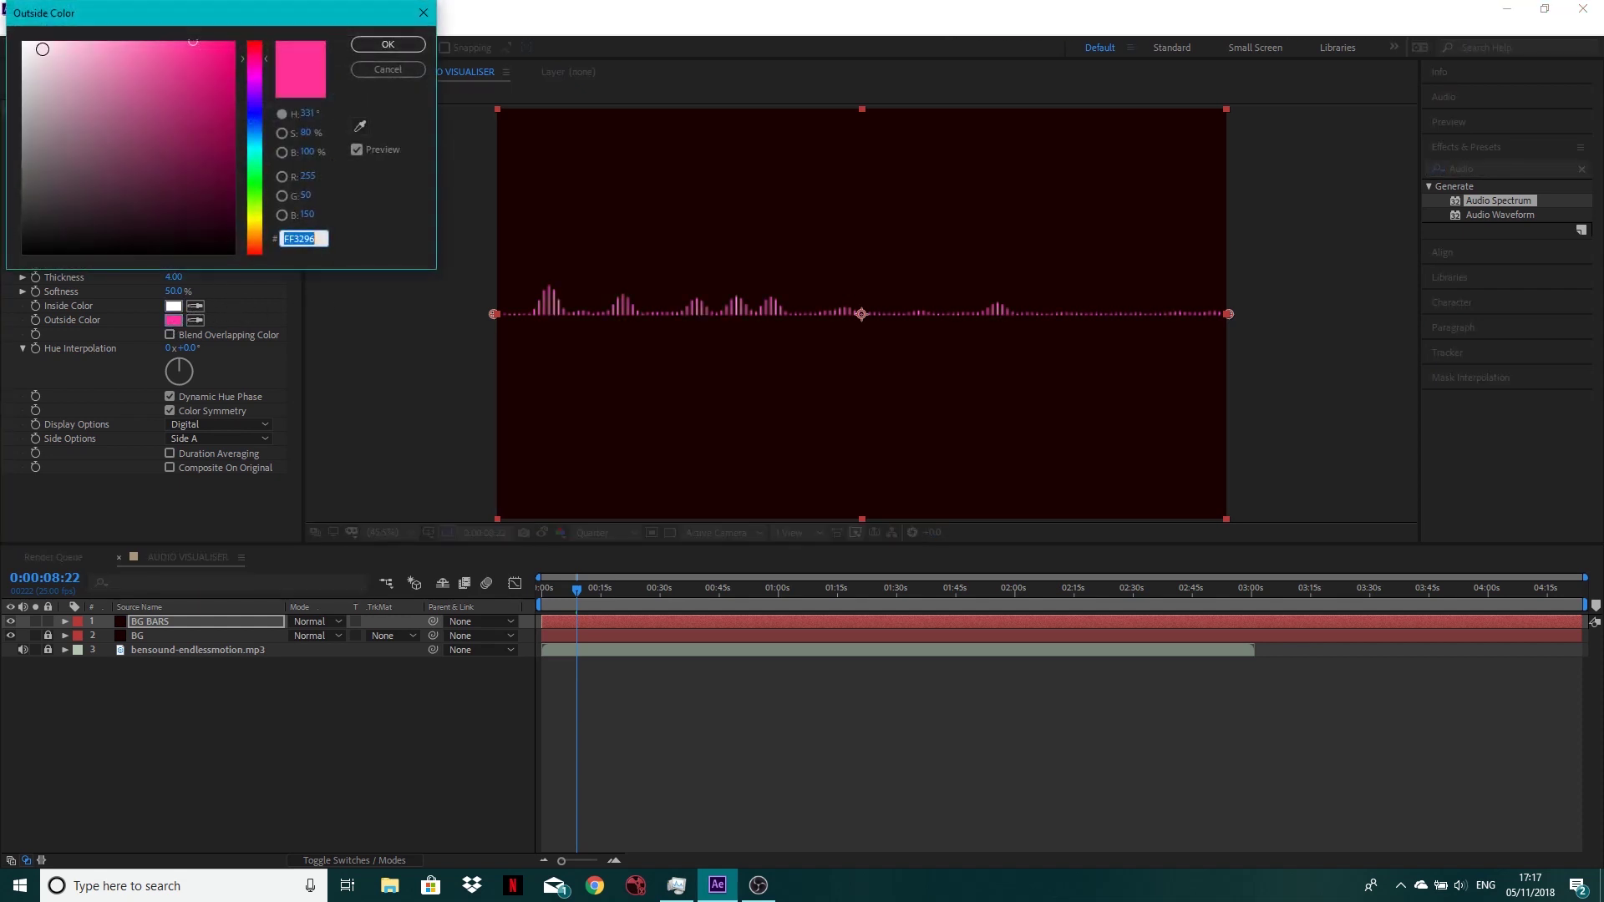
type("FFFFFF")
left_click(381, 44)
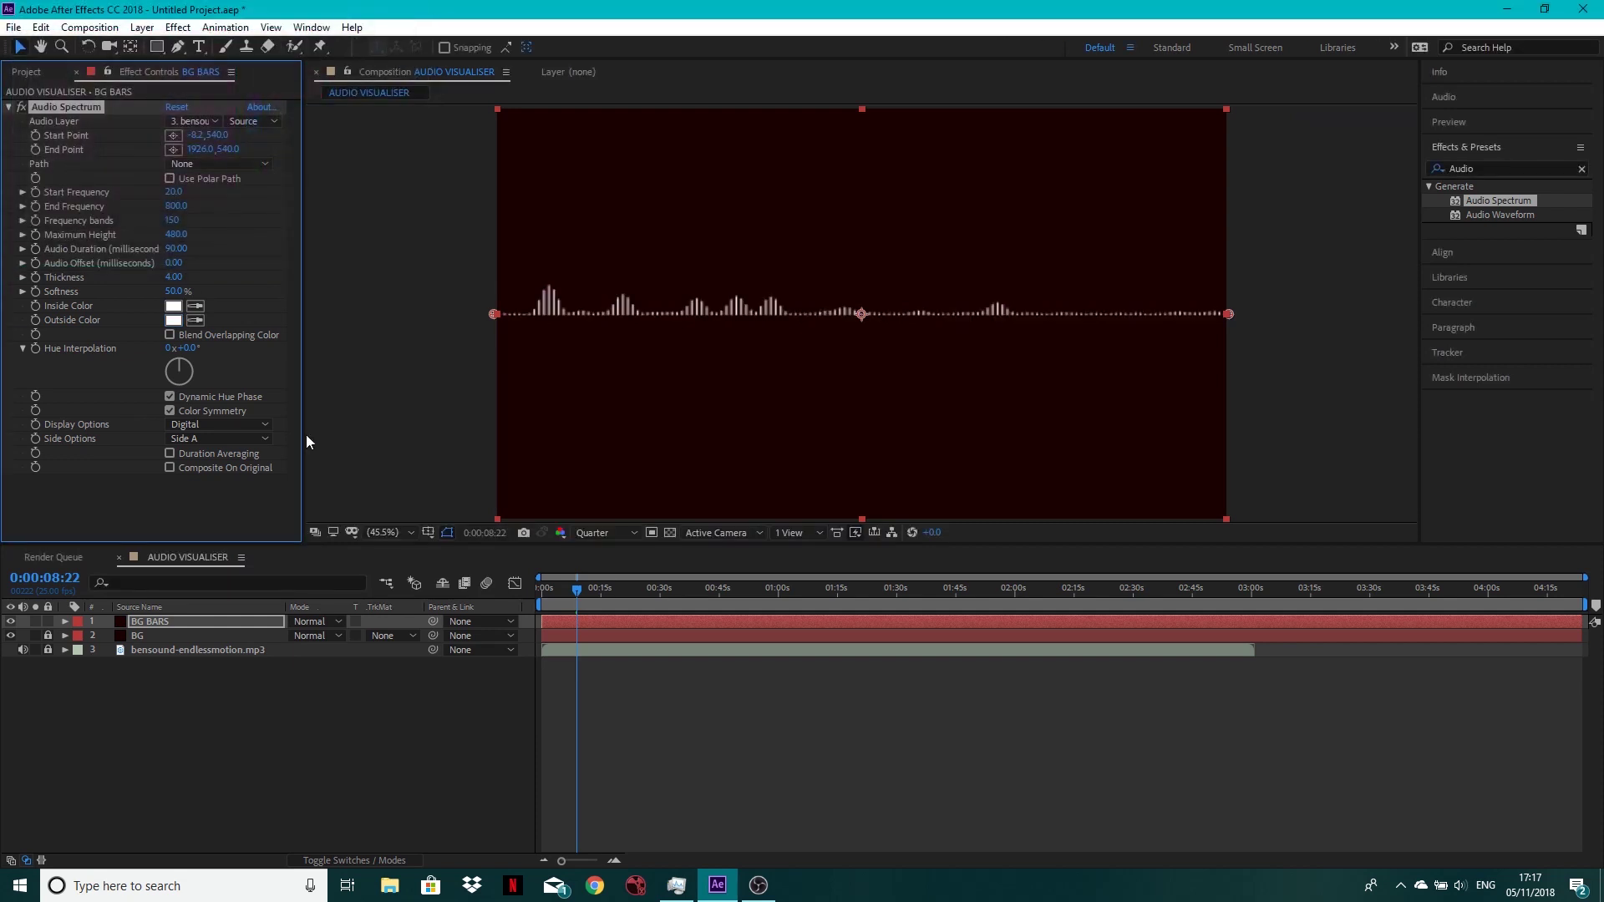
Set Maximum Height to 650 and check the bars at 0:00:10:20.
left_click_drag(170, 243, 190, 237)
left_click(183, 235)
type("650")
left_click(586, 597)
left_click_drag(588, 598, 585, 599)
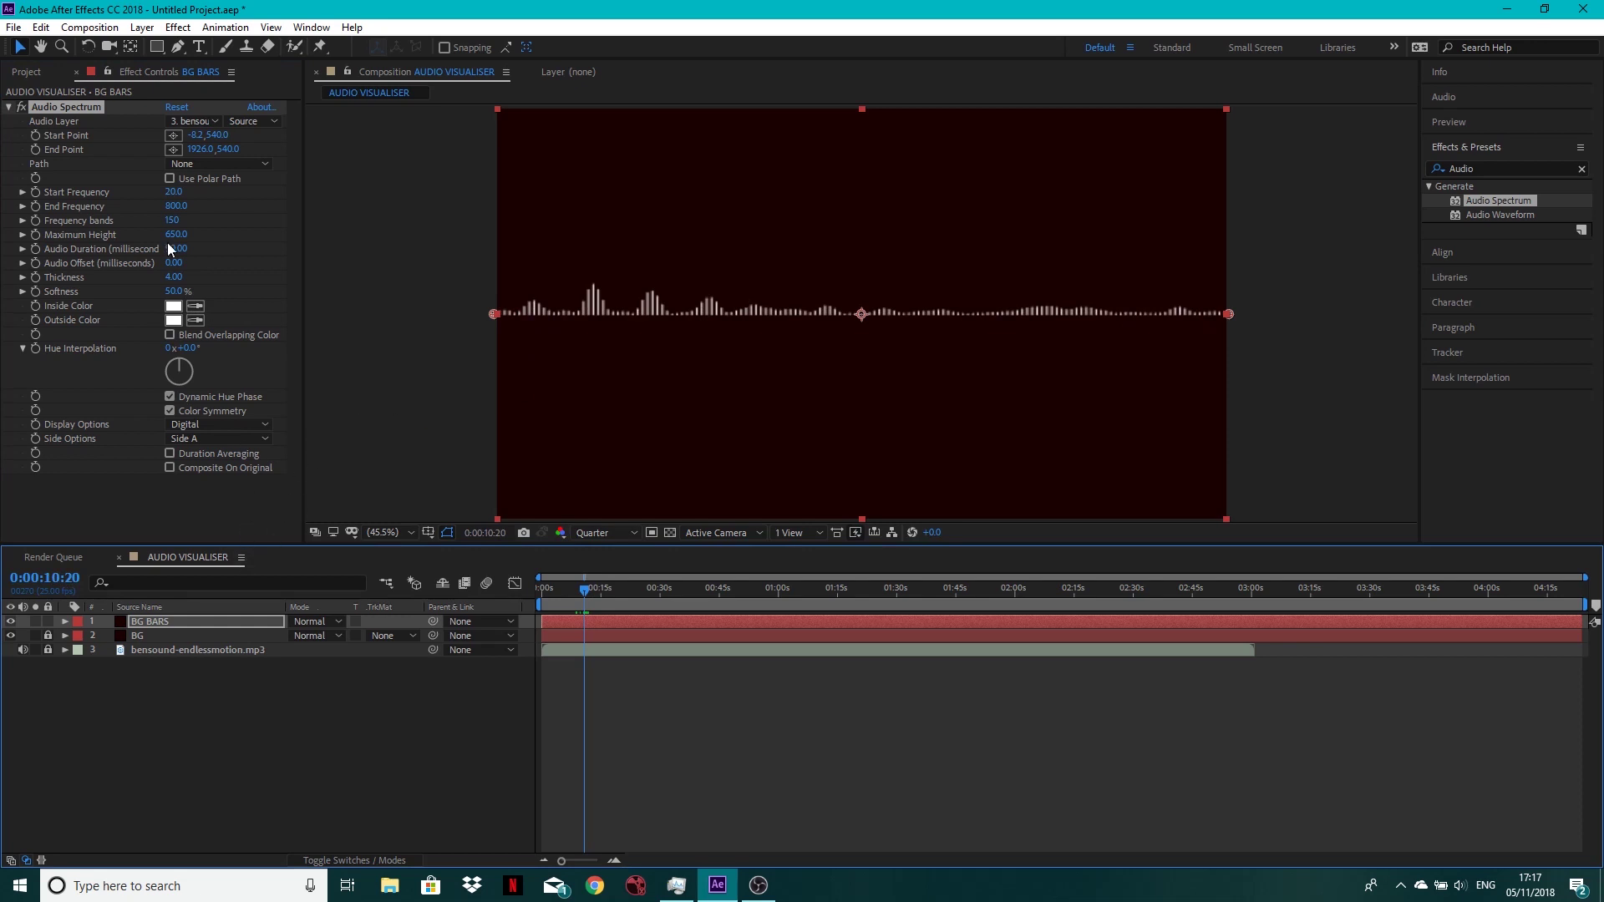
Search 'ramp' in Effects & Presets and apply Gradient Ramp to BG BARS.
left_click(8, 108)
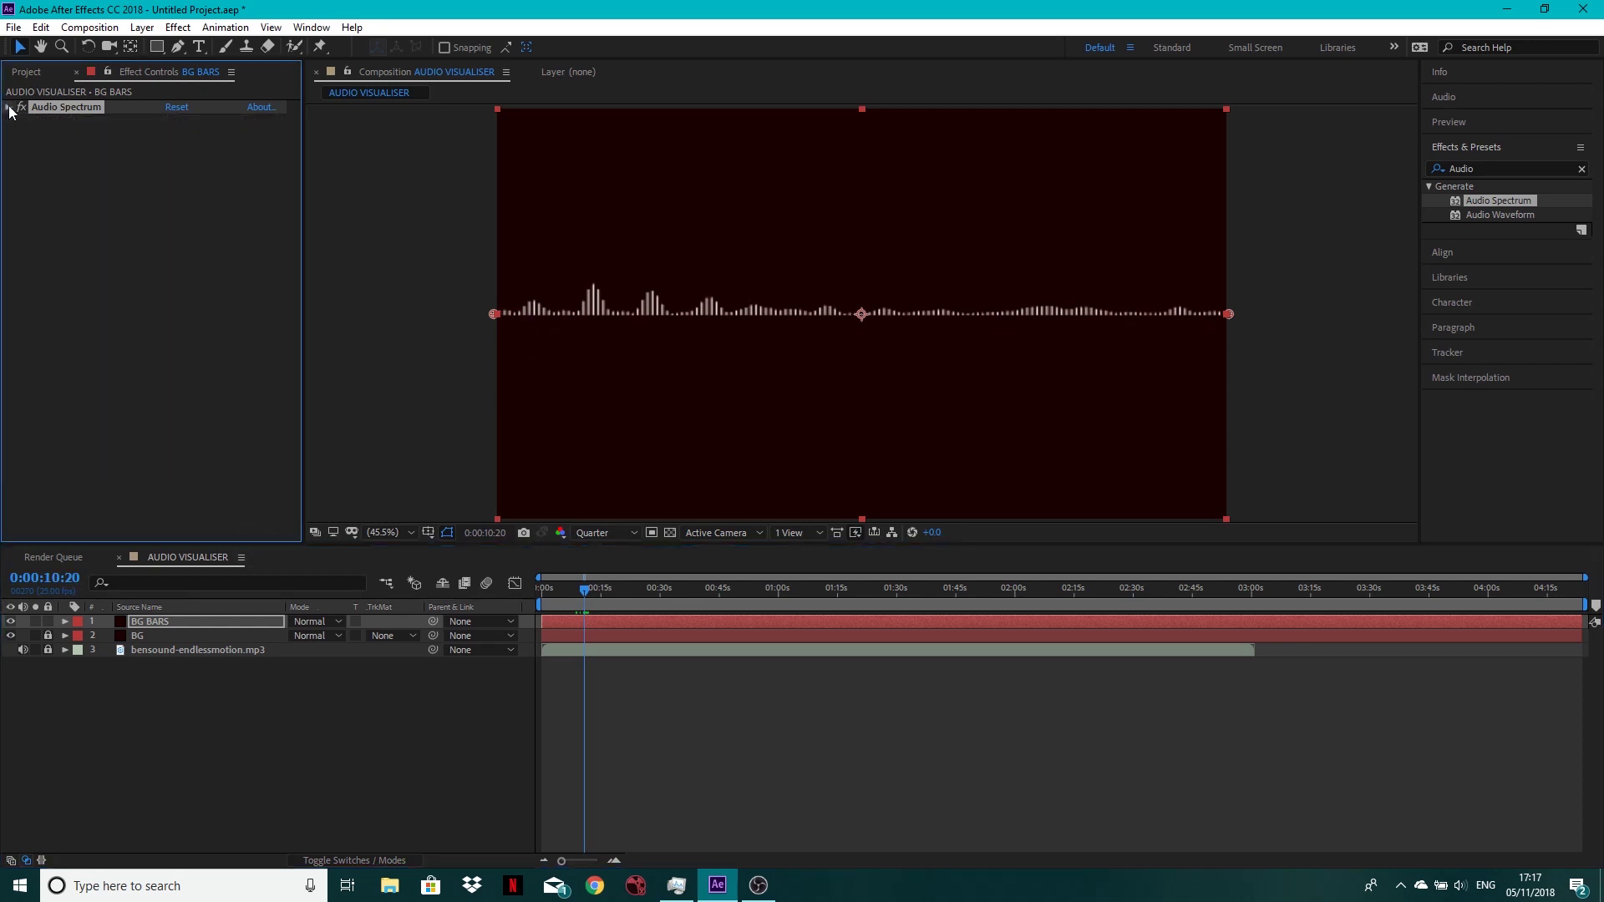
left_click(1495, 167)
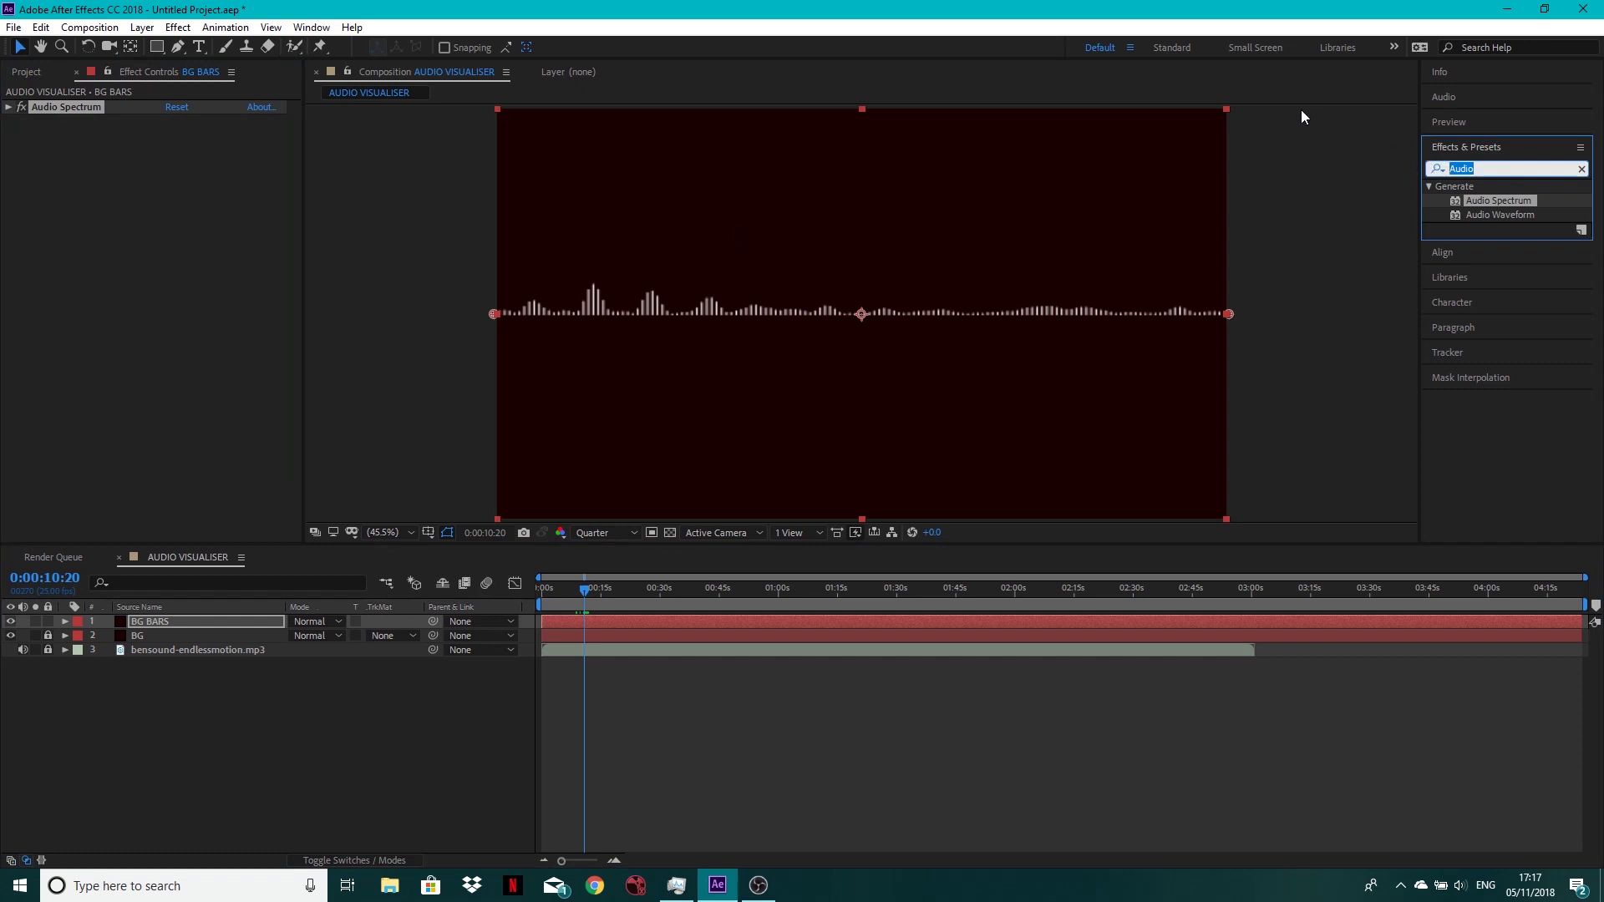
type("Gradi")
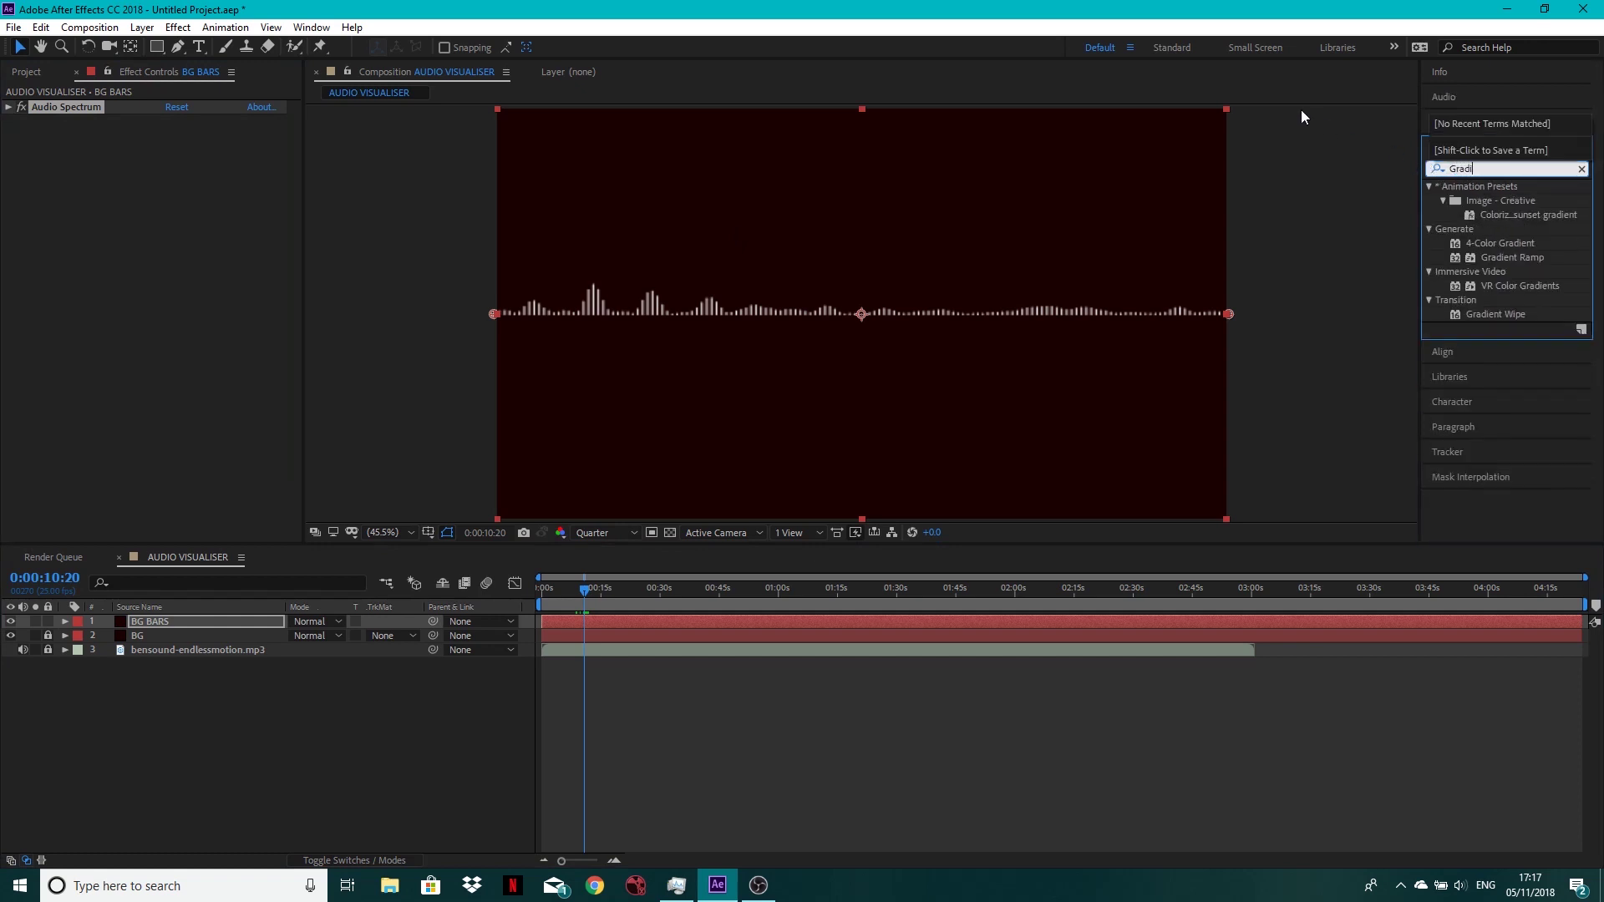
key("BackSpace")
key("BackSpace")
key("BackSpace")
key("BackSpace")
key("BackSpace")
type("ramp")
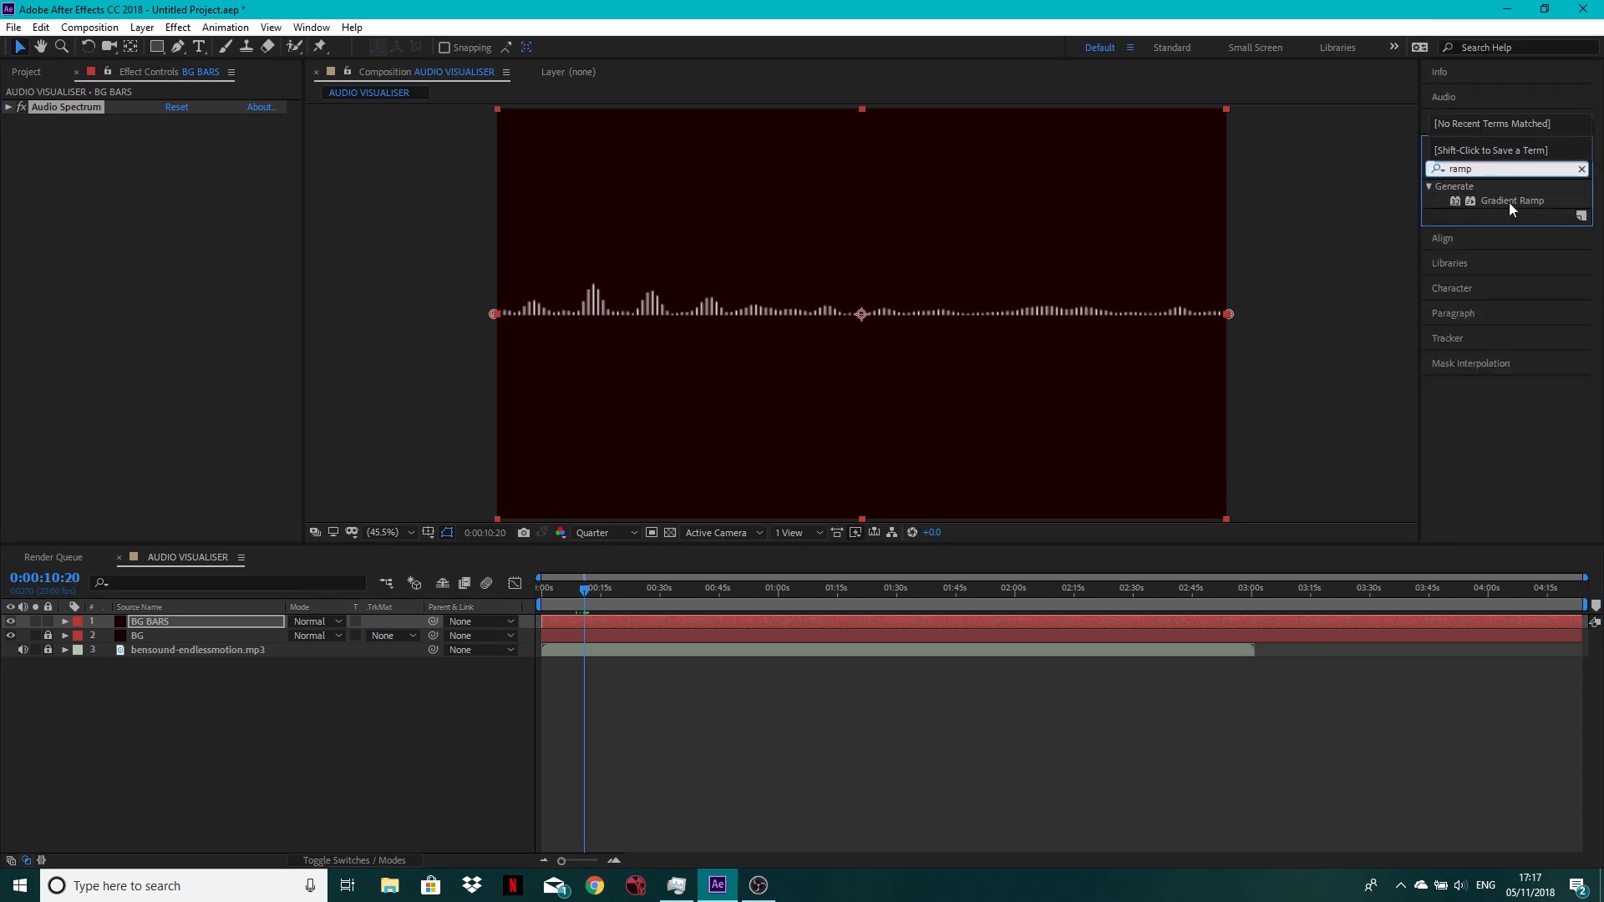
left_click_drag(1509, 202, 1165, 624)
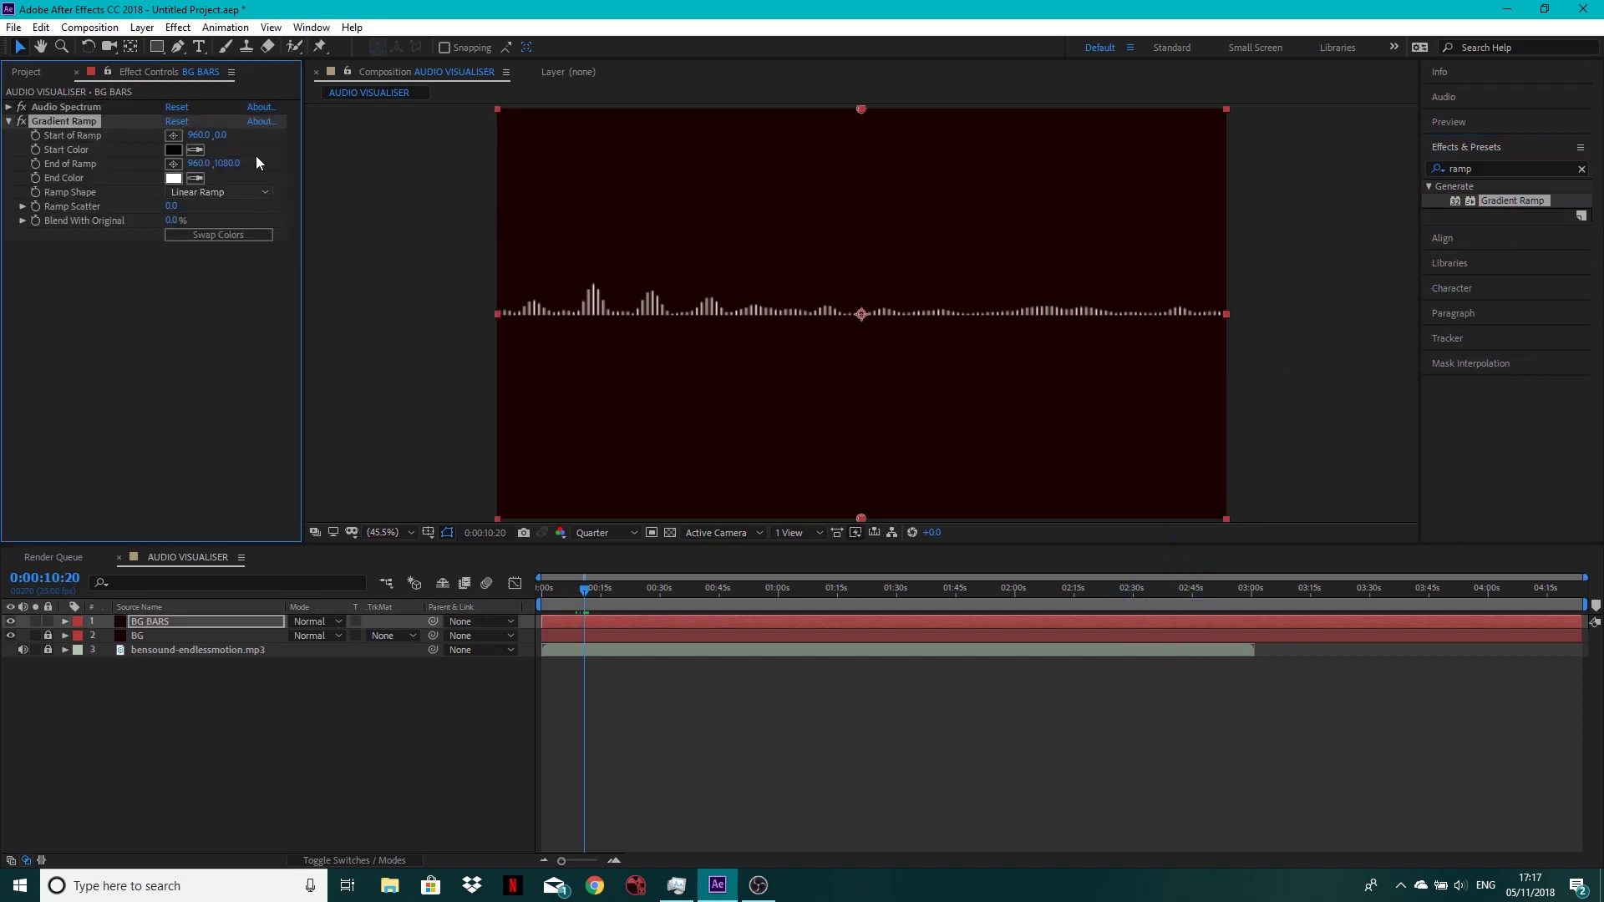
Give the ramp an end colour of FF6F6F and a start colour of 3D0000.
left_click(173, 178)
left_click_drag(167, 60, 141, 33)
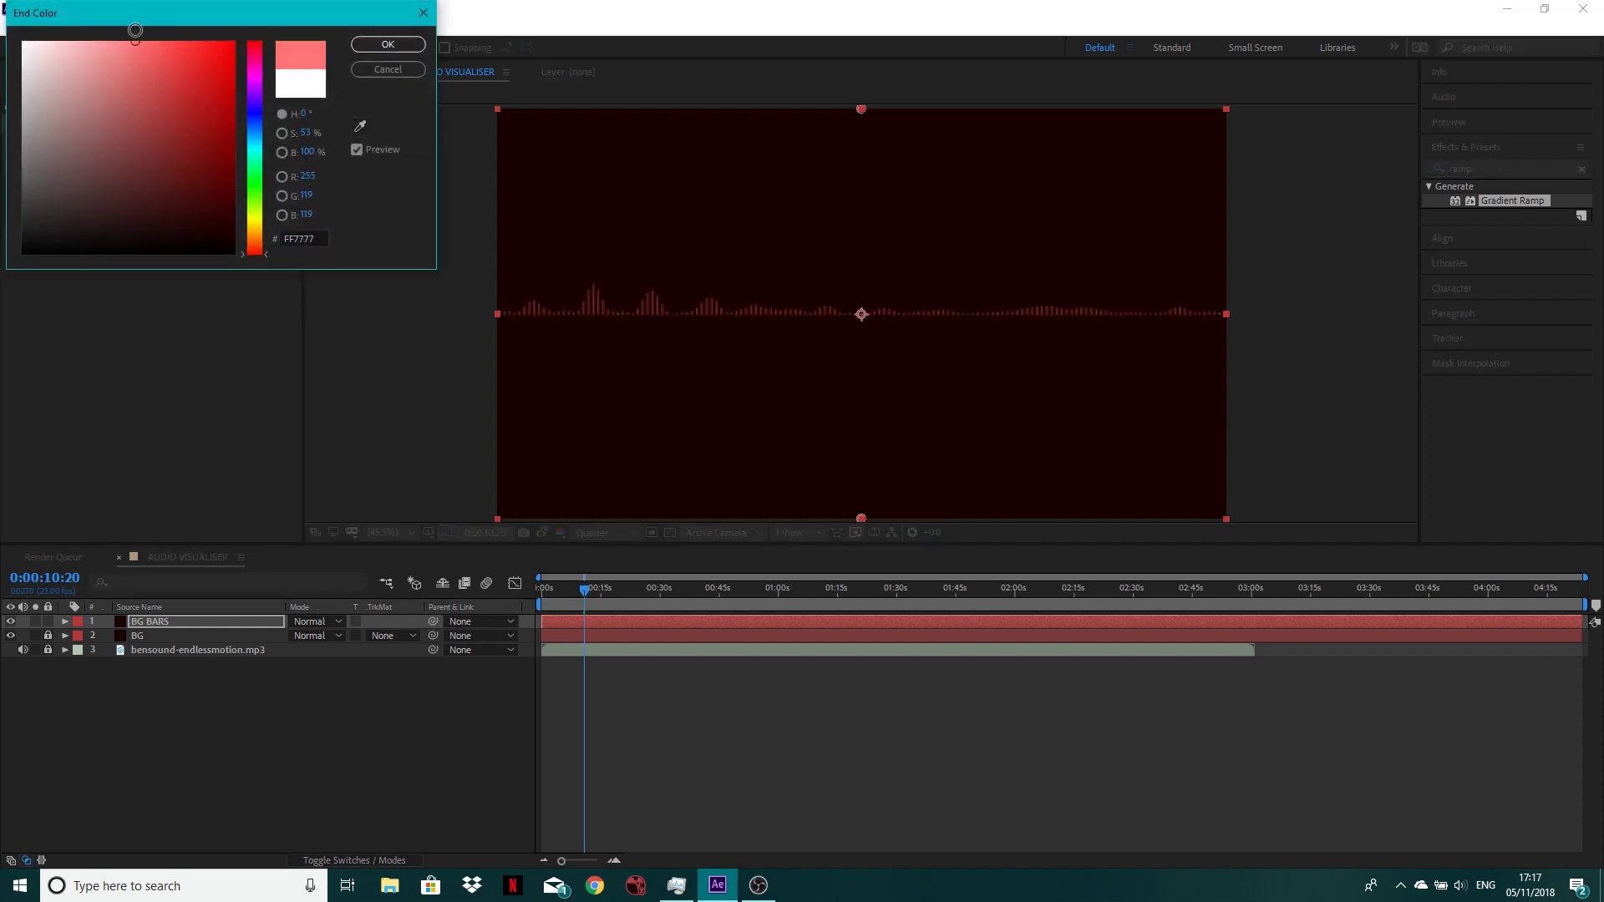
left_click(387, 44)
left_click(173, 149)
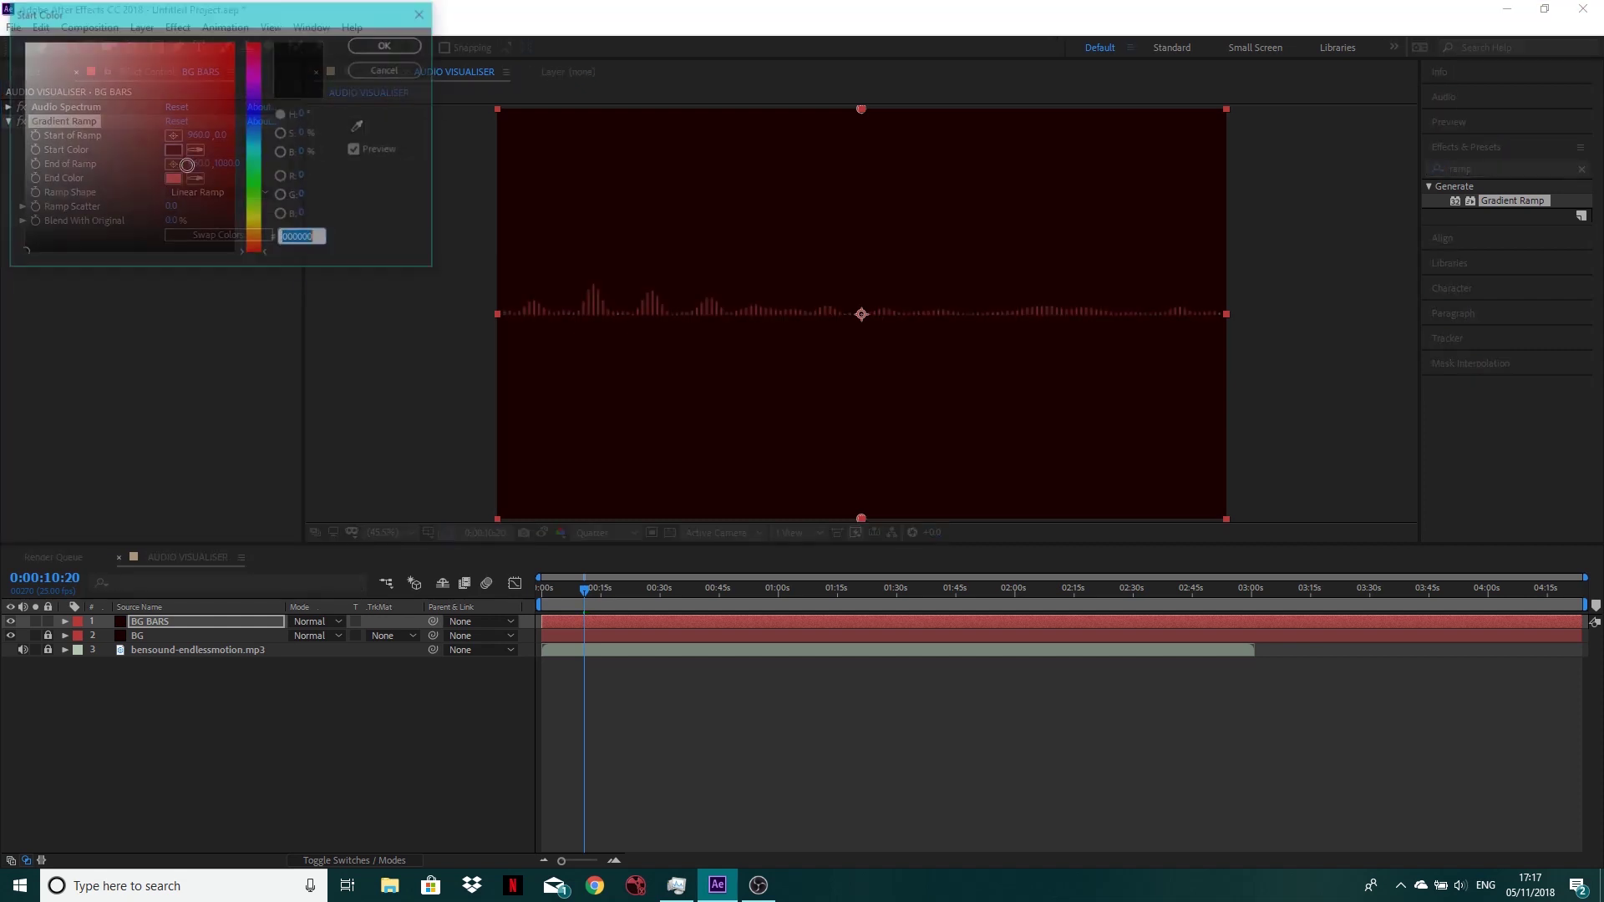
left_click_drag(214, 174, 248, 203)
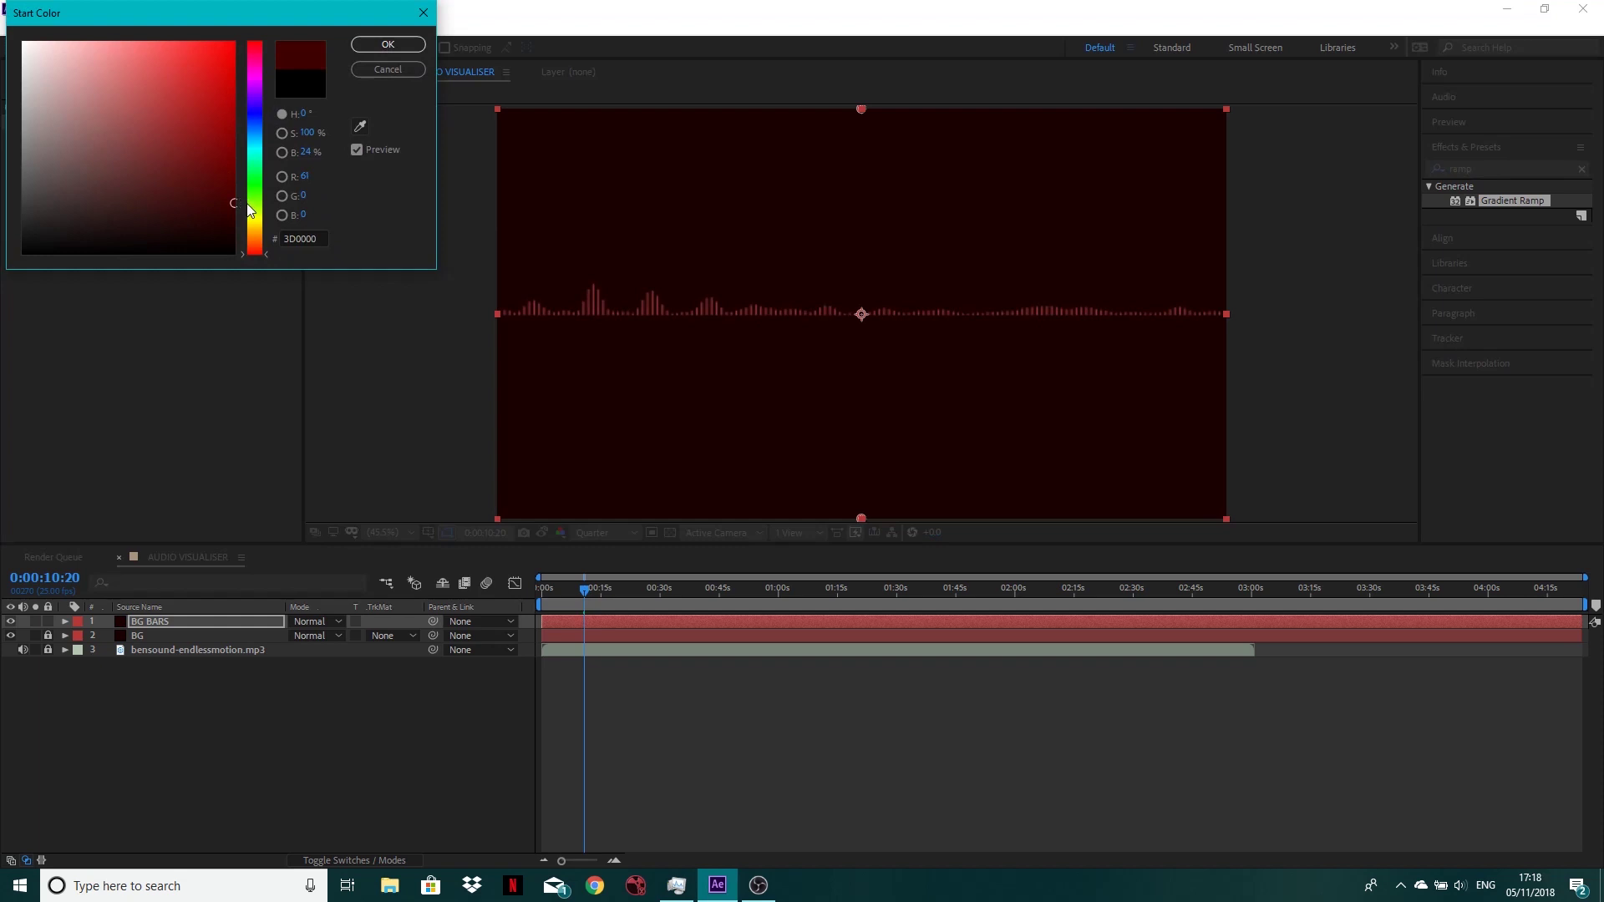
left_click(388, 44)
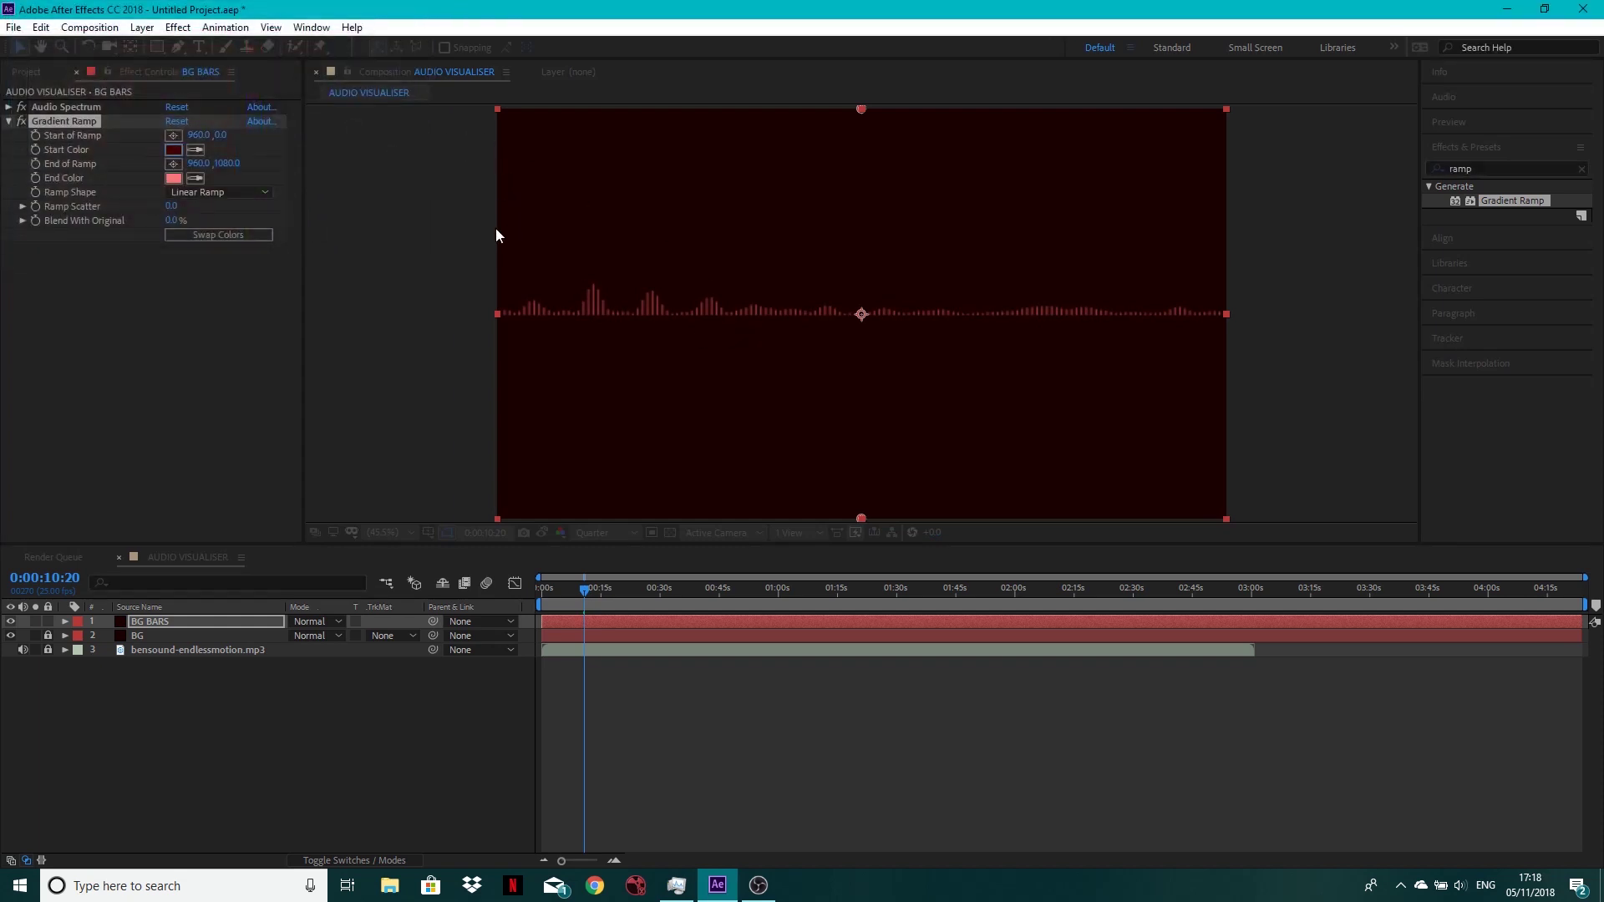
Place the ramp start at lower left (24.4,1027.2) and its end near the top (1209.4,46.2).
left_click(173, 135)
left_click(555, 370)
left_click(173, 164)
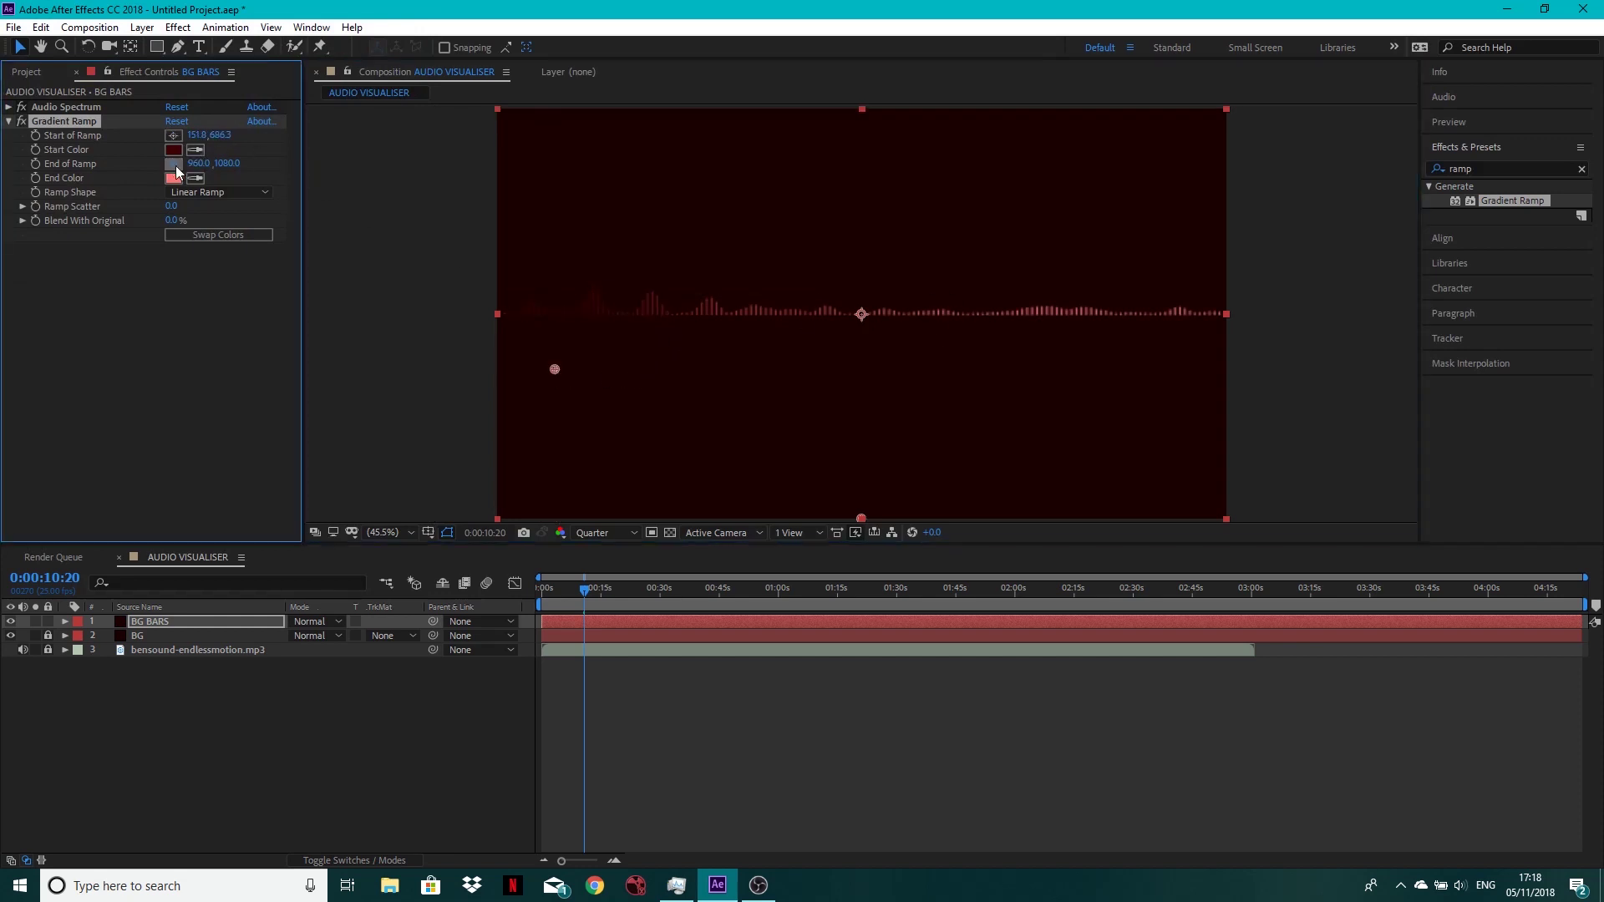
left_click(1106, 176)
left_click_drag(1106, 175, 1055, 144)
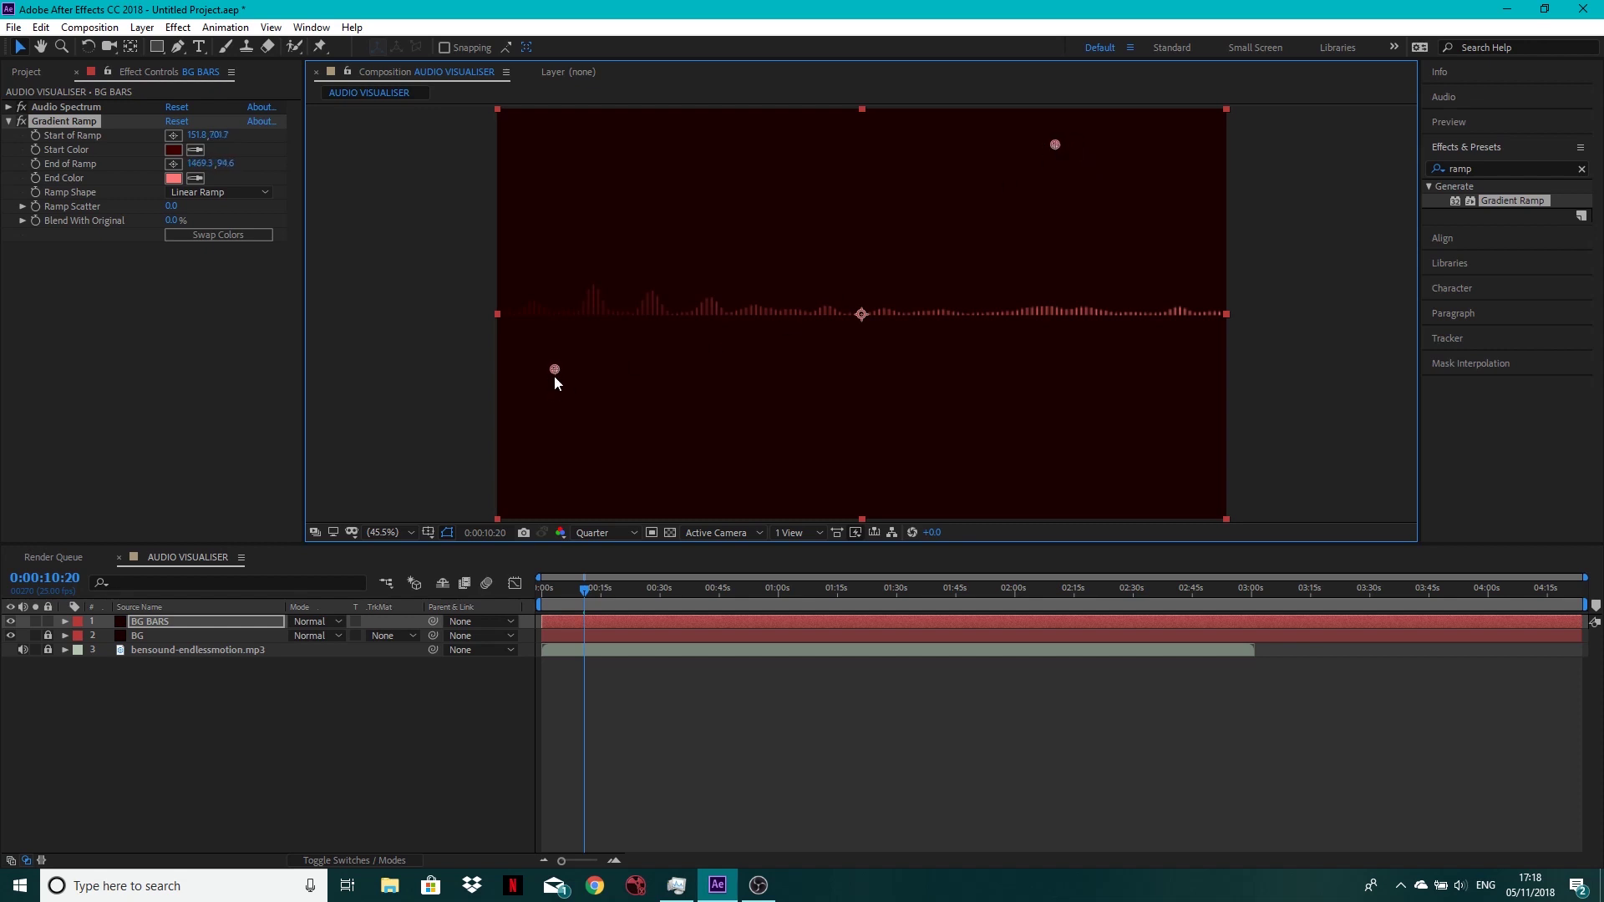
left_click_drag(557, 387, 508, 499)
left_click_drag(1055, 144, 957, 127)
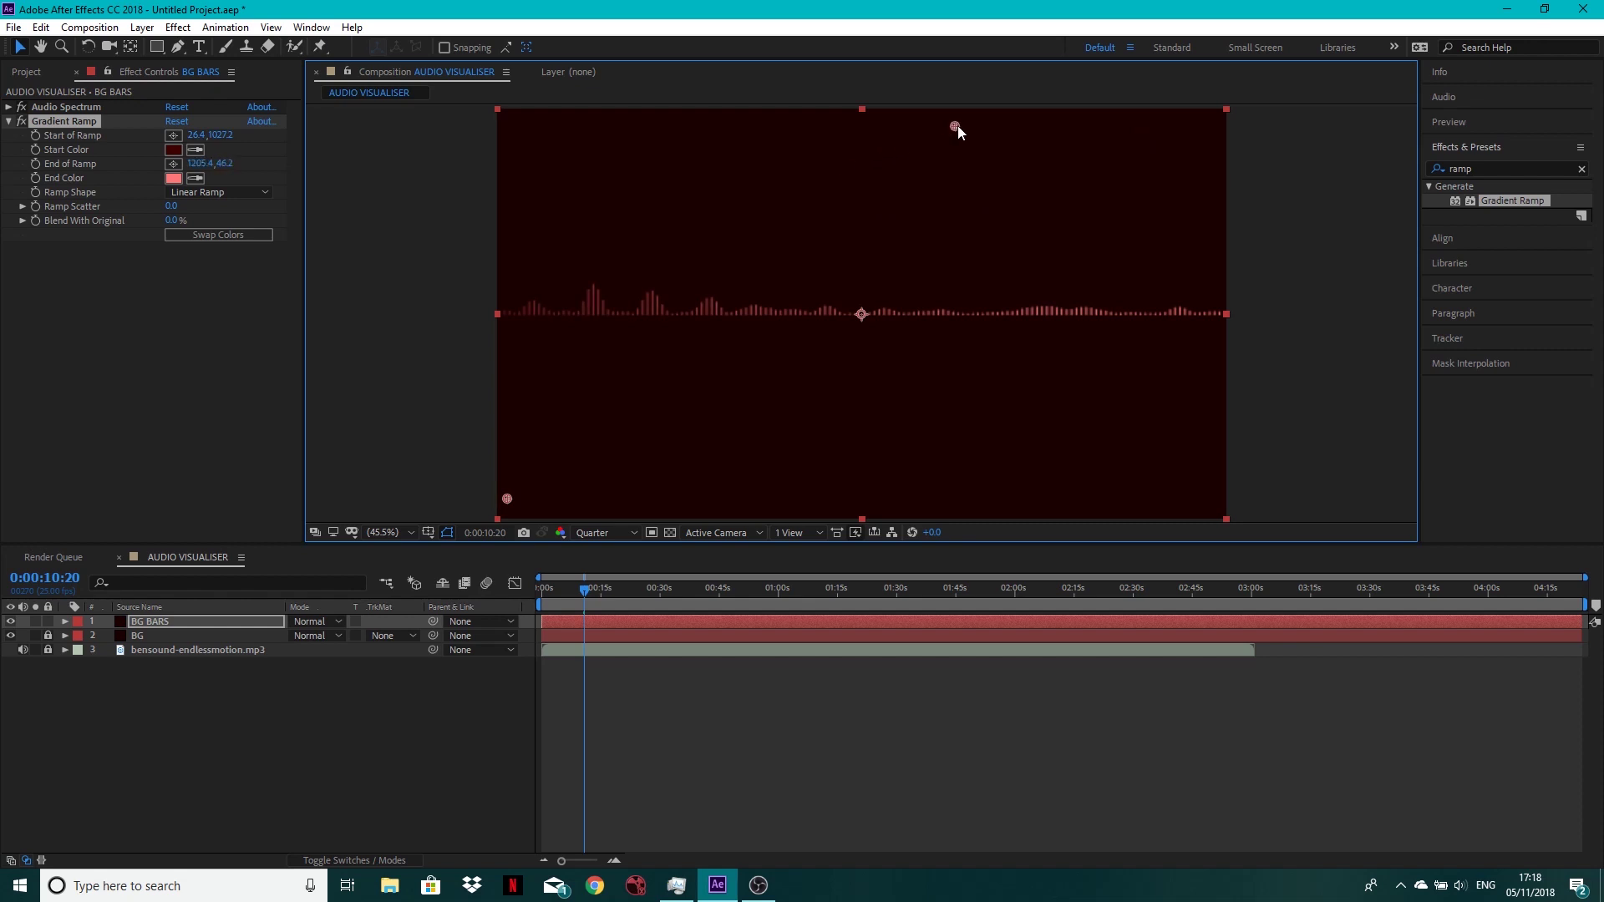
Apply Glow to BG BARS, toggling it off and on to compare.
left_click(9, 121)
left_click(1486, 168)
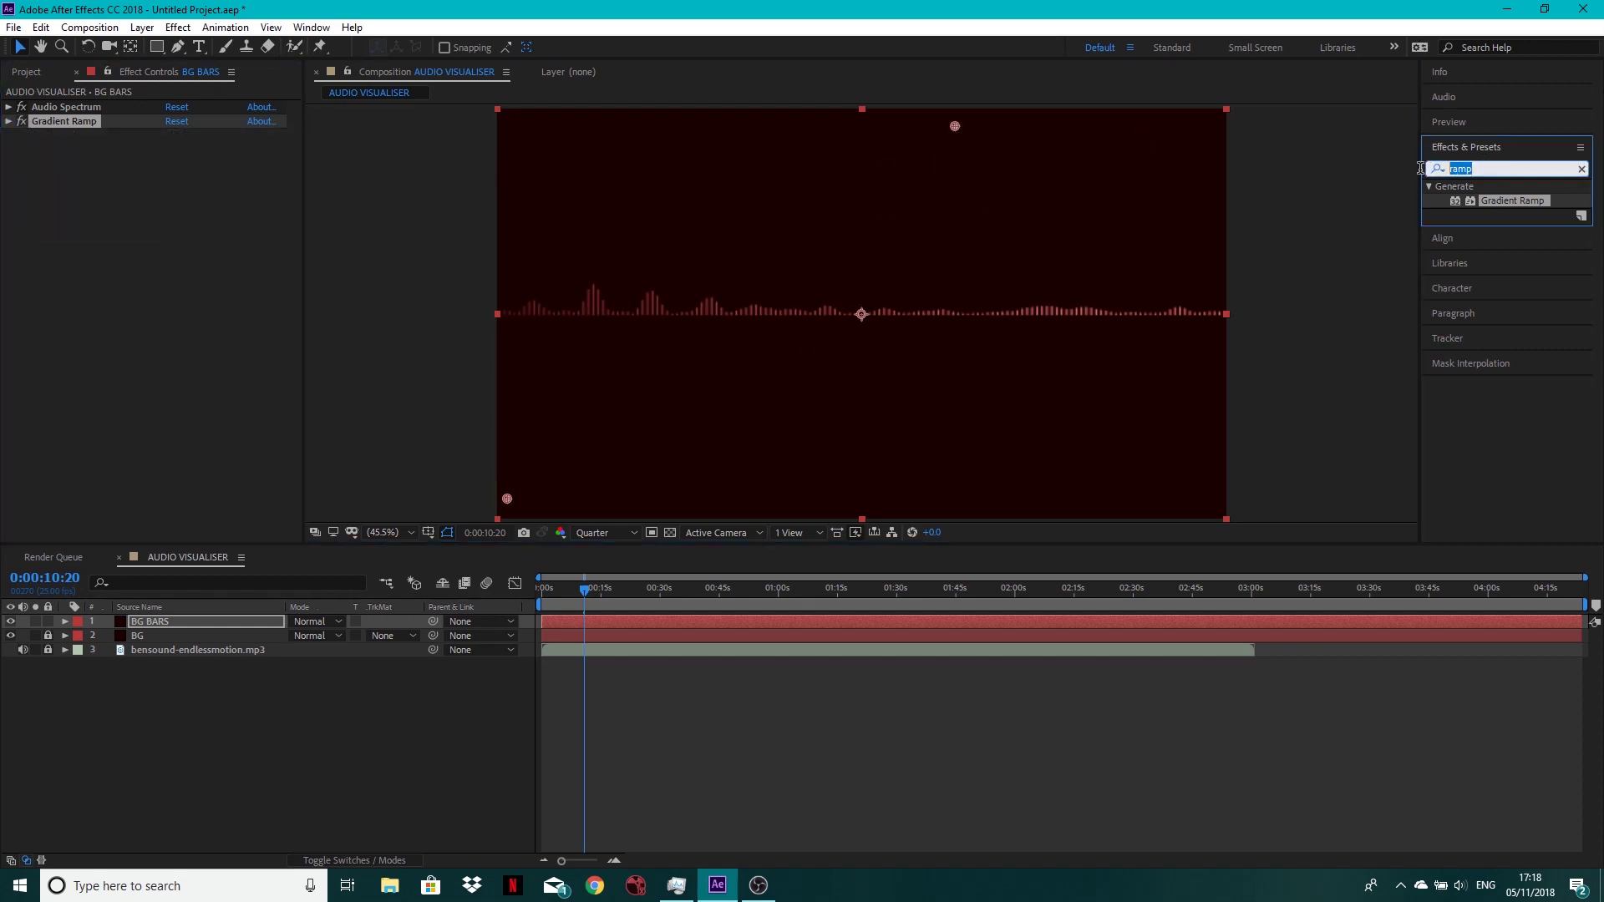
type("Glow")
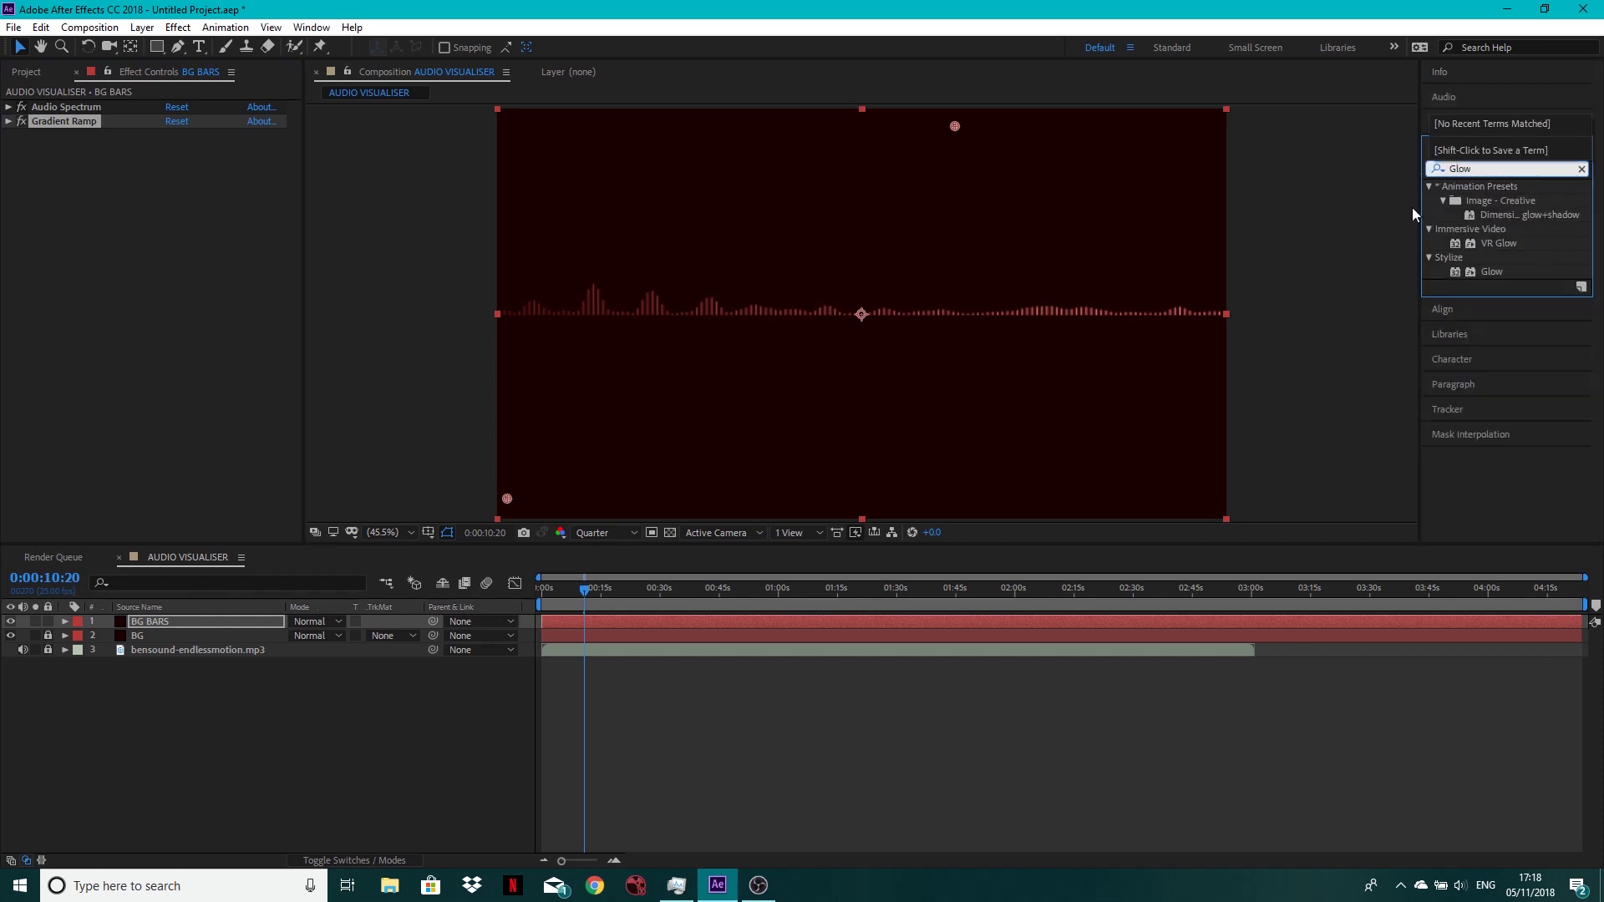
left_click_drag(1494, 276, 67, 243)
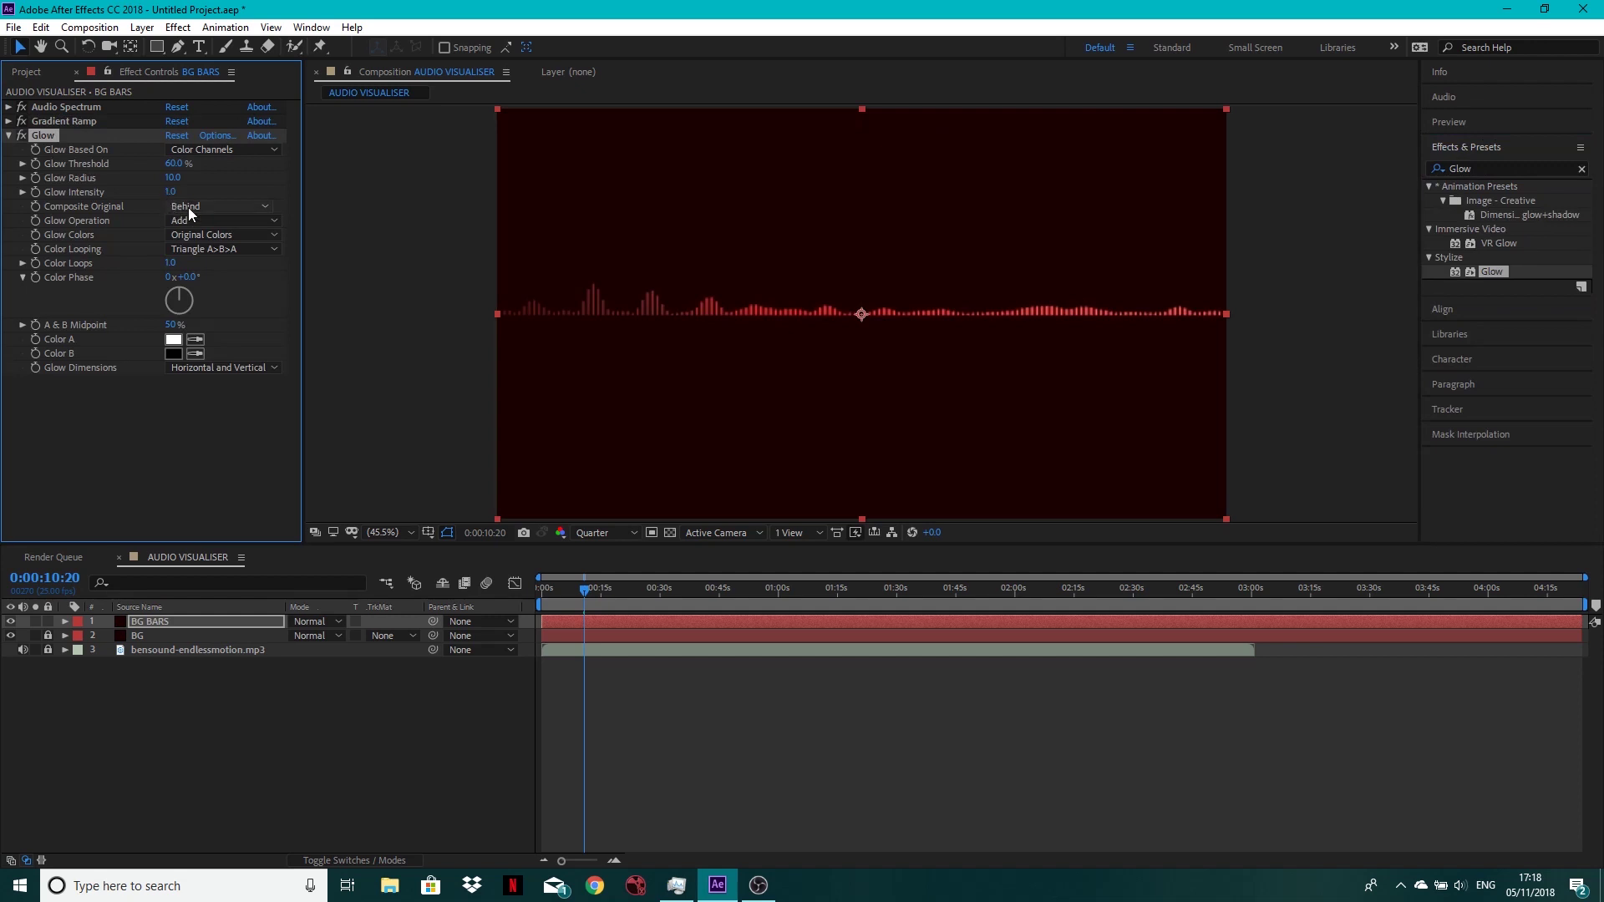
left_click(22, 135)
left_click(22, 135)
Set Glow Threshold to about 55.3% and preview at full resolution.
left_click(208, 173)
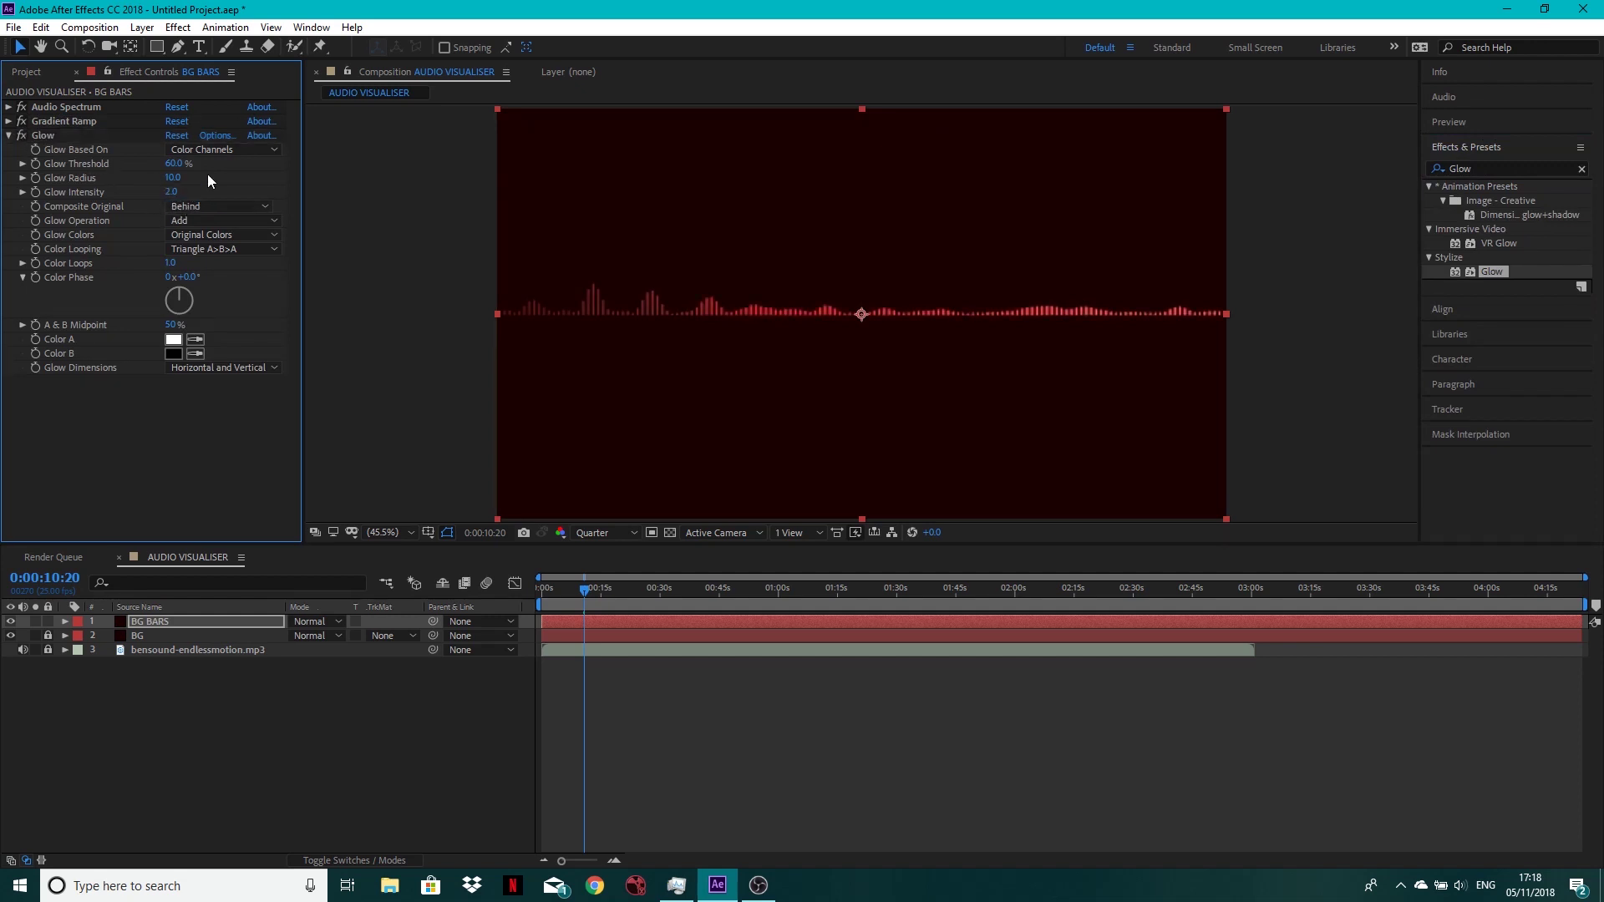
left_click_drag(174, 167, 168, 167)
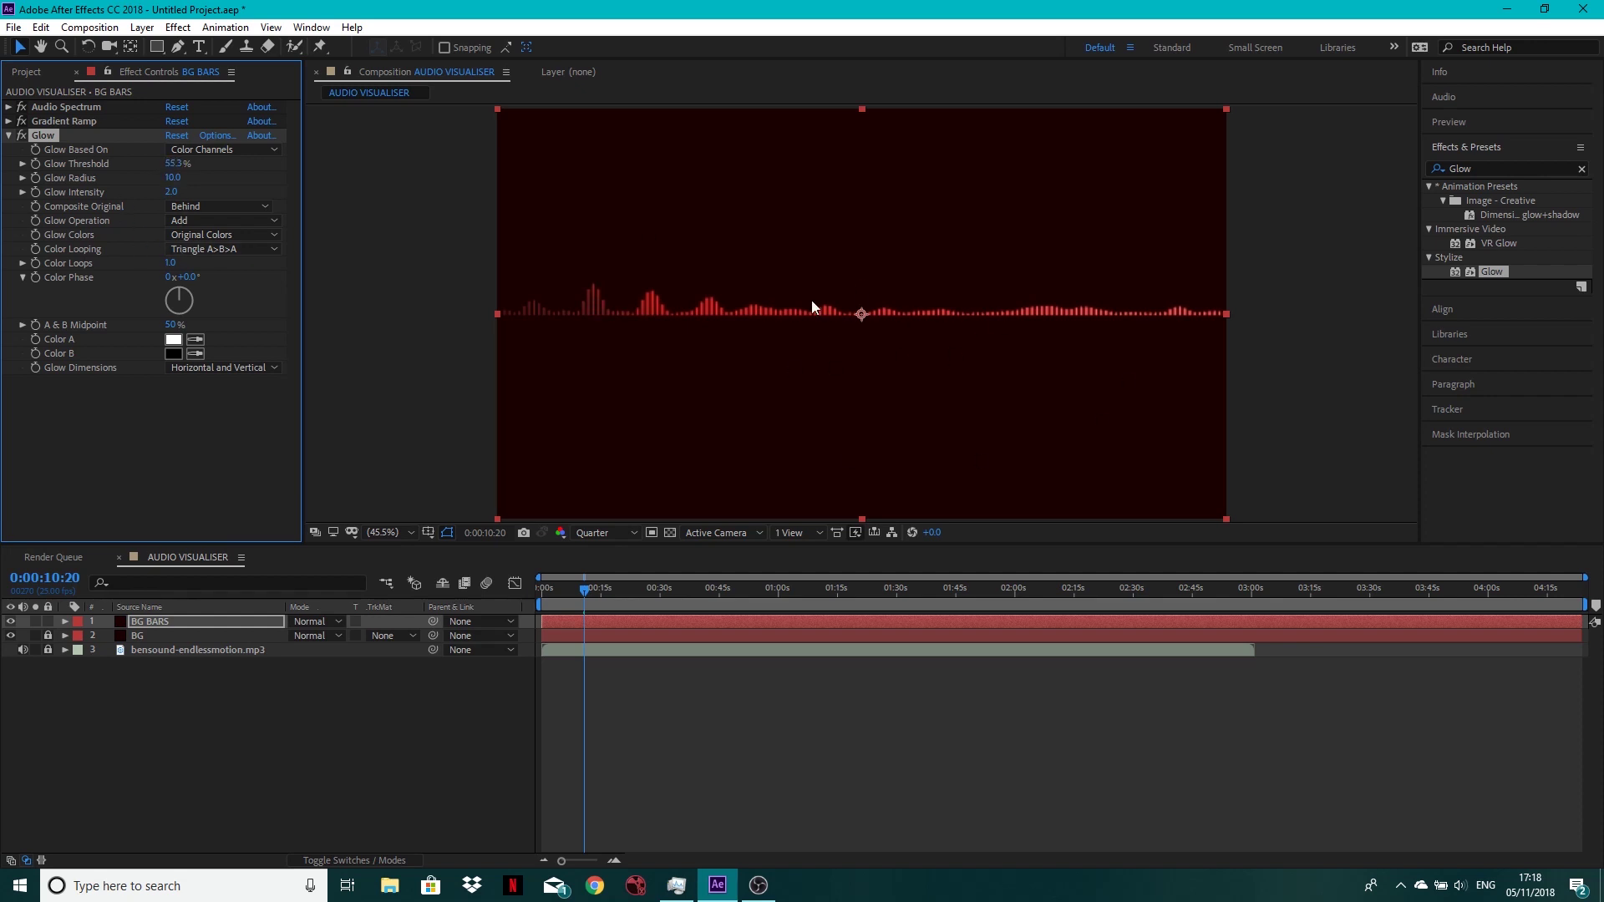
left_click(609, 535)
left_click(598, 572)
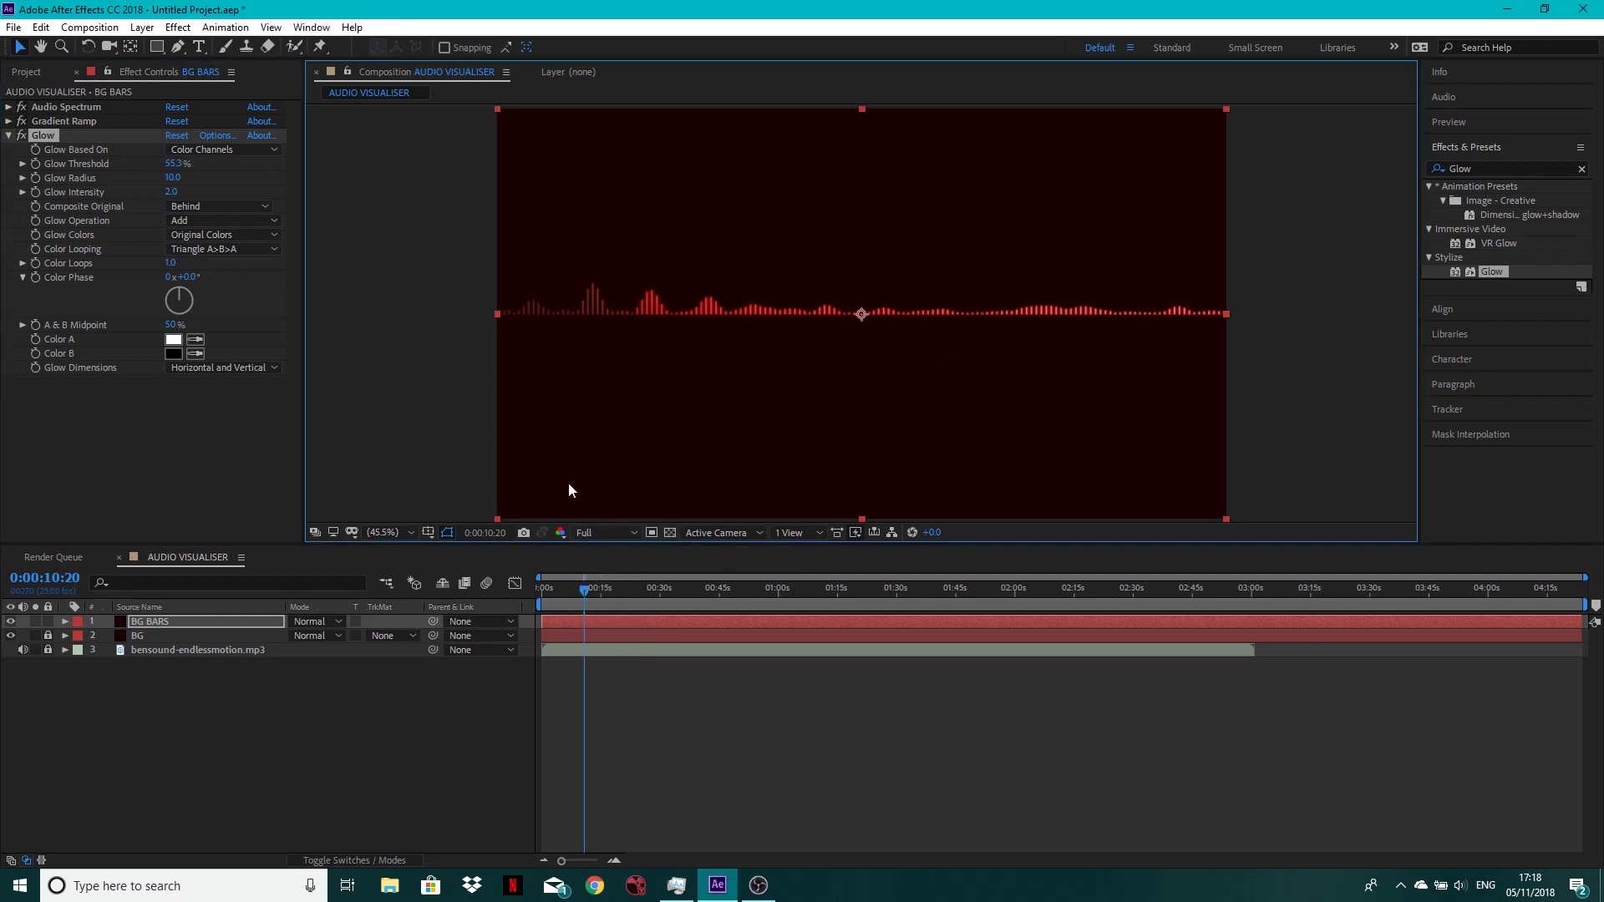
Thin the spectrum bars to thickness 3 and drop the preview to Third resolution.
left_click(9, 107)
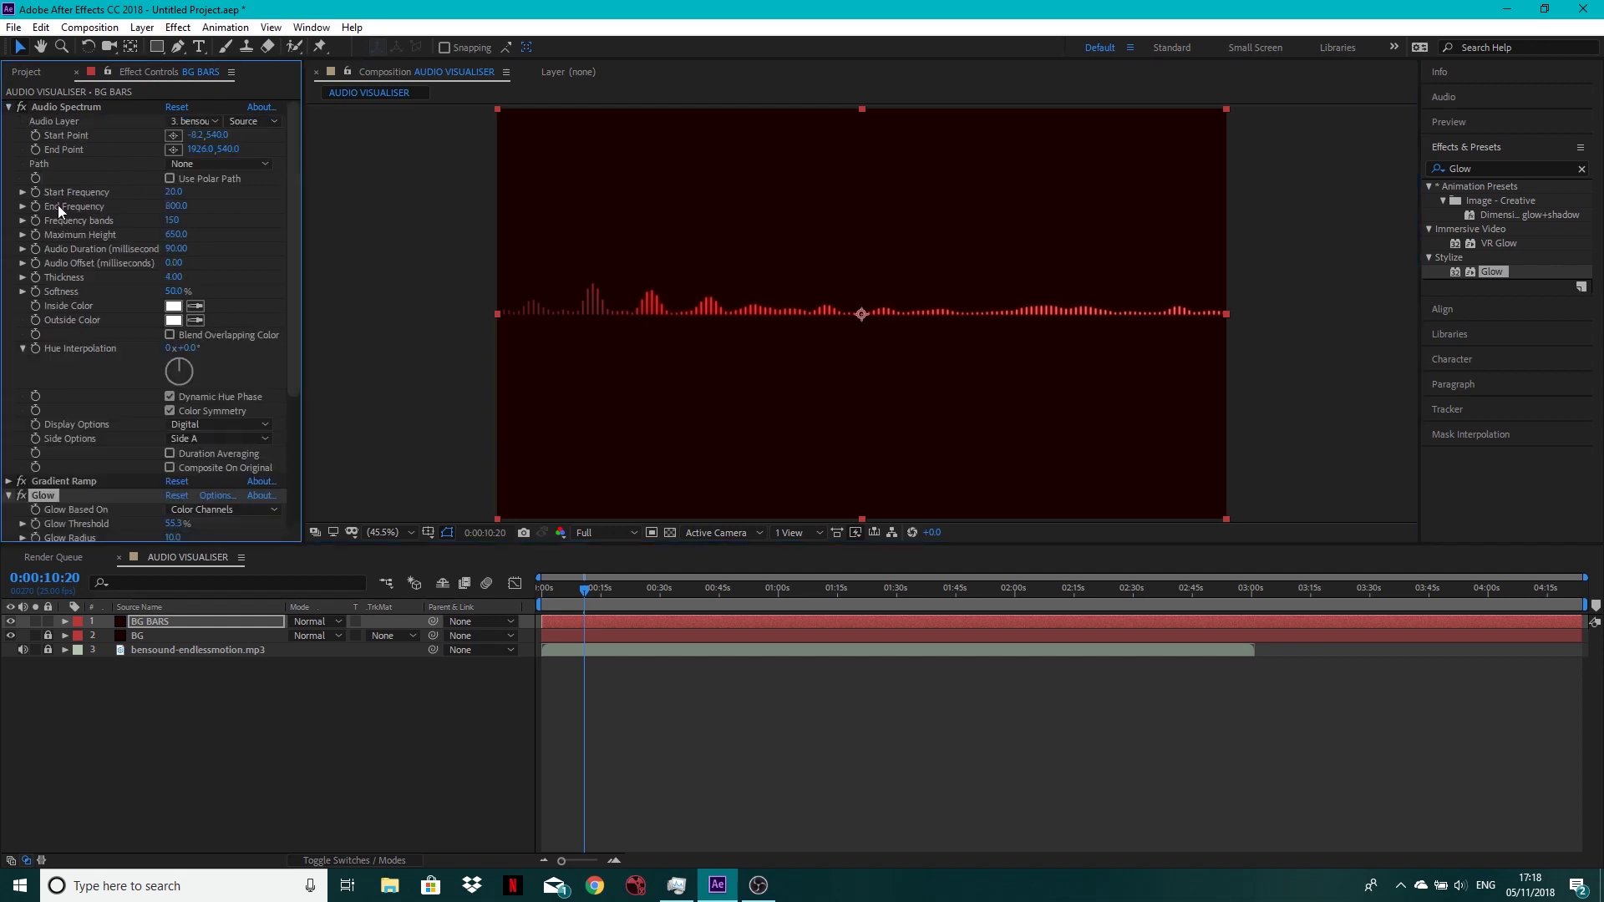
left_click(174, 276)
type("3")
key("Return")
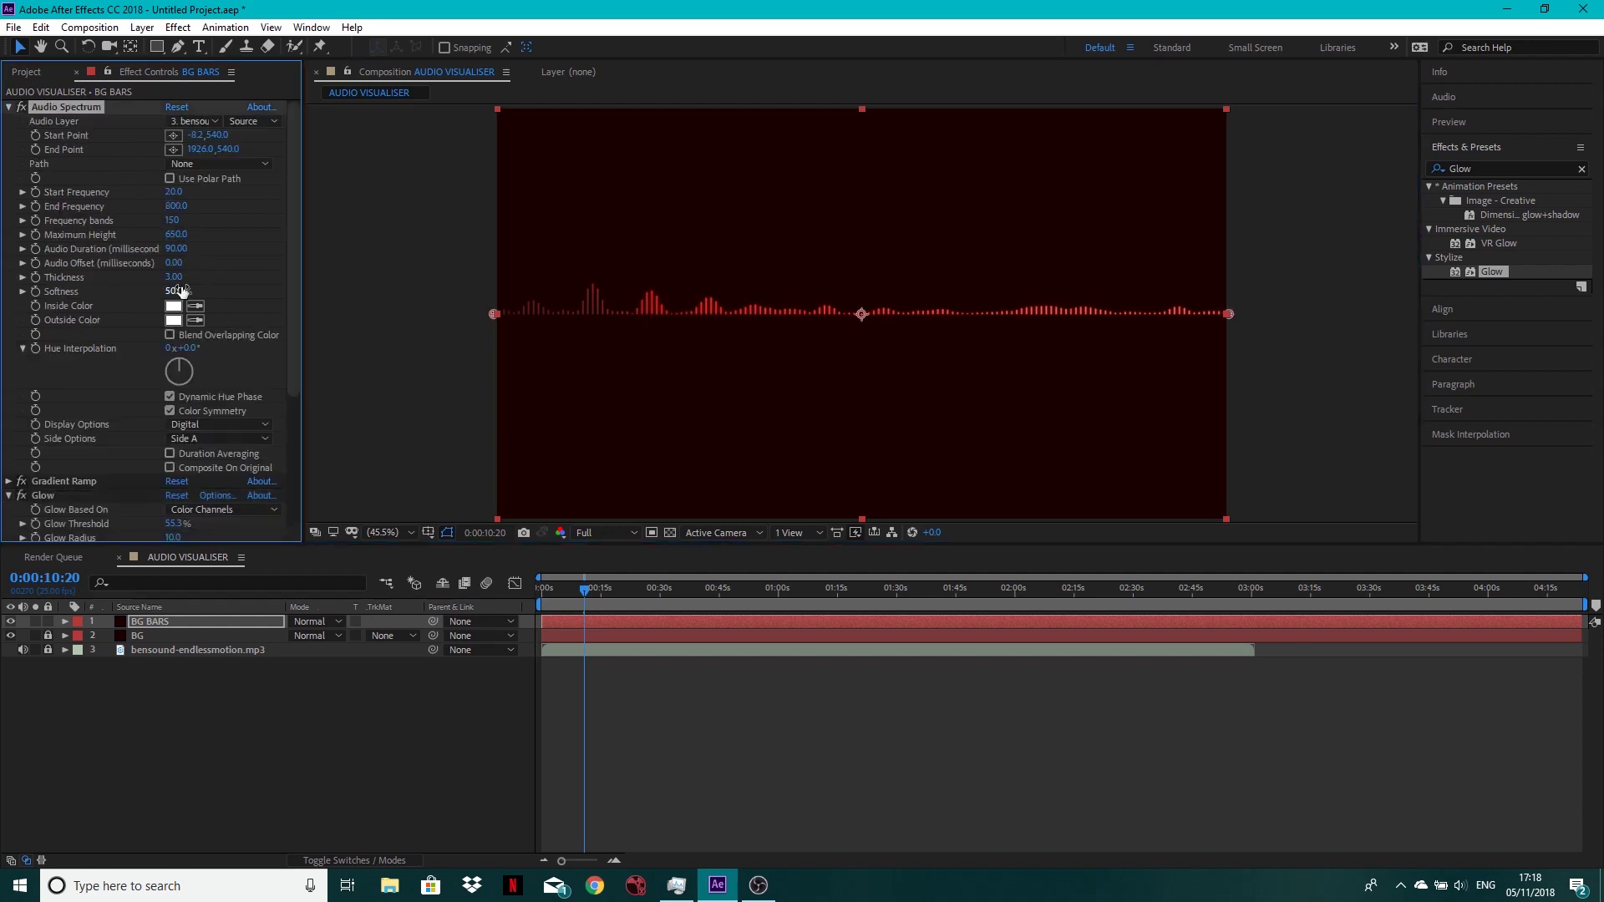
left_click(9, 107)
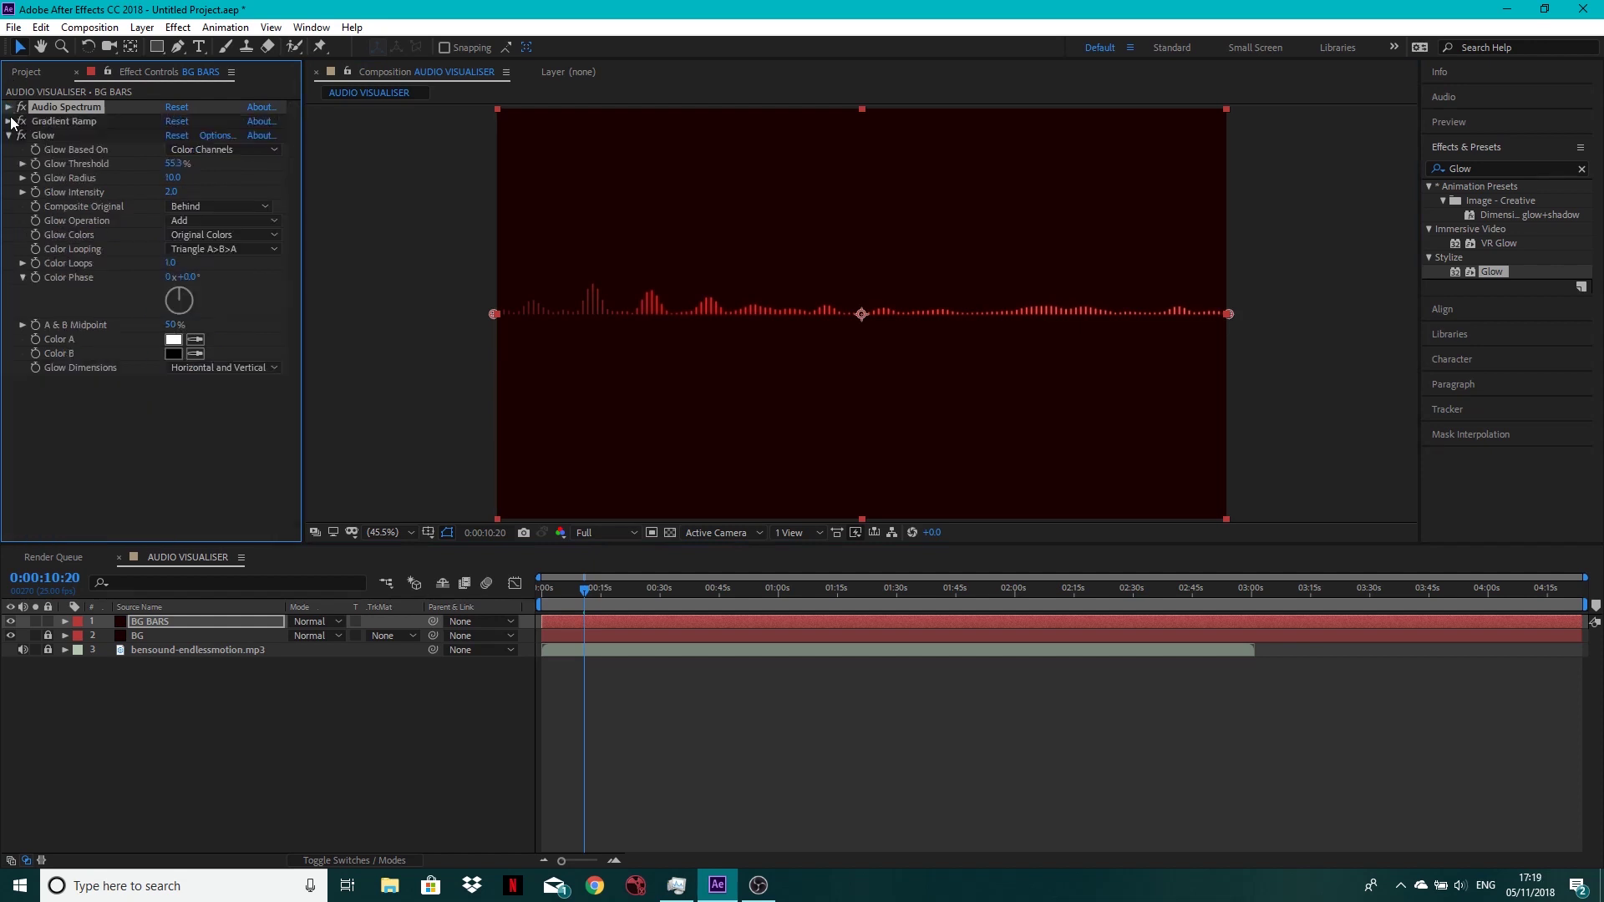
left_click(9, 136)
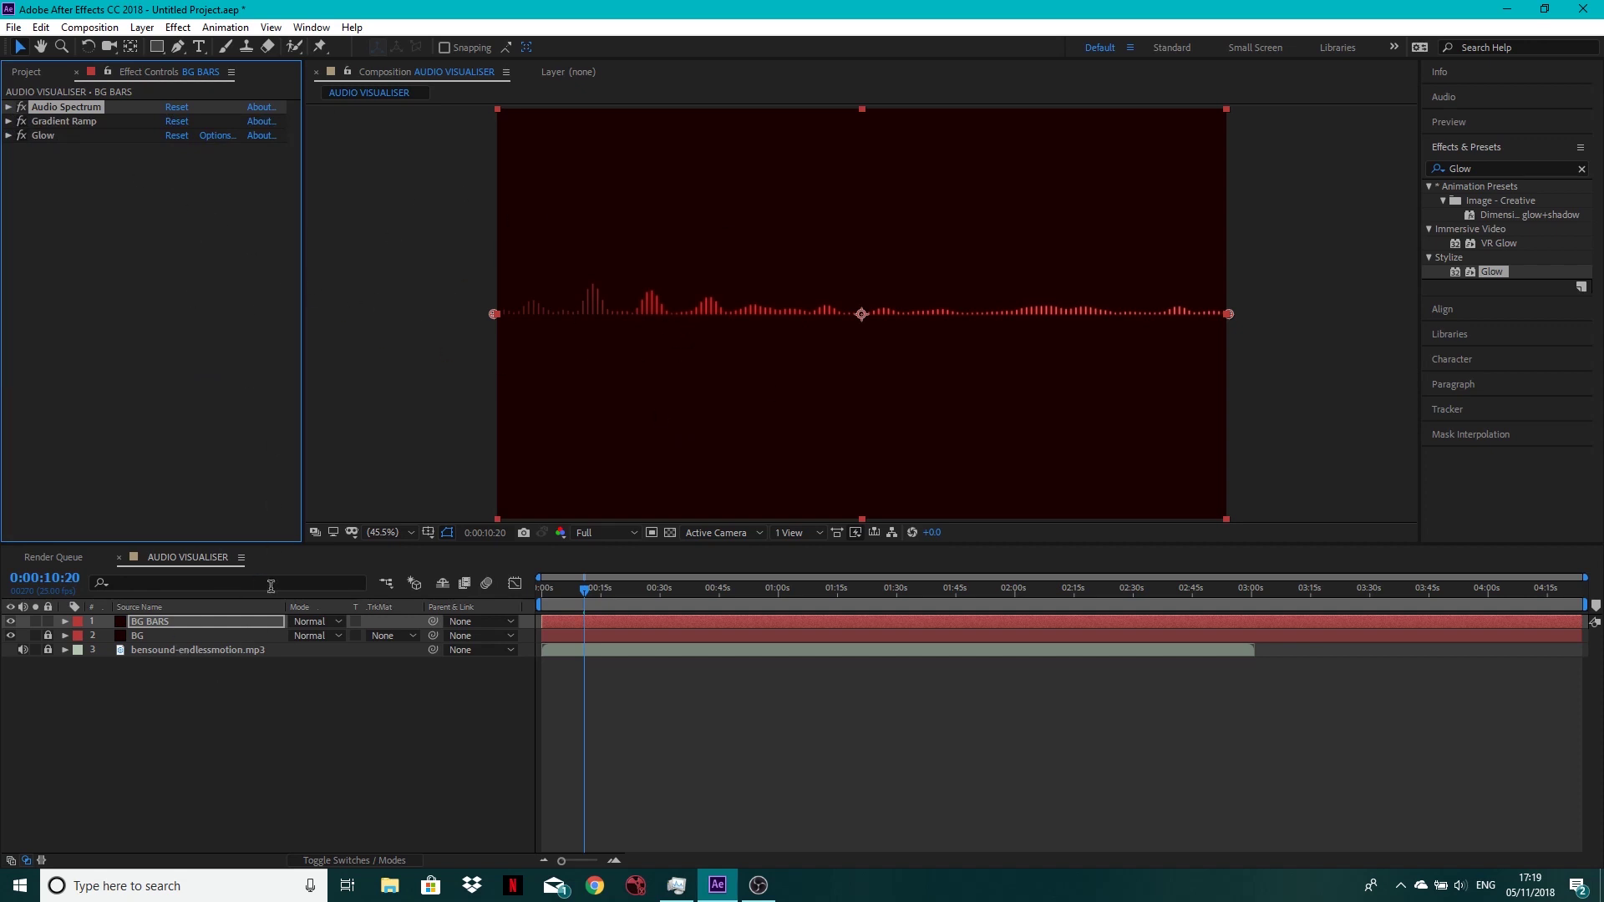
left_click(625, 532)
left_click(619, 610)
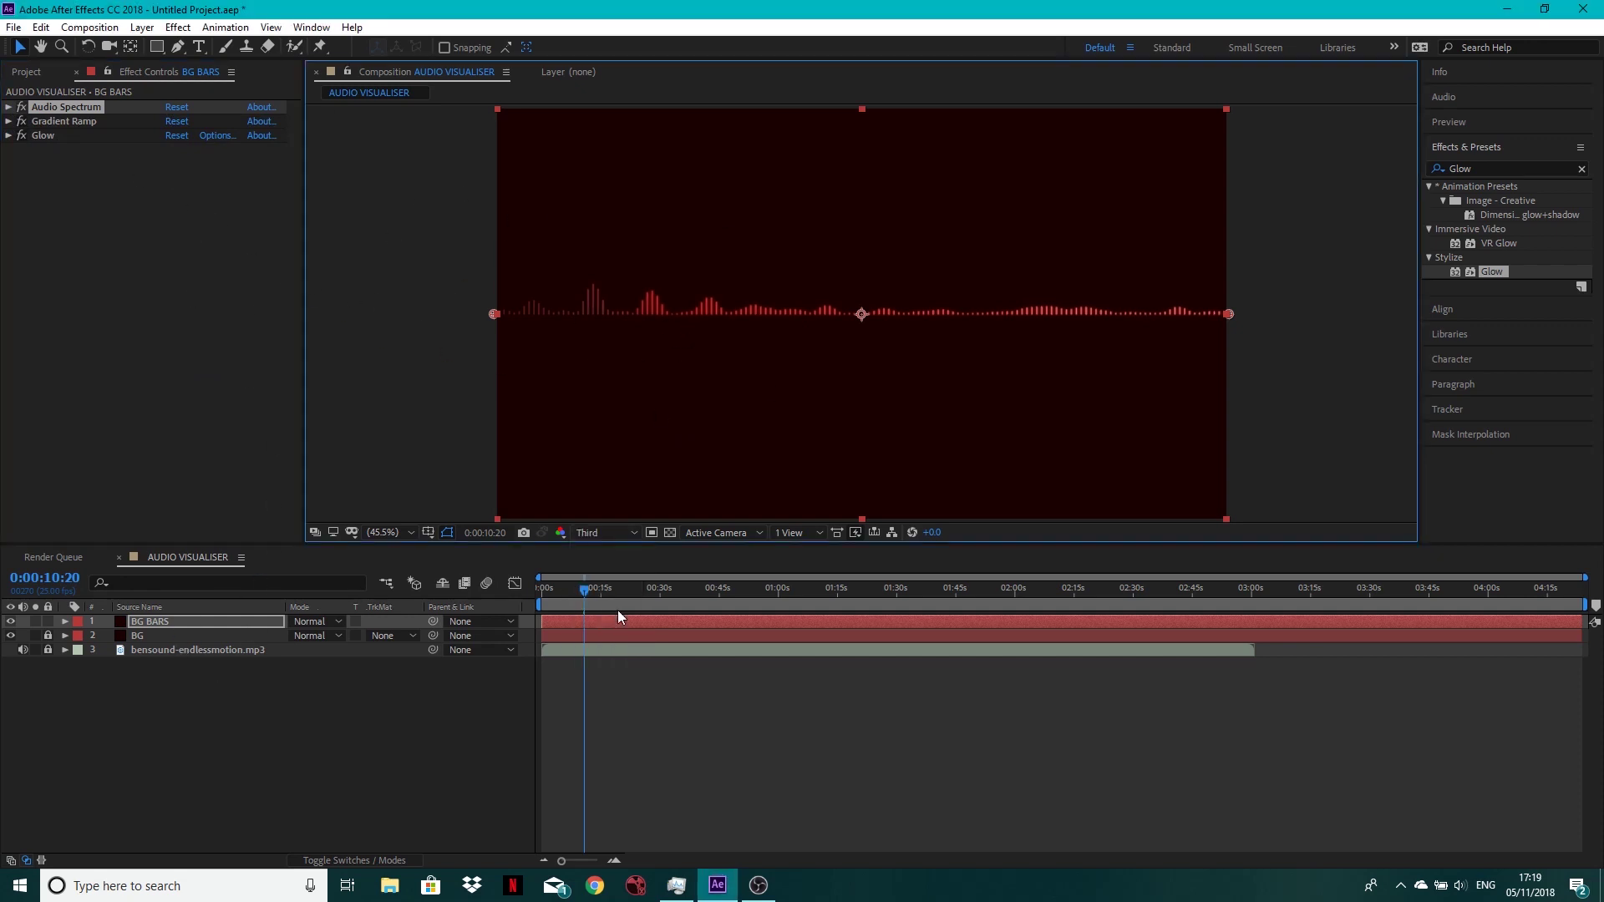
Duplicate the BG BARS layer and collapse its effect settings.
left_click(187, 620)
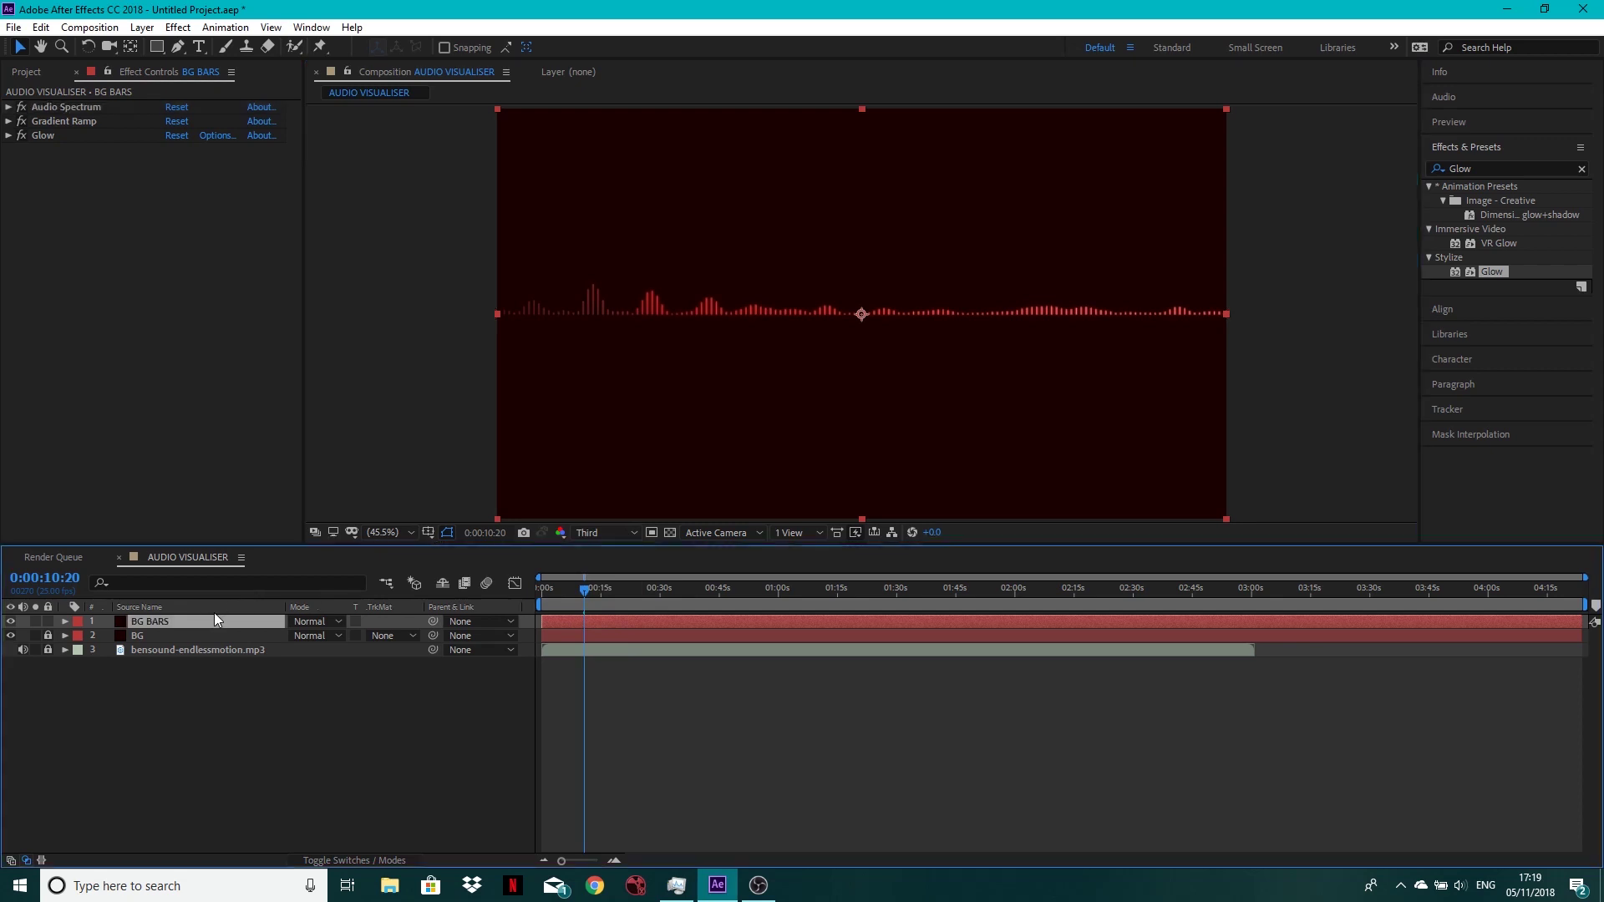
key("ctrl+d")
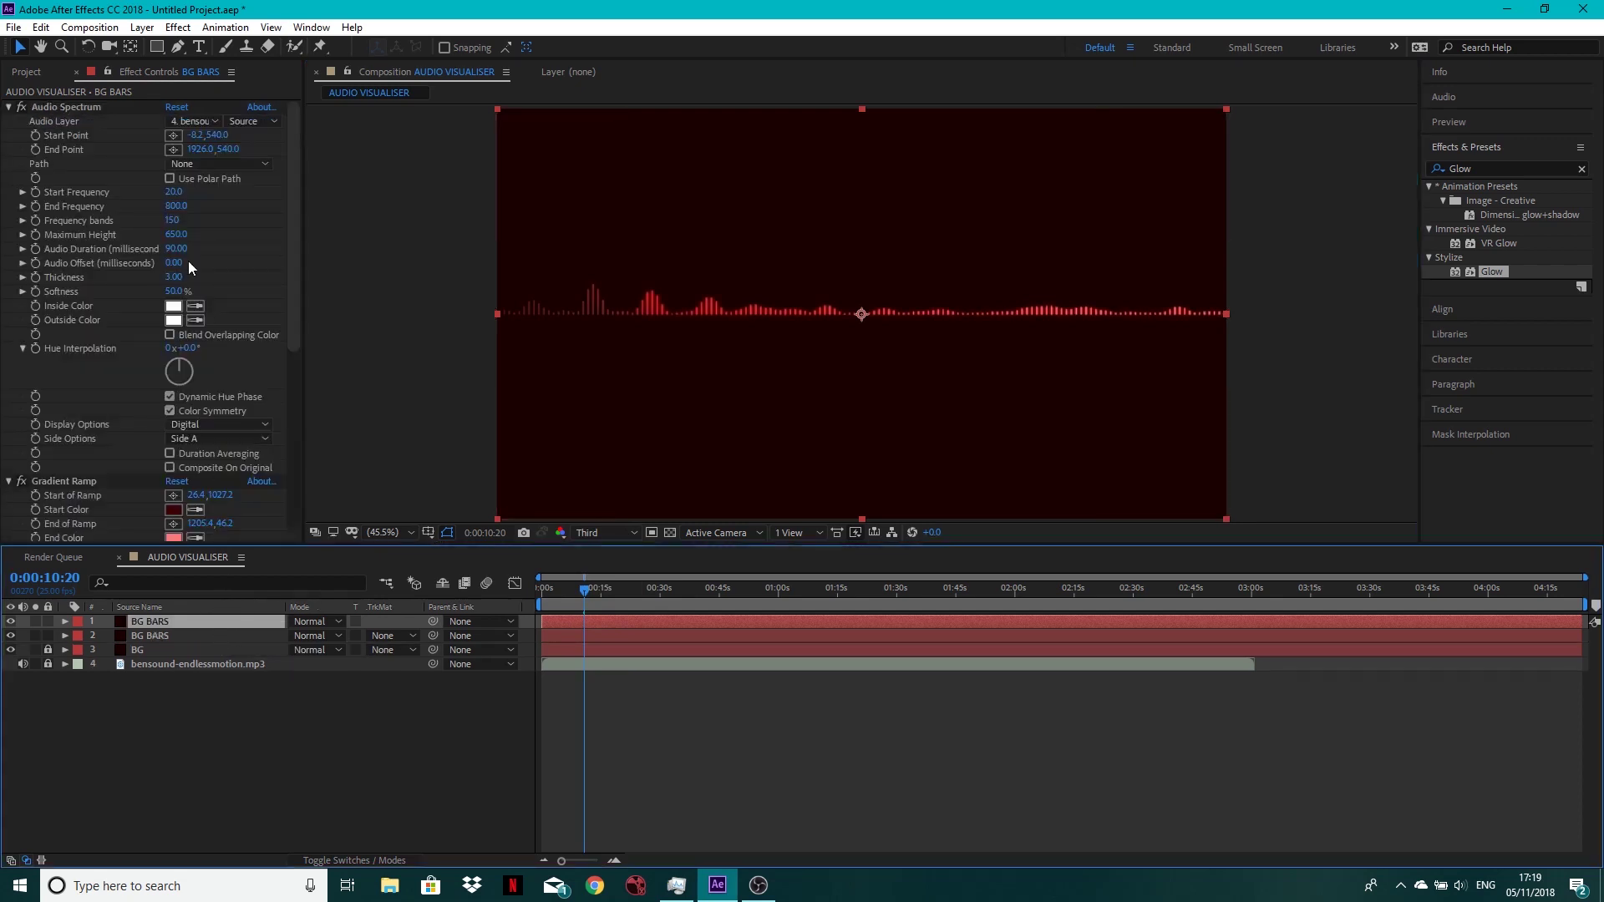
left_click(9, 107)
left_click(9, 121)
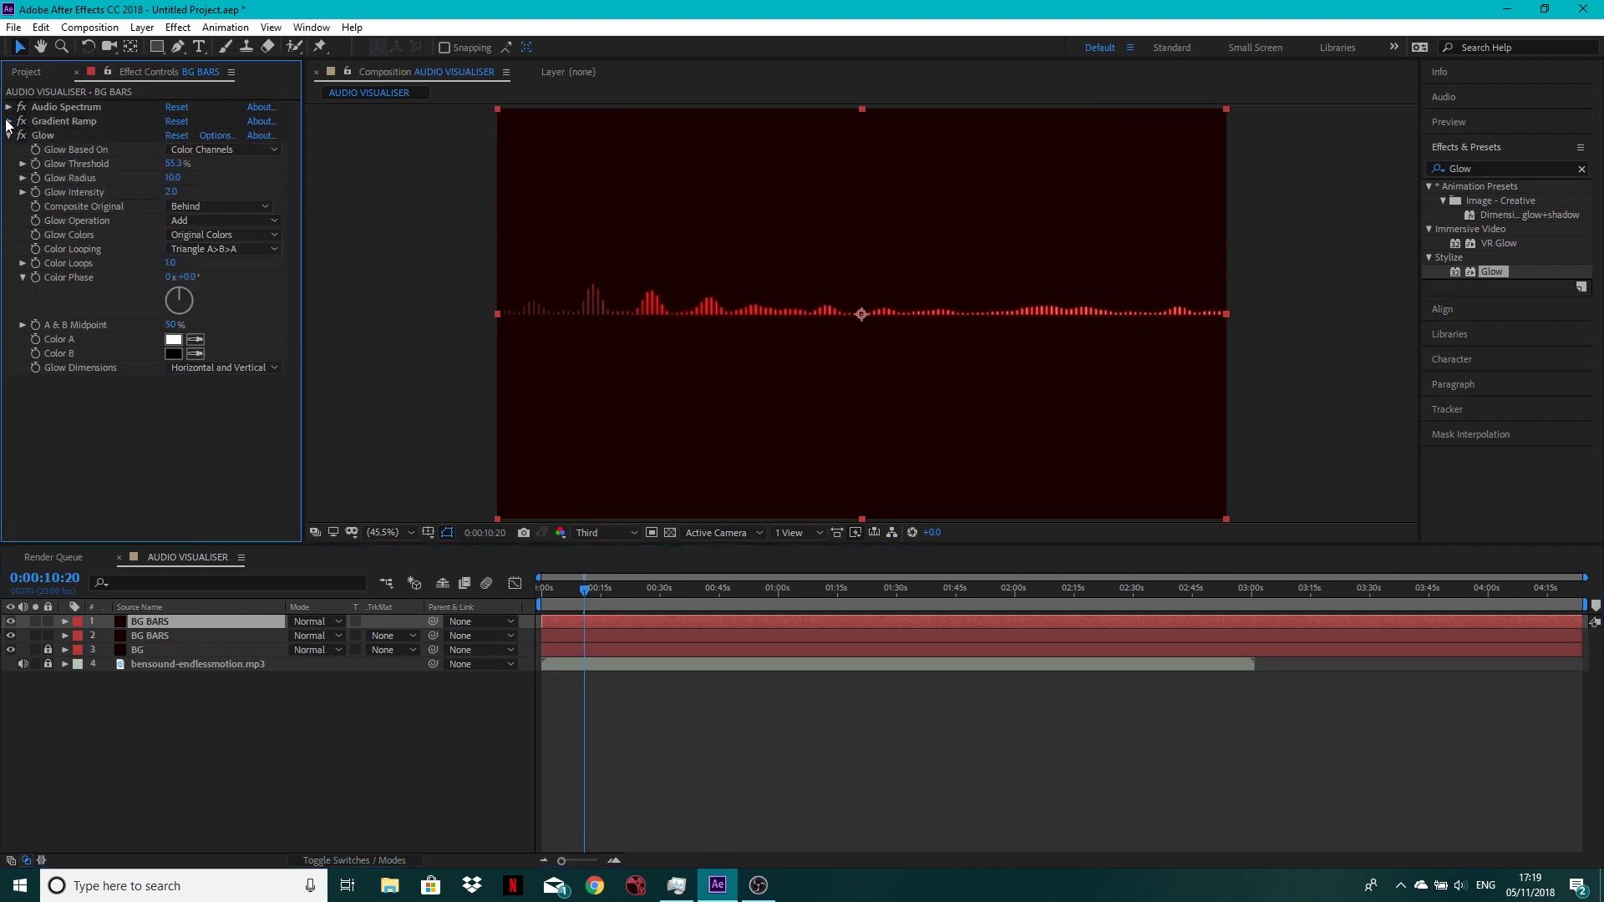
left_click(9, 135)
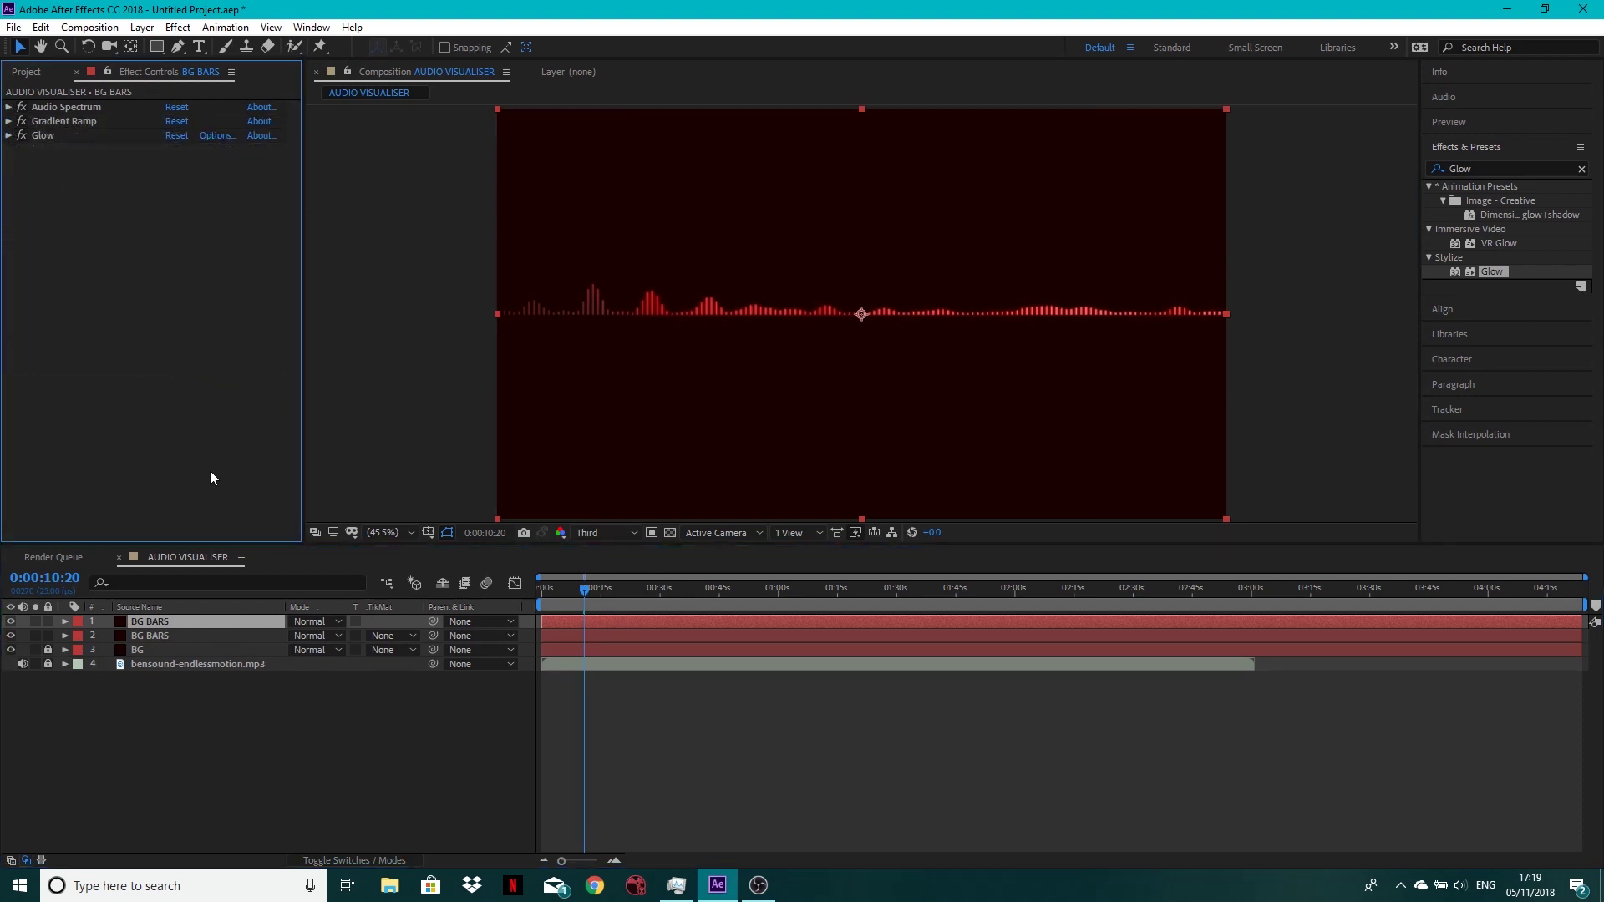
Flip the top BG BARS copy upside down with a Scale of 100, -100%.
left_click(148, 625)
key("s")
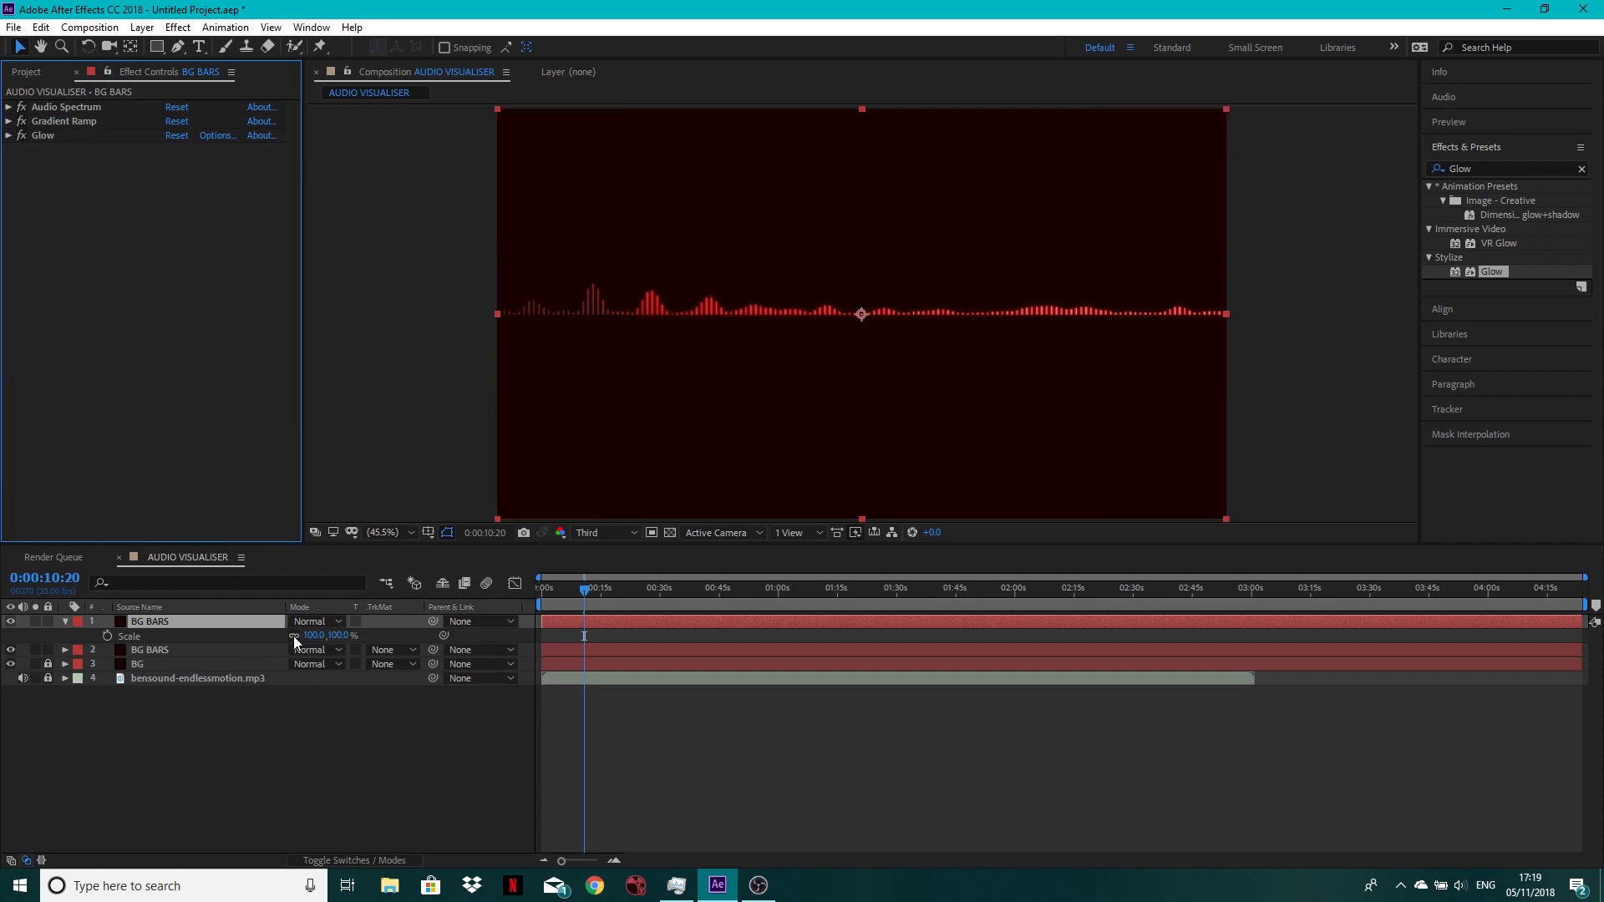
left_click(339, 639)
type("100")
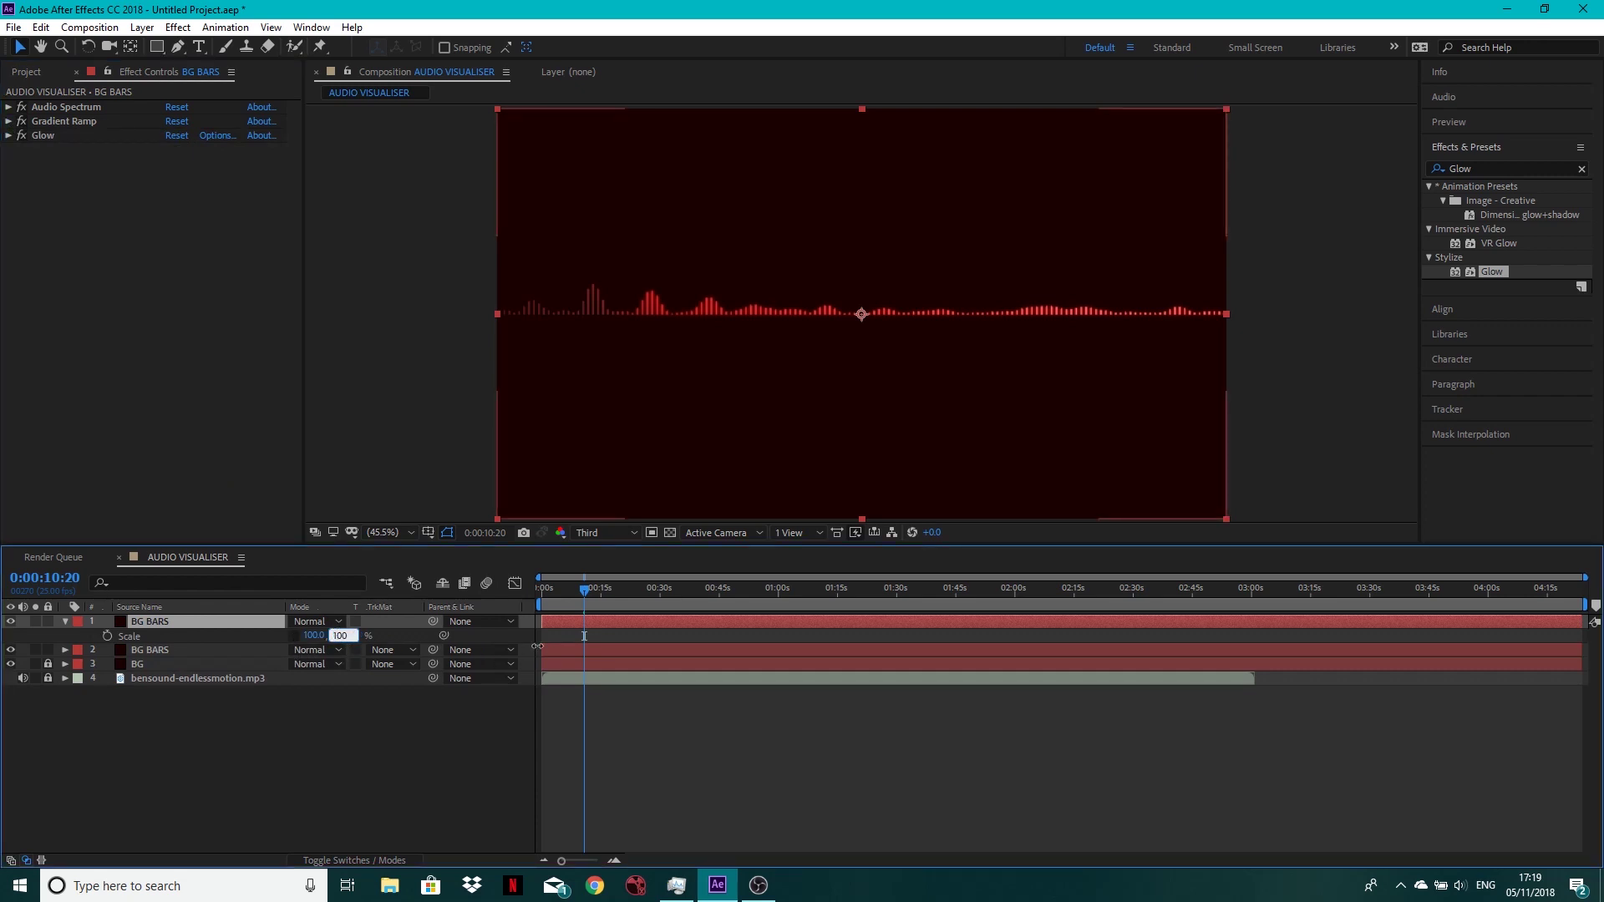
type("-")
key("Return")
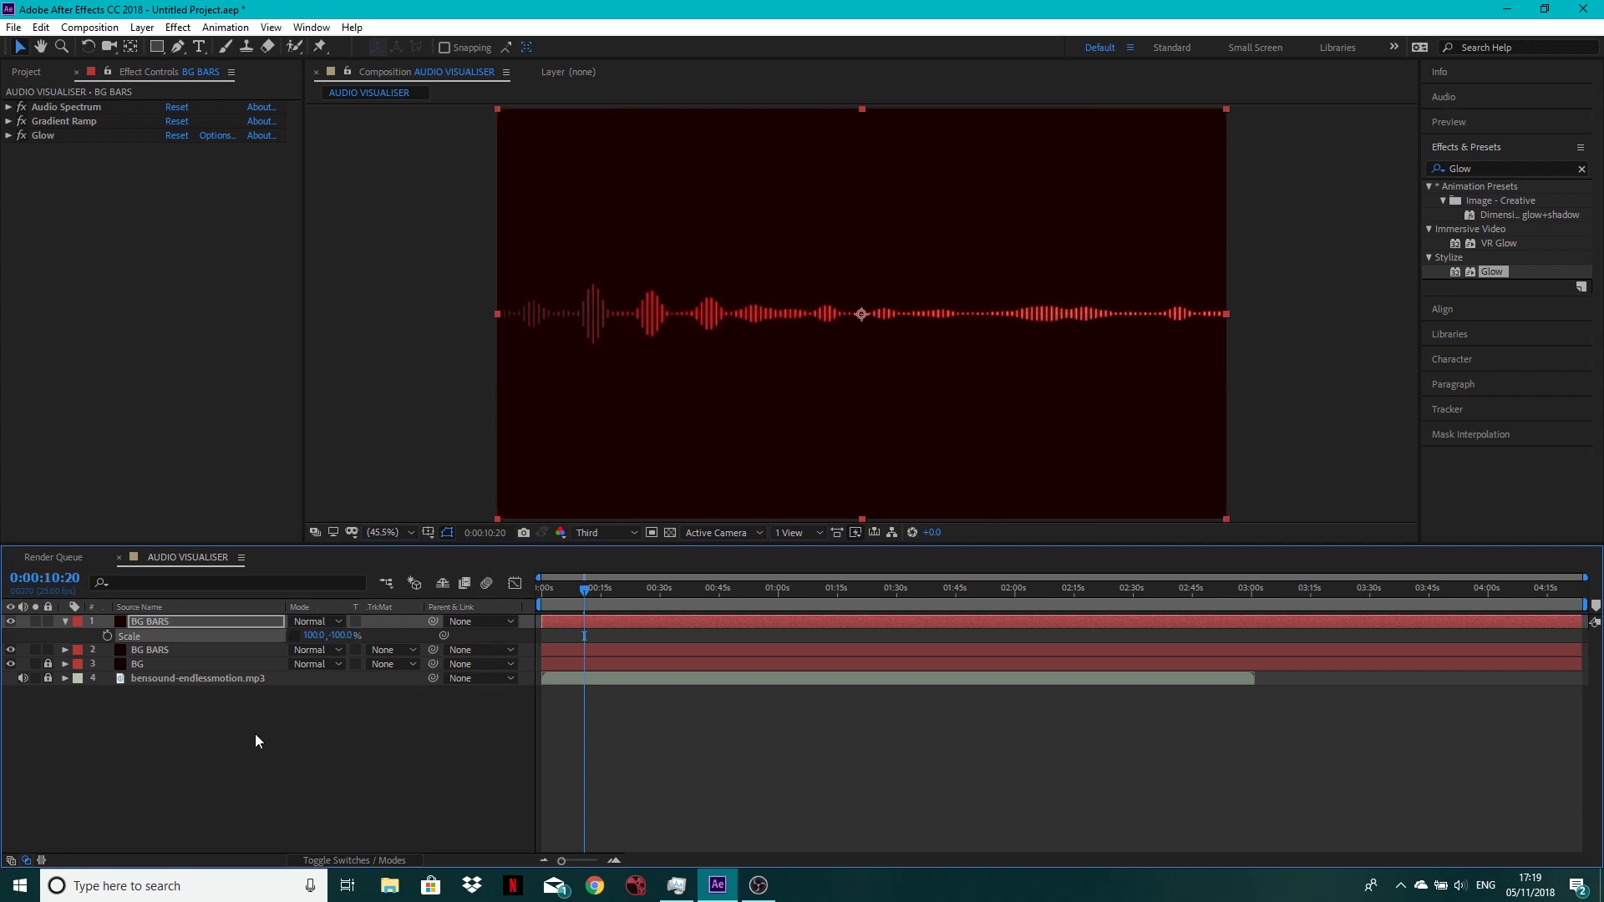
Lower the copy's opacity to 30% and search Effects & Presets for blur.
key("t")
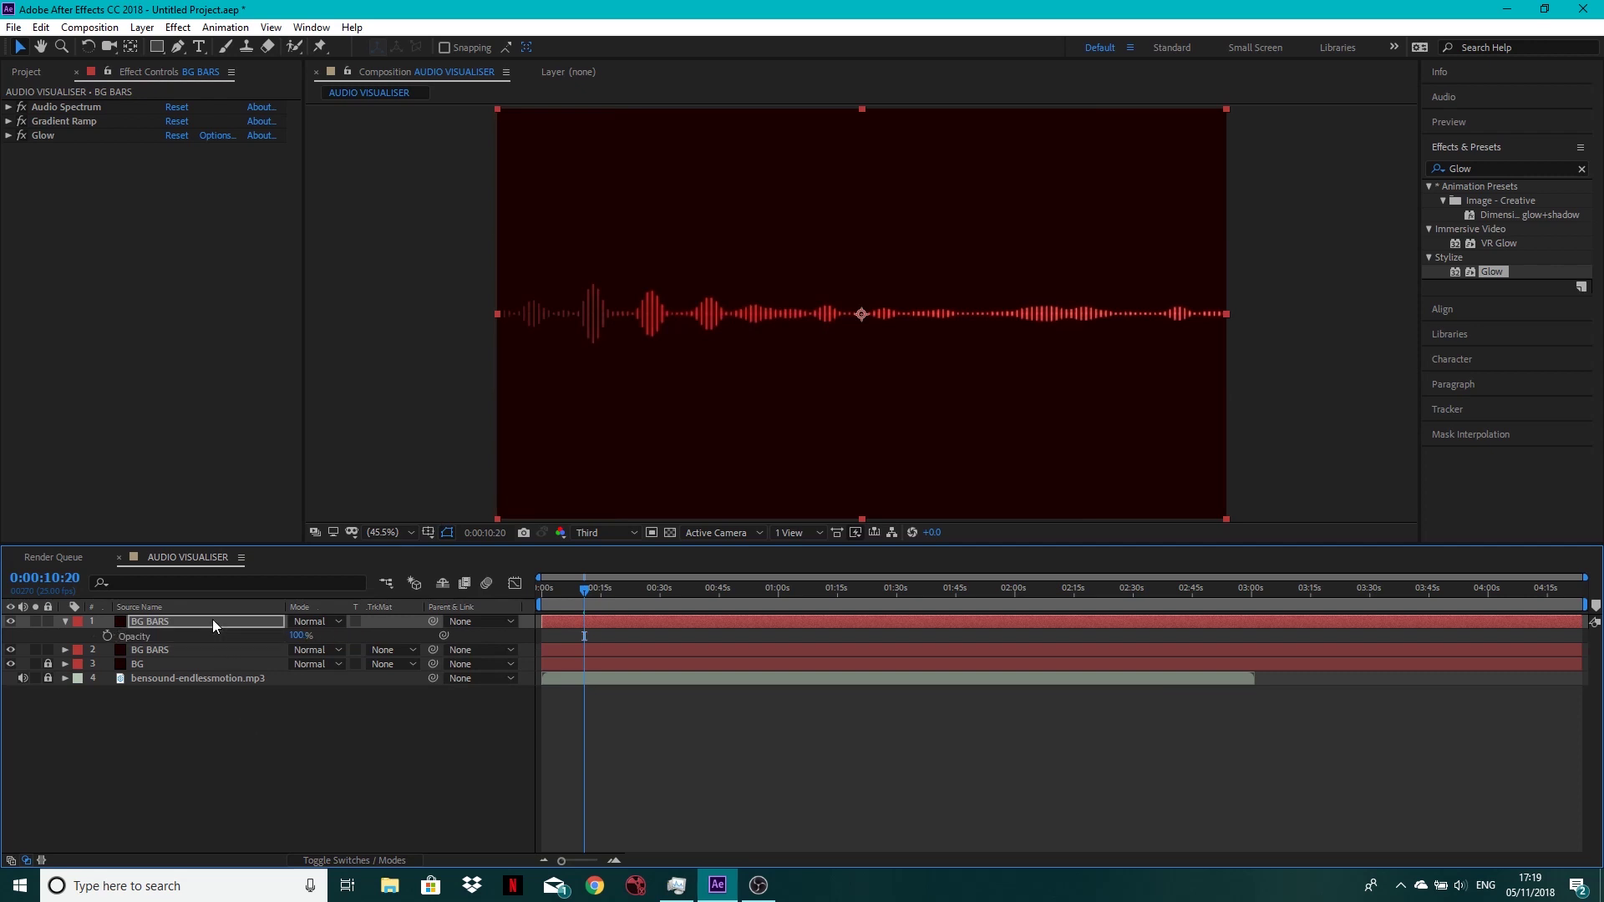
left_click(295, 636)
type("30")
key("Return")
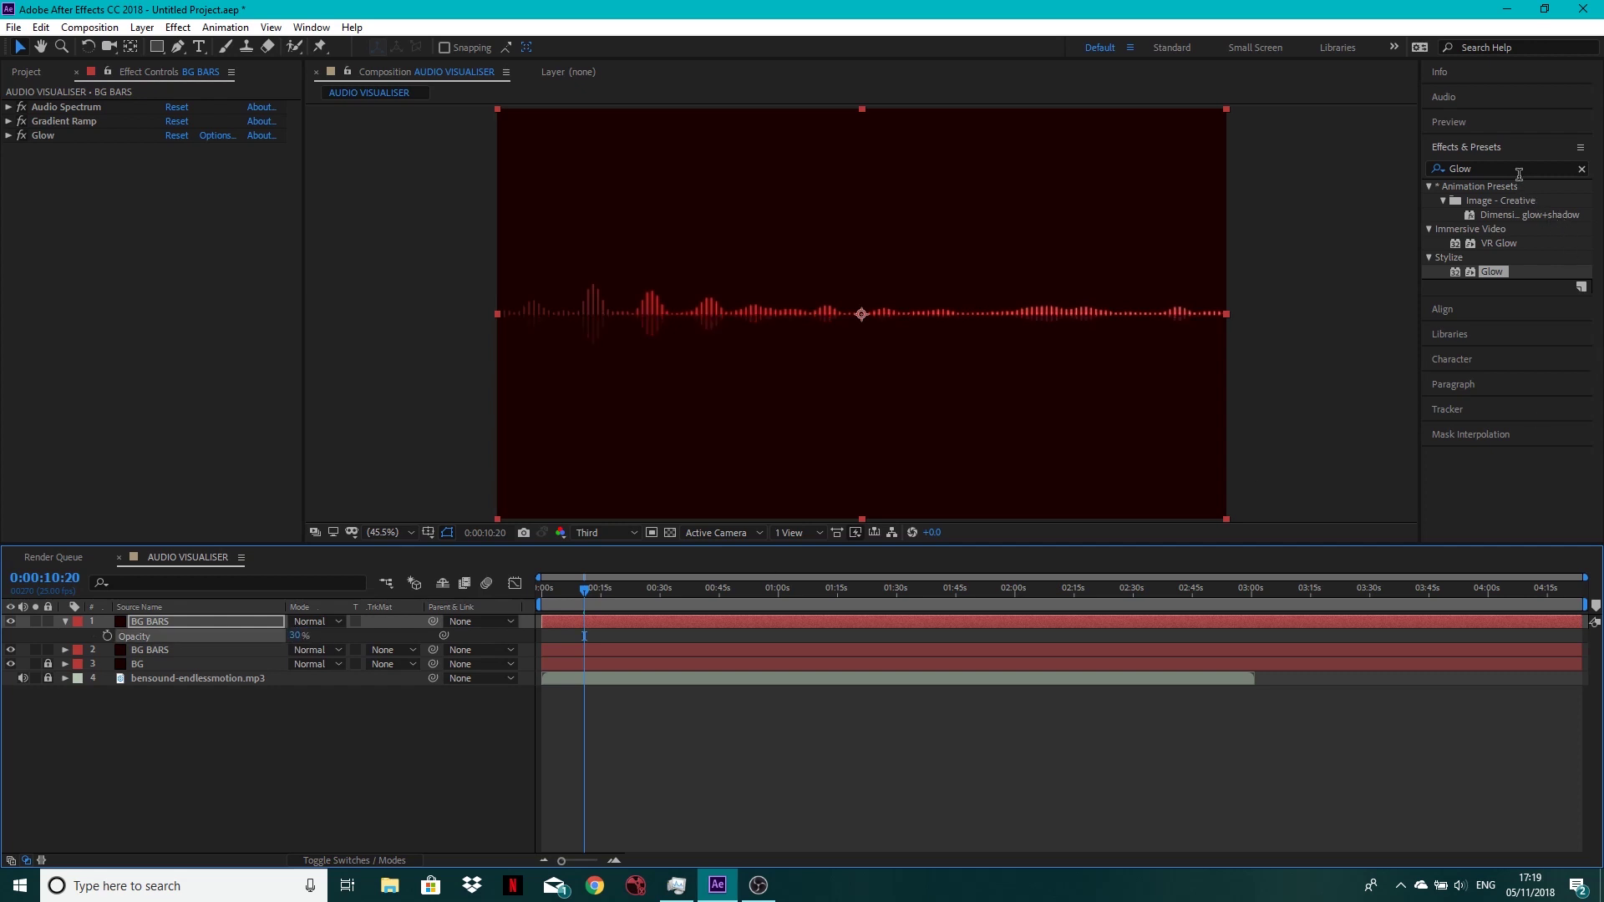
left_click(1503, 168)
type("blur")
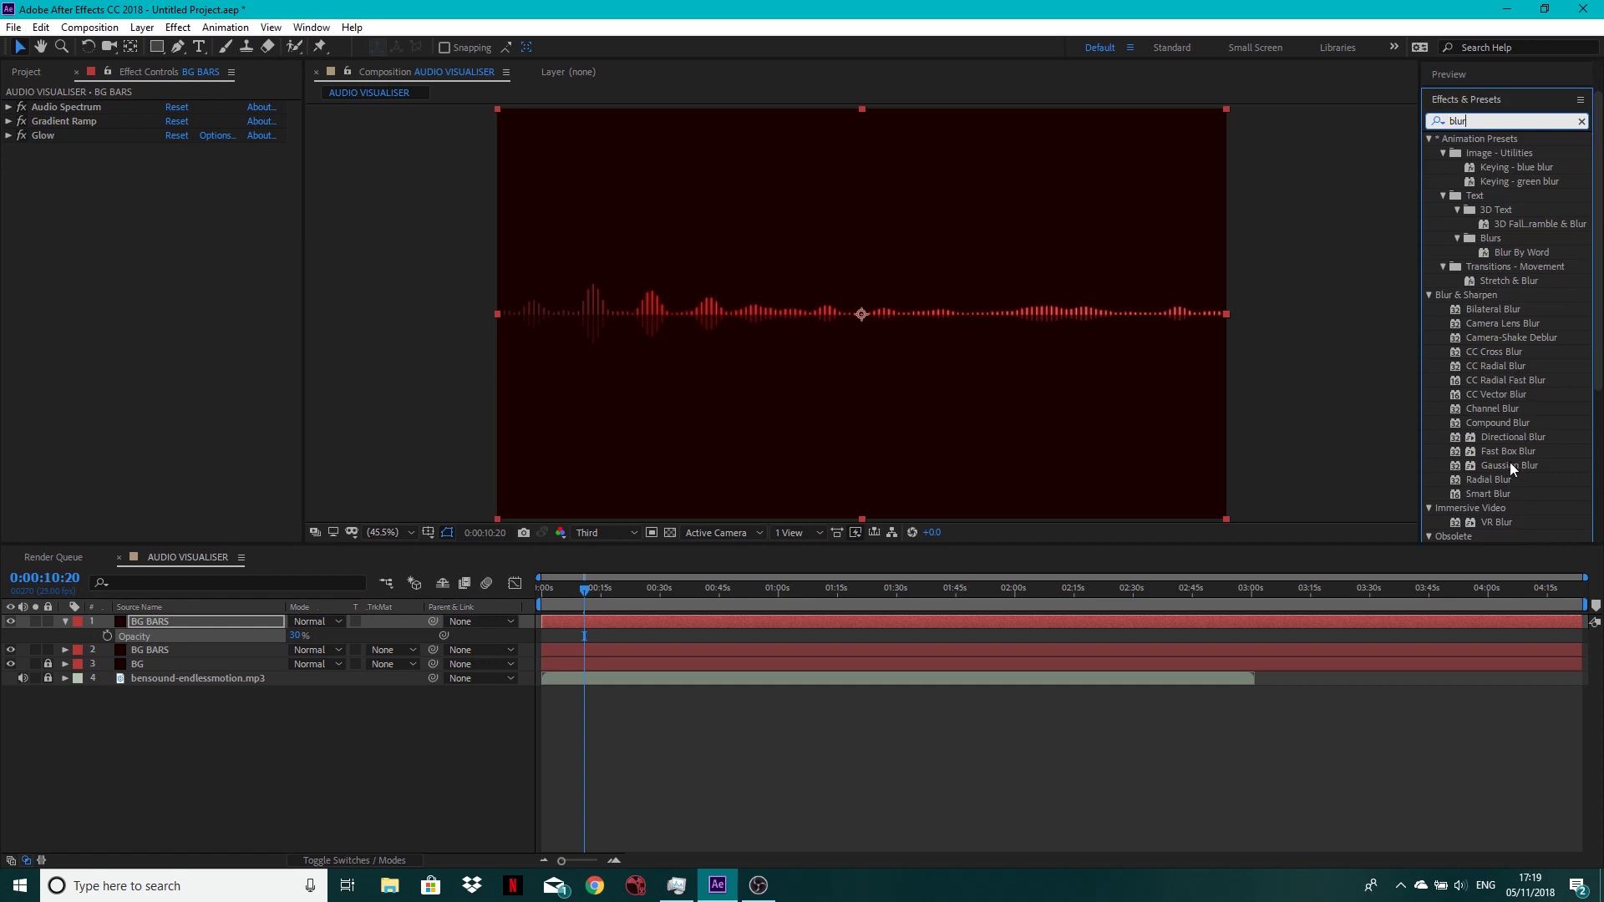
Apply Gaussian Blur to the reflection copy with a Blurriness of 15, checked at full resolution.
left_click_drag(1510, 464, 125, 269)
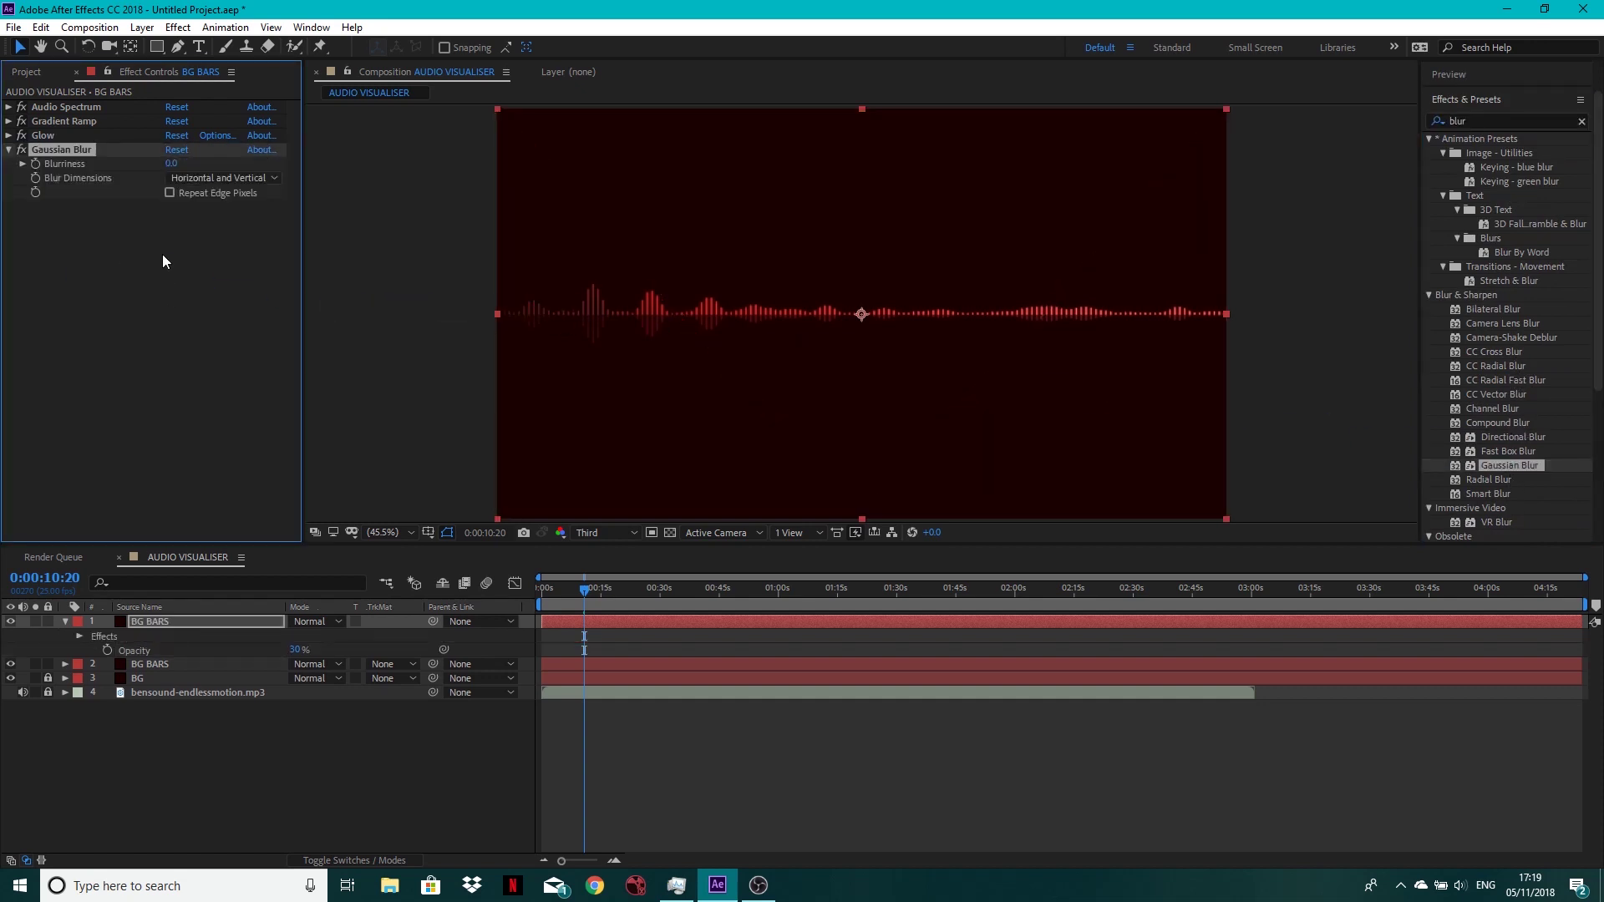
left_click(172, 164)
type("5")
left_click(604, 533)
left_click(609, 560)
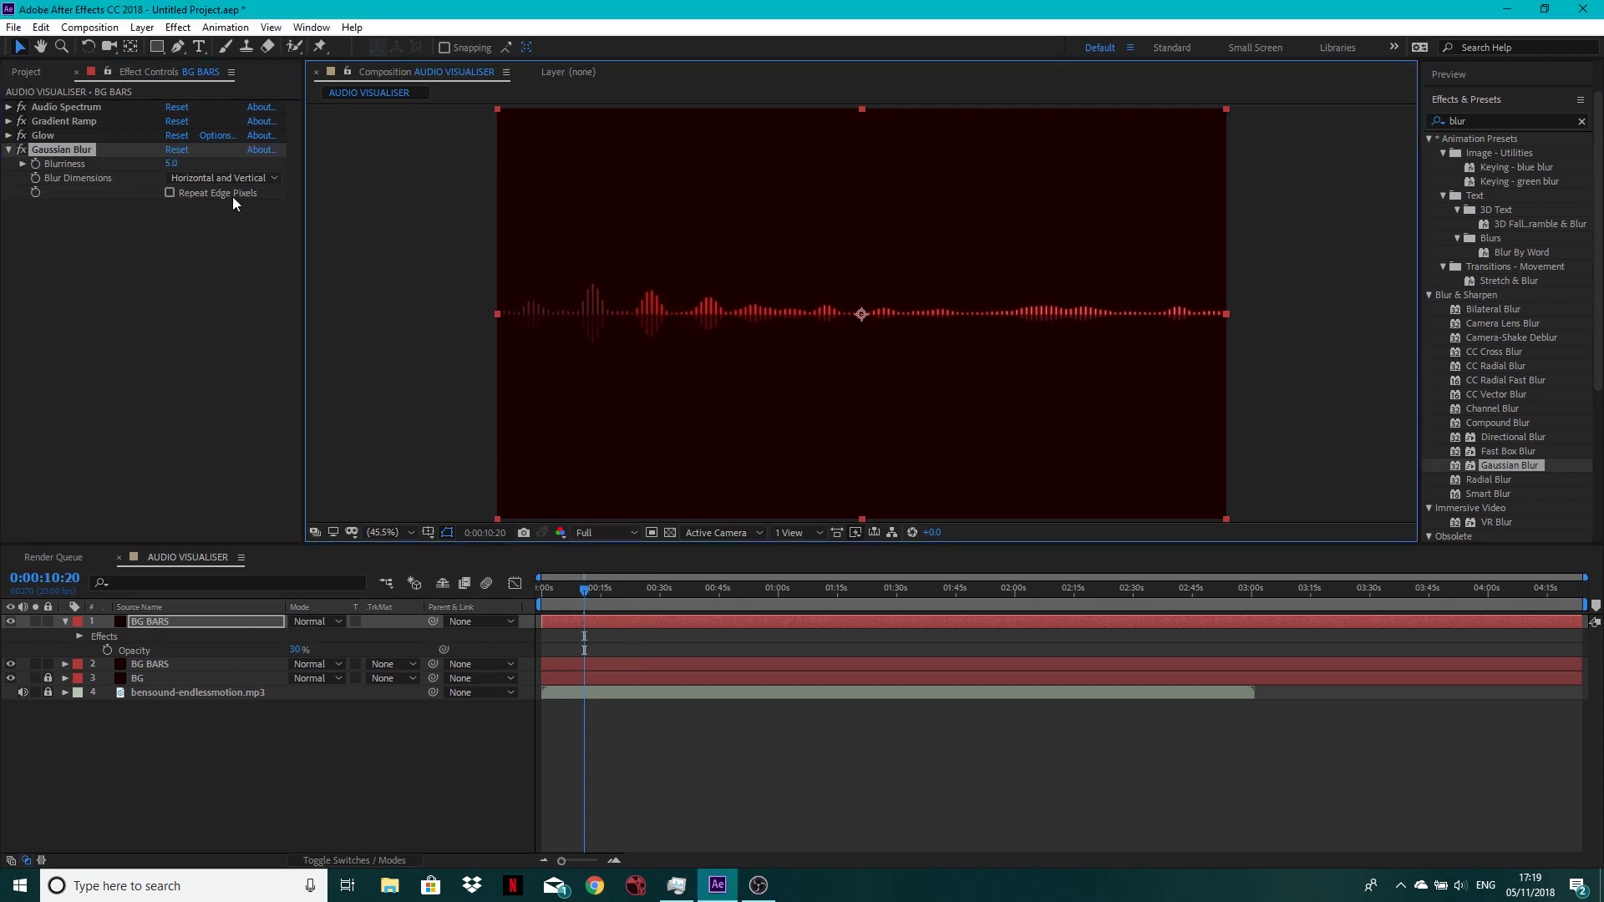
left_click(172, 164)
type("15")
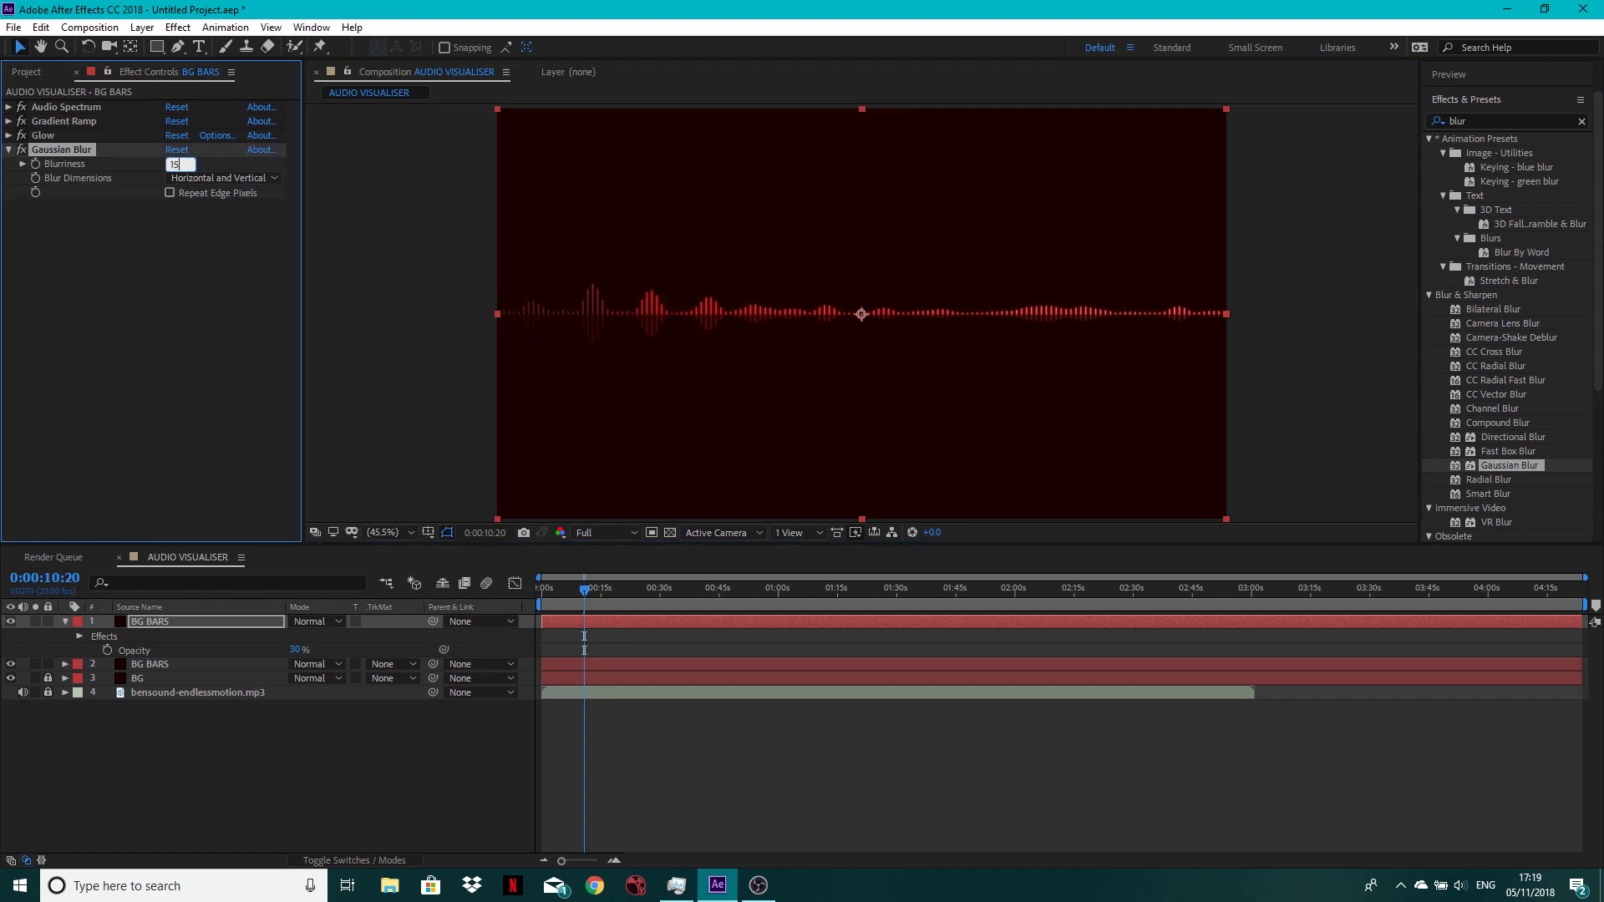
key("Return")
left_click_drag(170, 167, 173, 170)
Return the preview to third resolution and collapse the reflection layer's settings.
left_click(618, 533)
left_click(616, 610)
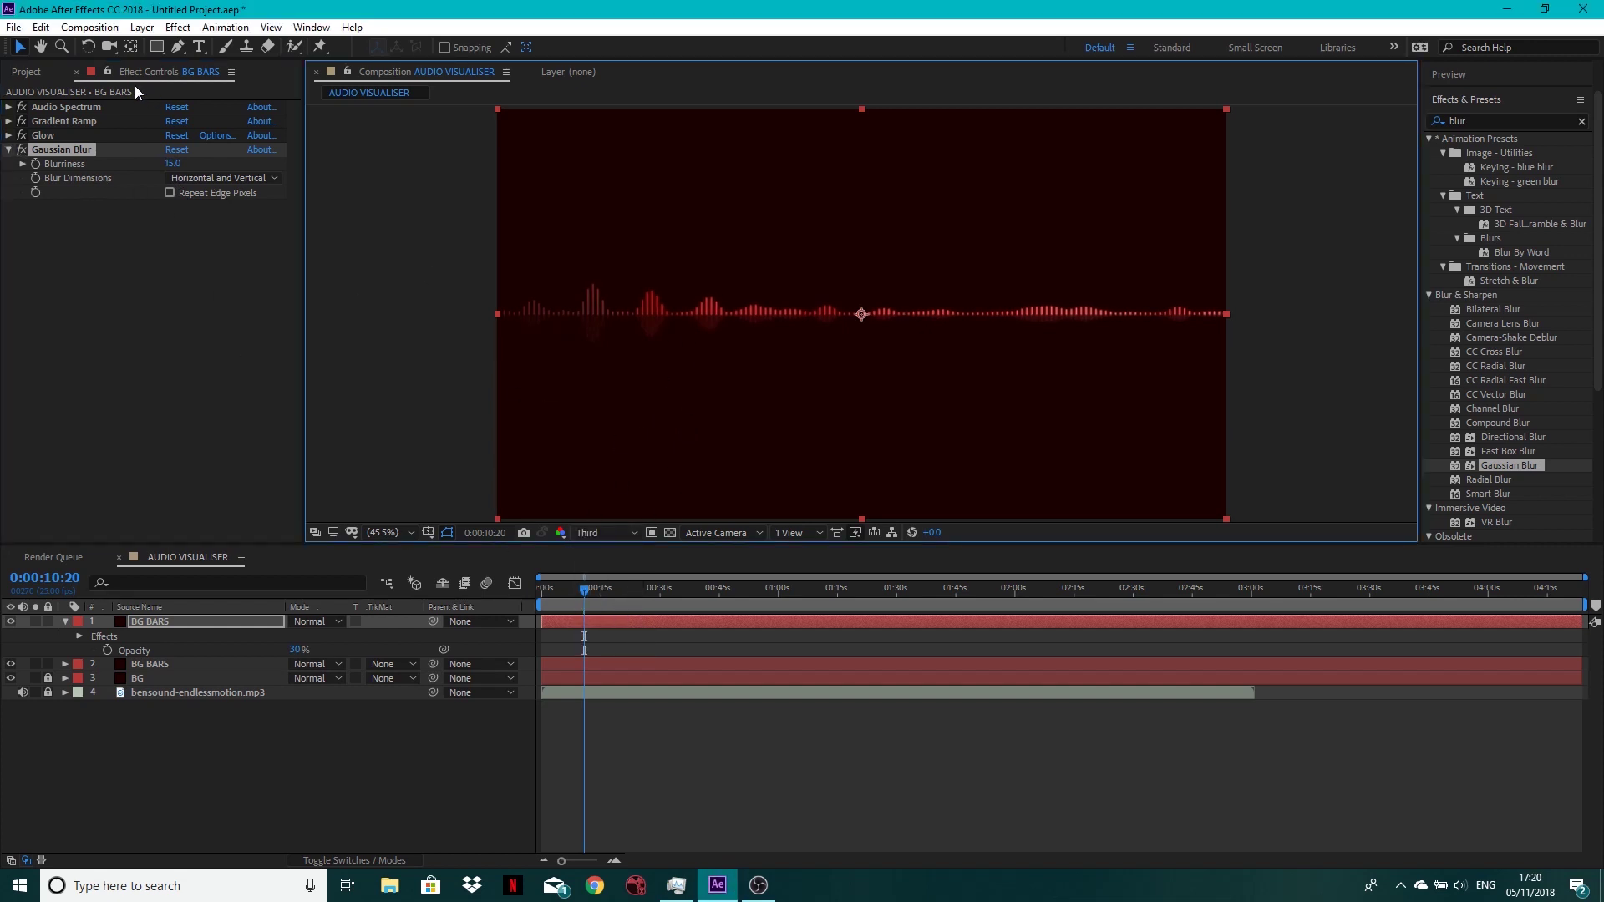
left_click(10, 151)
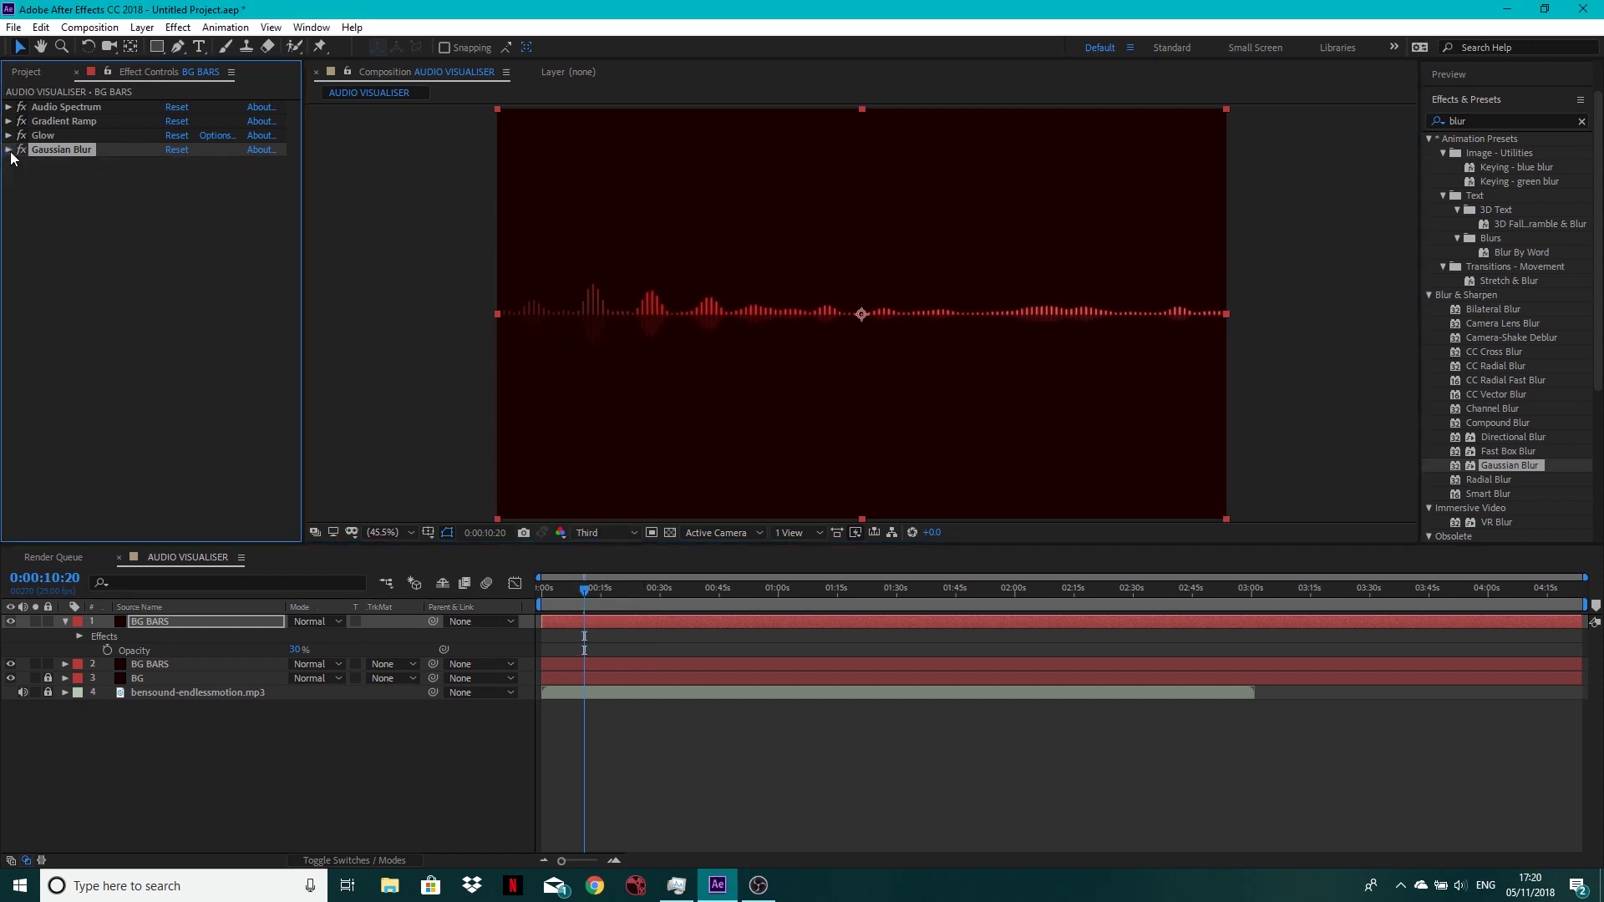
left_click(65, 622)
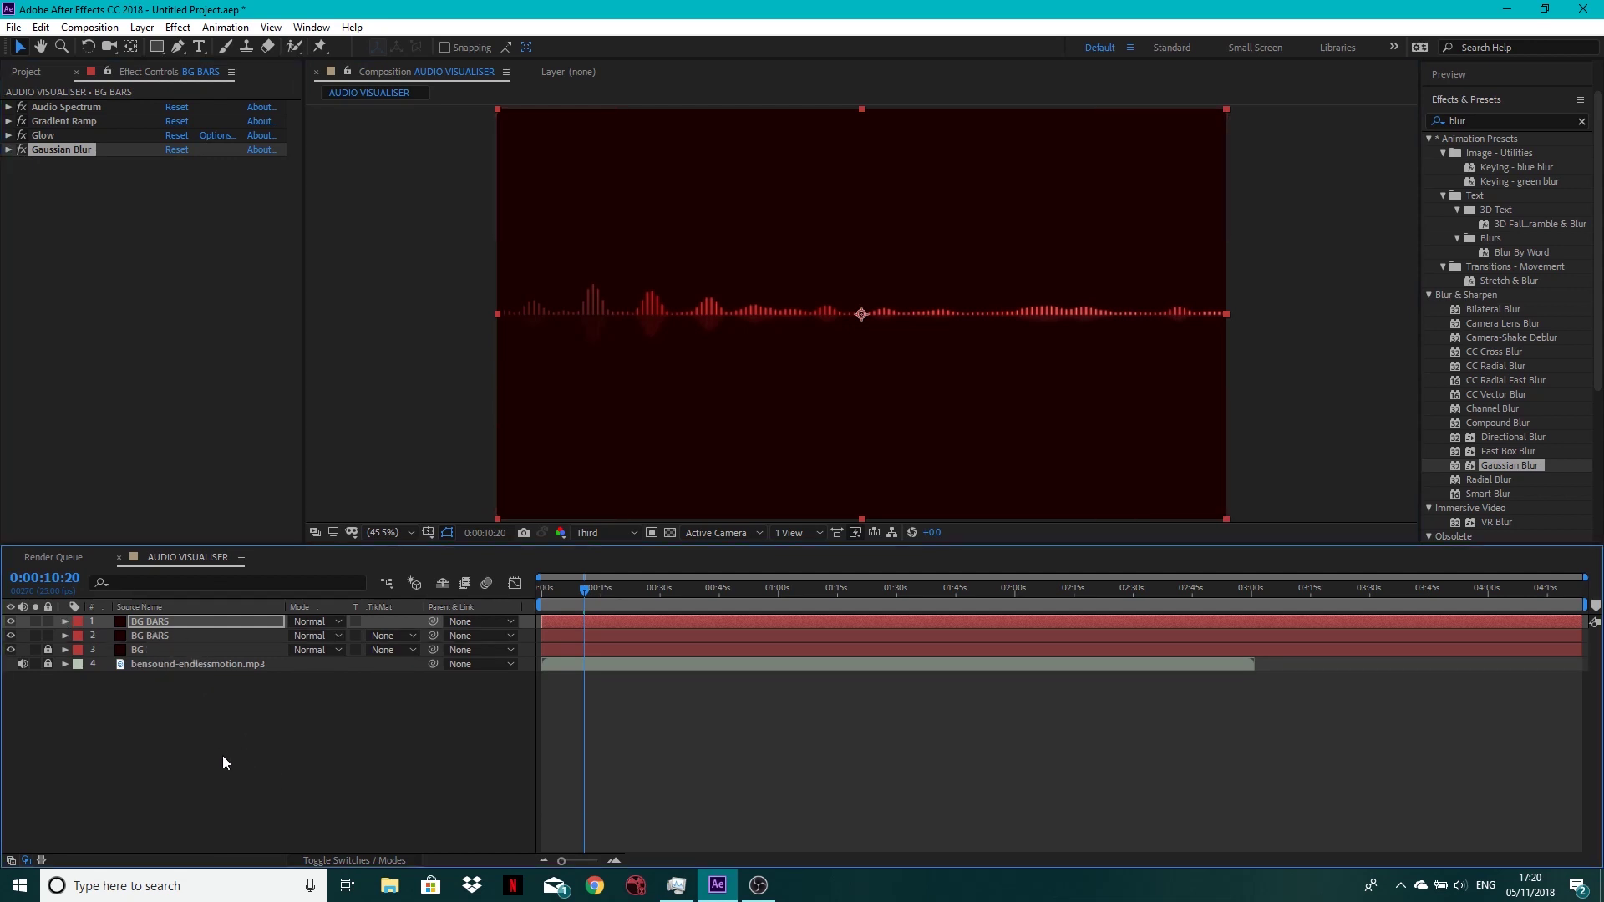
Create a 1920×1080 dark red solid named 'Circle Bars' via Layer > New > Solid.
left_click(142, 27)
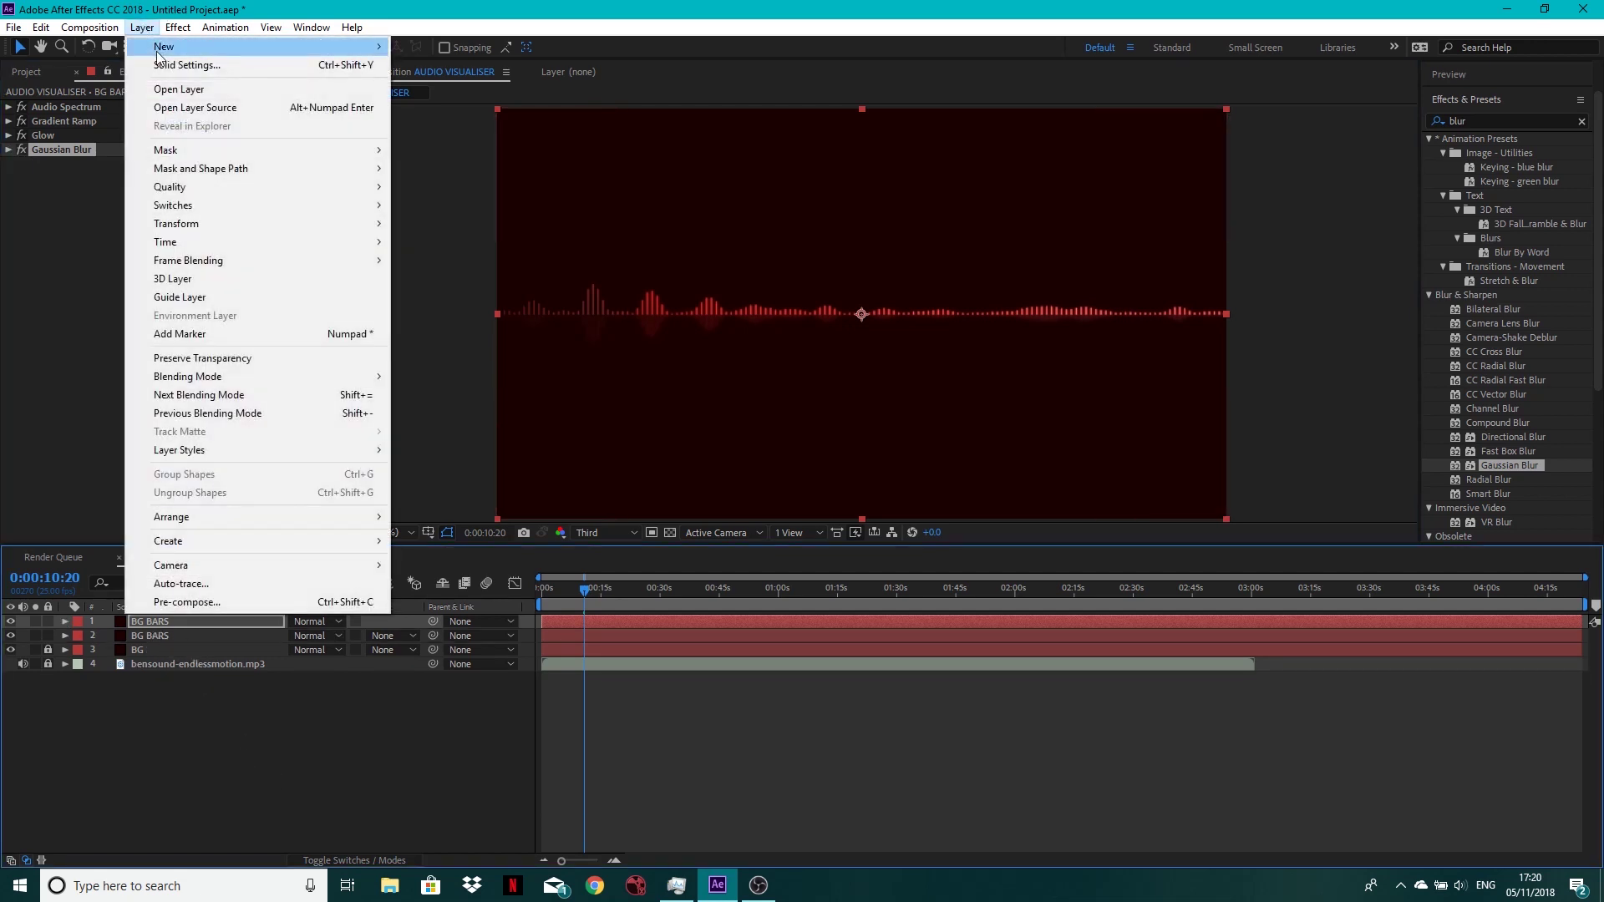
mouse_move(167, 46)
left_click(469, 69)
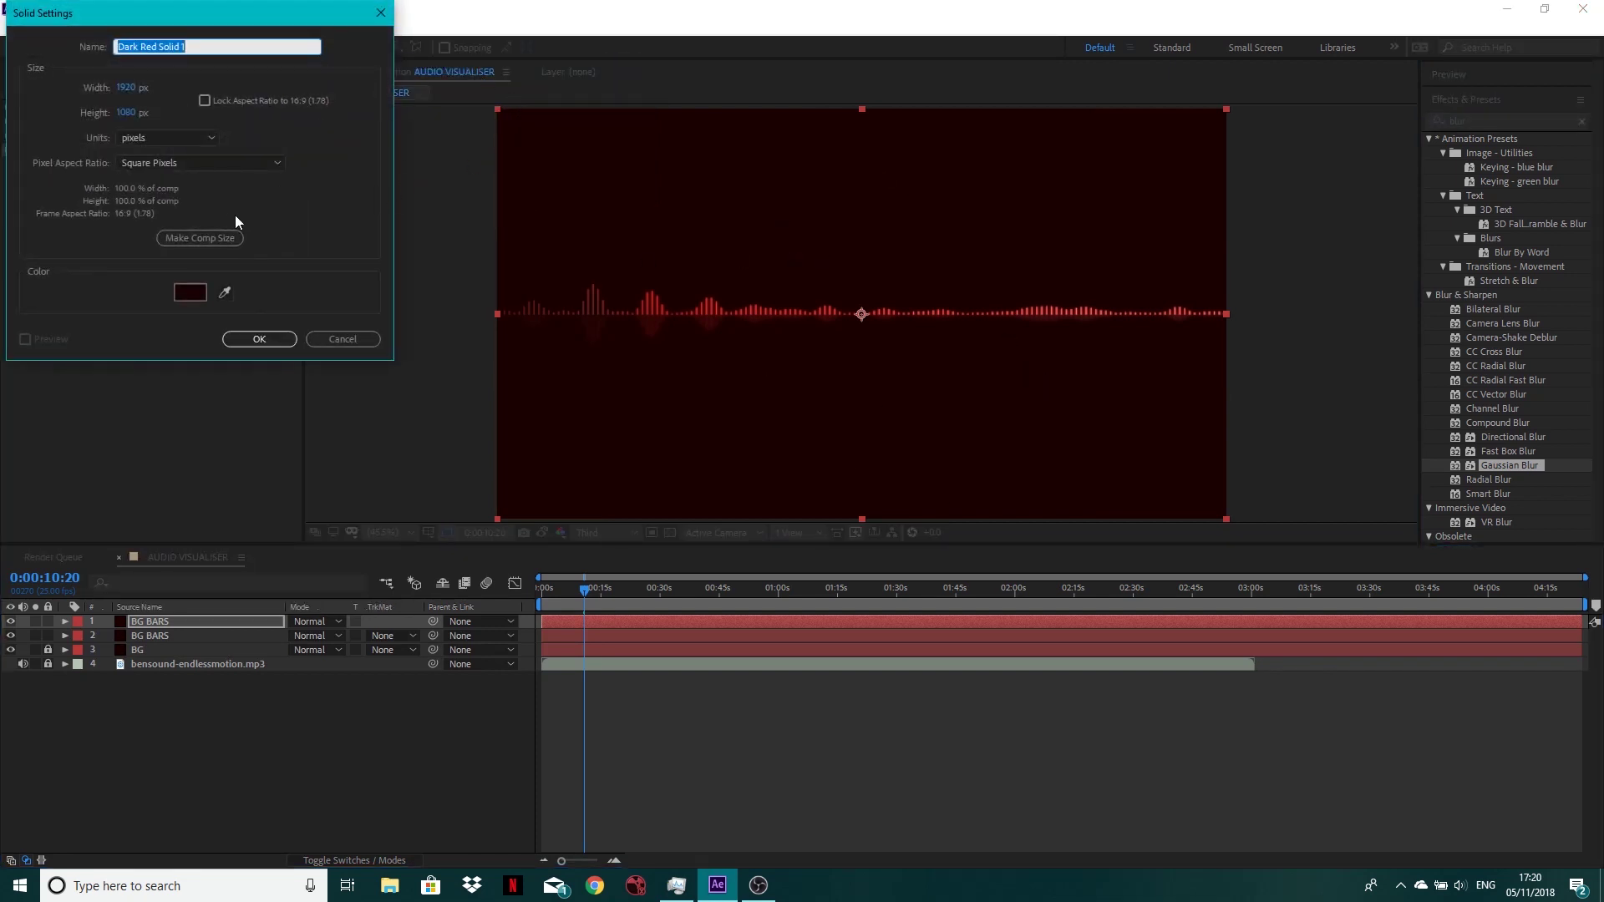
type("Circle Bars")
left_click(266, 337)
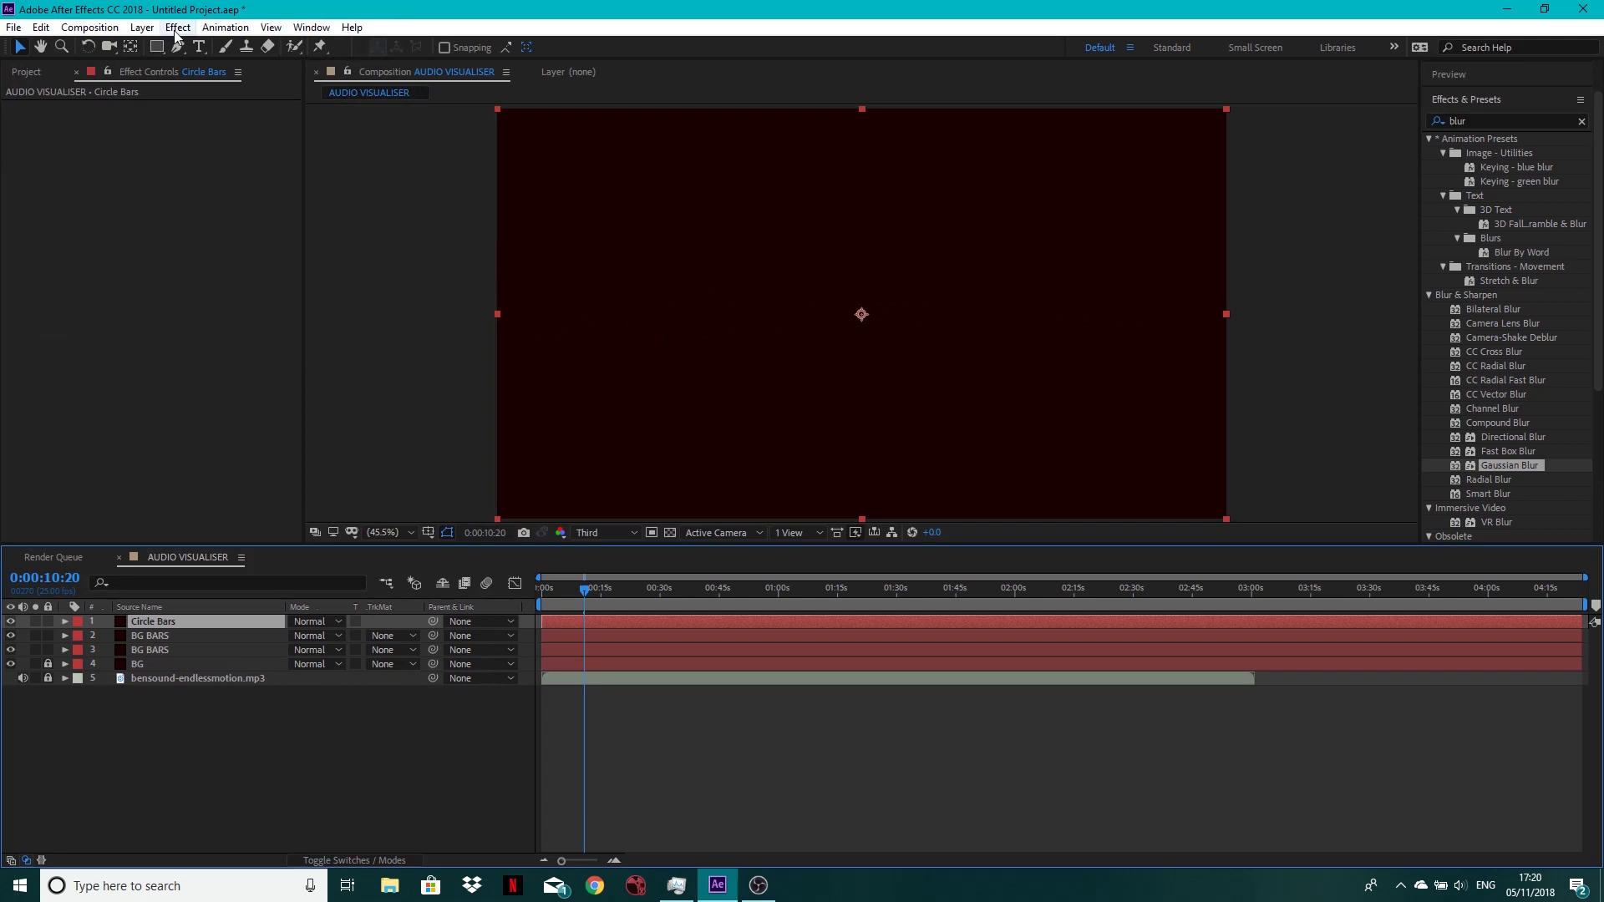
Draw a circular ellipse mask at the centre of Circle Bars and set its mode to None.
left_click(158, 47)
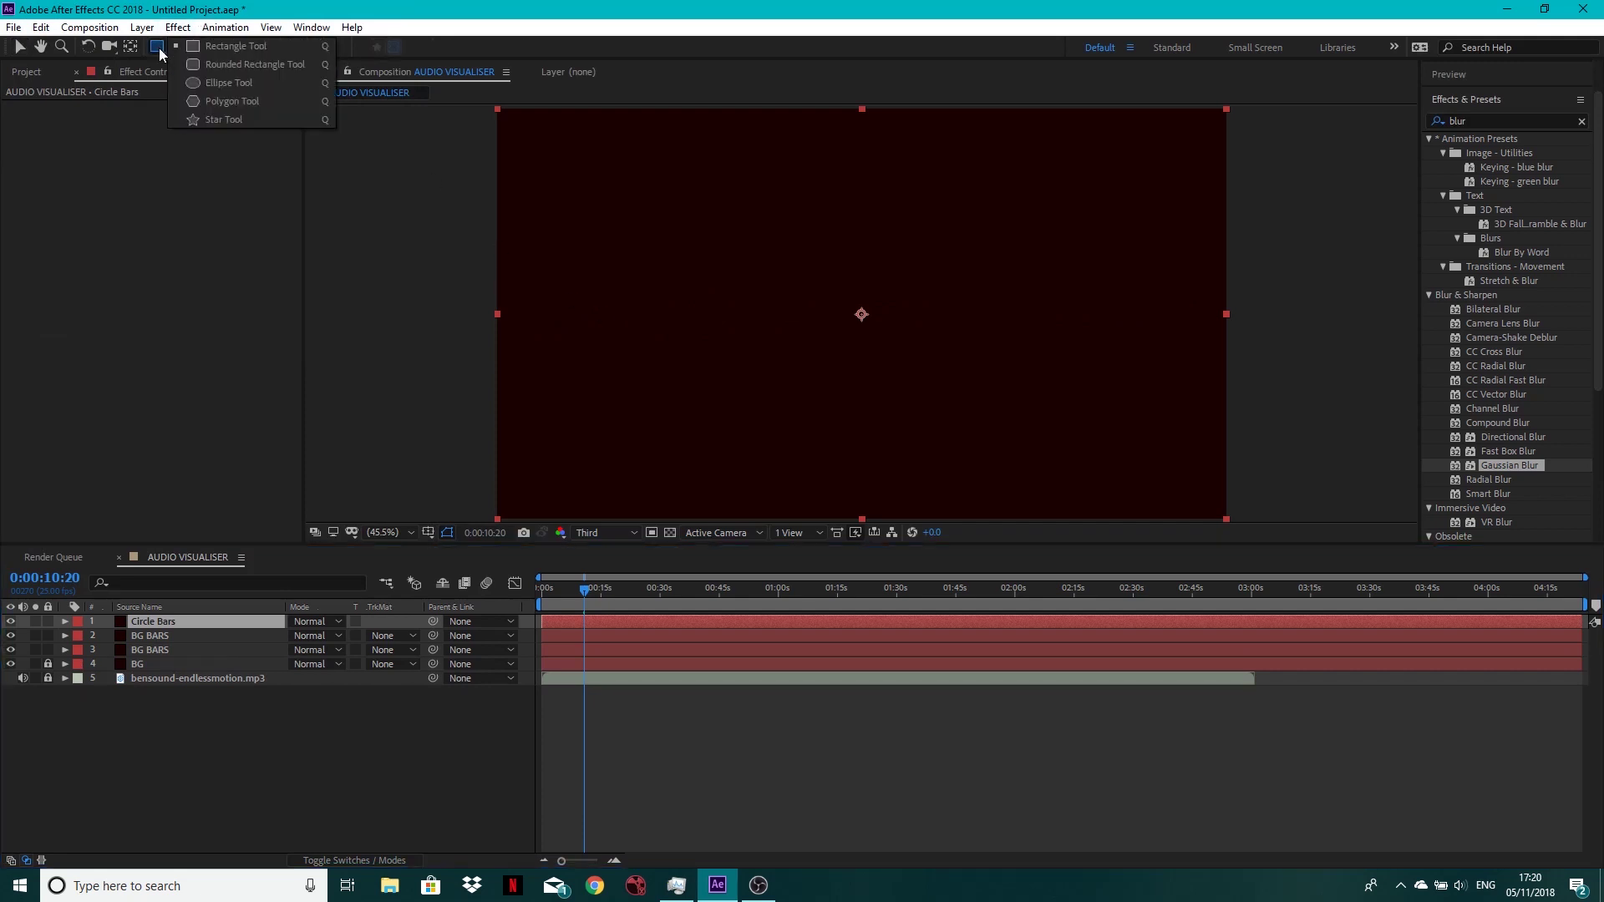
left_click(197, 82)
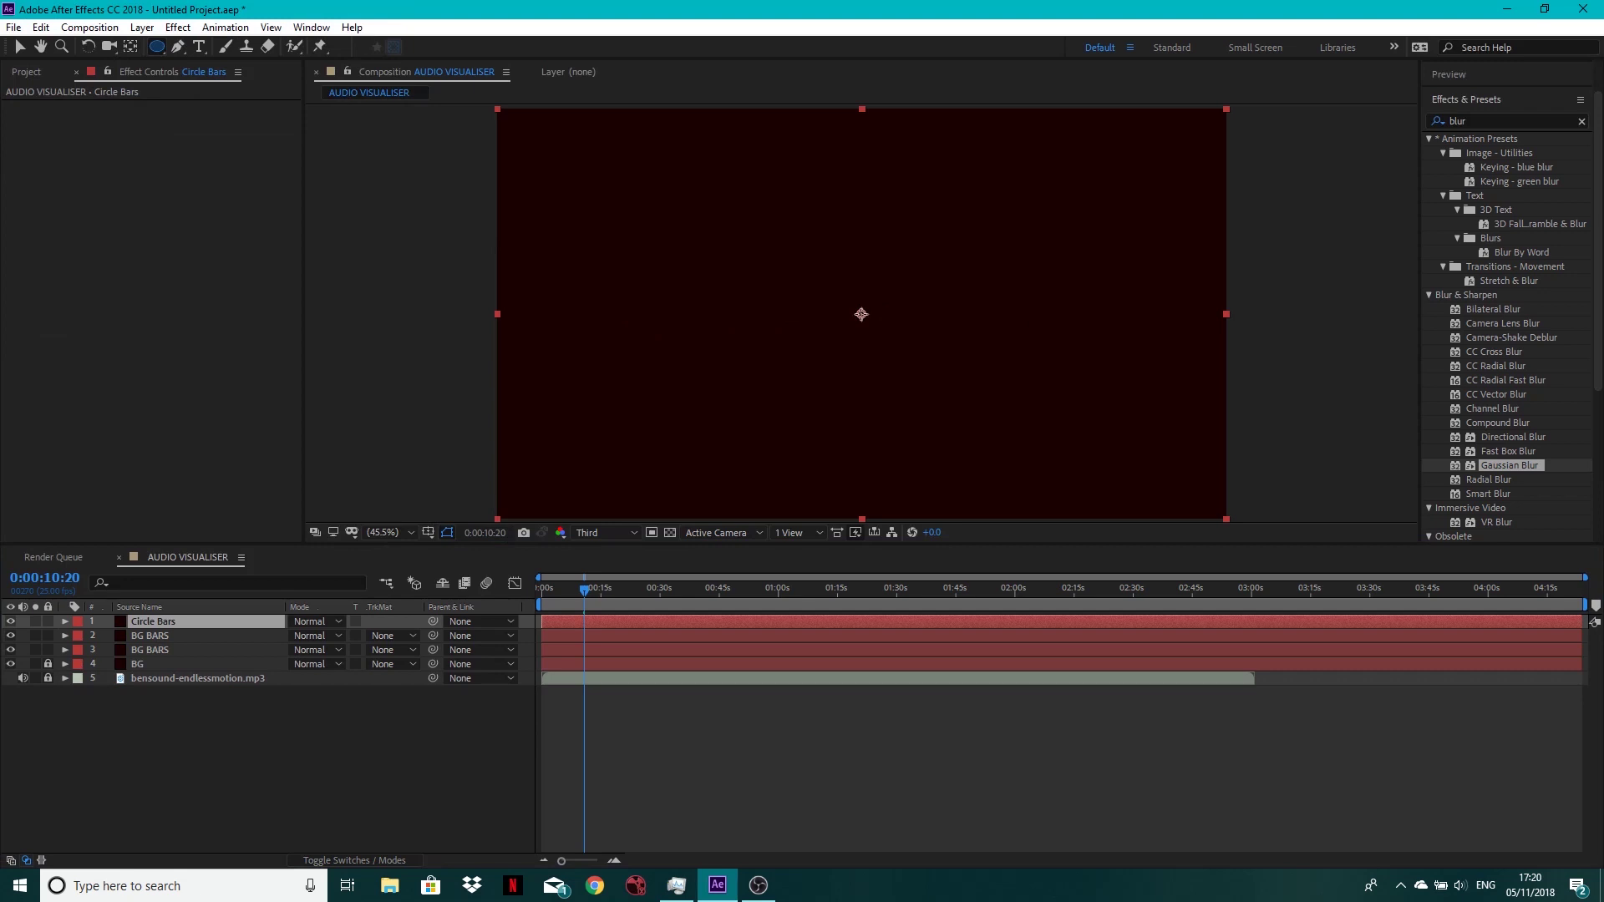
left_click_drag(861, 314, 994, 226)
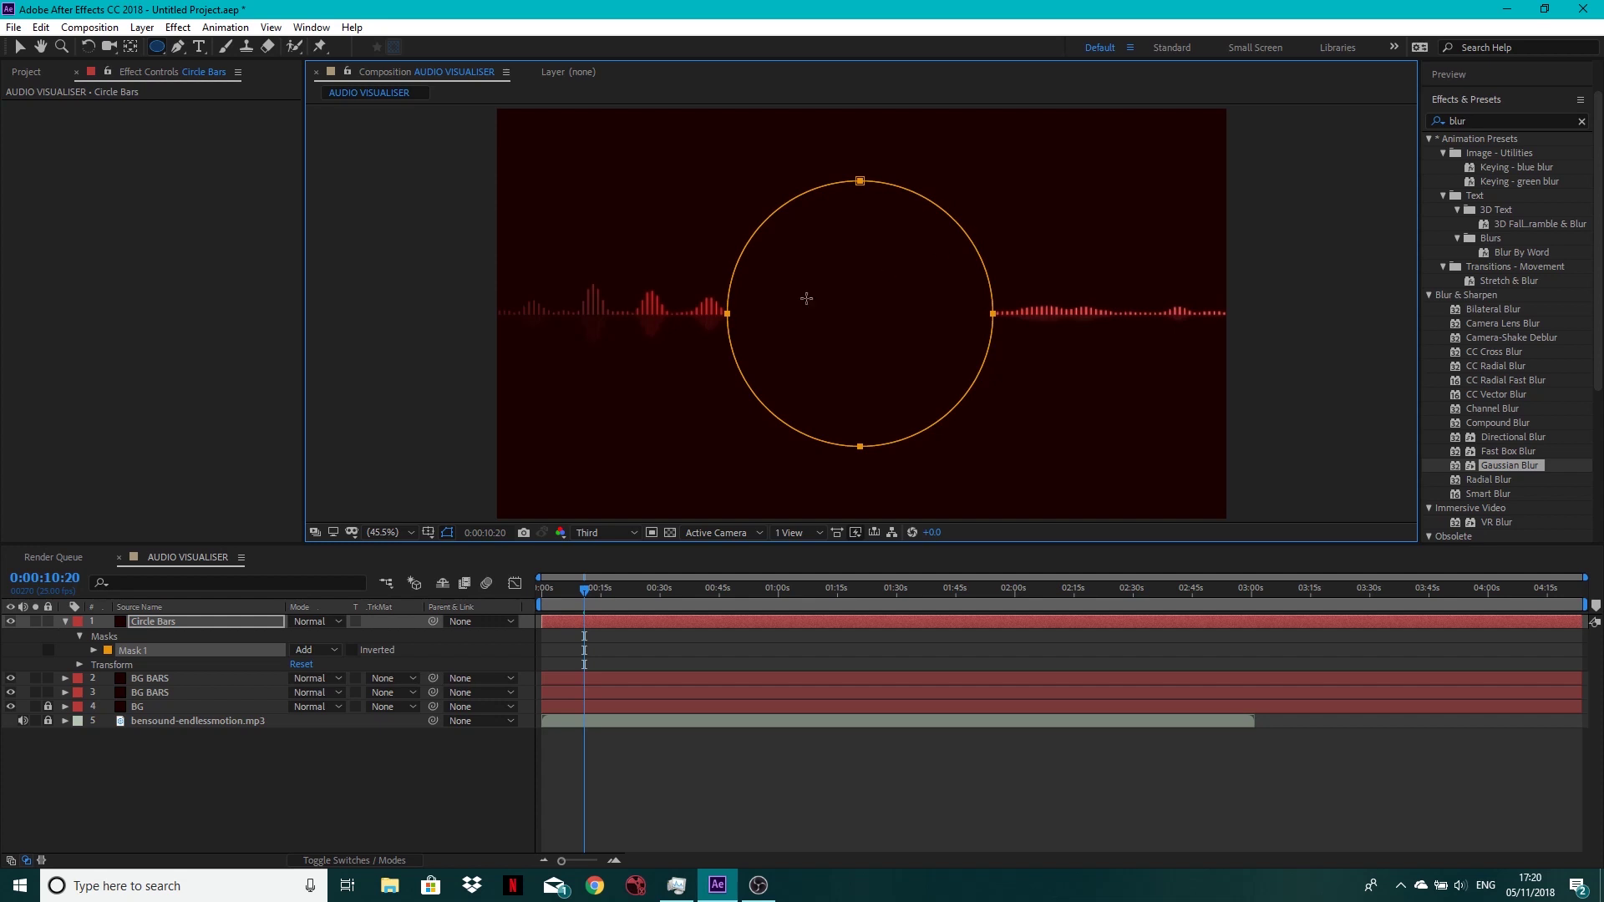
left_click(338, 649)
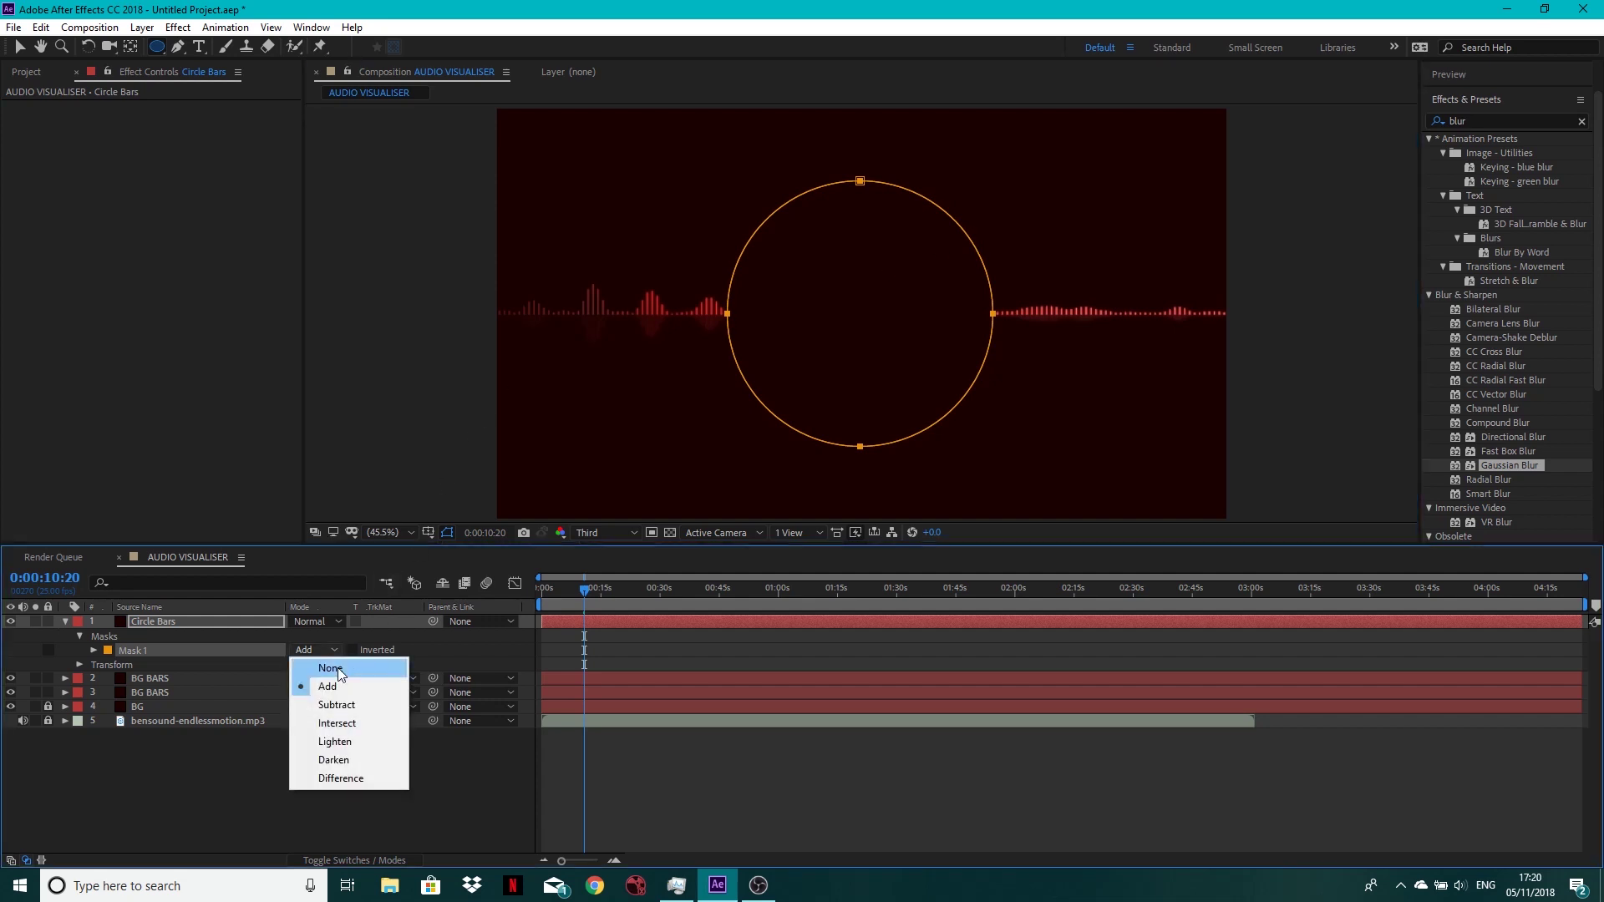
left_click(331, 668)
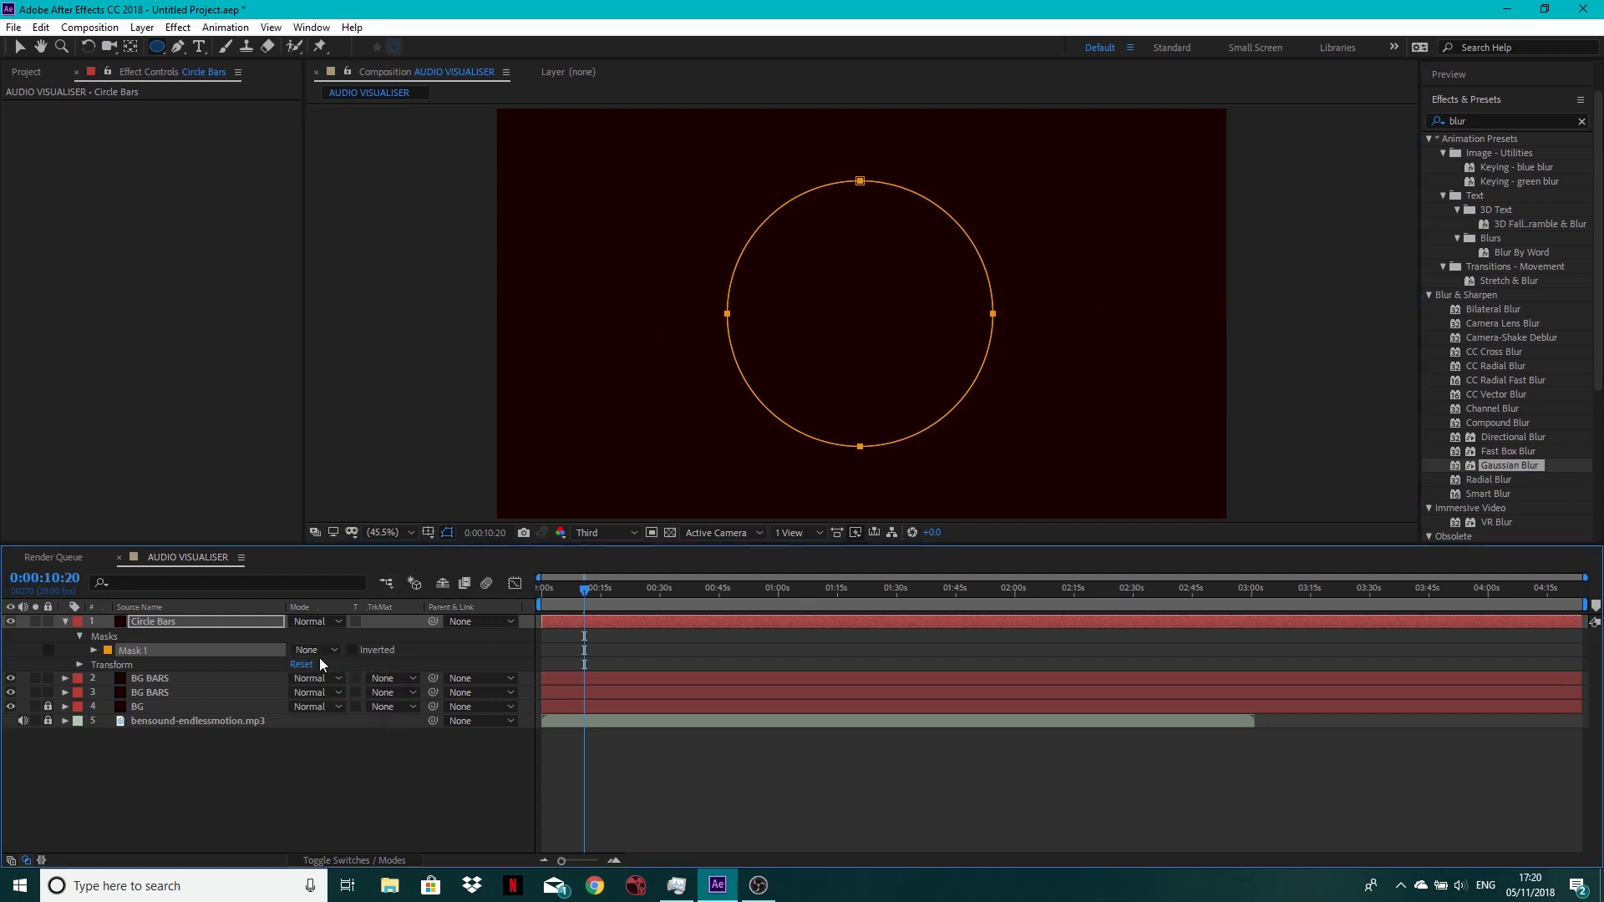
Apply Audio Spectrum to Circle Bars with the bensound music track as its audio layer.
left_click(1479, 124)
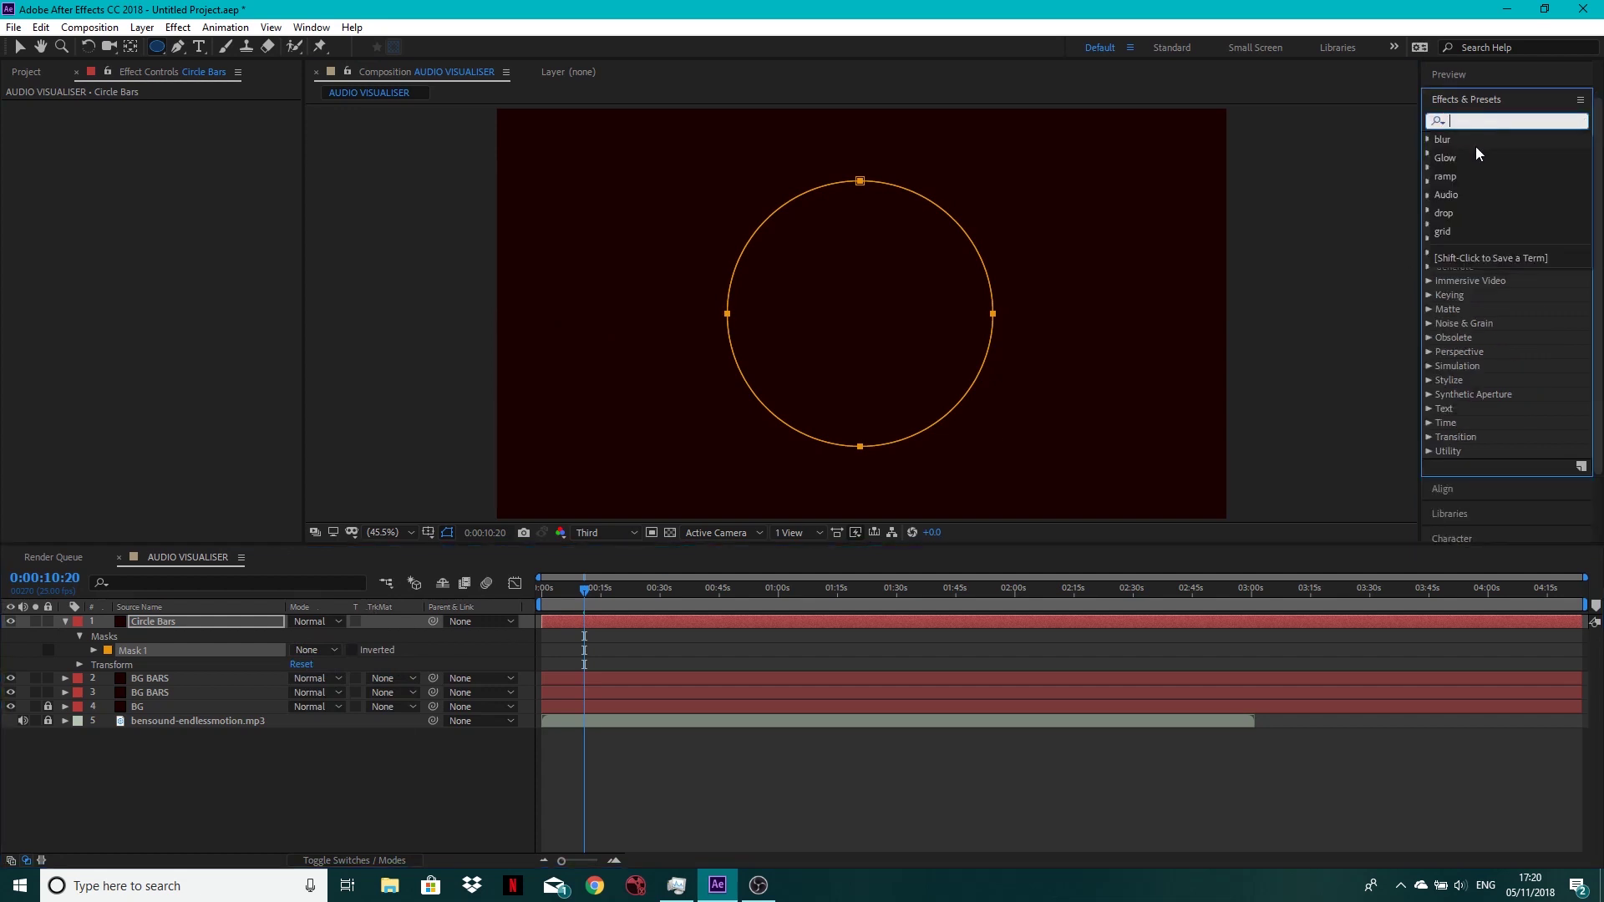
type("audio")
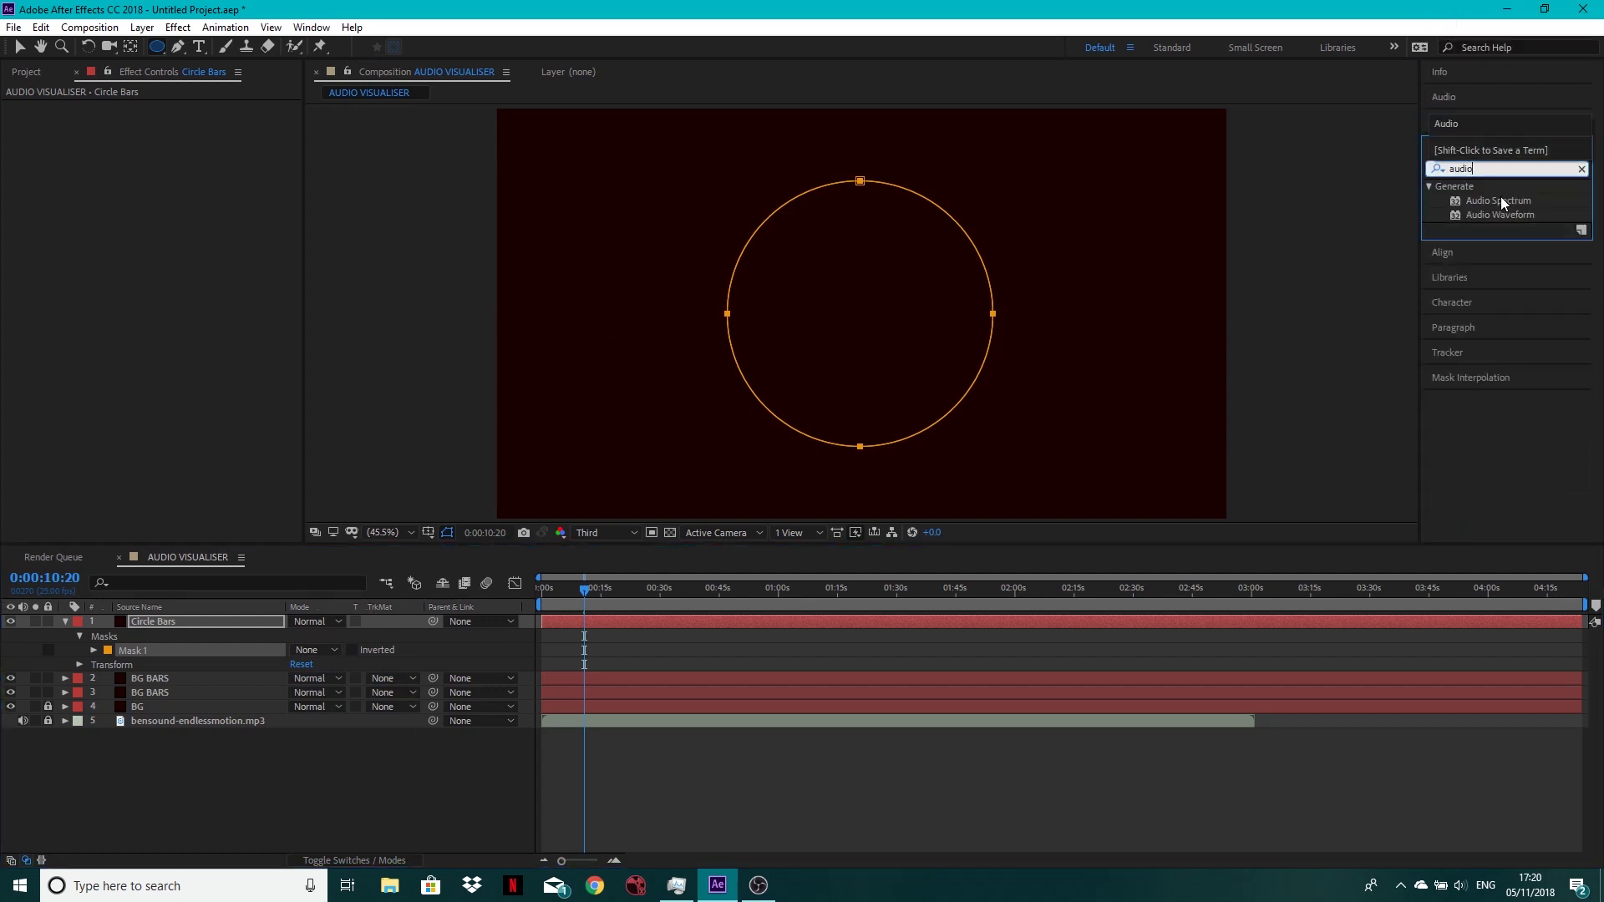
left_click_drag(1498, 201, 618, 616)
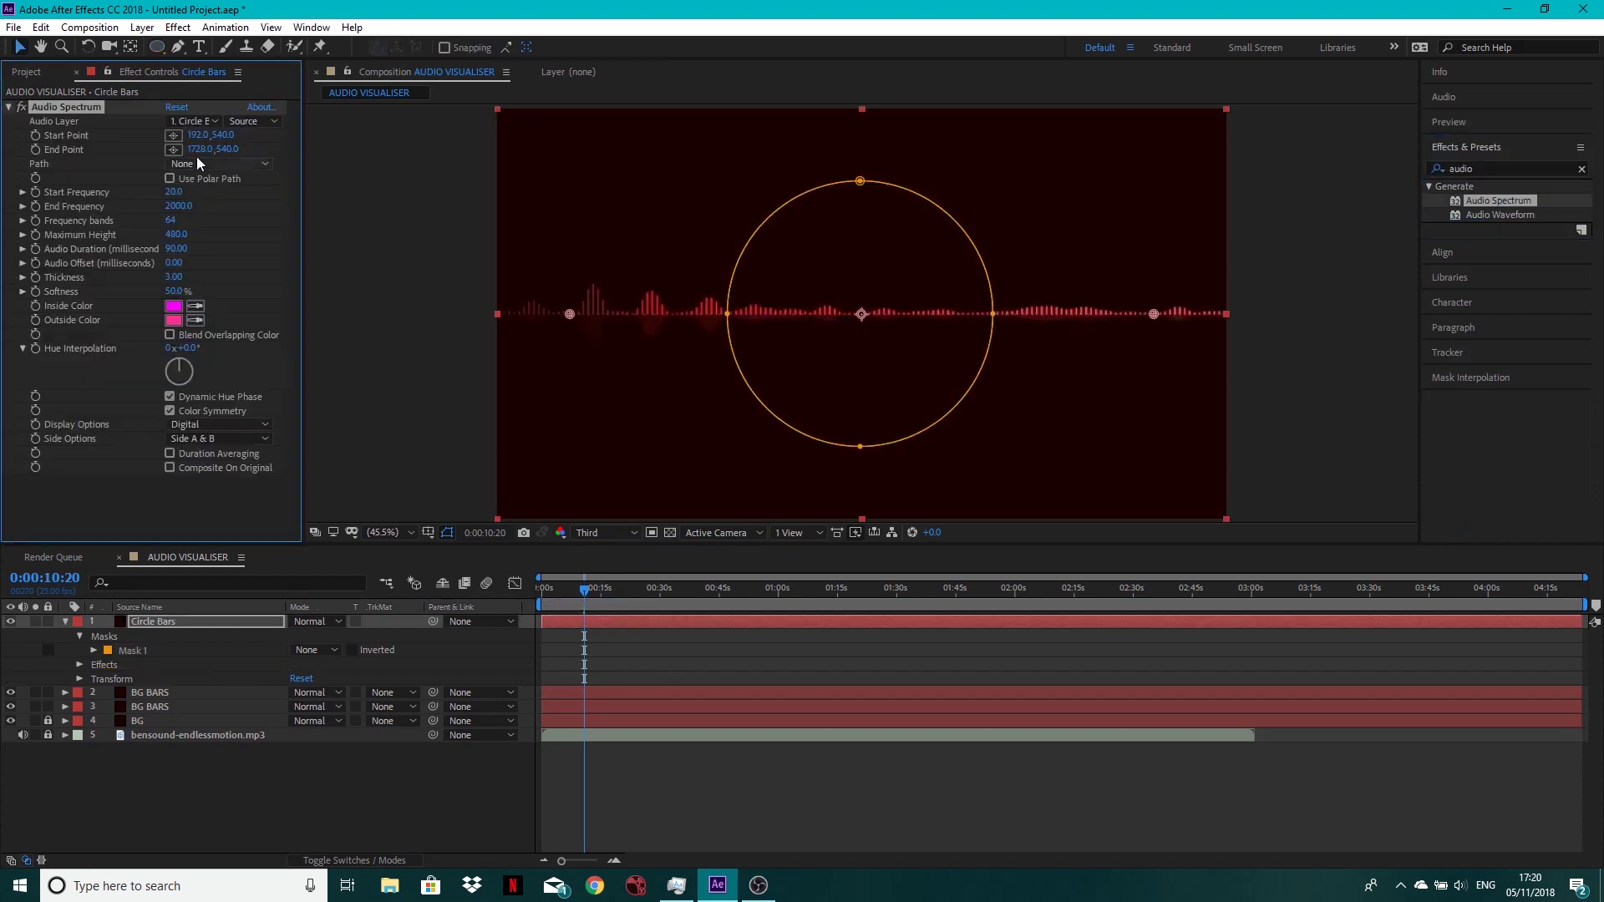
left_click(214, 122)
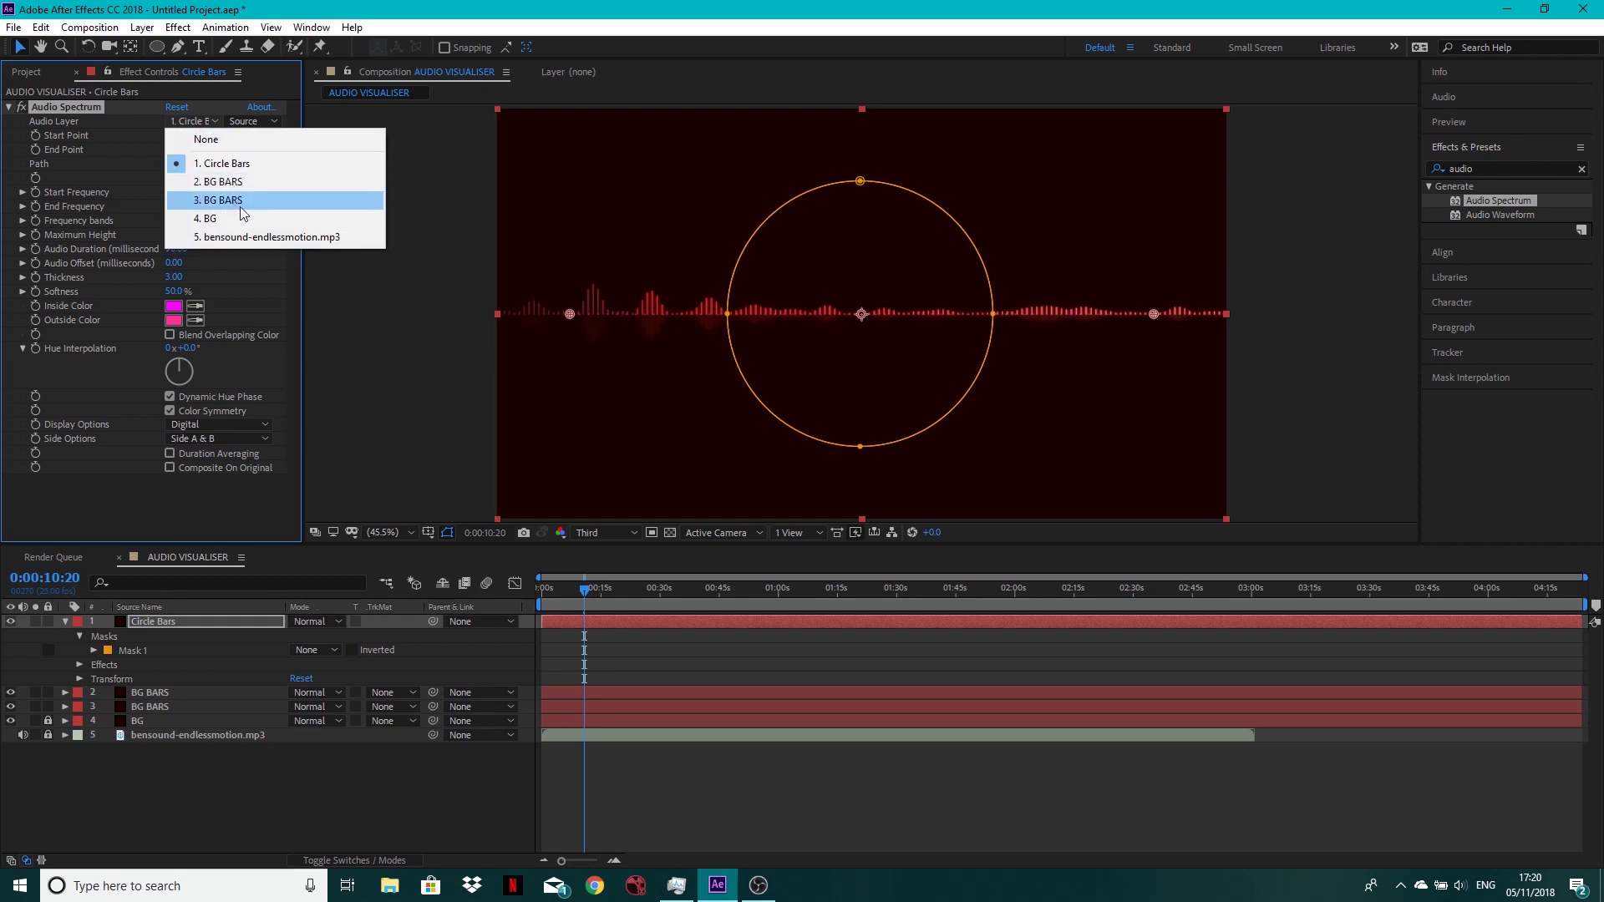
left_click(242, 236)
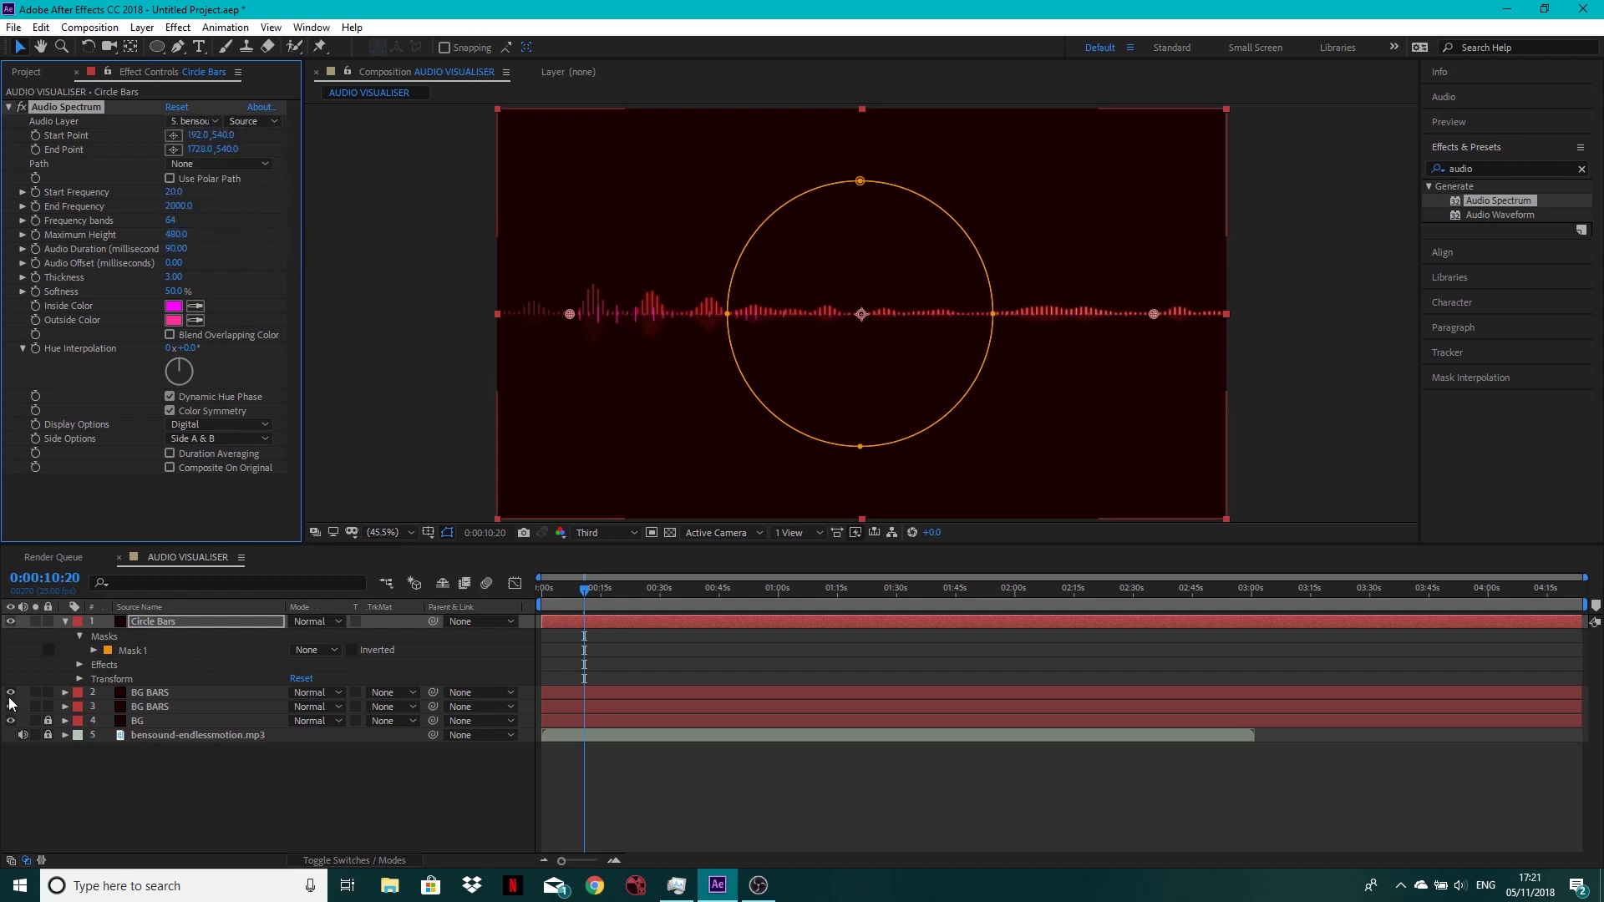
Set the spectrum's Path to Mask 1 and hide the mask outline in the viewer.
left_click_drag(10, 693, 10, 708)
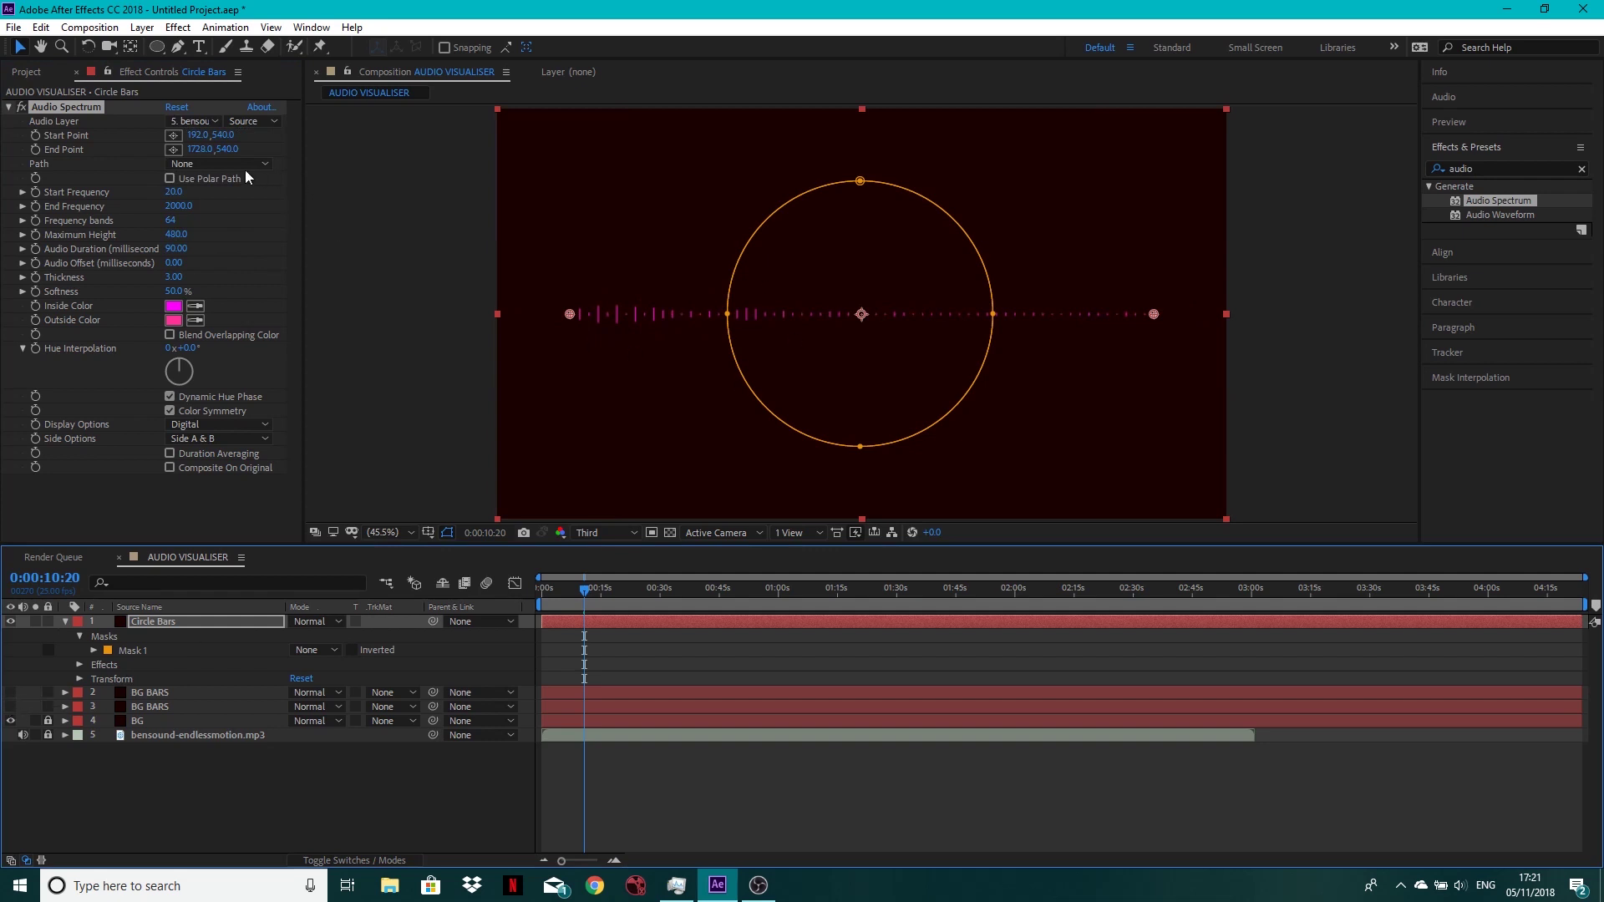
left_click(201, 161)
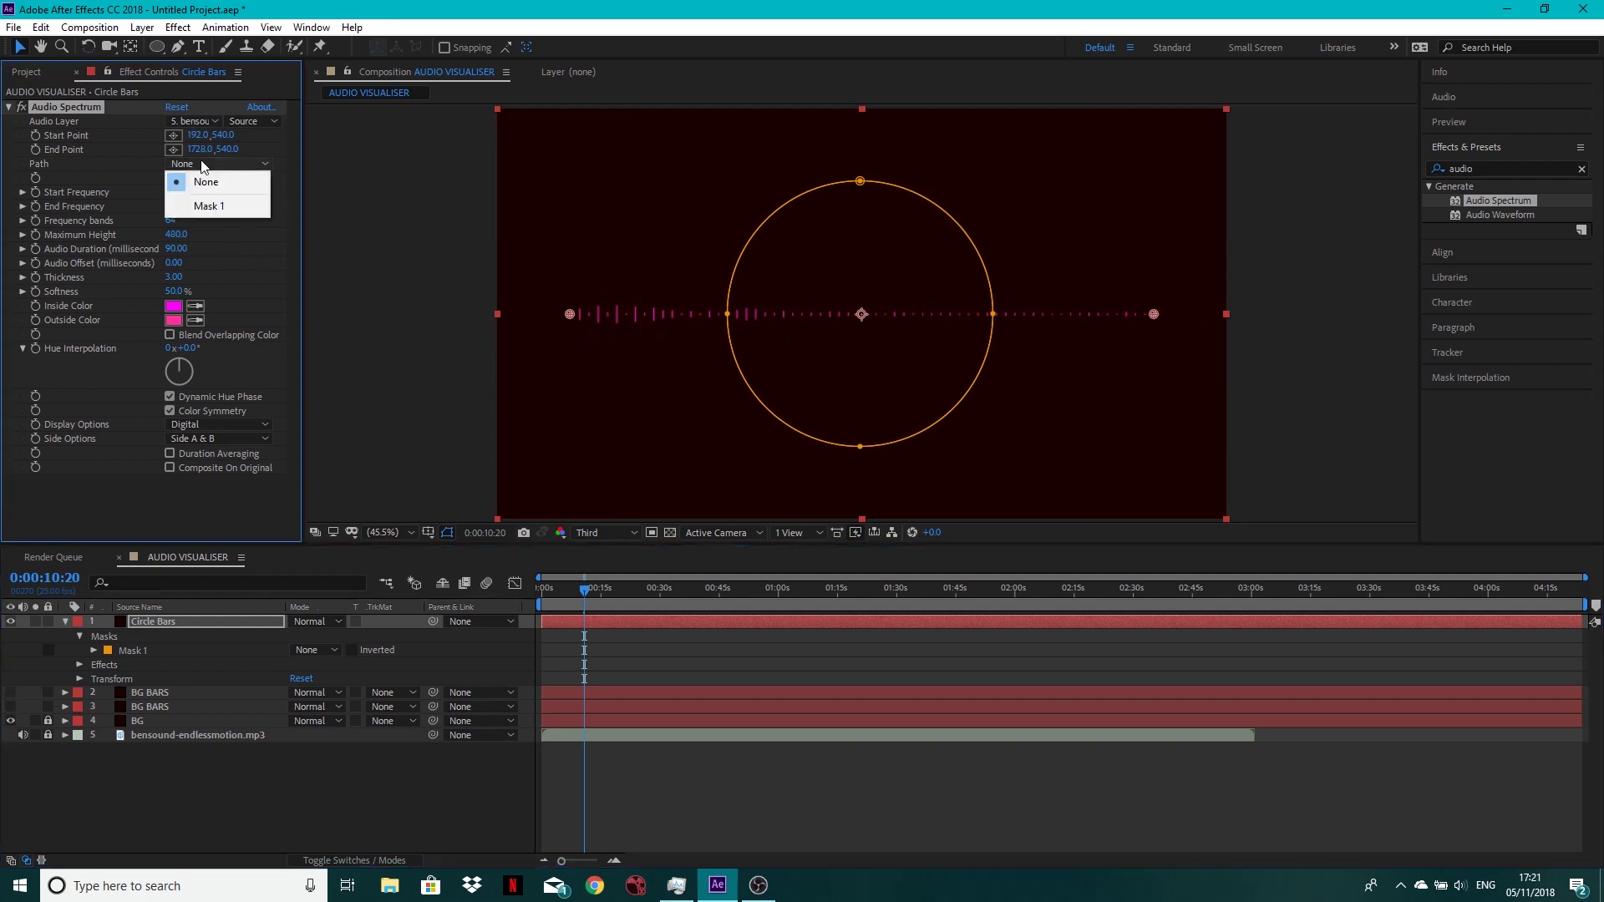
left_click(209, 206)
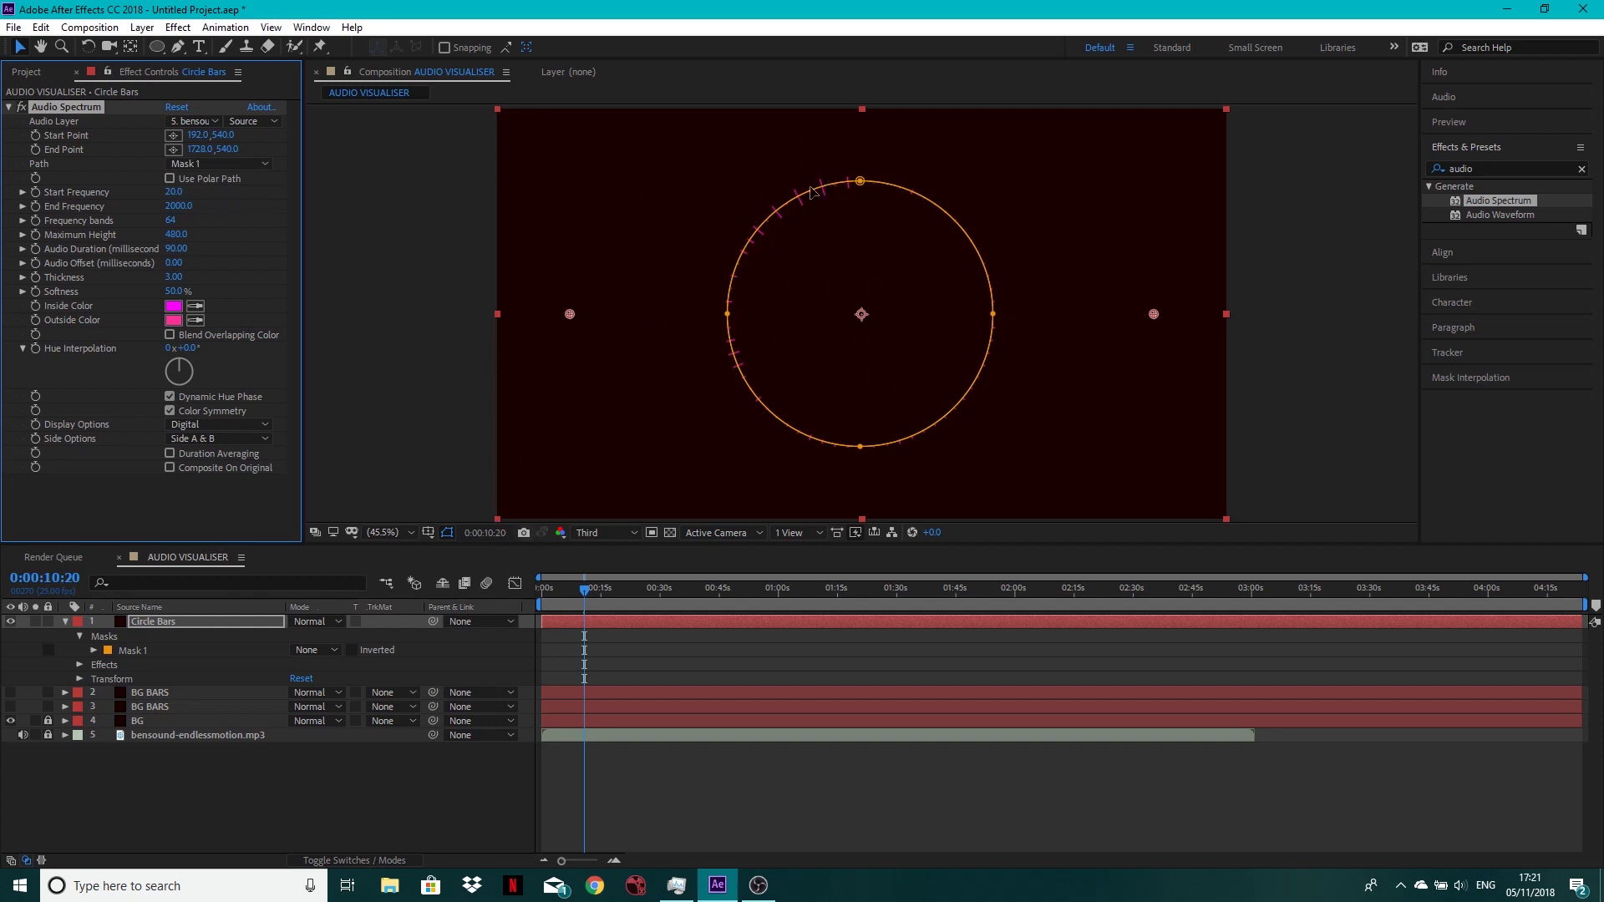
left_click(449, 532)
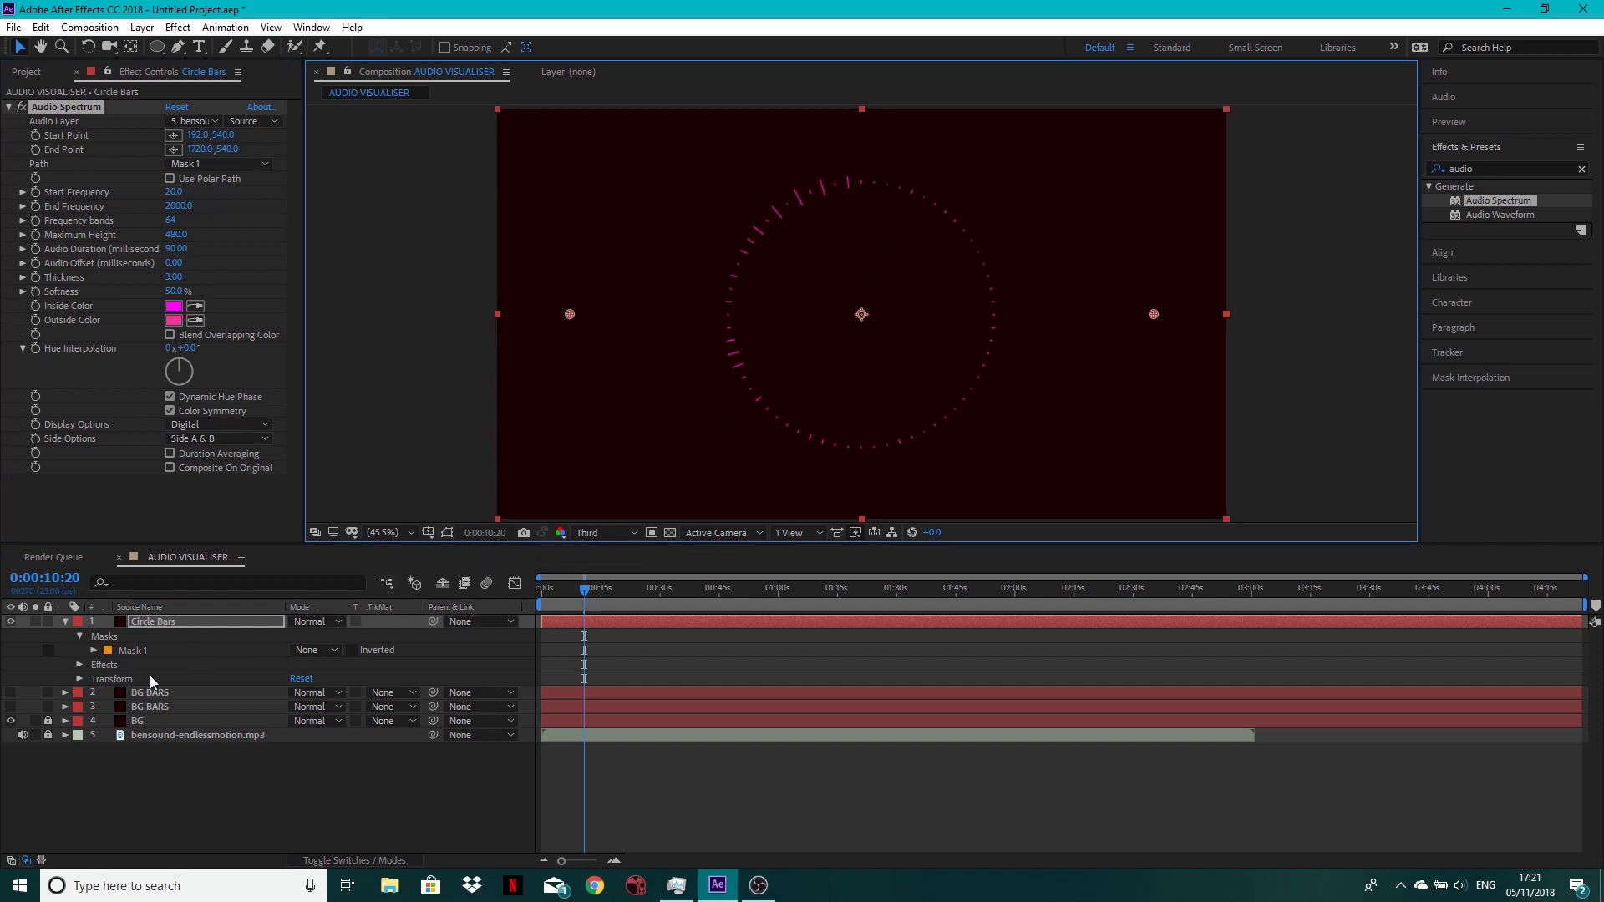
left_click(10, 693)
Lower the spectrum's End Frequency to 500, with both BG BARS layers visible again.
left_click(10, 707)
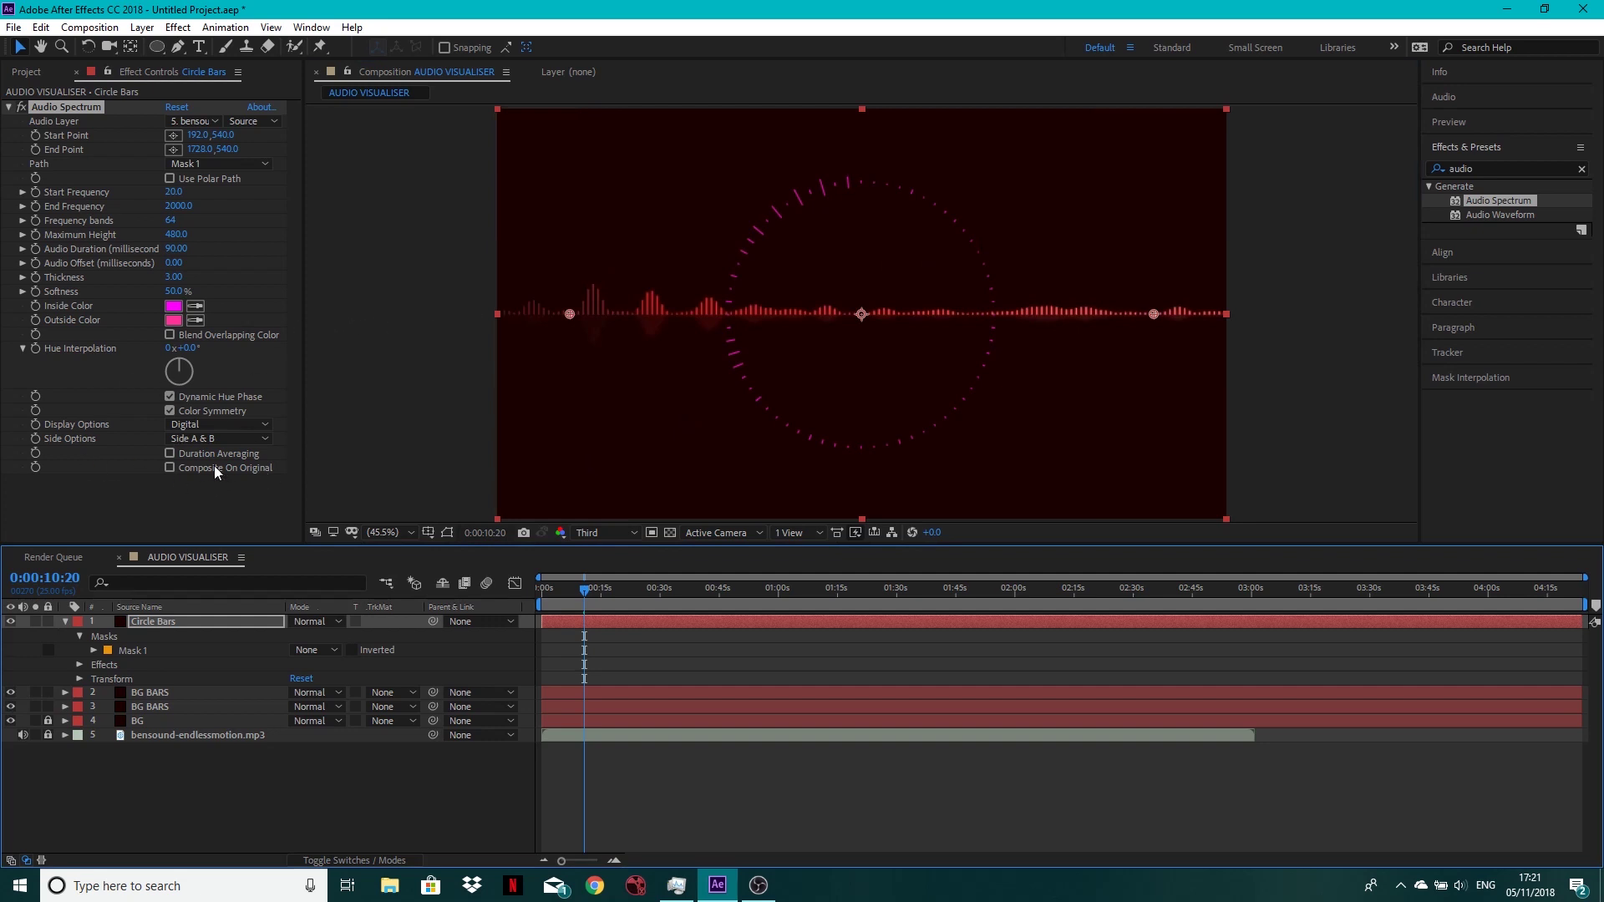
left_click(179, 205)
left_click_drag(180, 207, 175, 208)
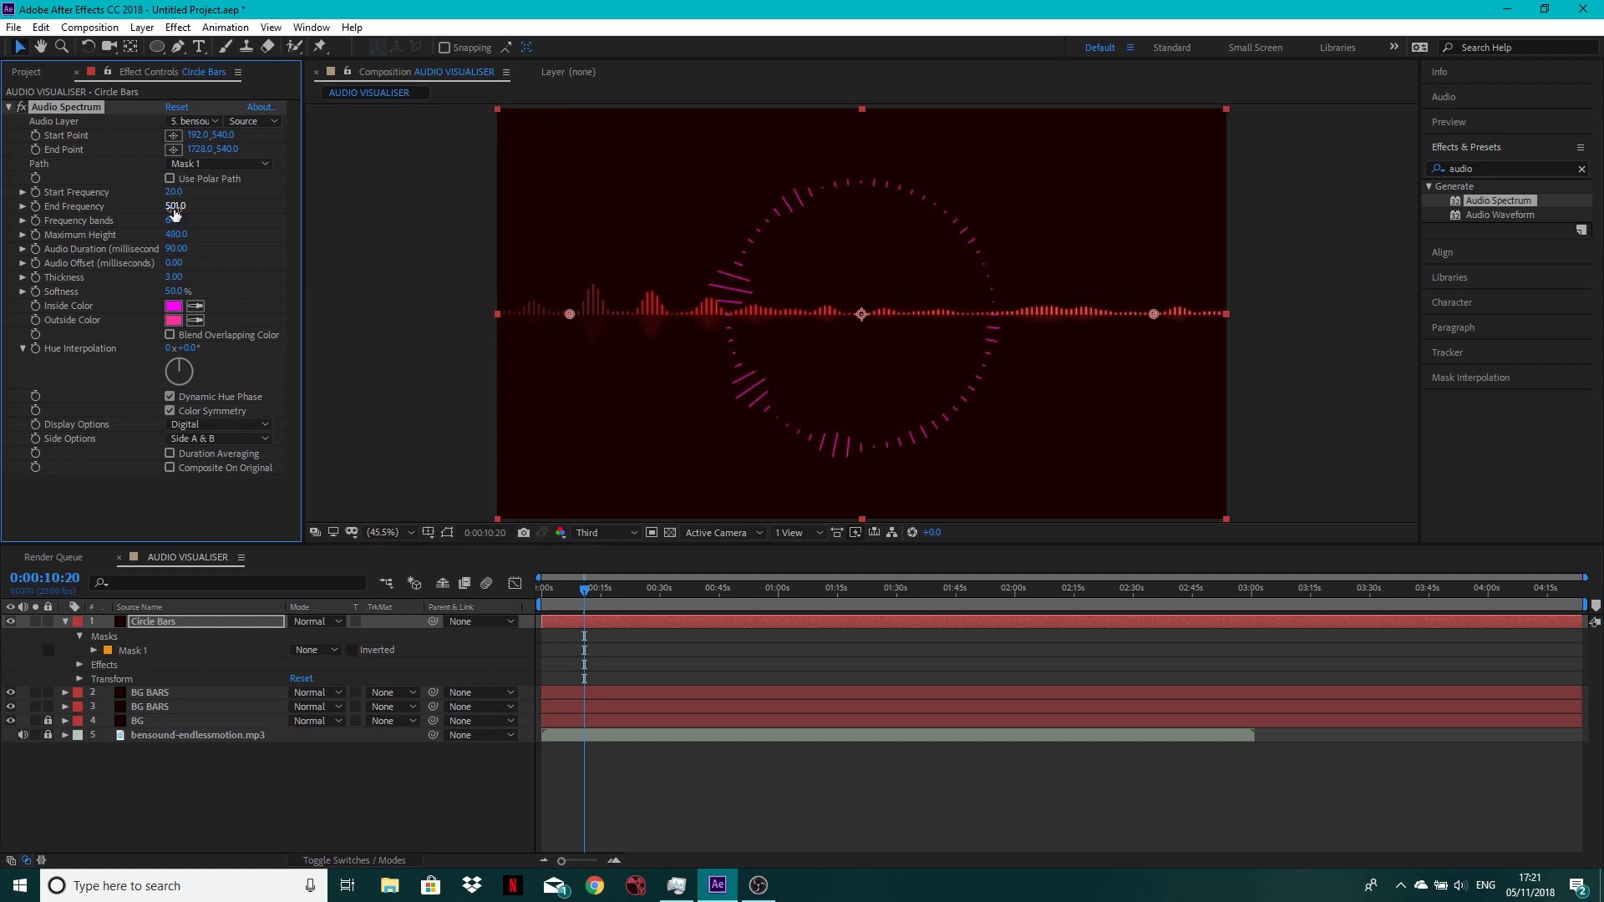
left_click(174, 207)
type("5")
key("Return")
Raise Frequency bands to 795 and set End Frequency to 350, previewing at full resolution.
left_click_drag(173, 220, 743, 178)
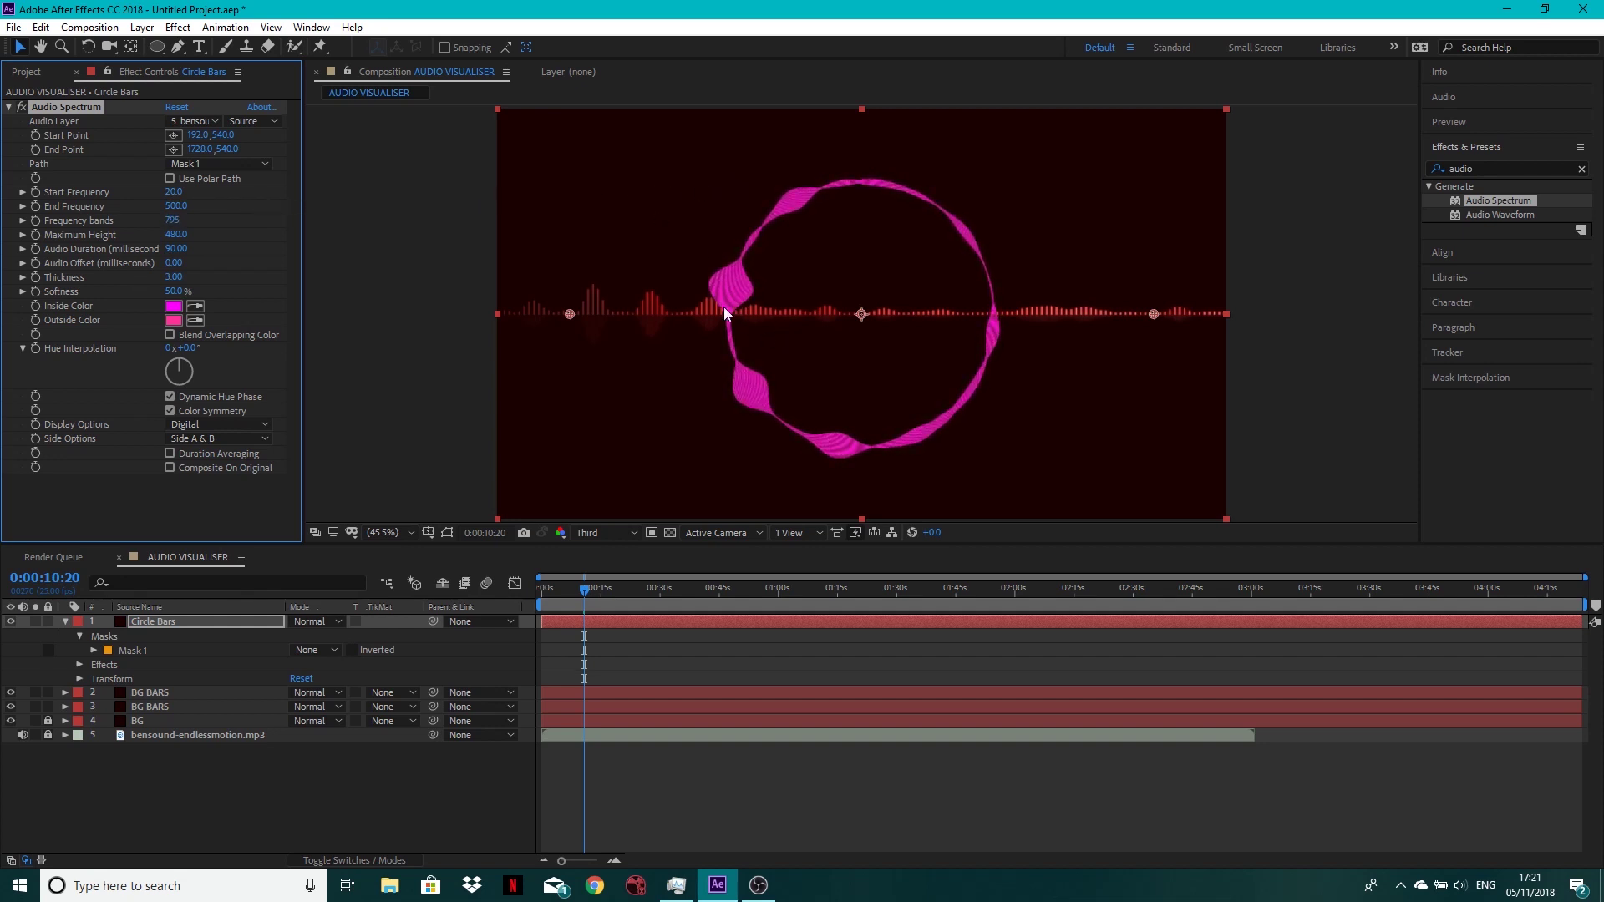
left_click(622, 533)
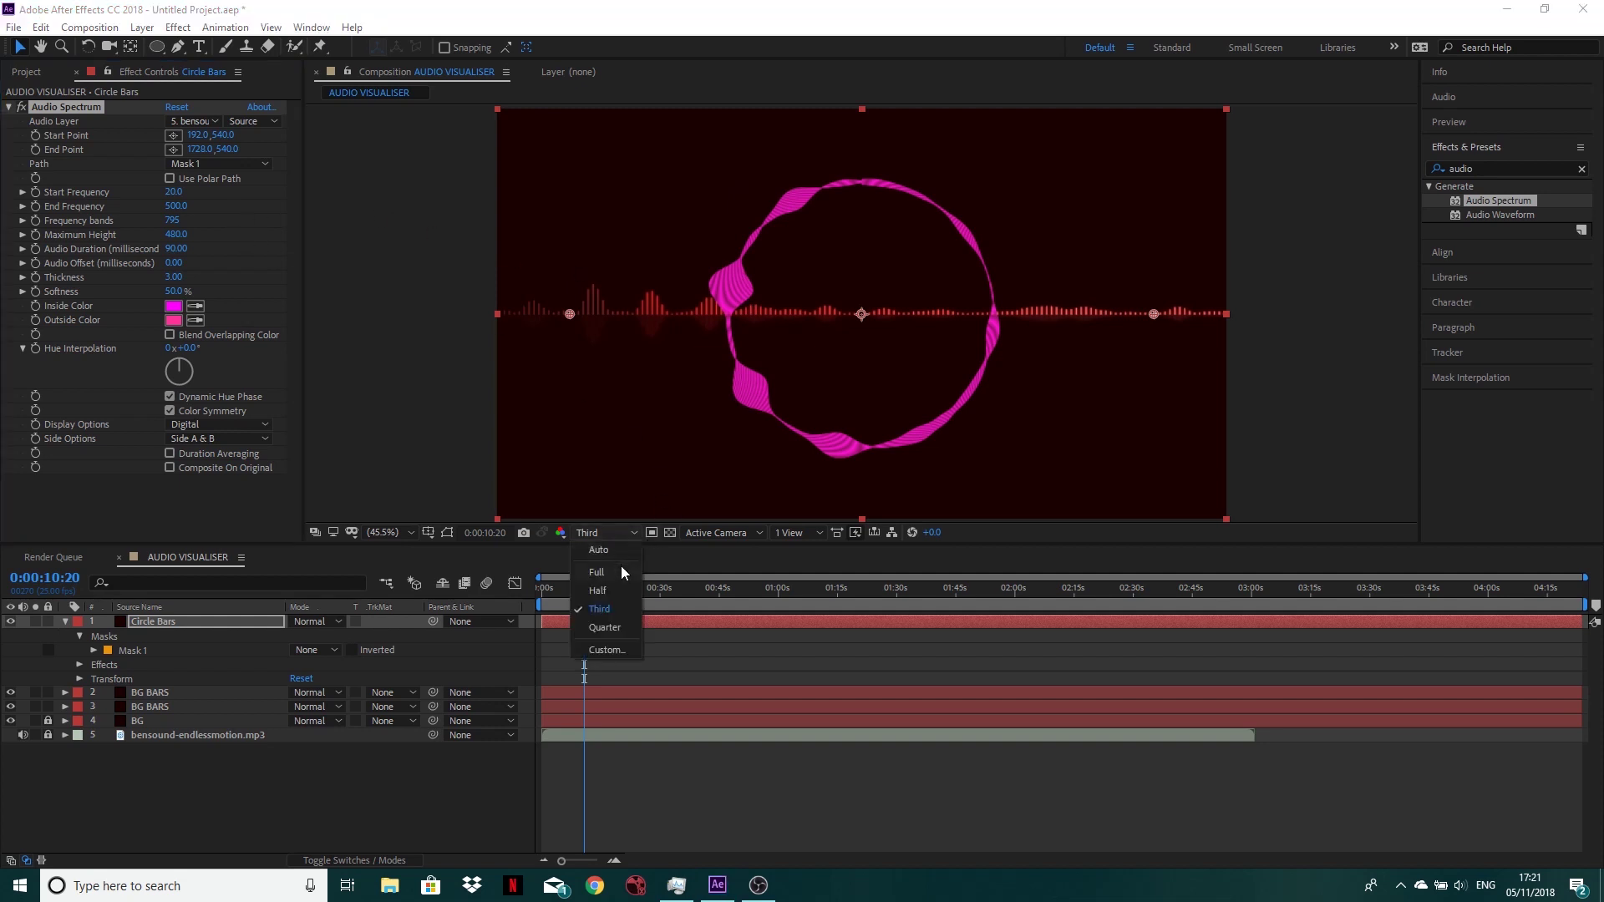
left_click(618, 571)
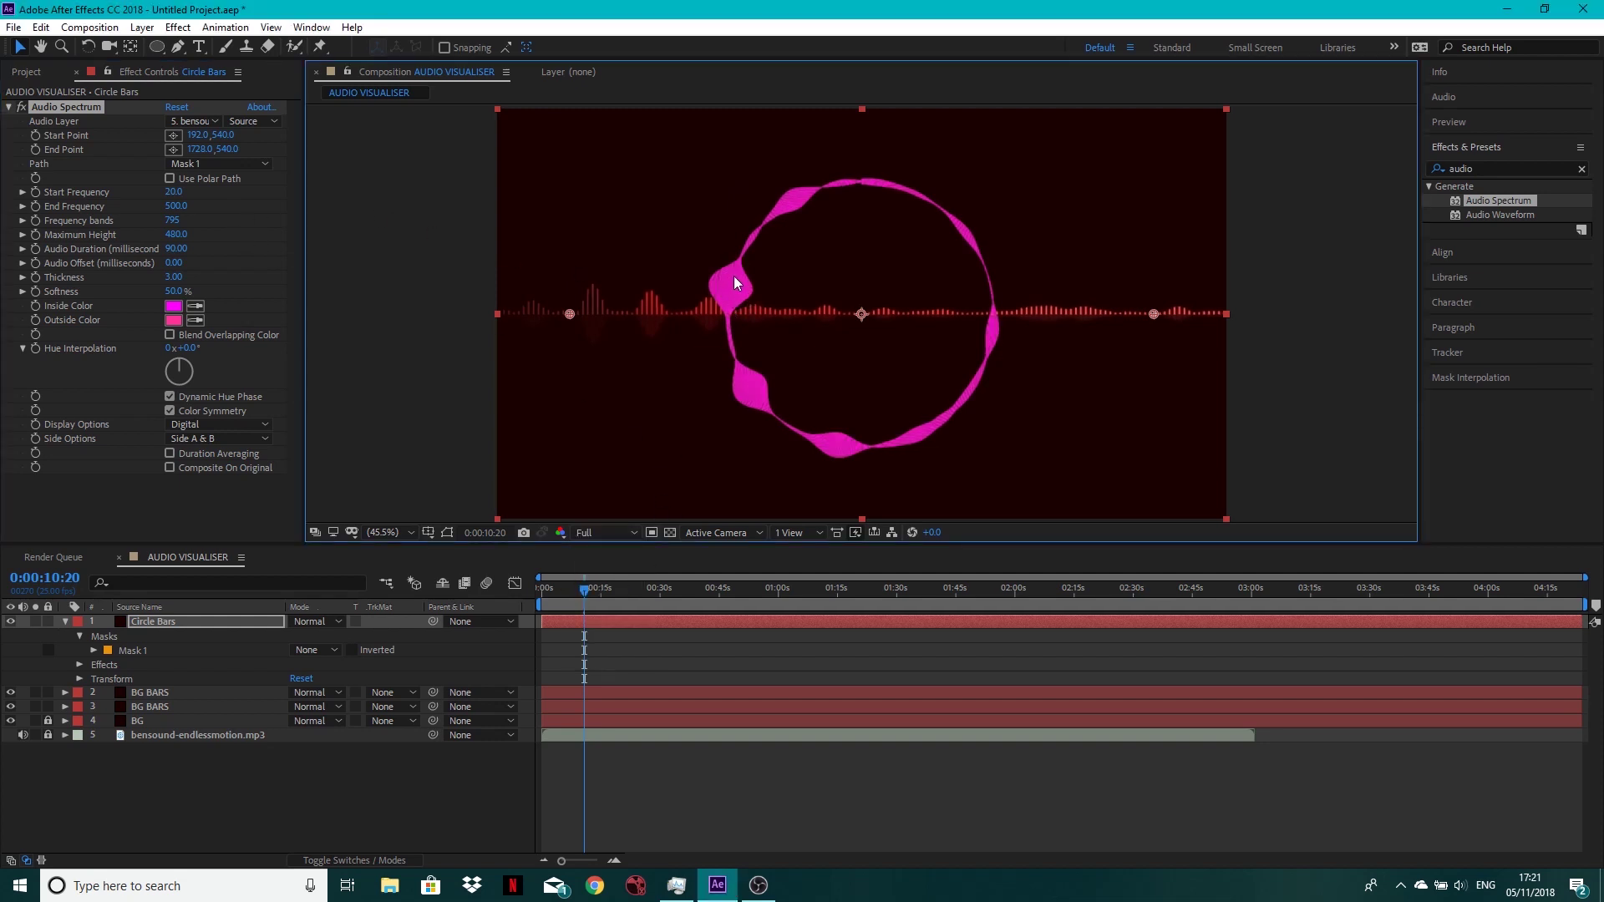
left_click(176, 206)
type("350")
key("Return")
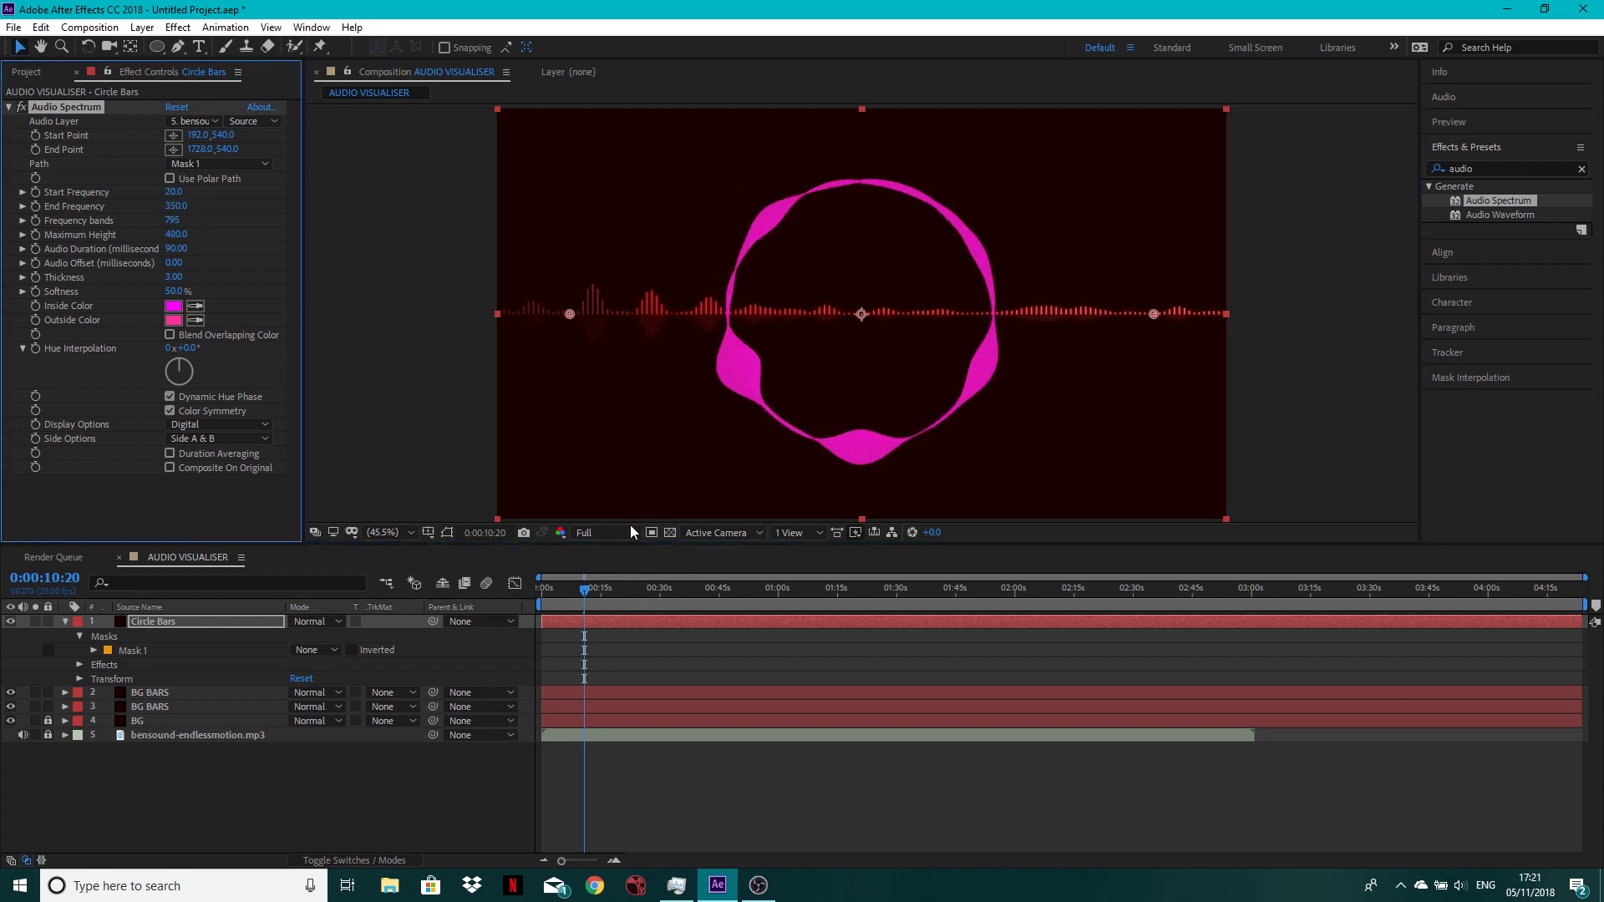
Set the spectrum's Maximum Height to 300, with the preview back at third resolution.
left_click(628, 533)
left_click(617, 615)
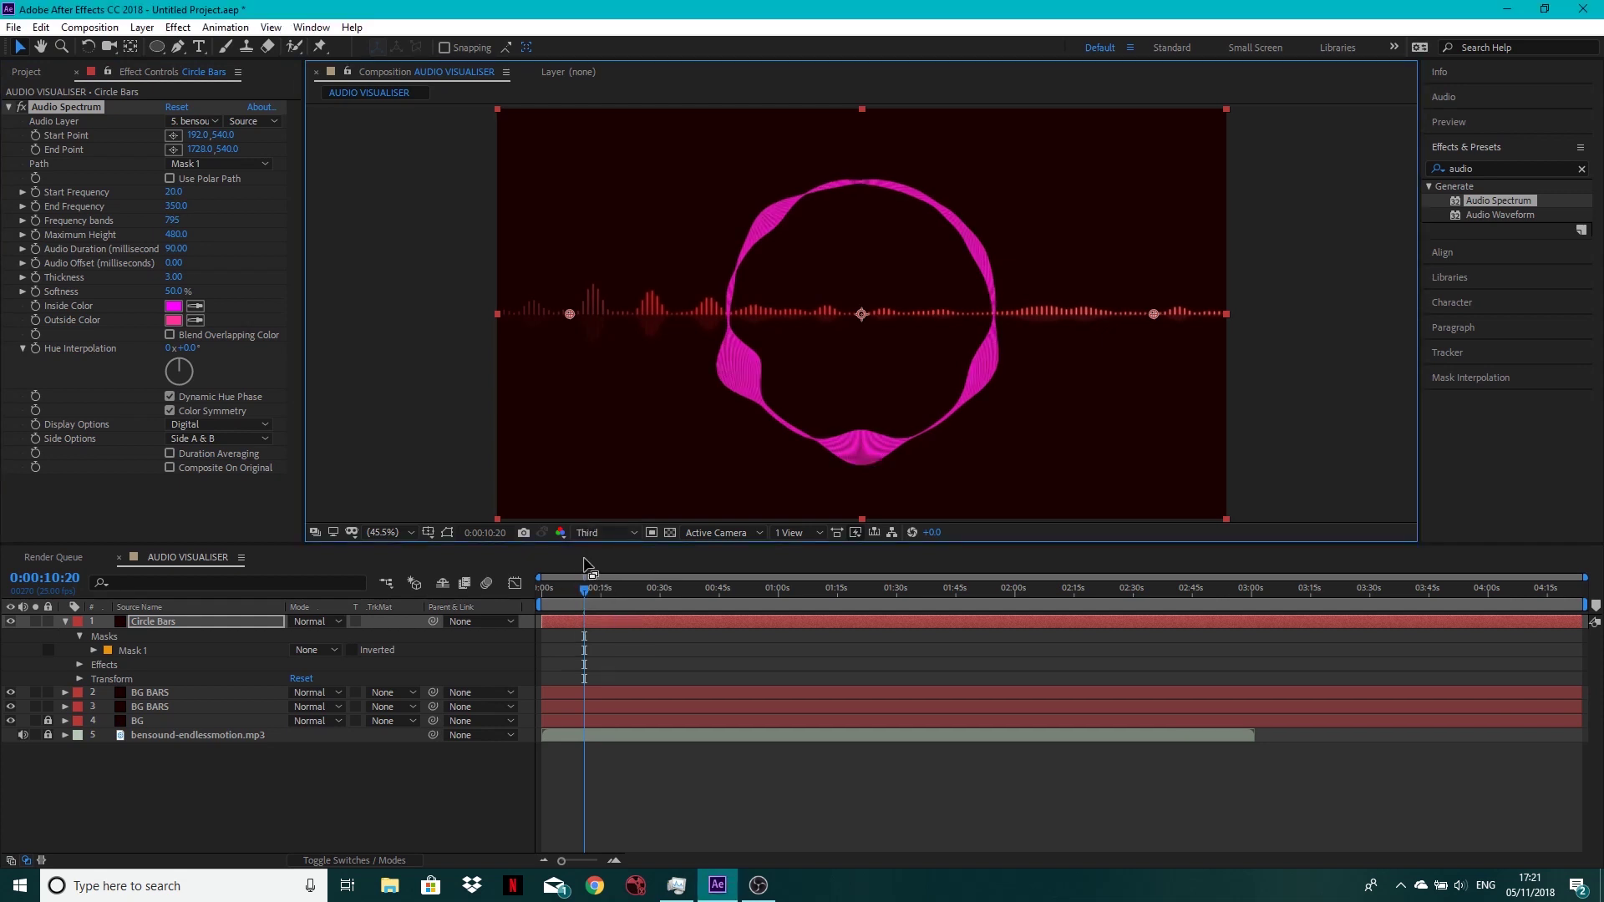
left_click_drag(585, 591, 586, 589)
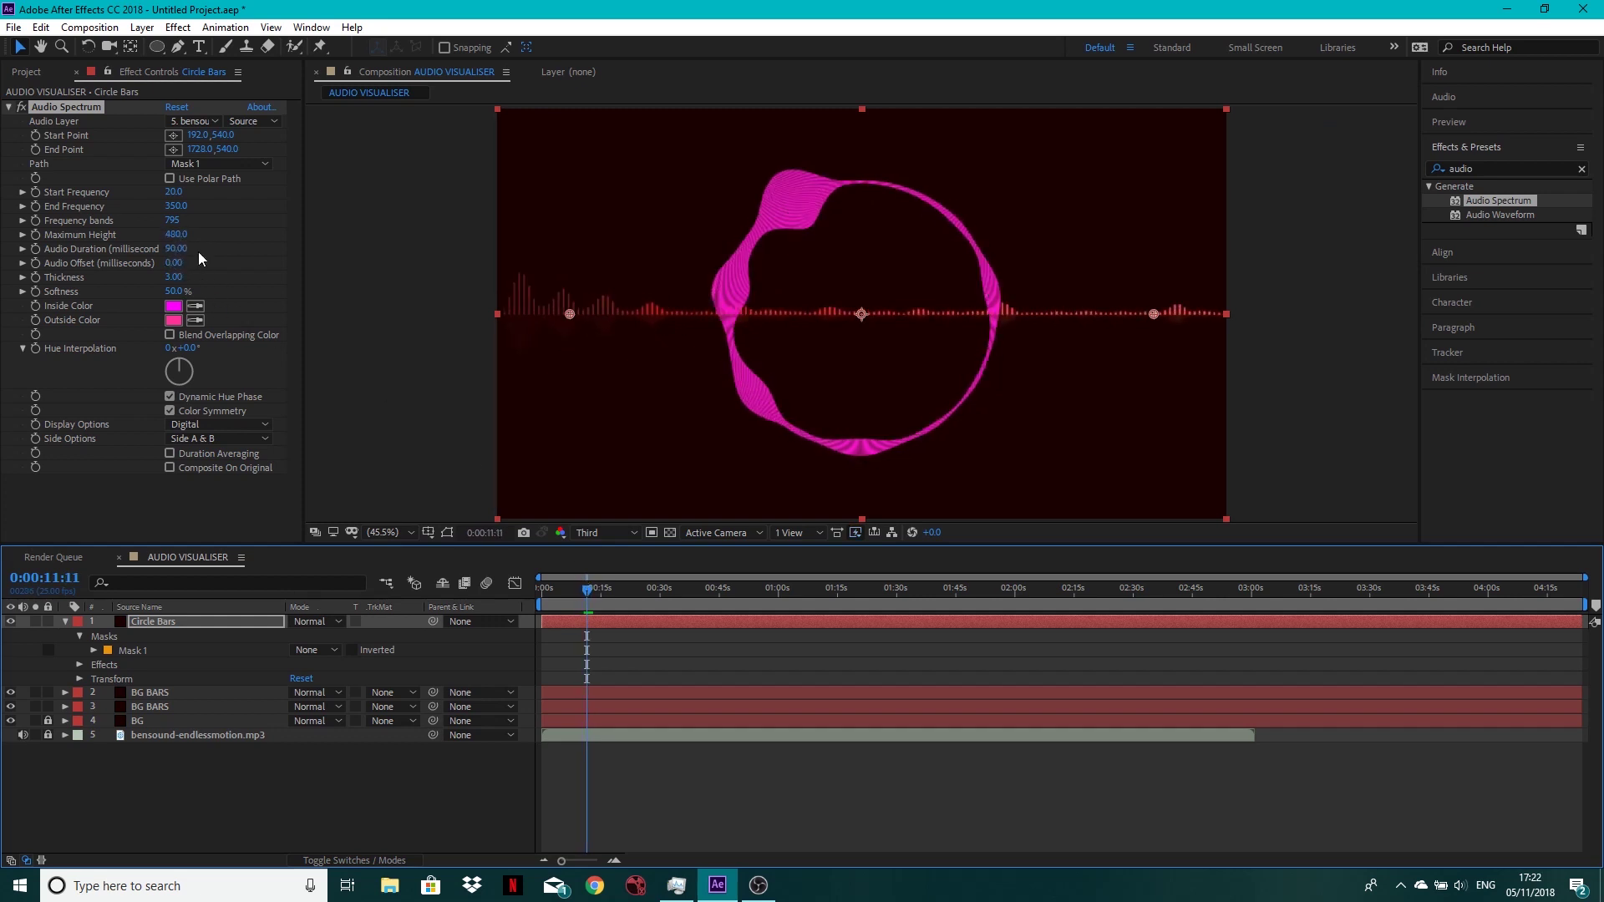
left_click(177, 235)
type("250")
key("Return")
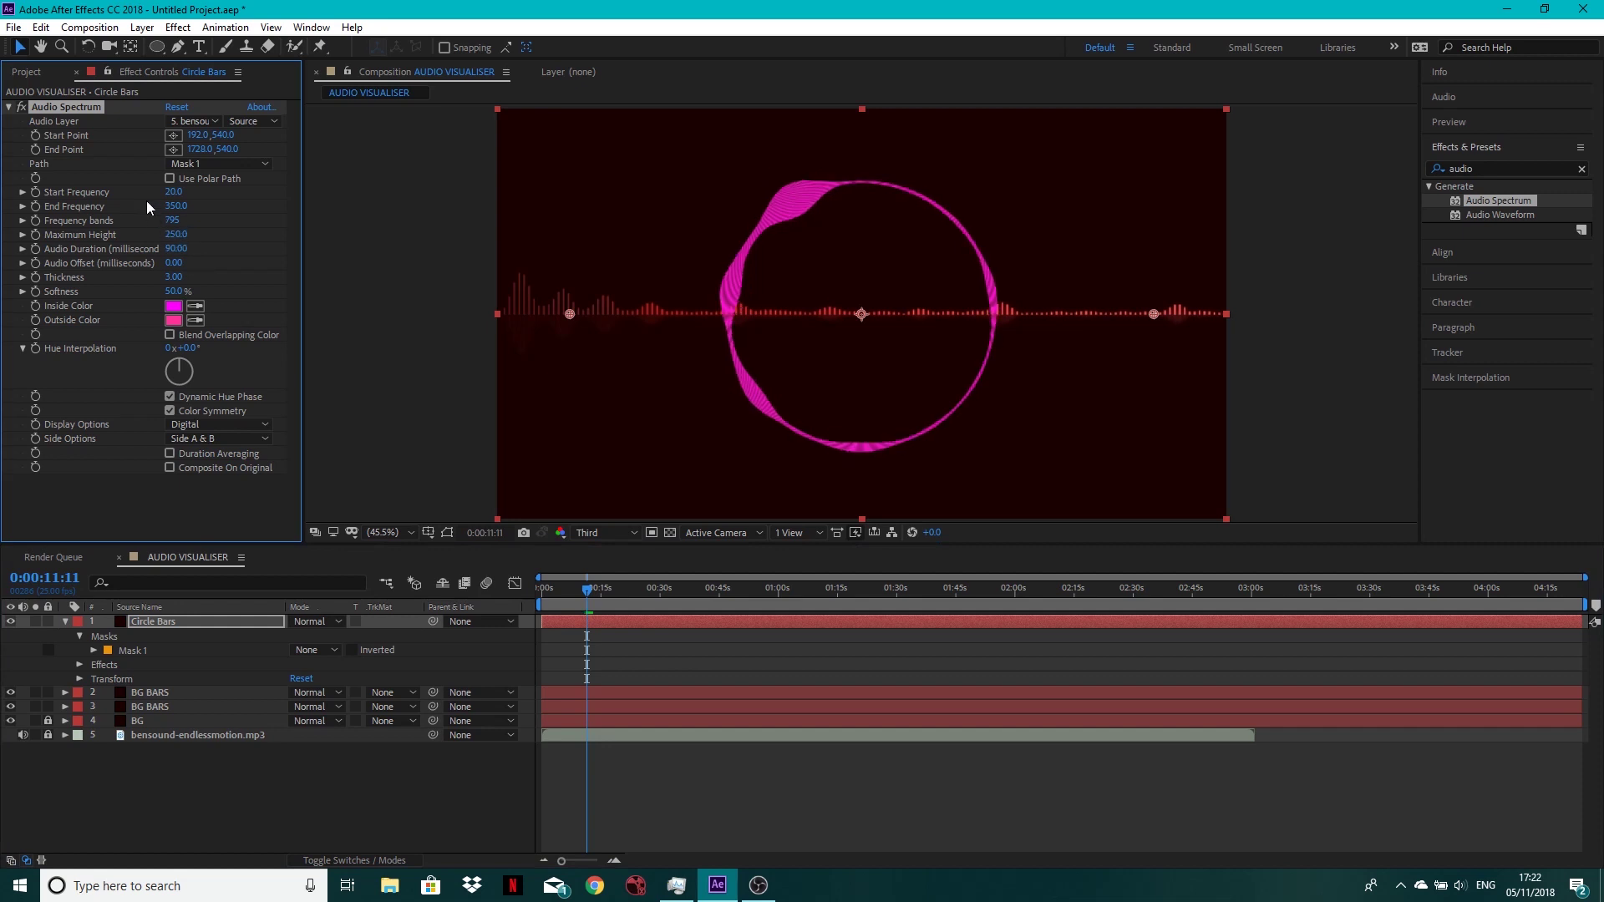
left_click(181, 236)
type("300")
key("Return")
Set the spectrum's Inside and Outside Colors to white (FFFFFF).
left_click(175, 307)
left_click_drag(101, 48, 24, 42)
left_click(387, 44)
left_click(174, 320)
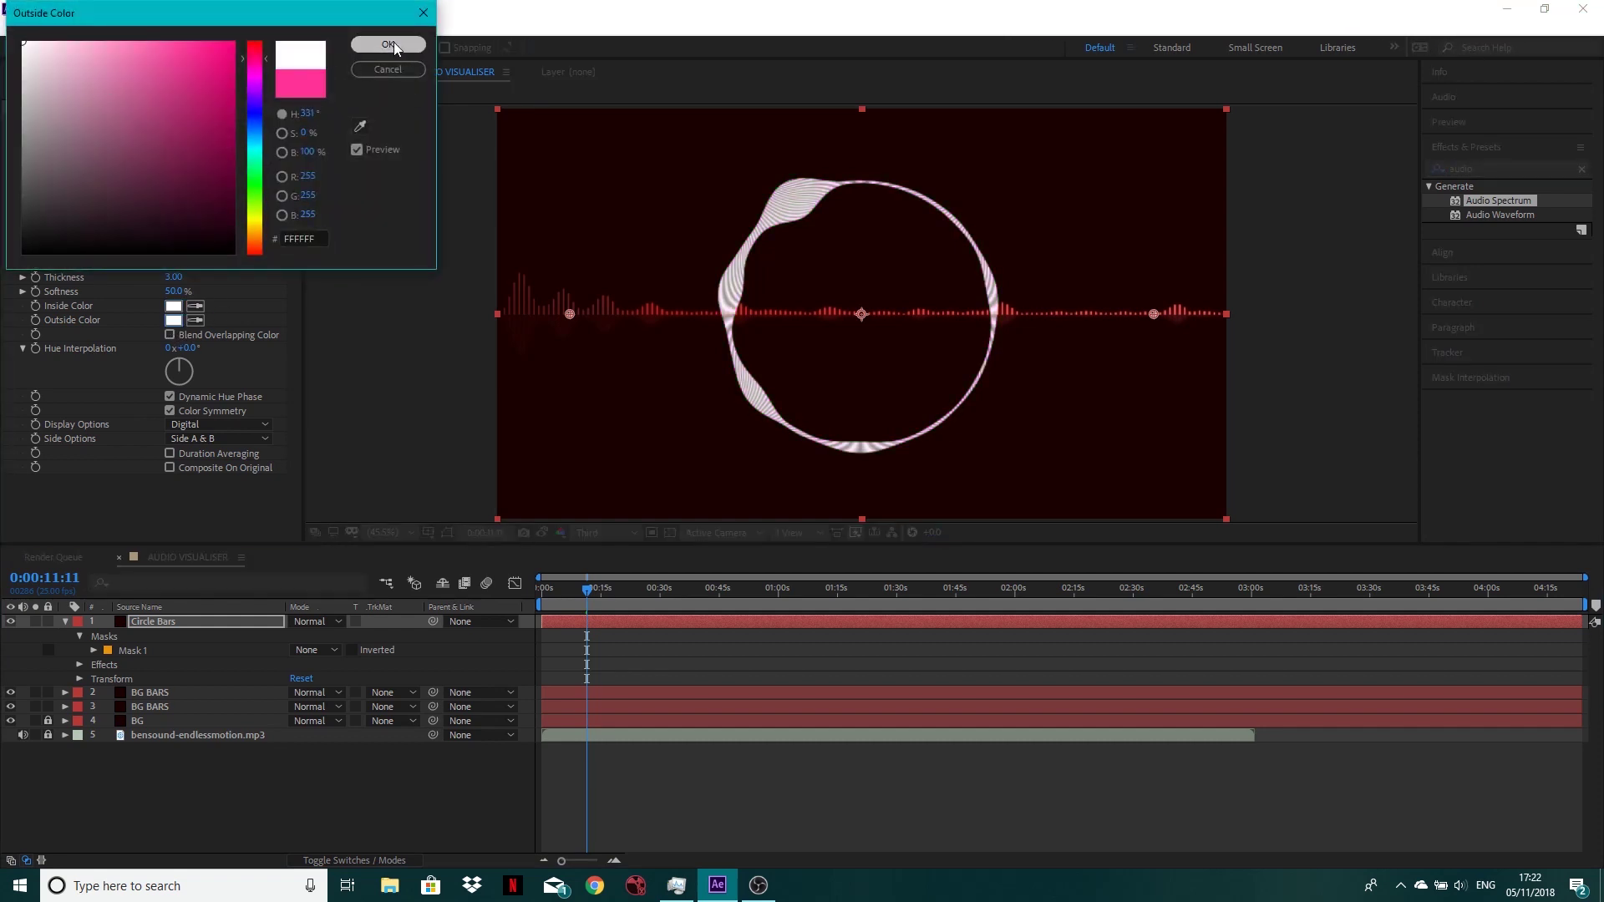
left_click(389, 45)
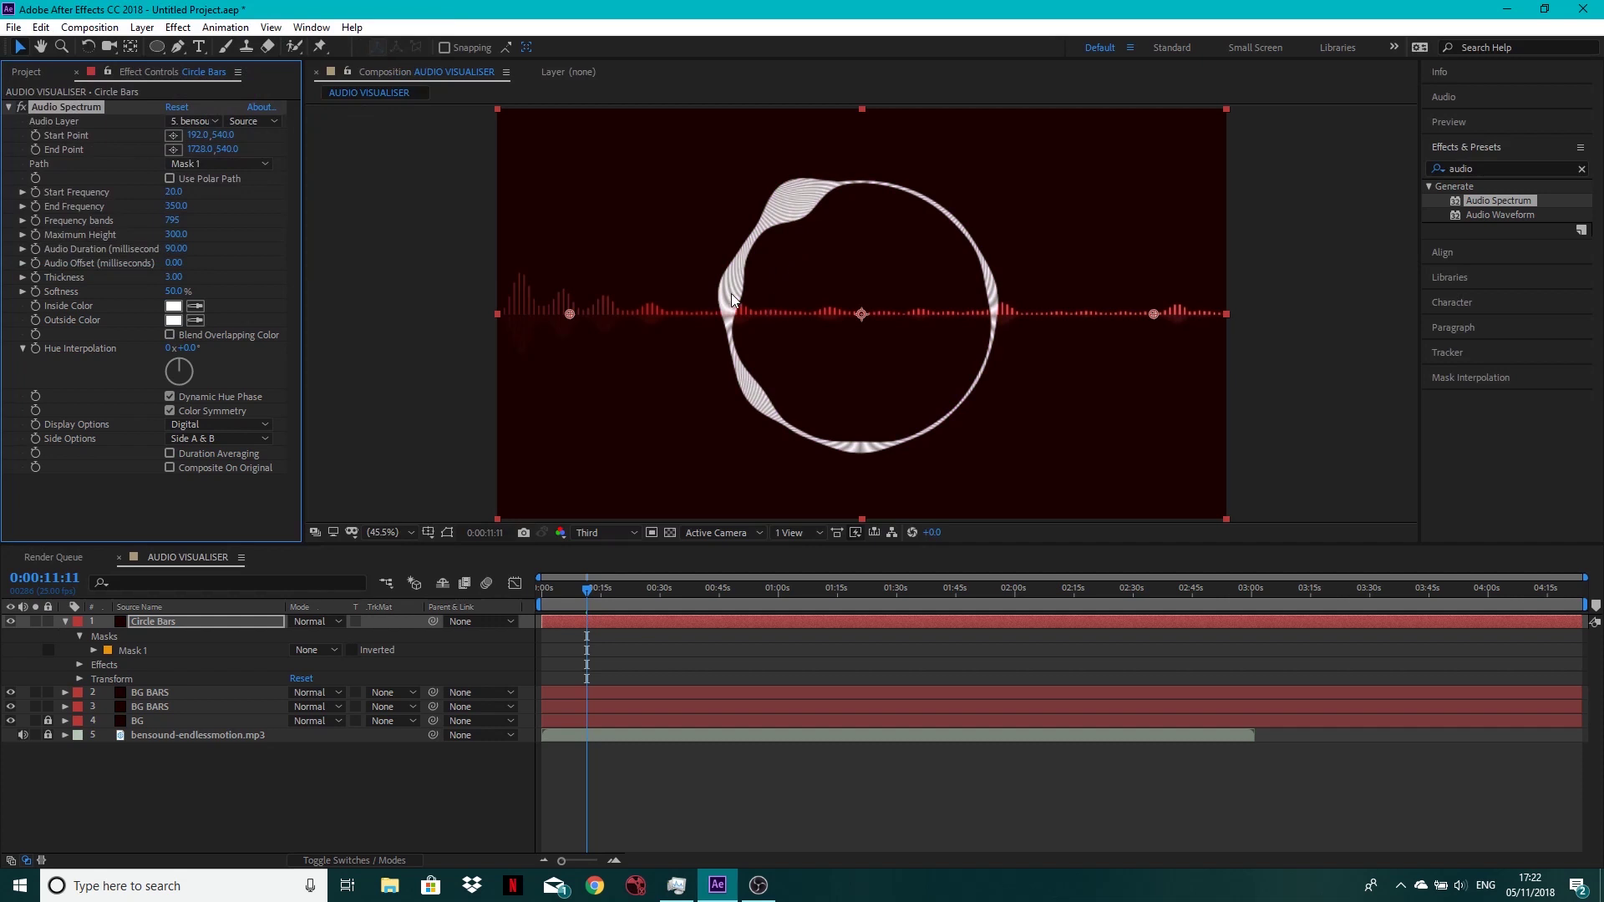
Set Side Options to Side B and collapse the Audio Spectrum effect.
left_click(633, 532)
left_click(617, 554)
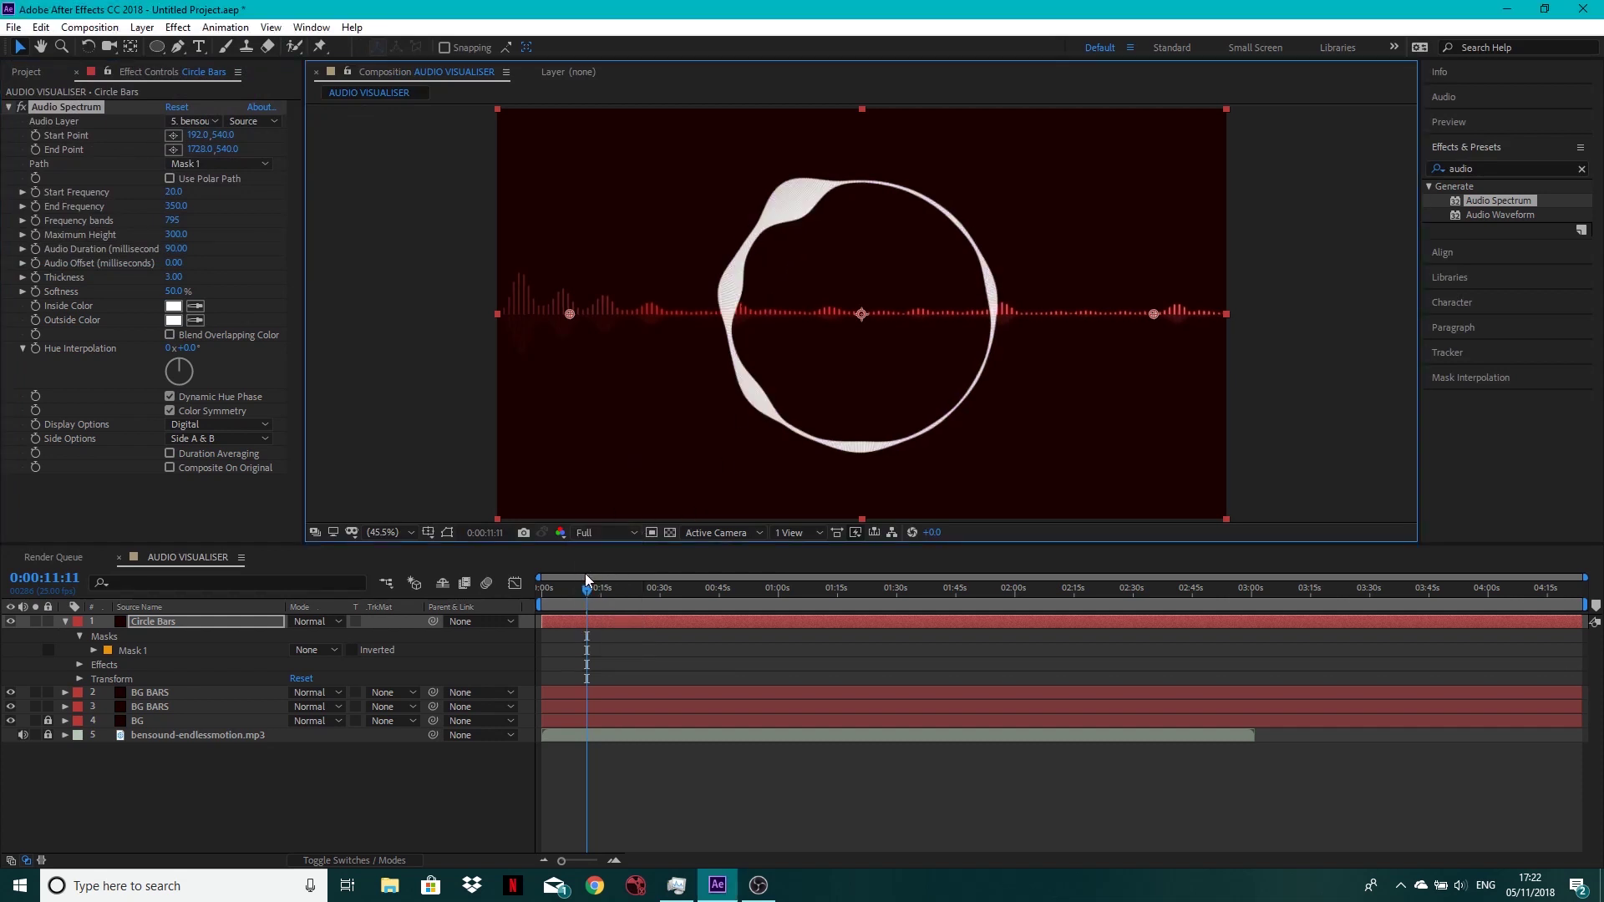
left_click(587, 534)
left_click(605, 610)
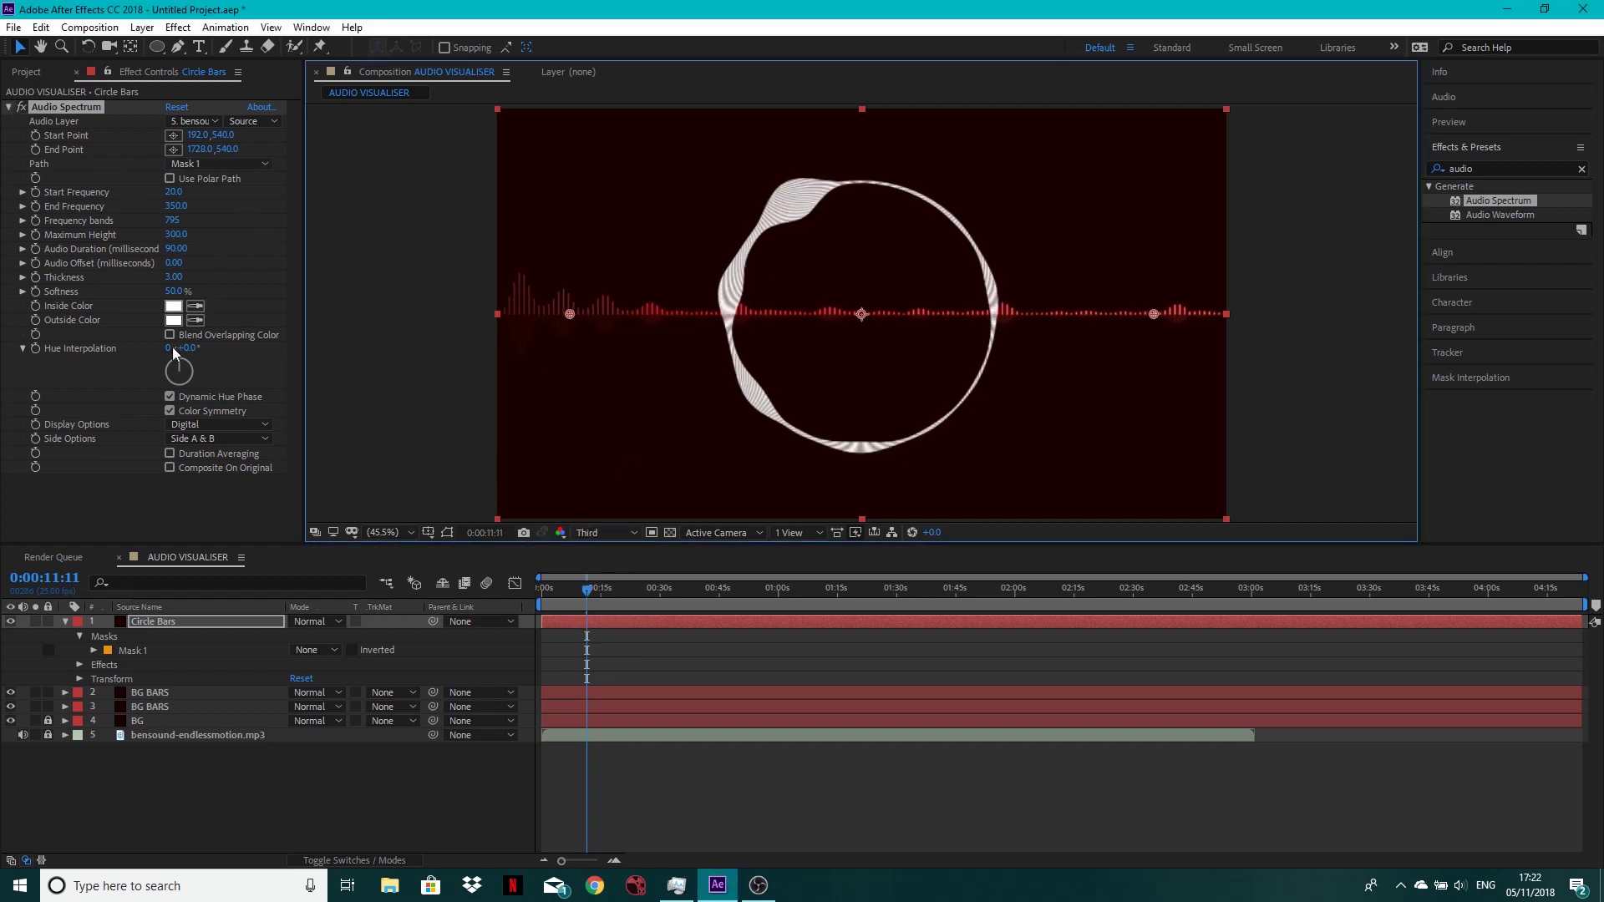
left_click(212, 438)
left_click(216, 474)
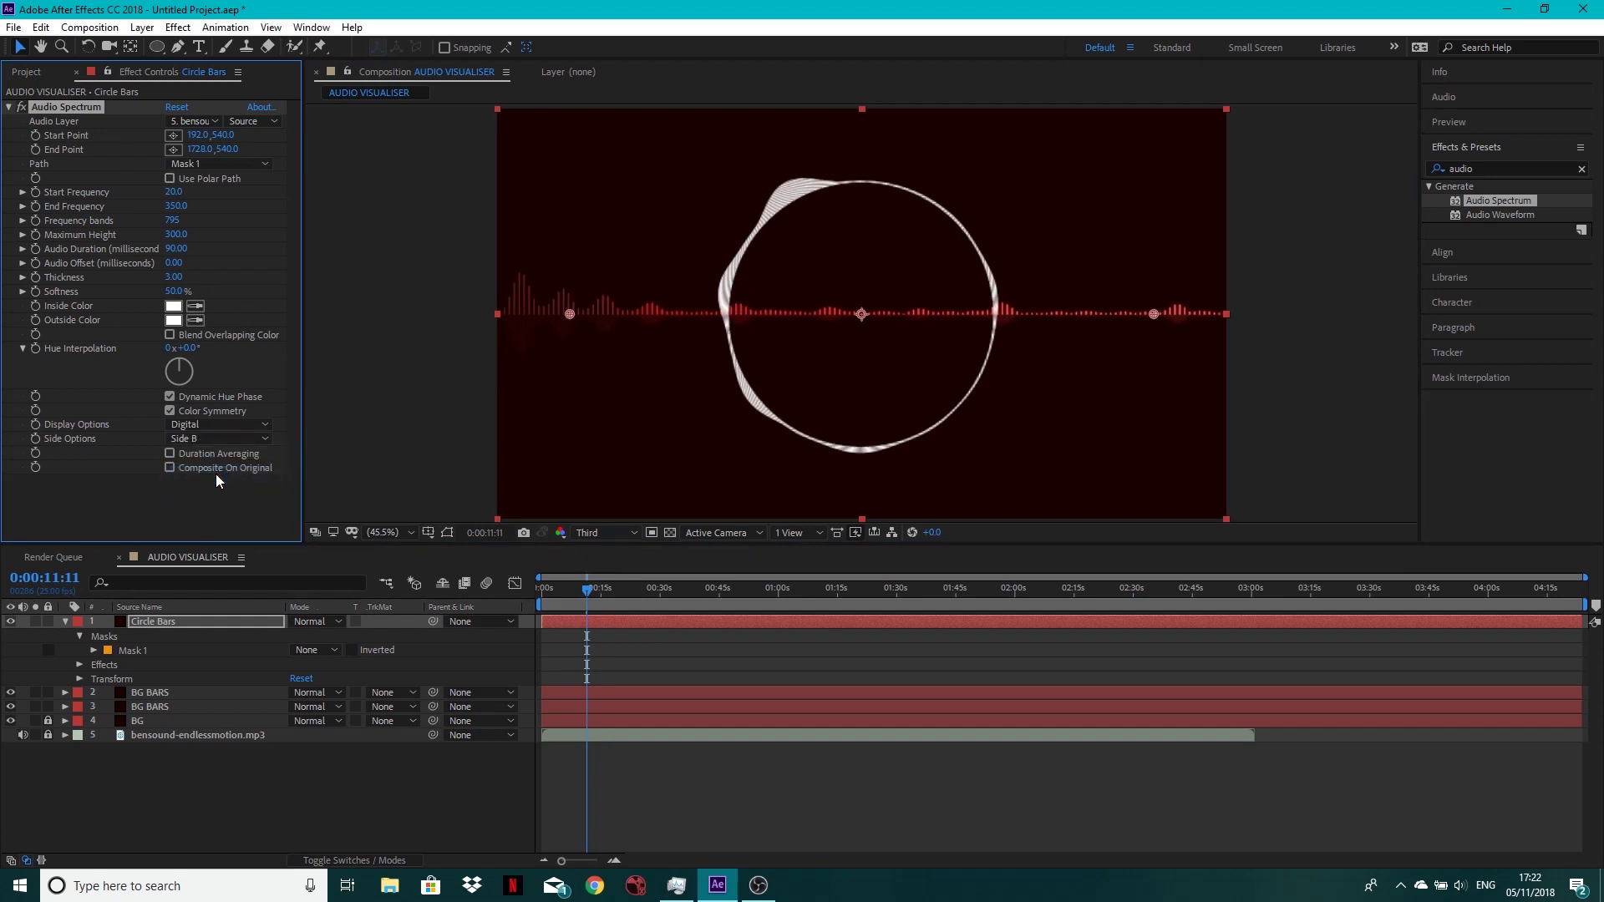
left_click(10, 107)
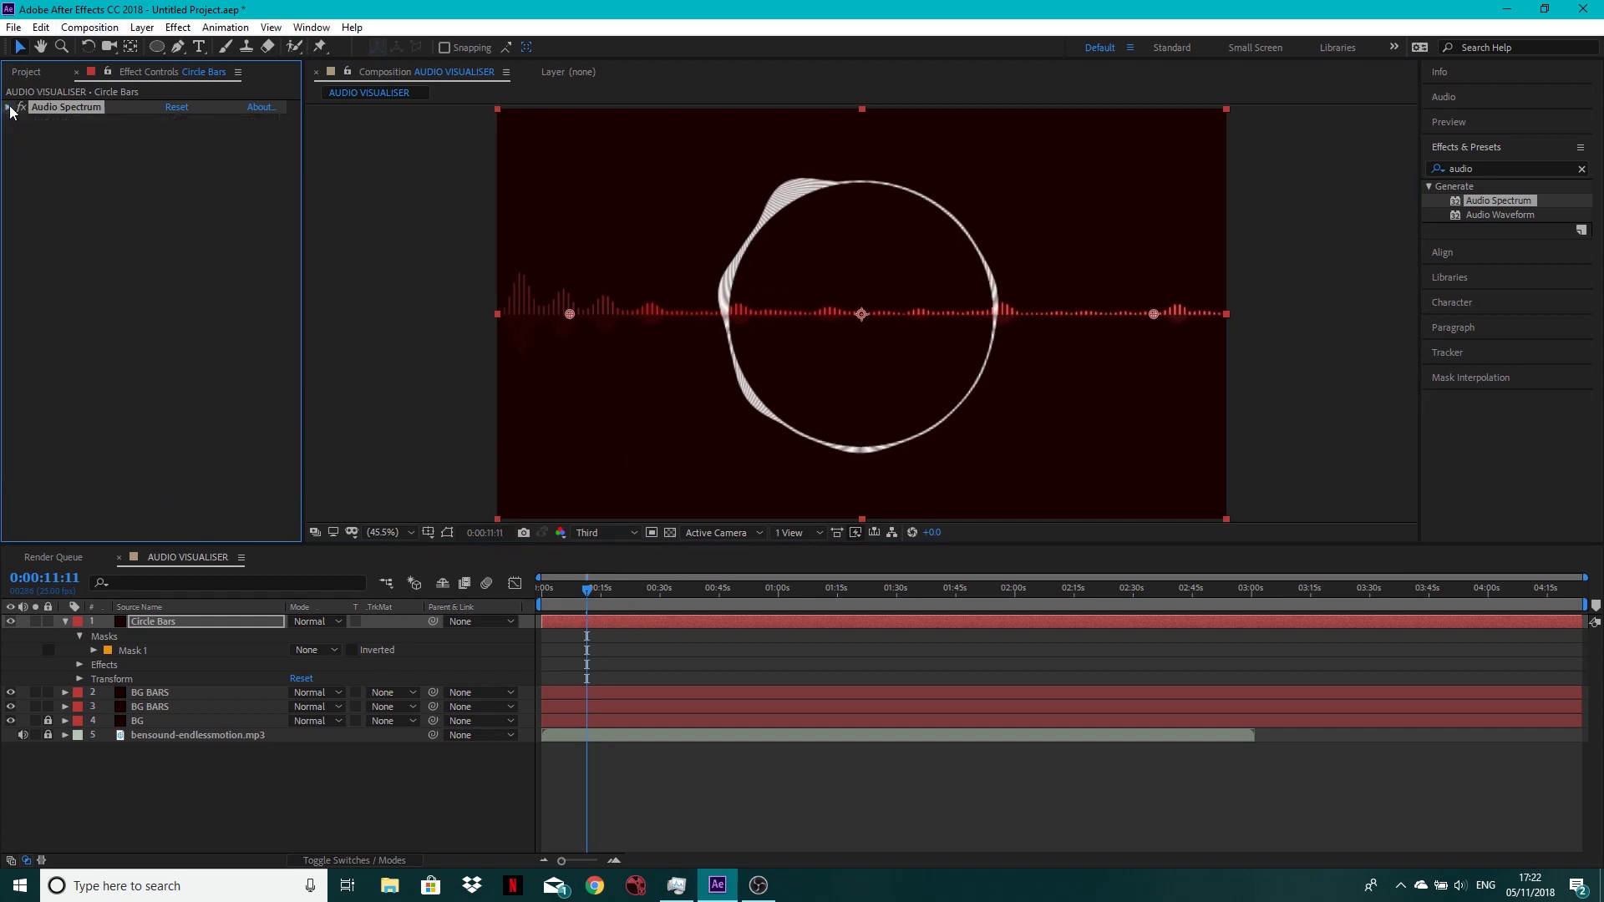
Apply 4-Color Gradient to Circle Bars, making Color 1 pale pink and Color 2 light red.
left_click(1440, 171)
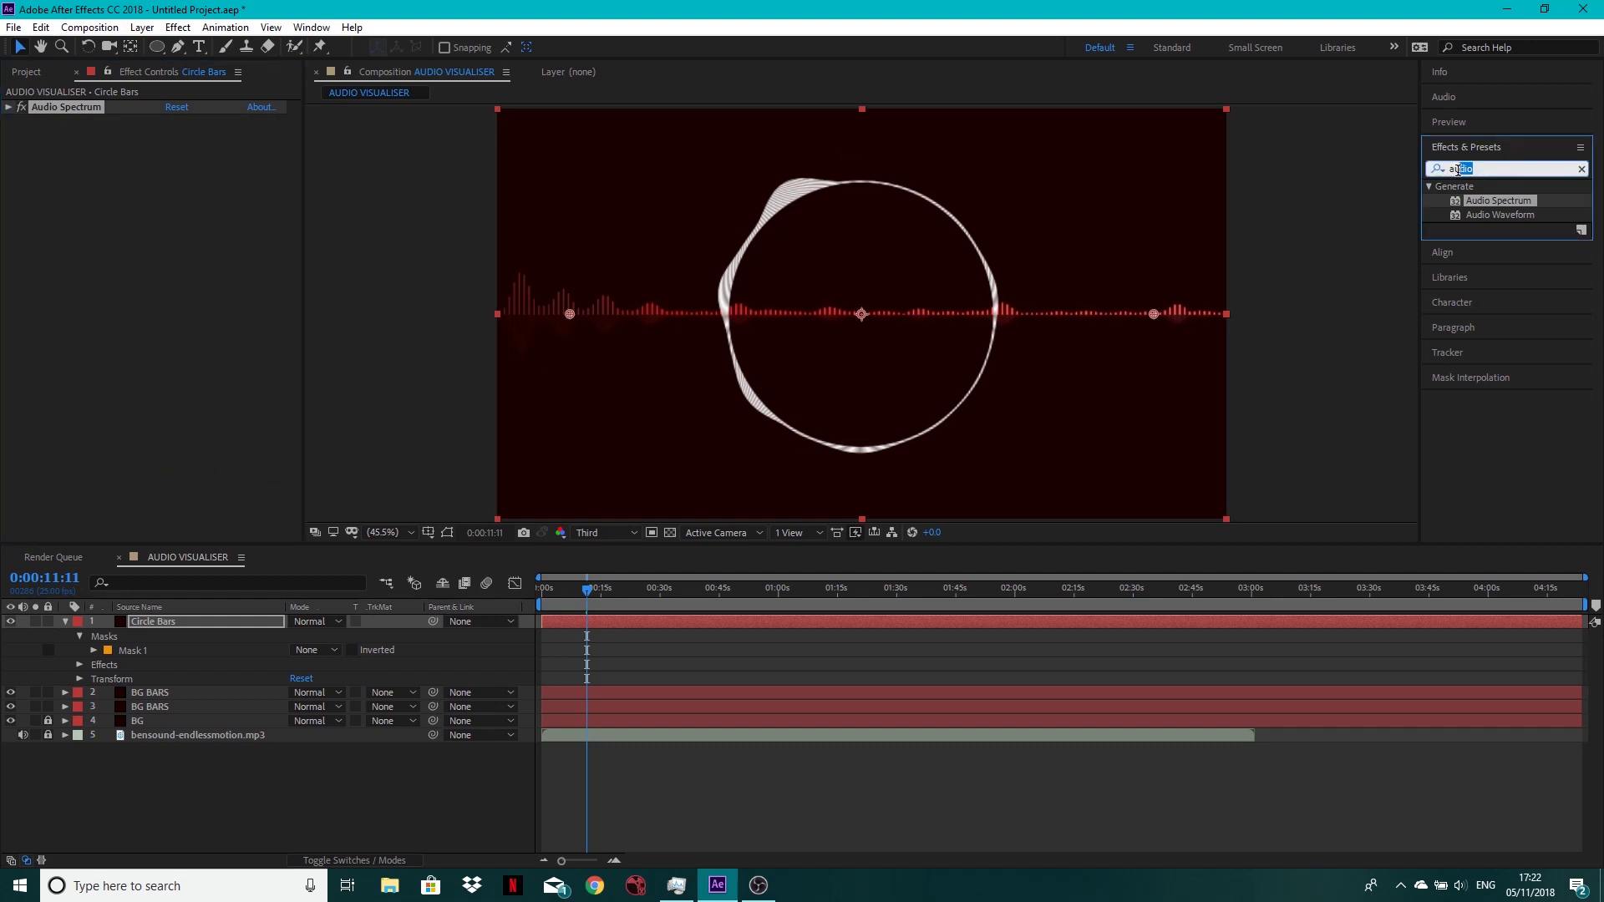
type("gradient")
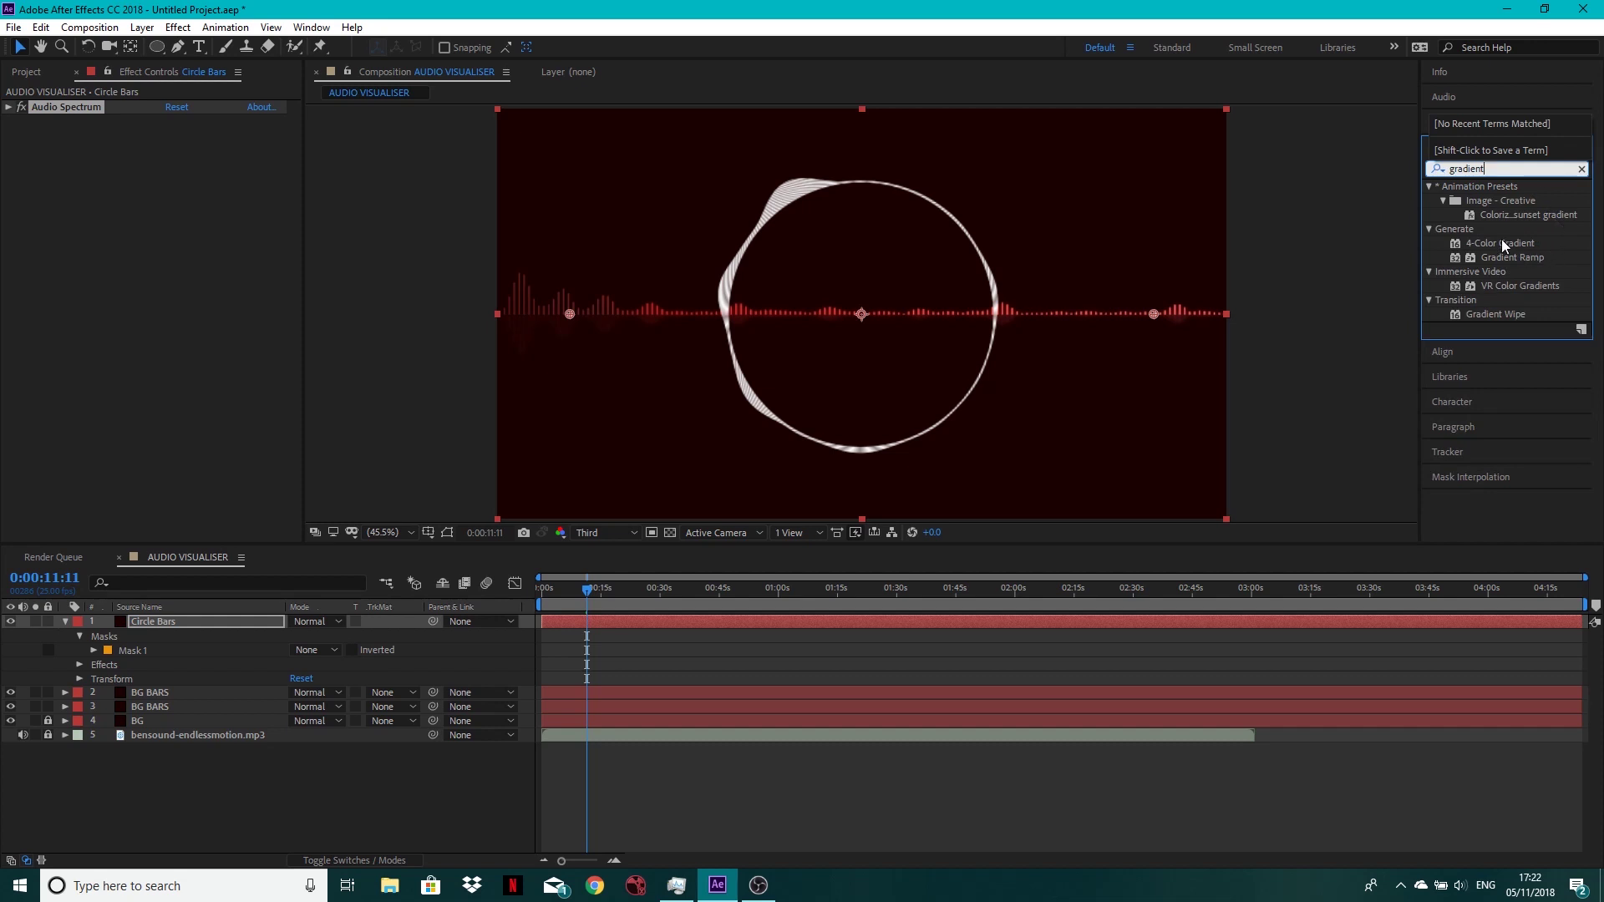
left_click_drag(1501, 243, 97, 313)
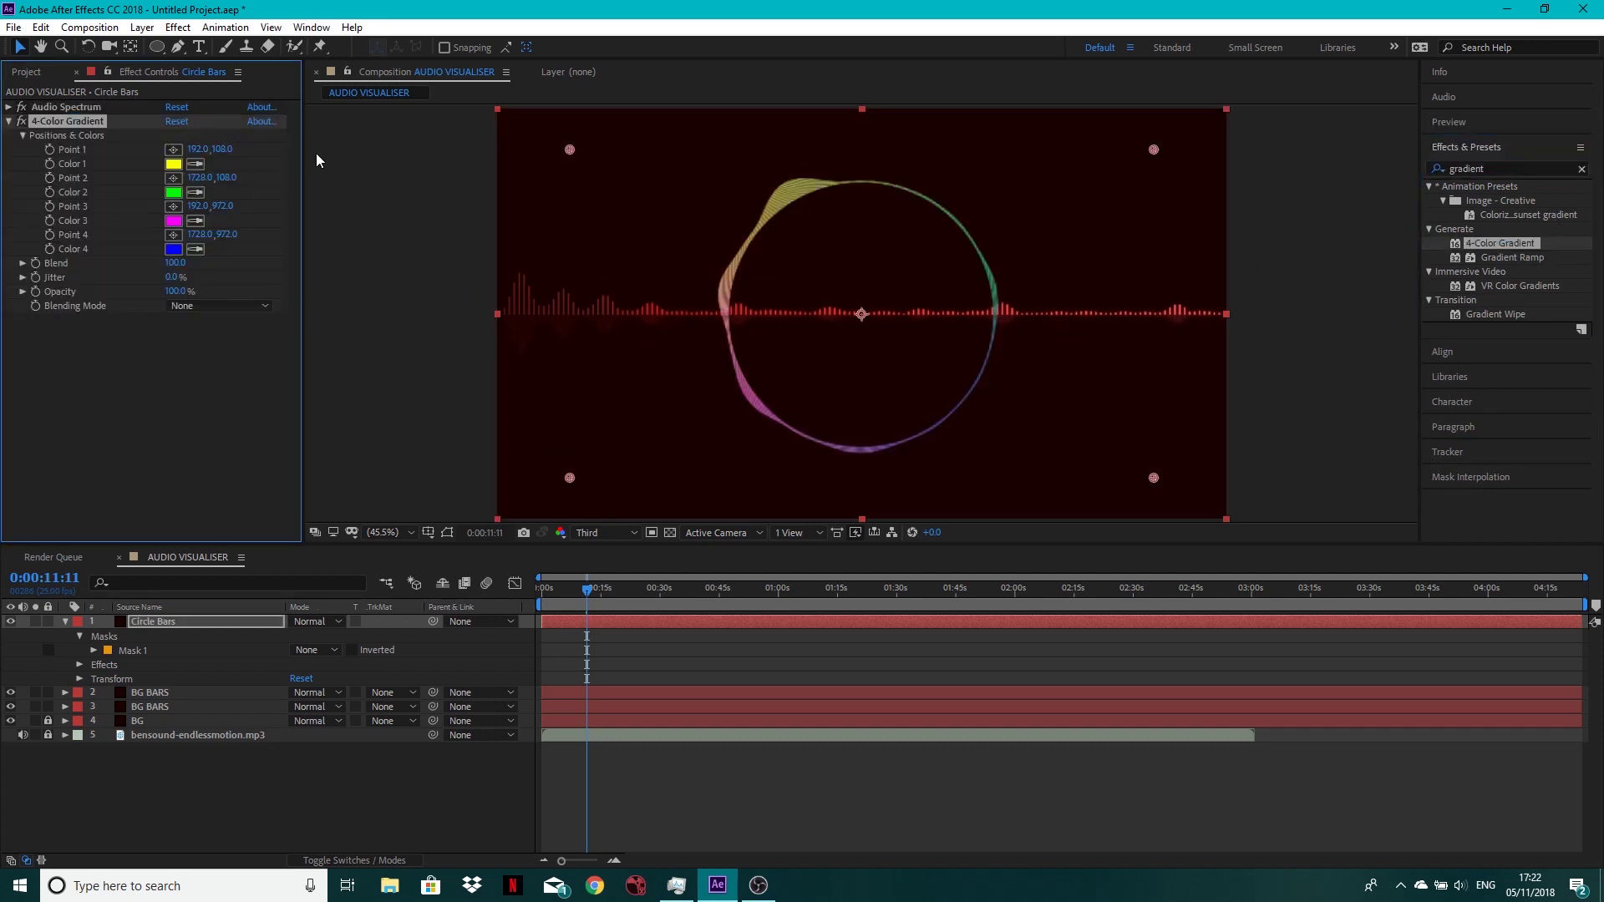
left_click(173, 163)
left_click_drag(254, 59, 255, 39)
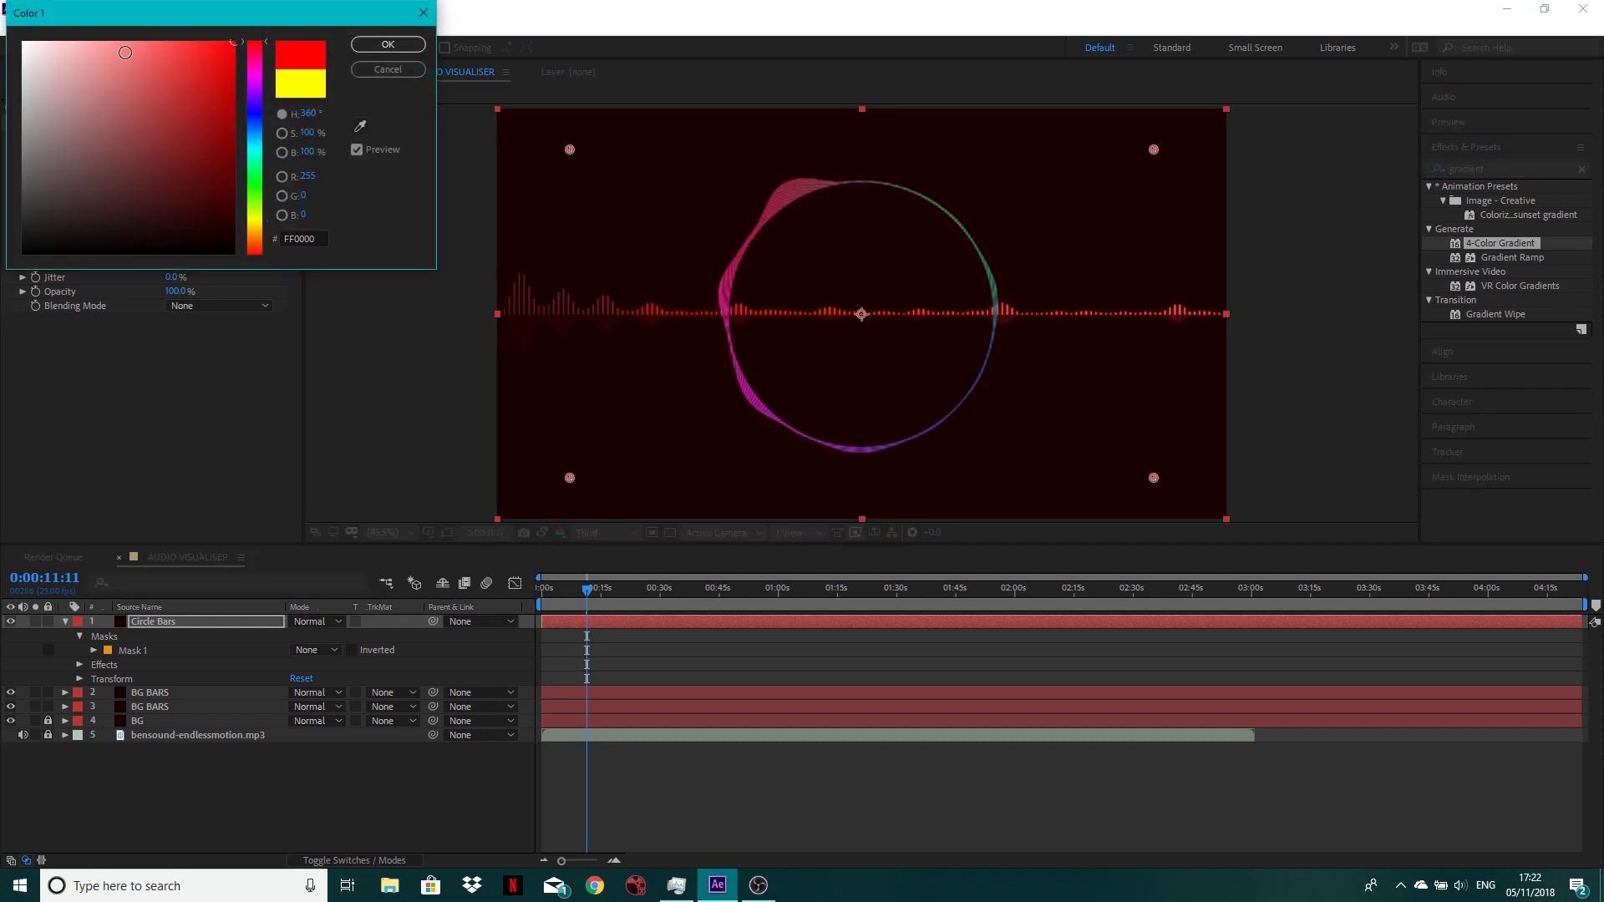
left_click_drag(122, 52, 94, 36)
left_click(386, 43)
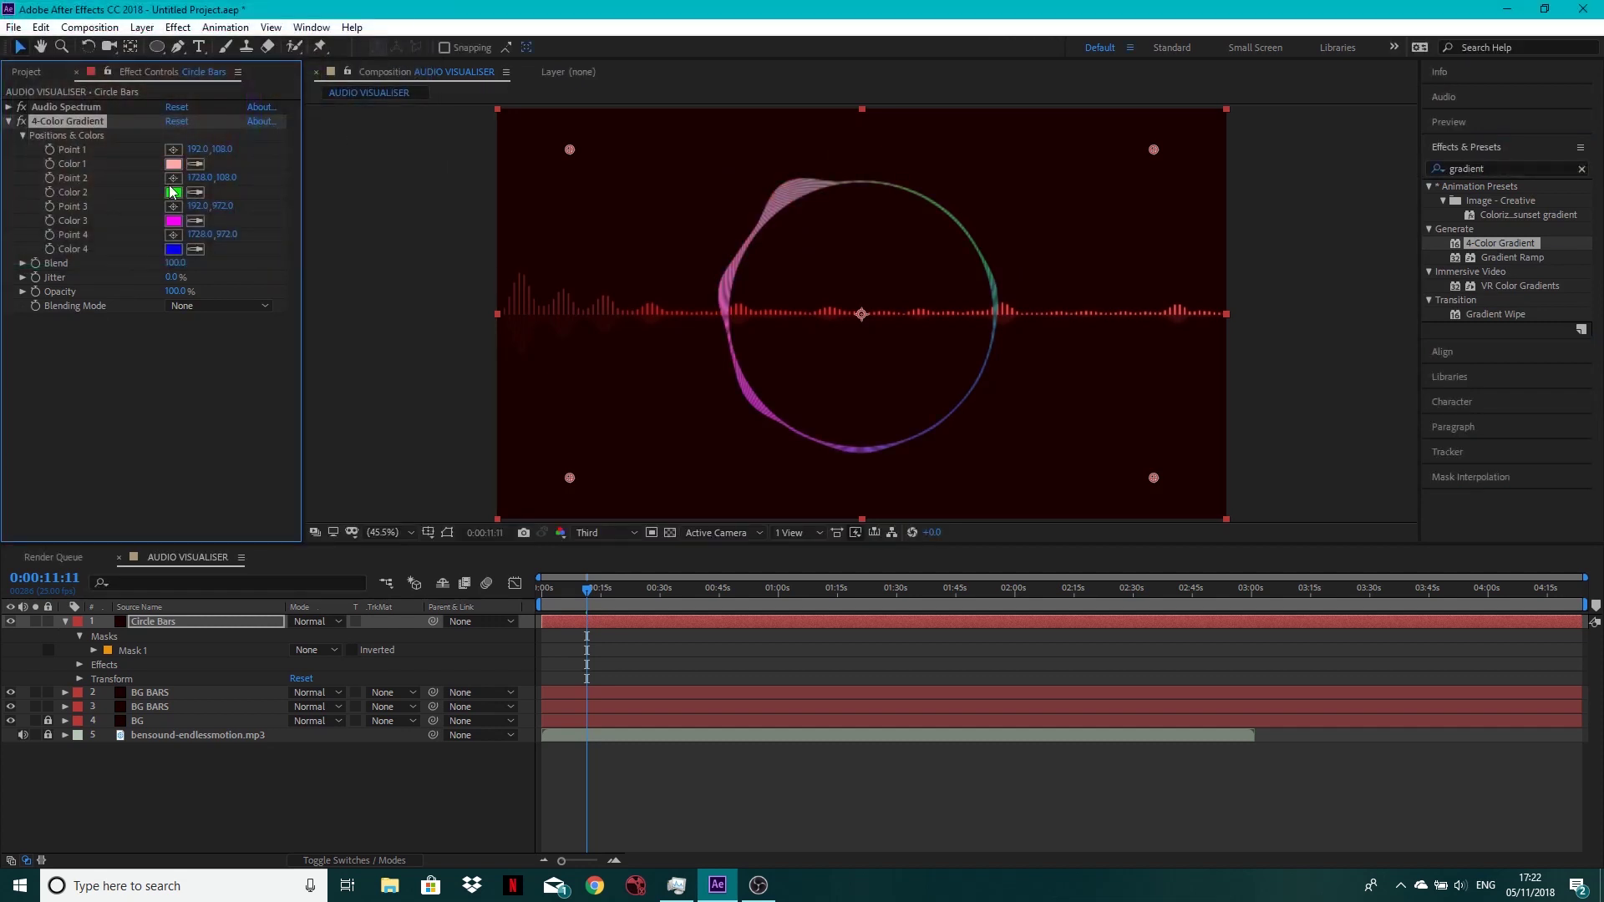
left_click(173, 198)
mouse_move(255, 58)
left_mouse_down()
mouse_move(255, 40)
mouse_move(147, 48)
mouse_move(164, 41)
left_mouse_up()
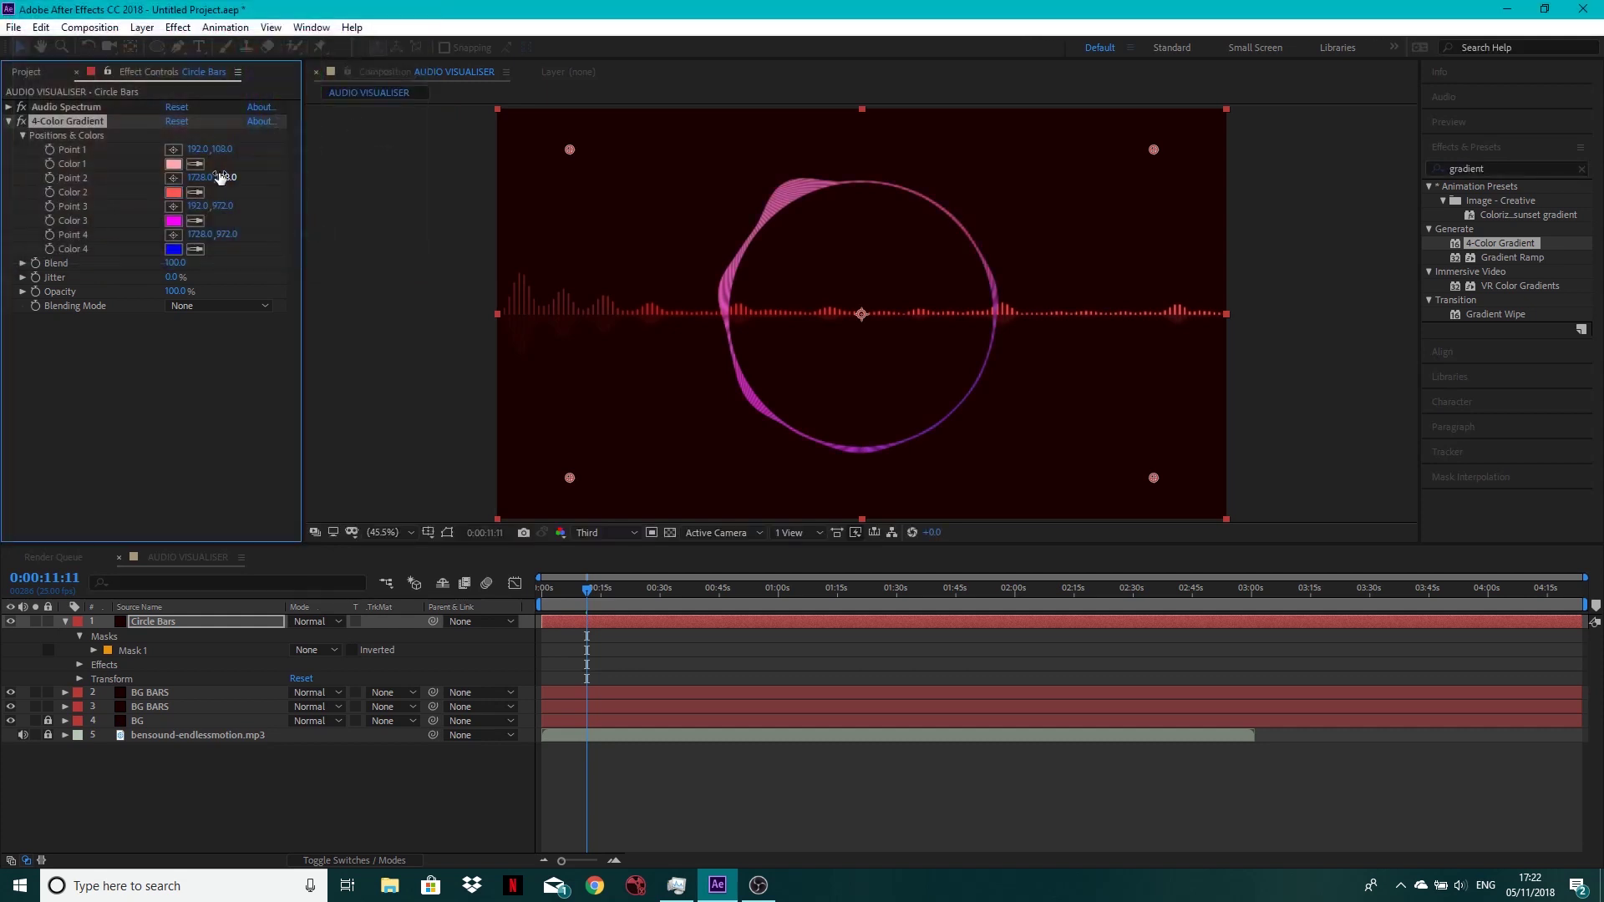
Set gradient Color 3 to dark red and Color 4 to pure red FF0000.
left_click(172, 221)
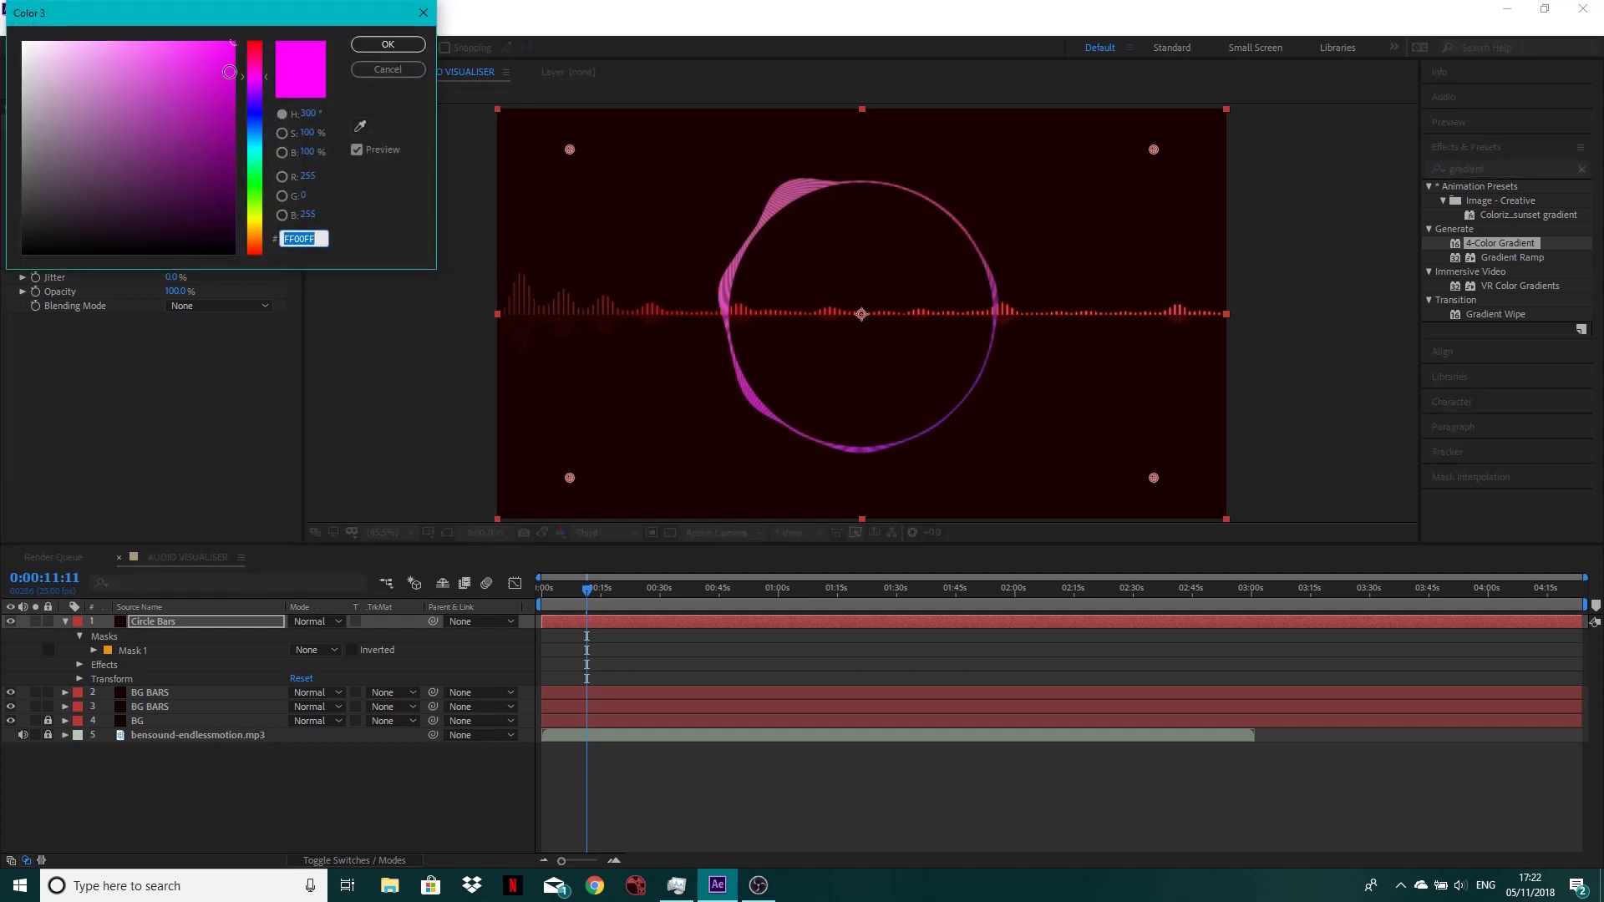
left_click(255, 41)
left_click_drag(234, 157, 239, 199)
left_click(375, 48)
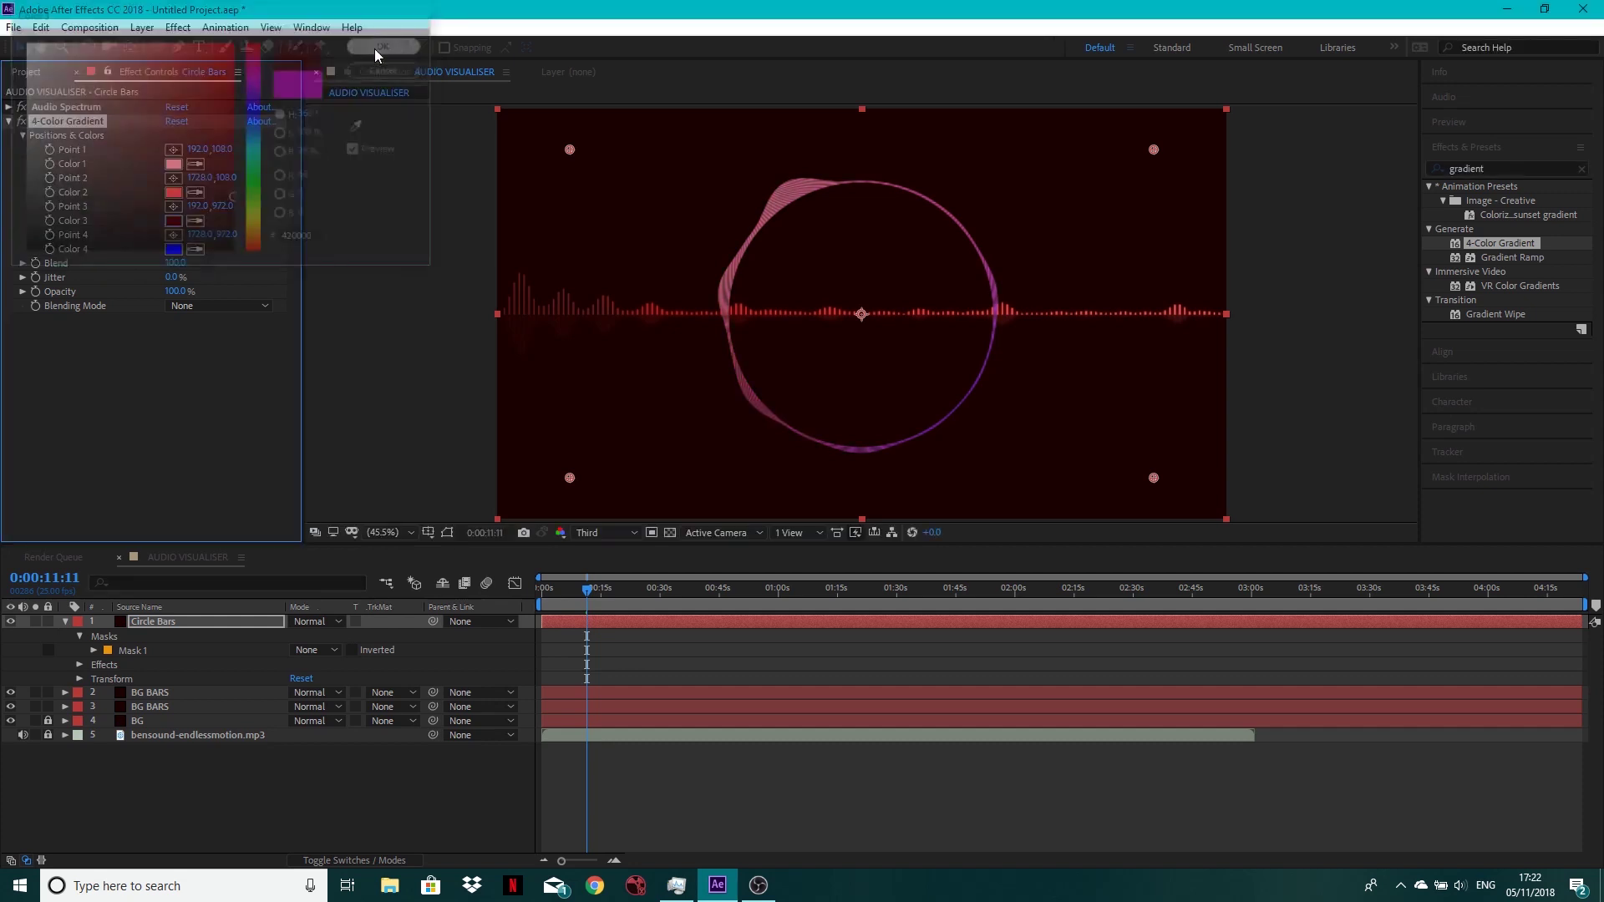
left_click(179, 249)
left_click(253, 41)
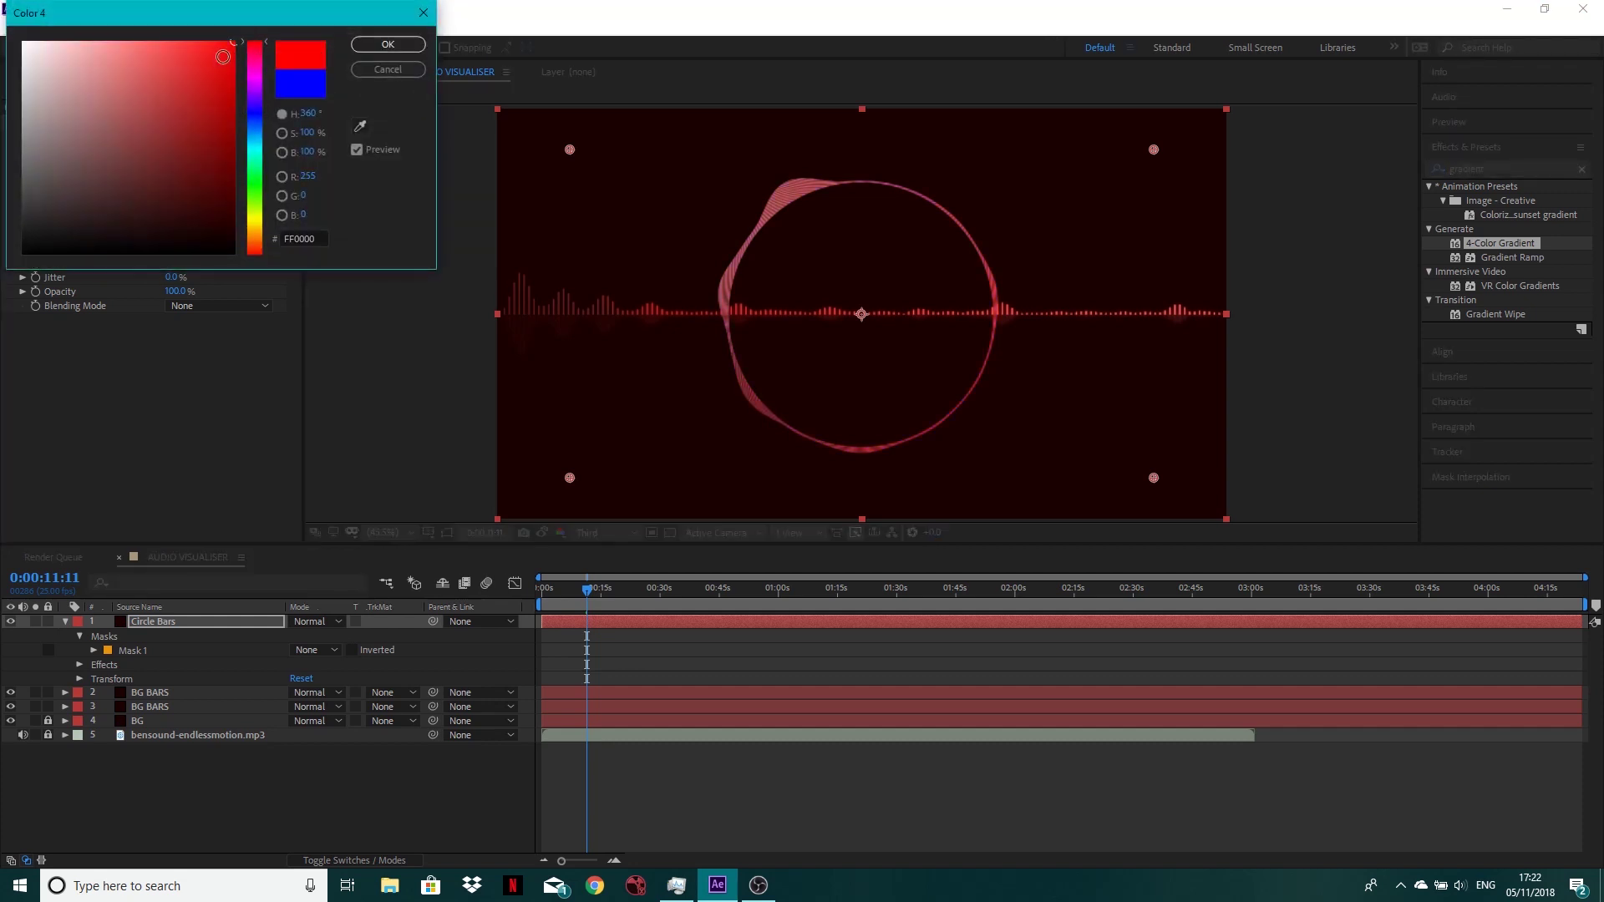
left_click(387, 45)
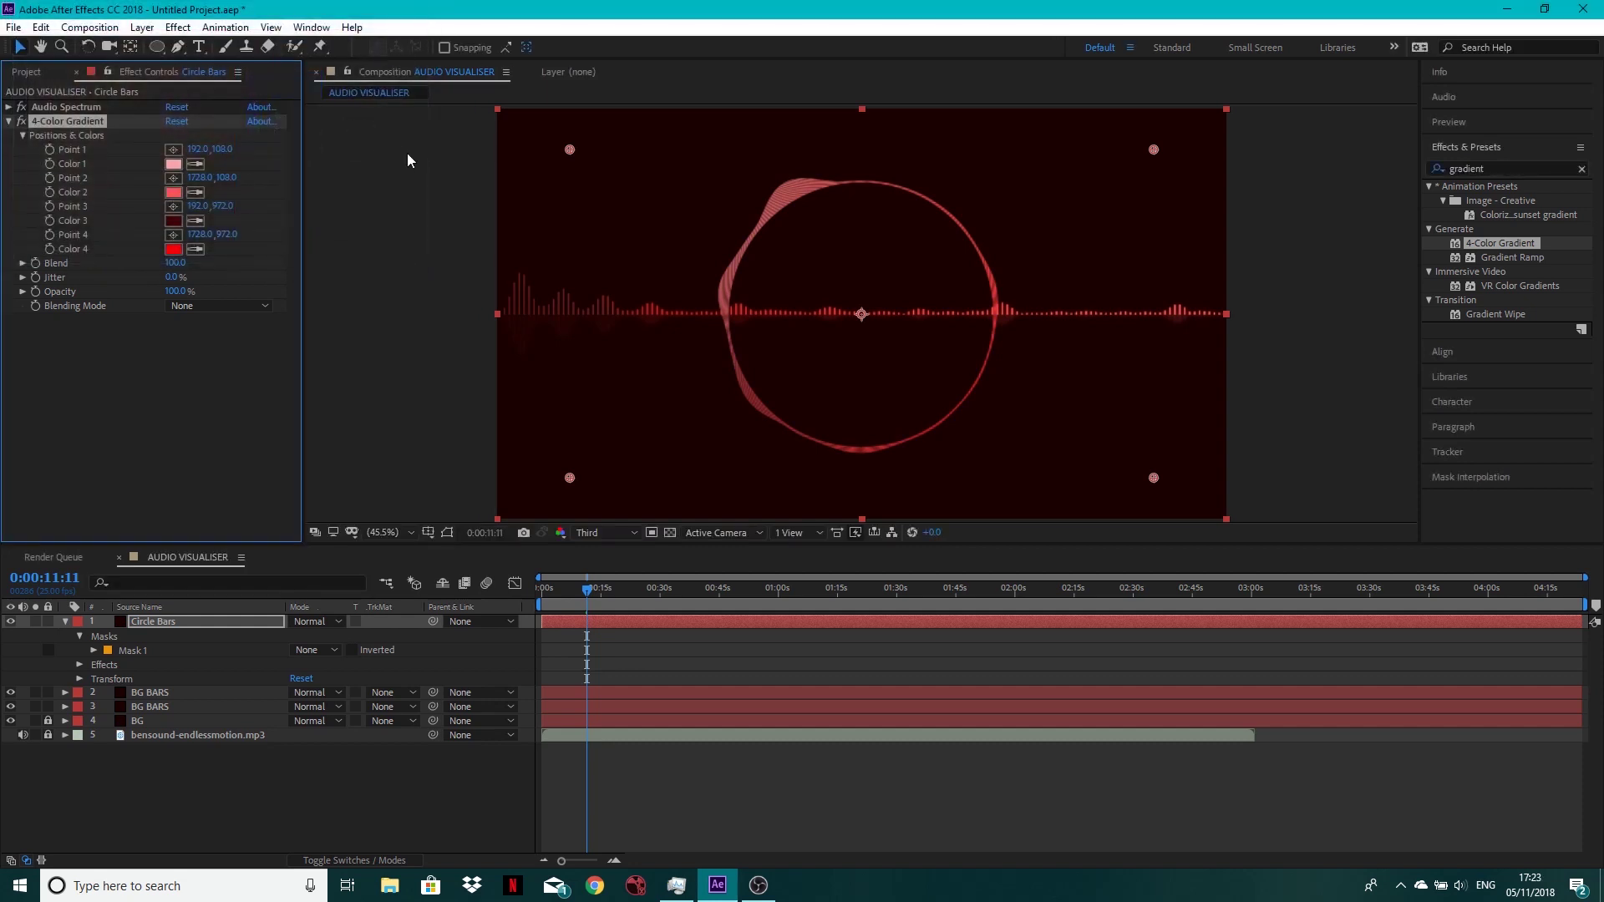
Move gradient Point 4 inward to 1417.9, 906.0 and collapse the effect.
left_click_drag(1158, 482, 1036, 452)
left_click(622, 536)
left_click(616, 577)
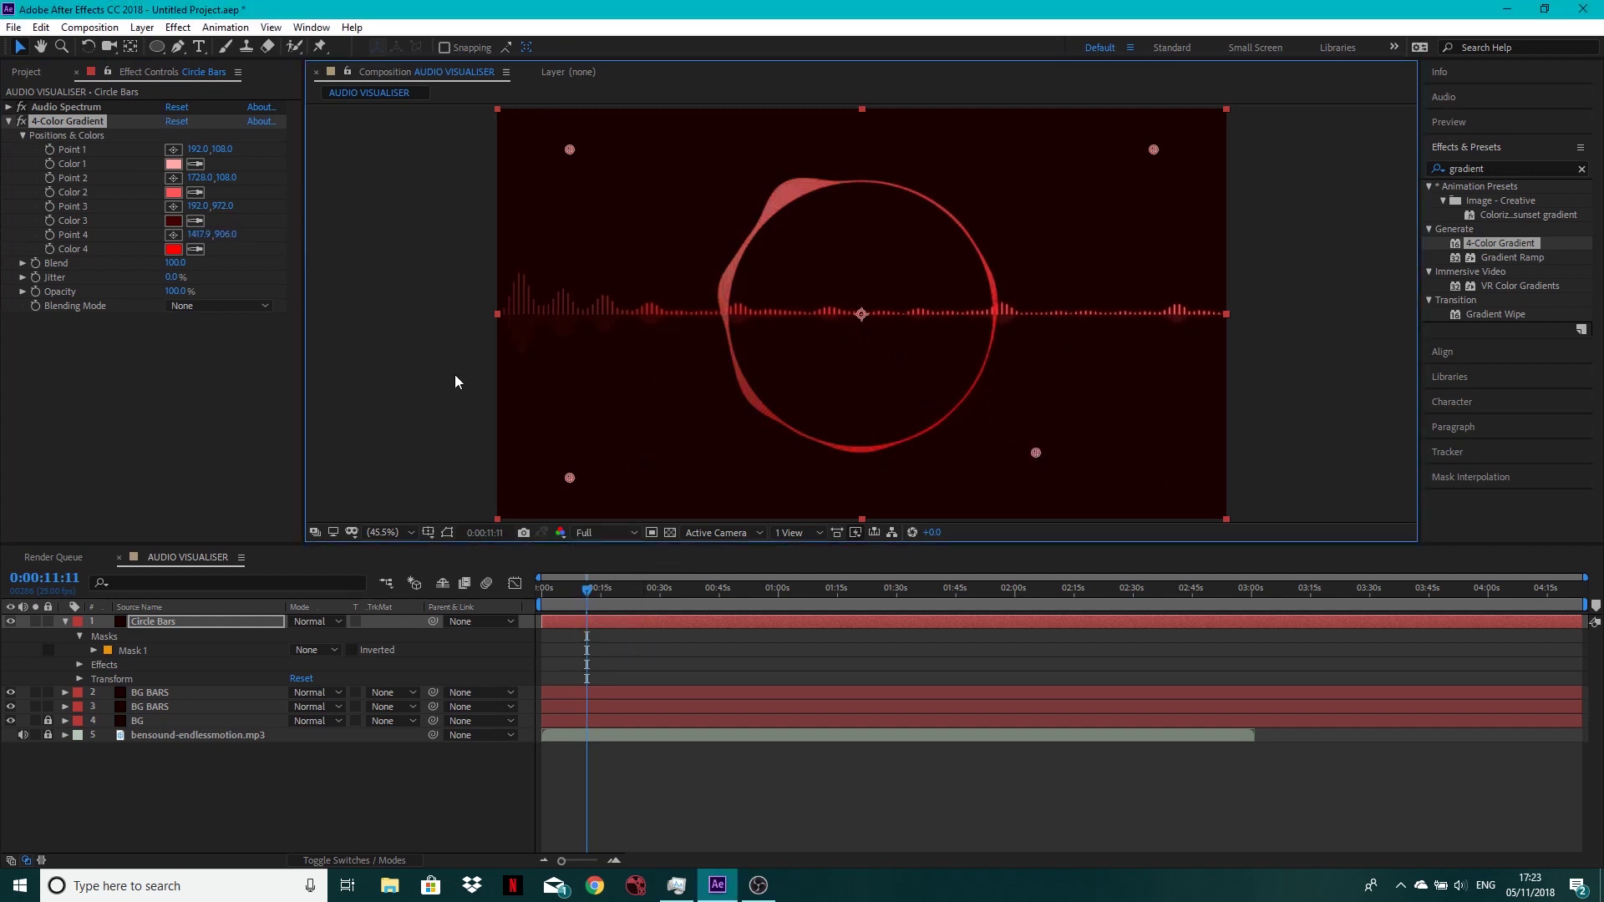
left_click(597, 537)
left_click(614, 602)
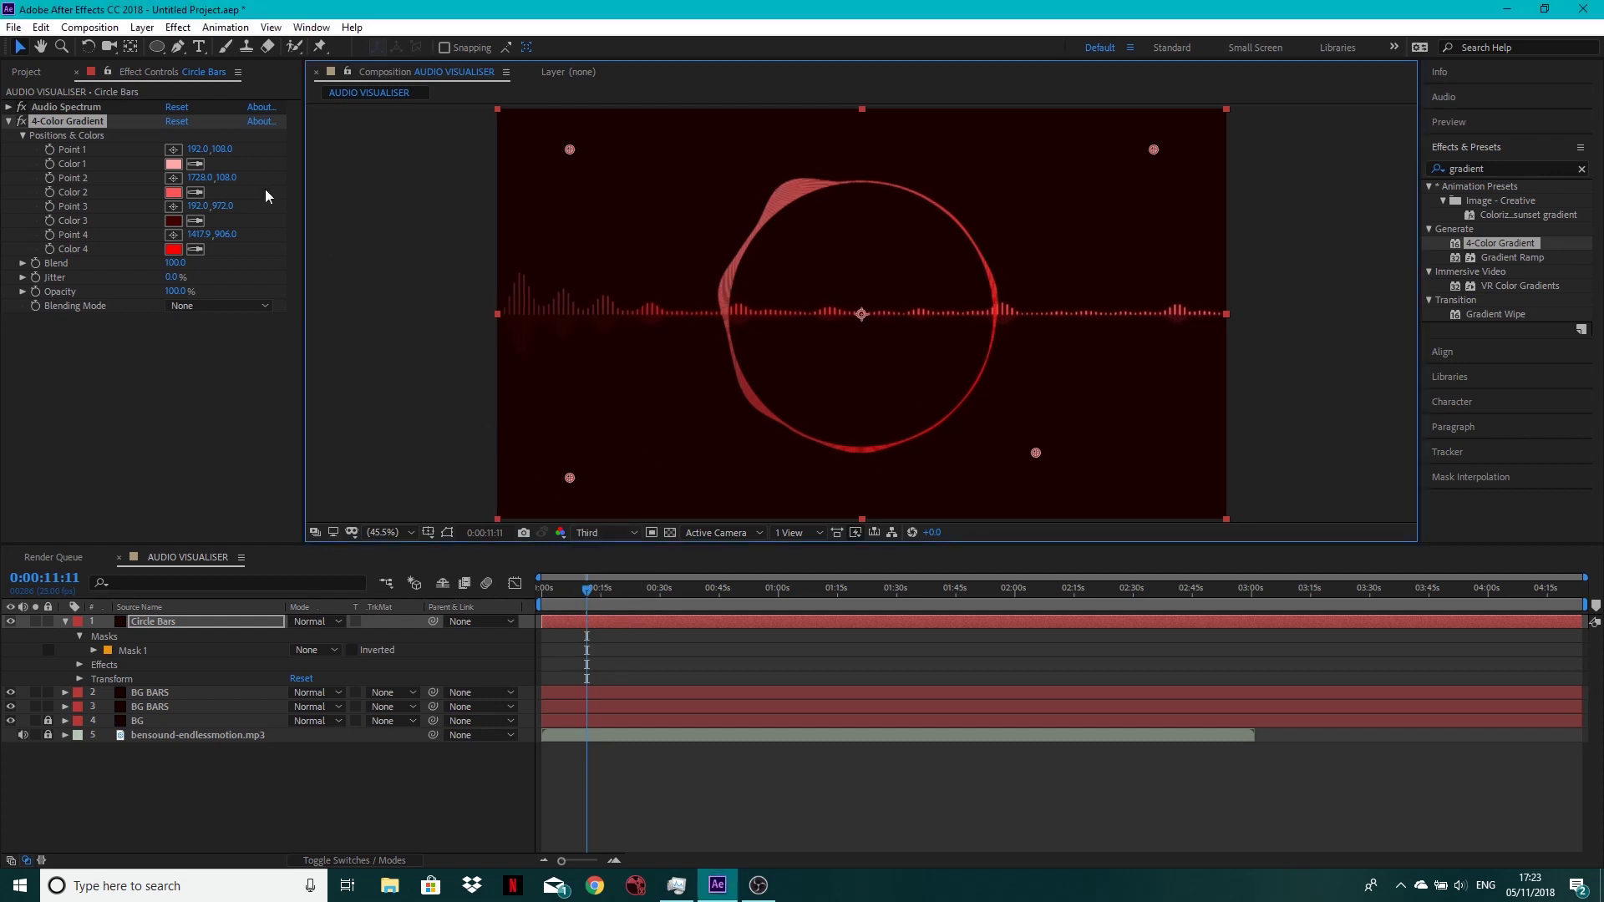
left_click(12, 125)
Apply Glow to Circle Bars with Threshold 51%, Radius 44 and Intensity 2.
left_click(1451, 168)
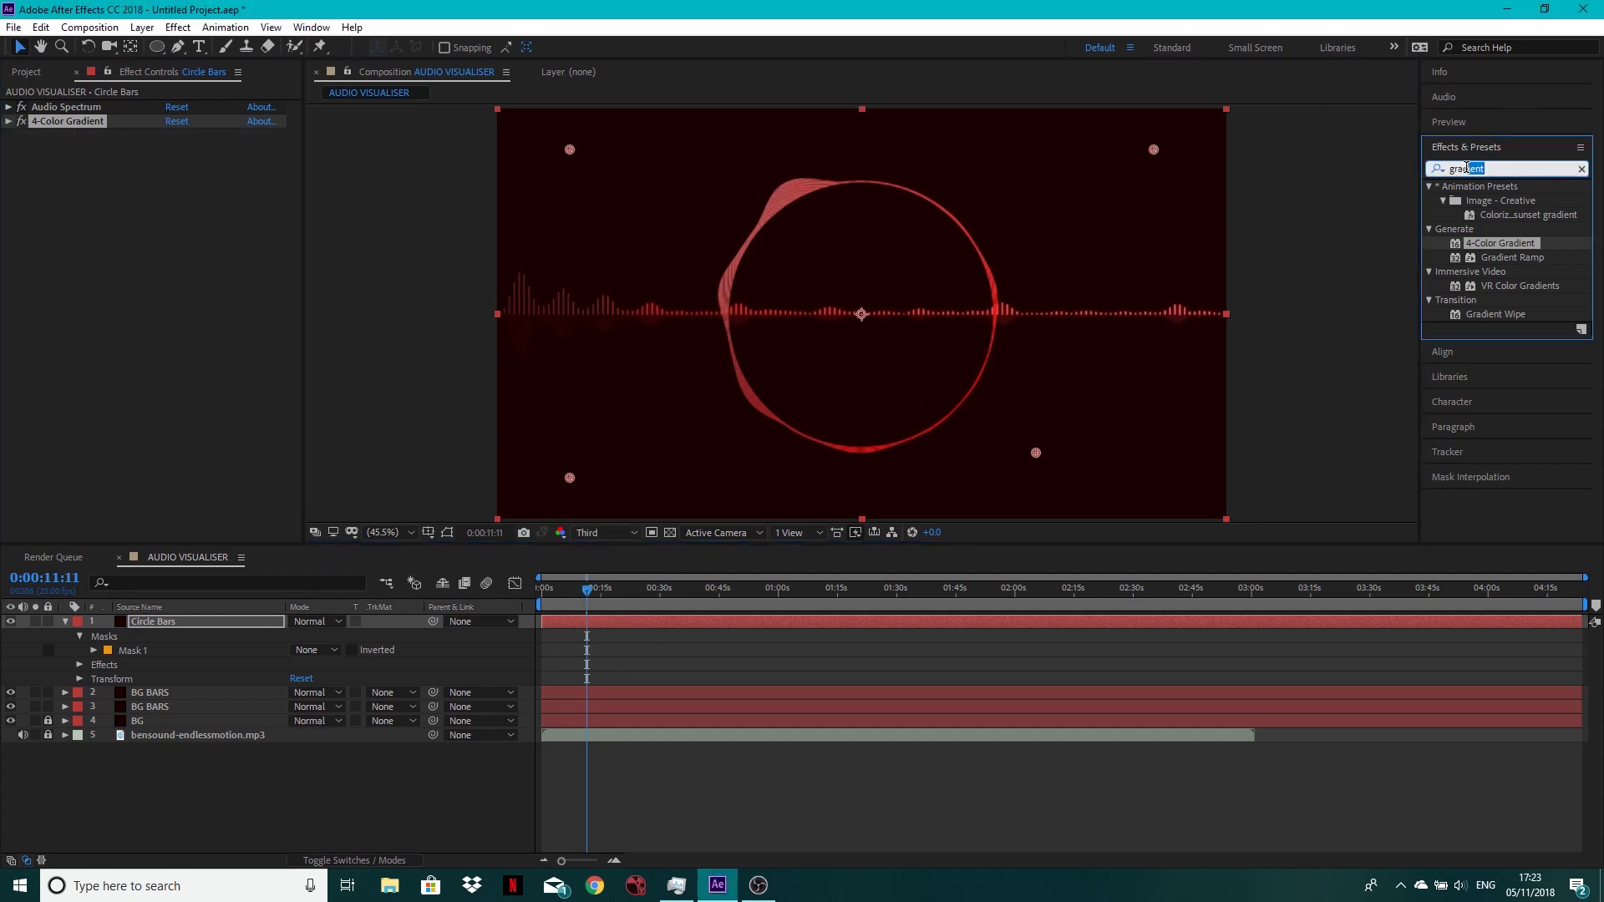
type("glow")
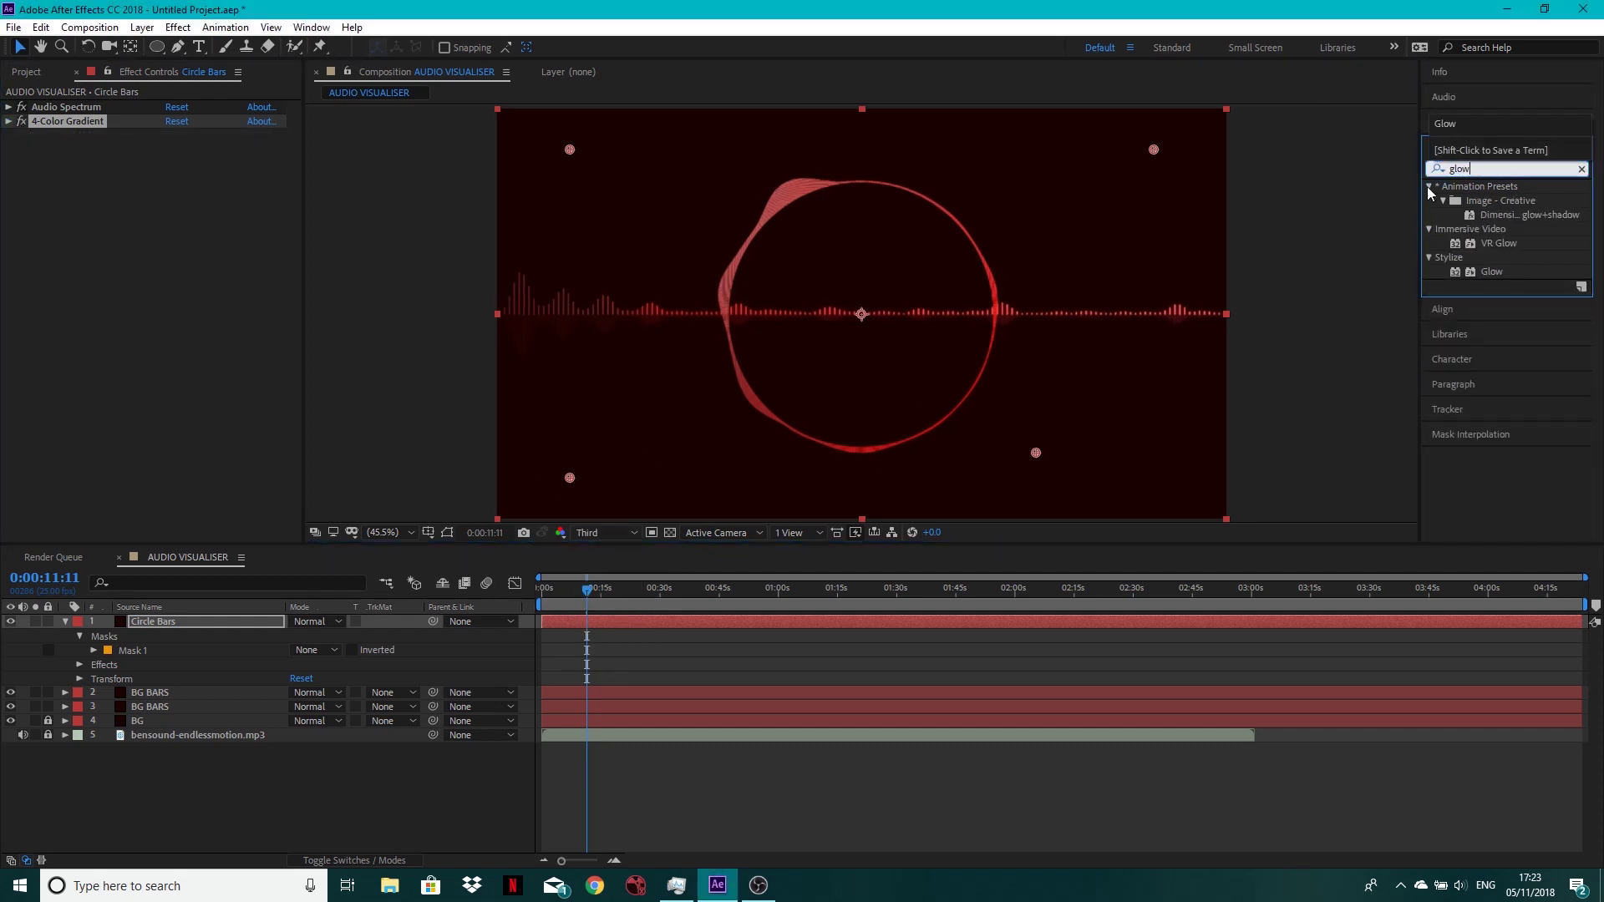
left_click_drag(1491, 271, 157, 233)
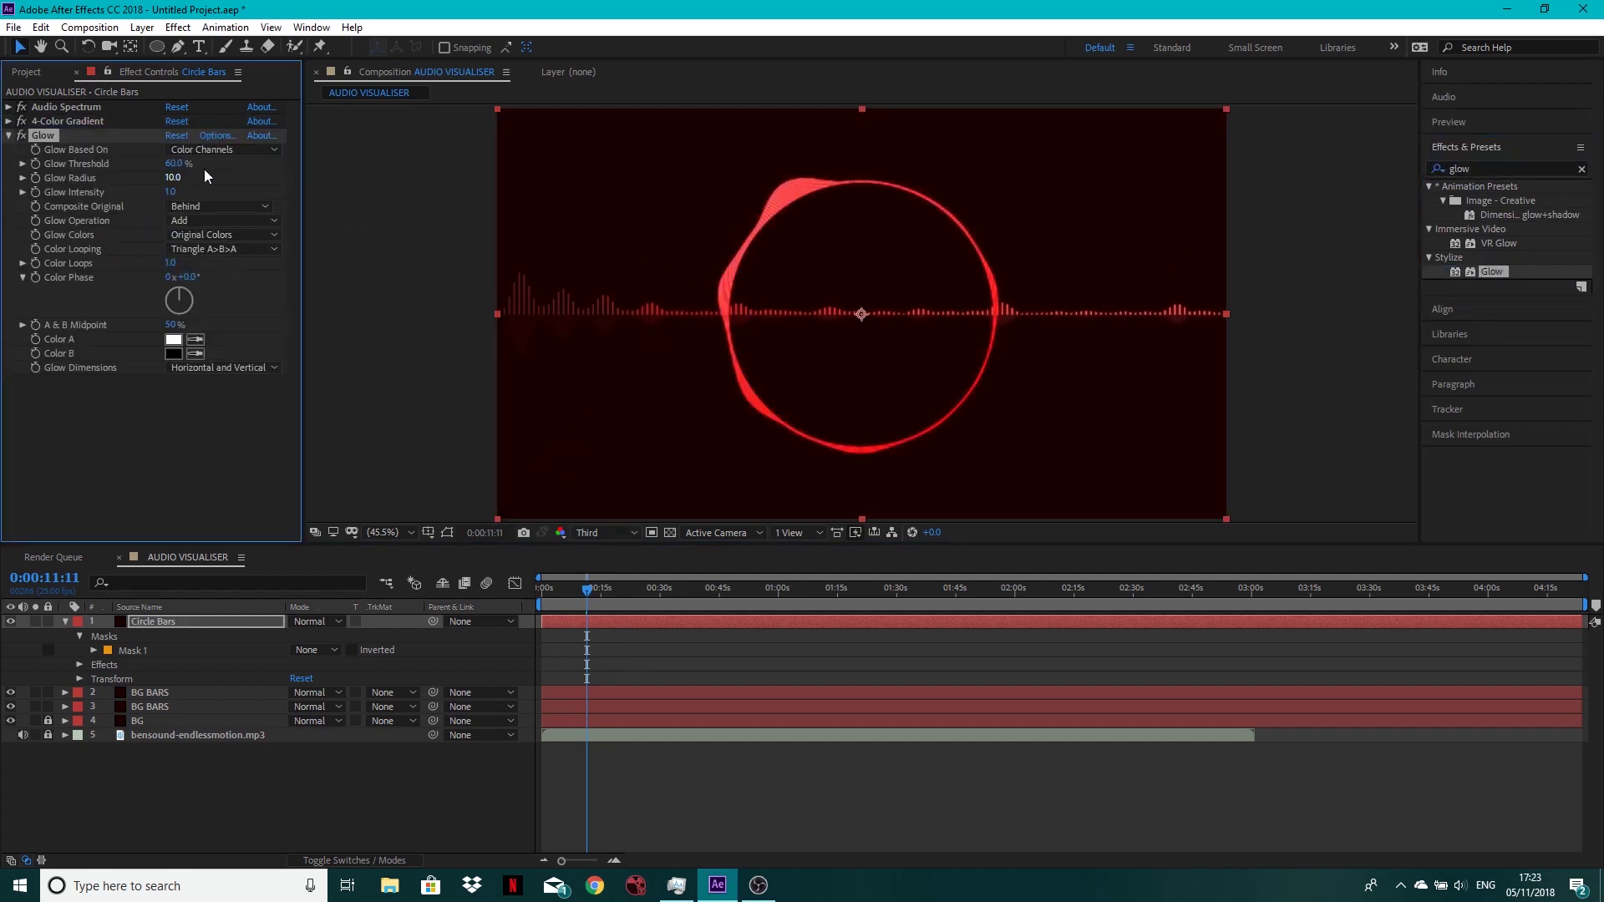
left_click_drag(174, 164, 161, 174)
left_click(171, 193)
type("2")
left_click(159, 464)
left_click_drag(175, 182, 182, 178)
left_click_drag(588, 591, 574, 590)
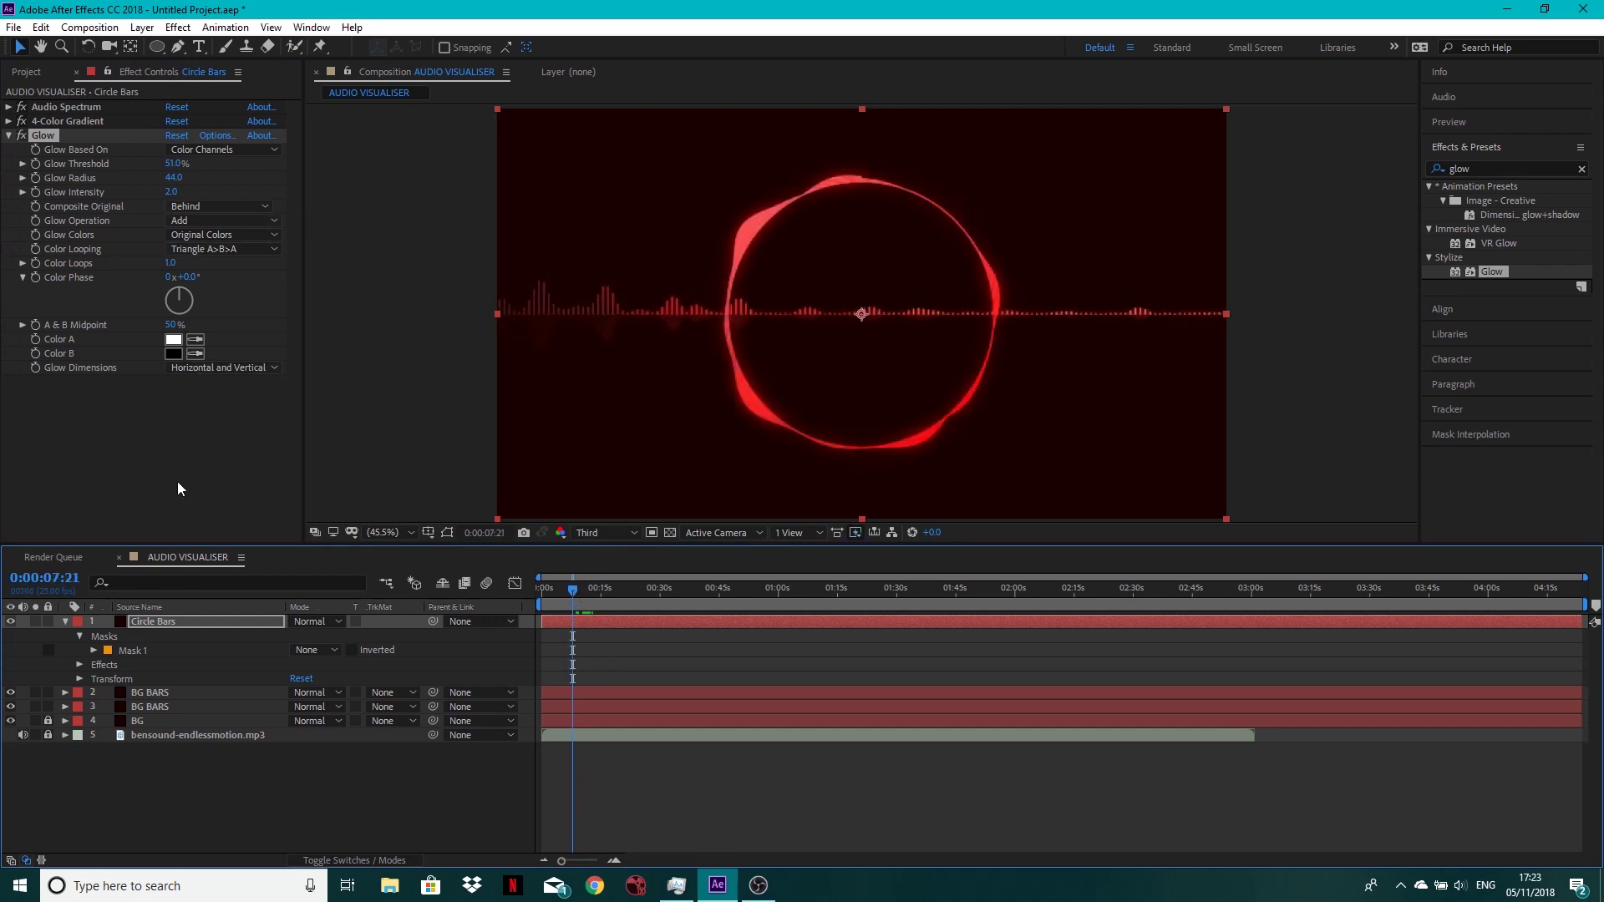
left_click(65, 623)
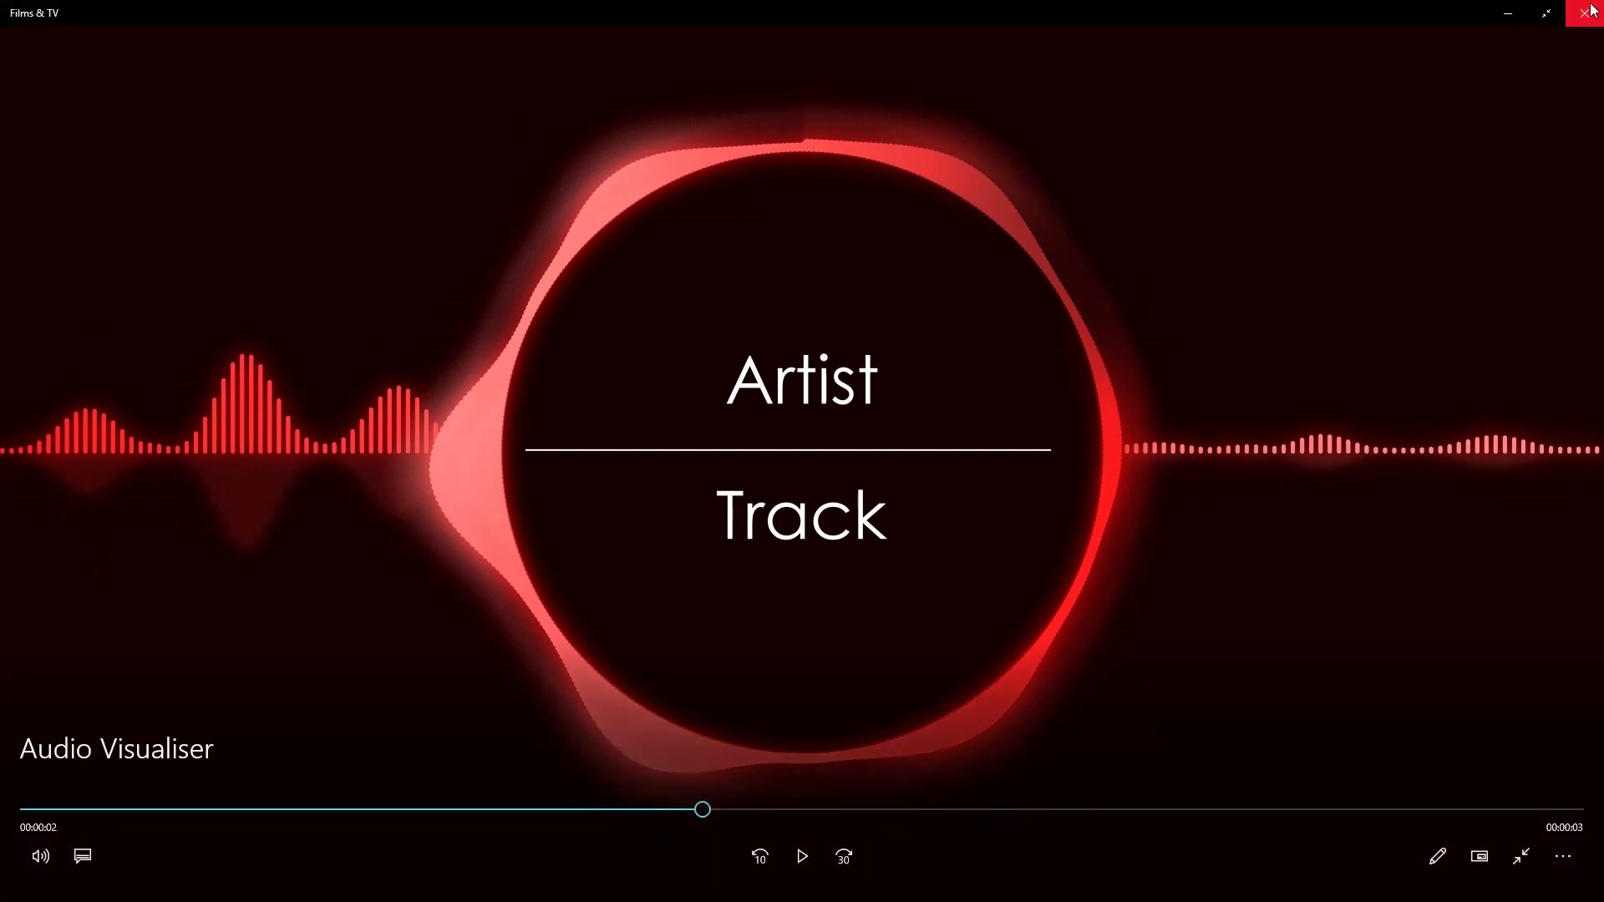
Close the Films & TV player after viewing the reference visualiser.
left_click(1596, 9)
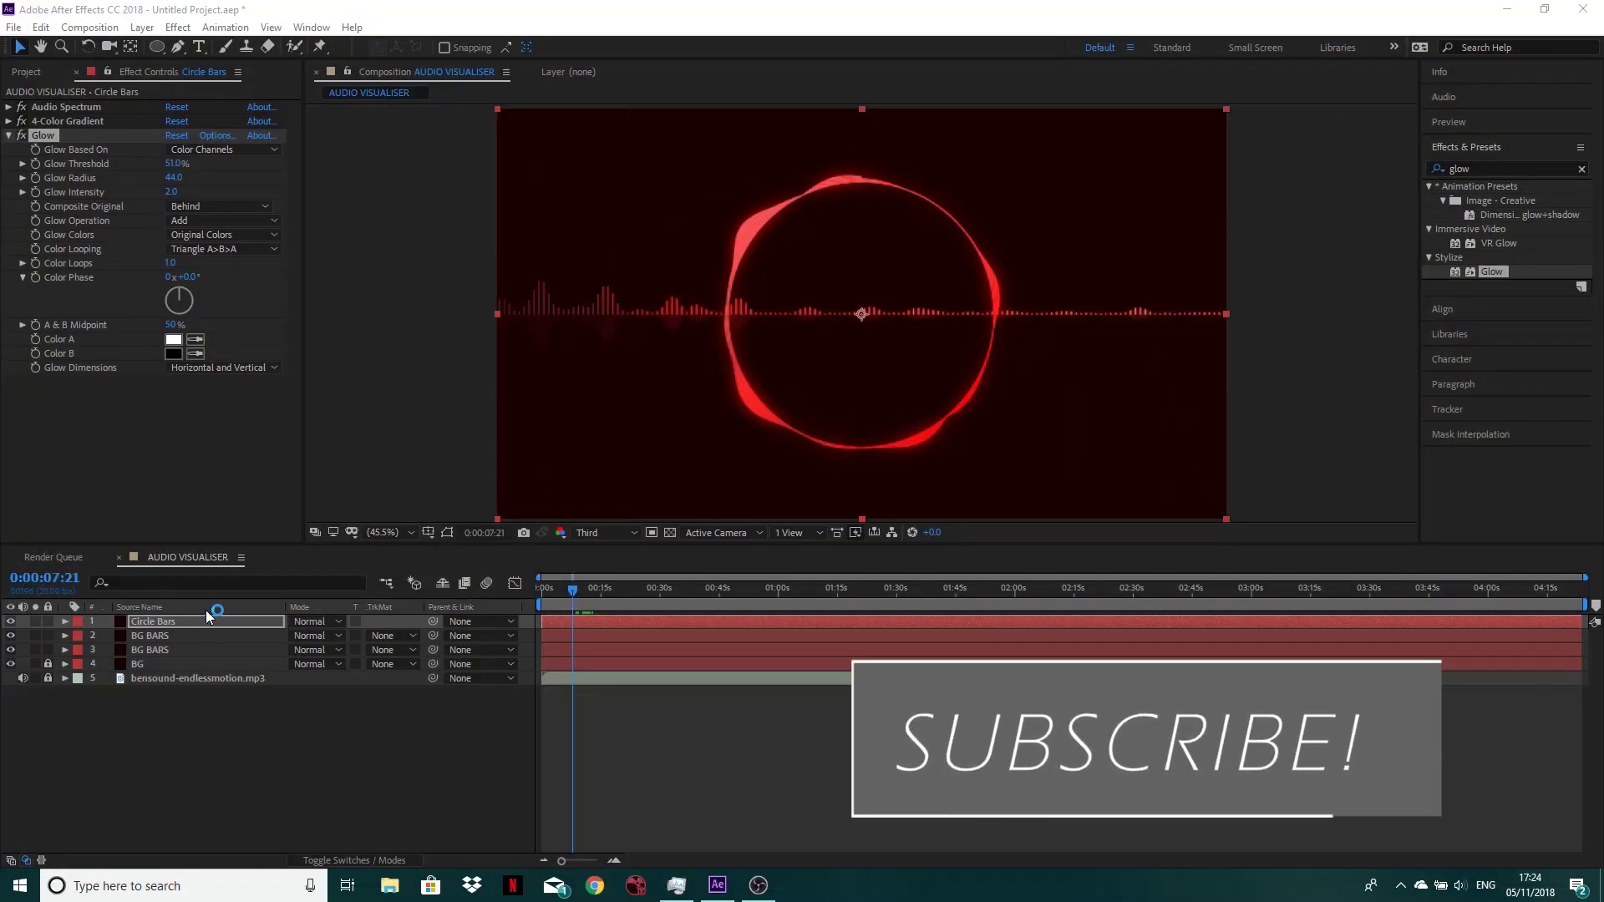
Duplicate the Circle Bars layer with Ctrl+D.
left_click(202, 745)
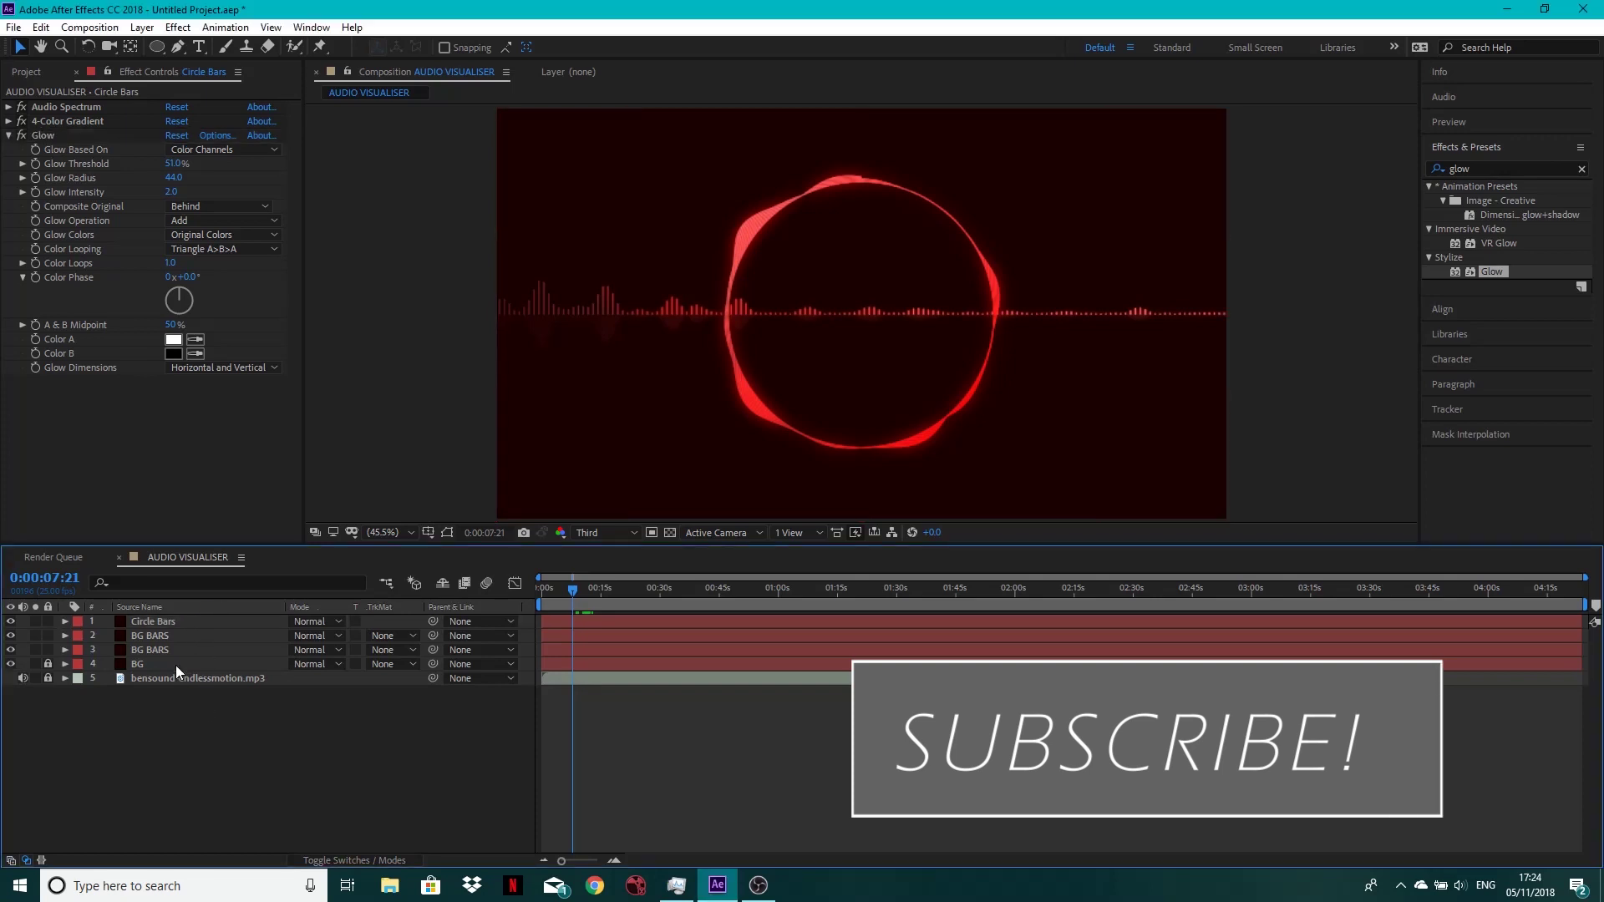
left_click(177, 623)
key("ctrl+d")
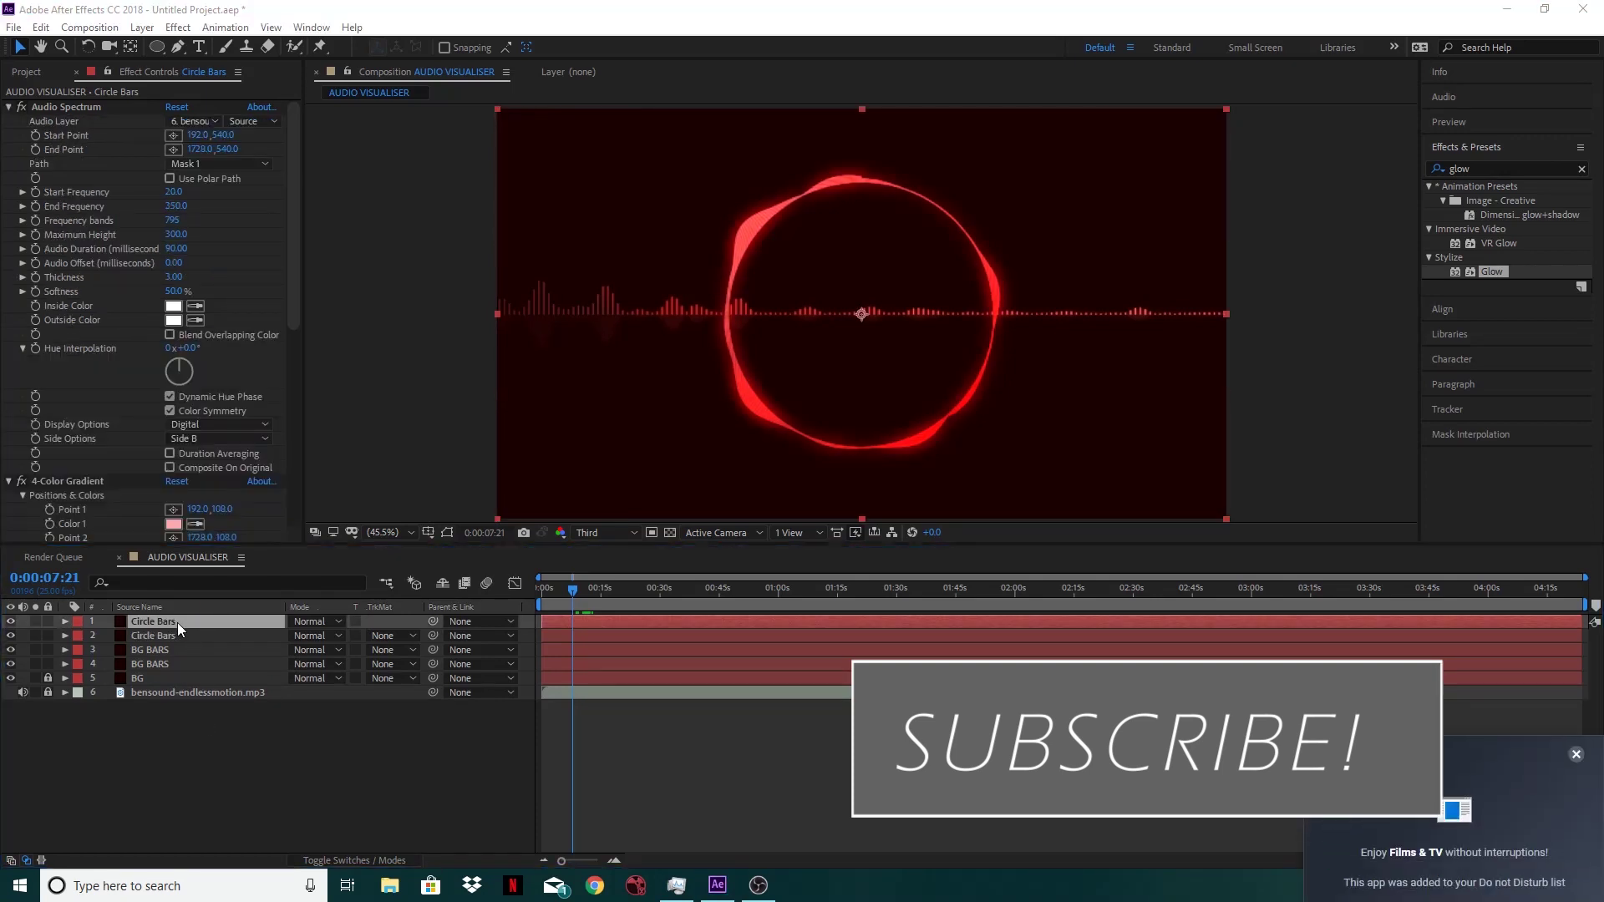
left_click(1576, 640)
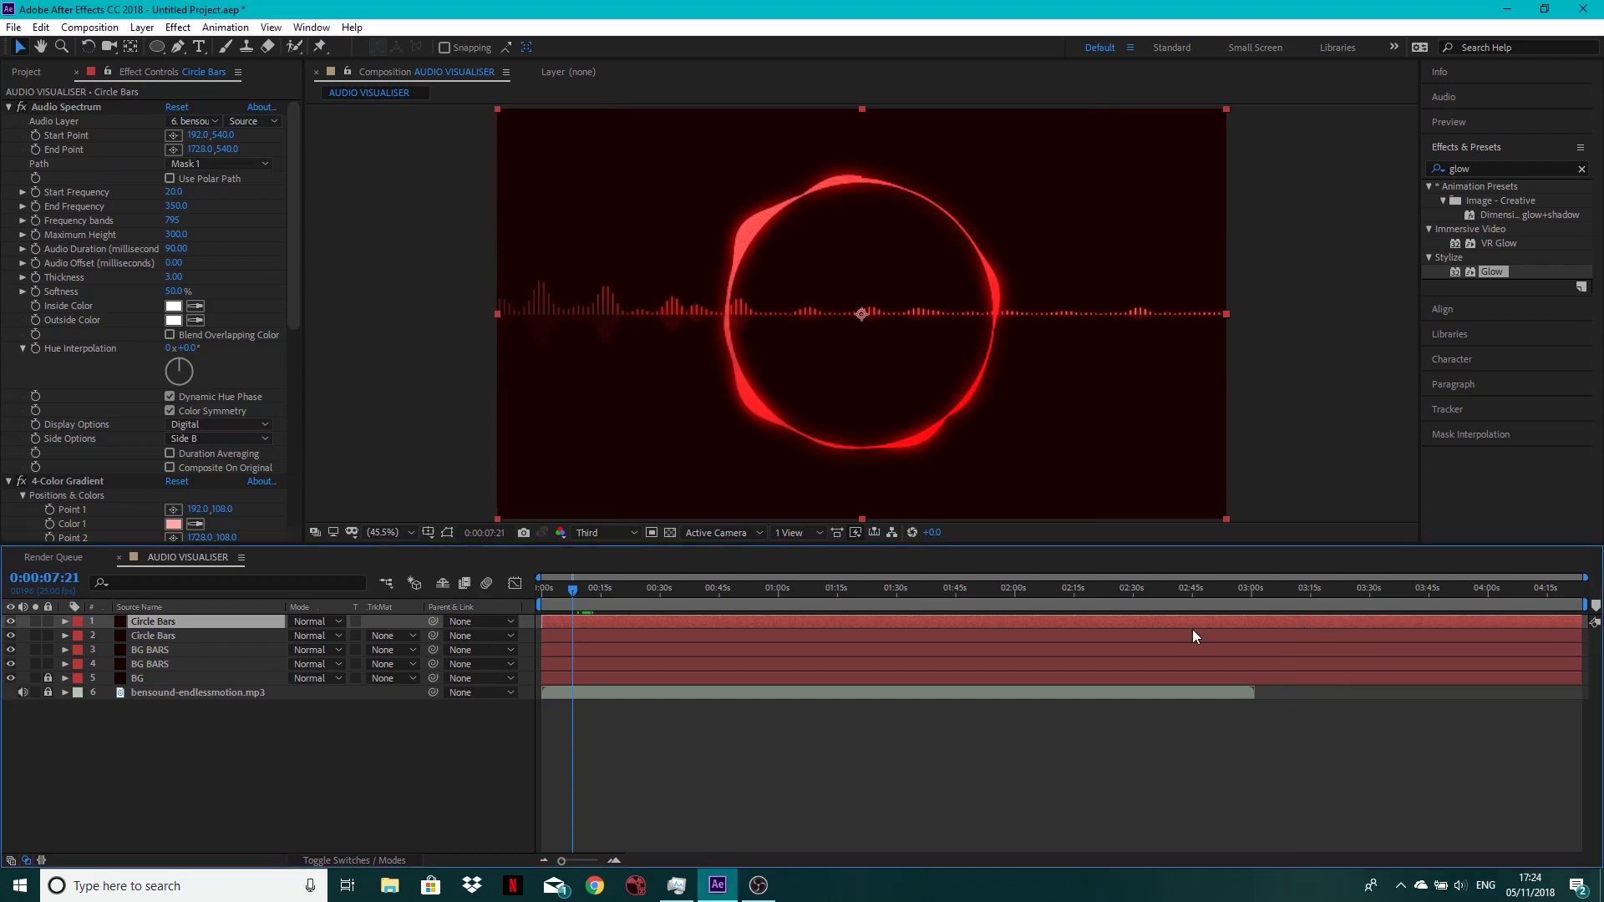
Collapse Audio Spectrum, 4-Color Gradient and Glow, then apply Radial Blur to the copy.
left_click(9, 107)
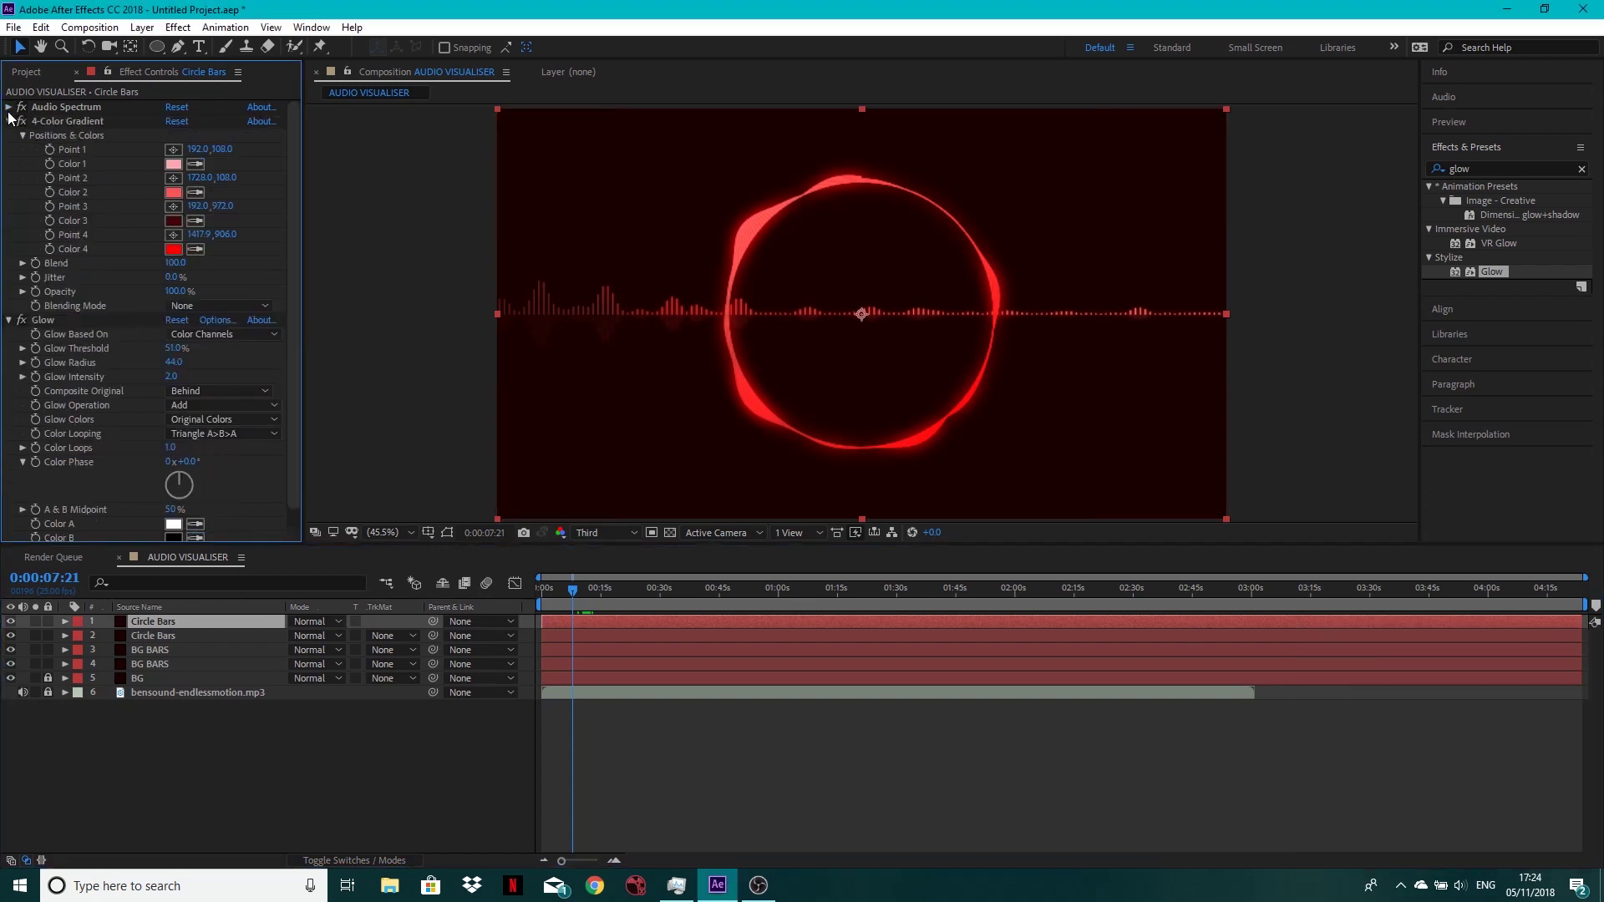
left_click(9, 121)
left_click(9, 136)
left_click(1444, 165)
type("radial")
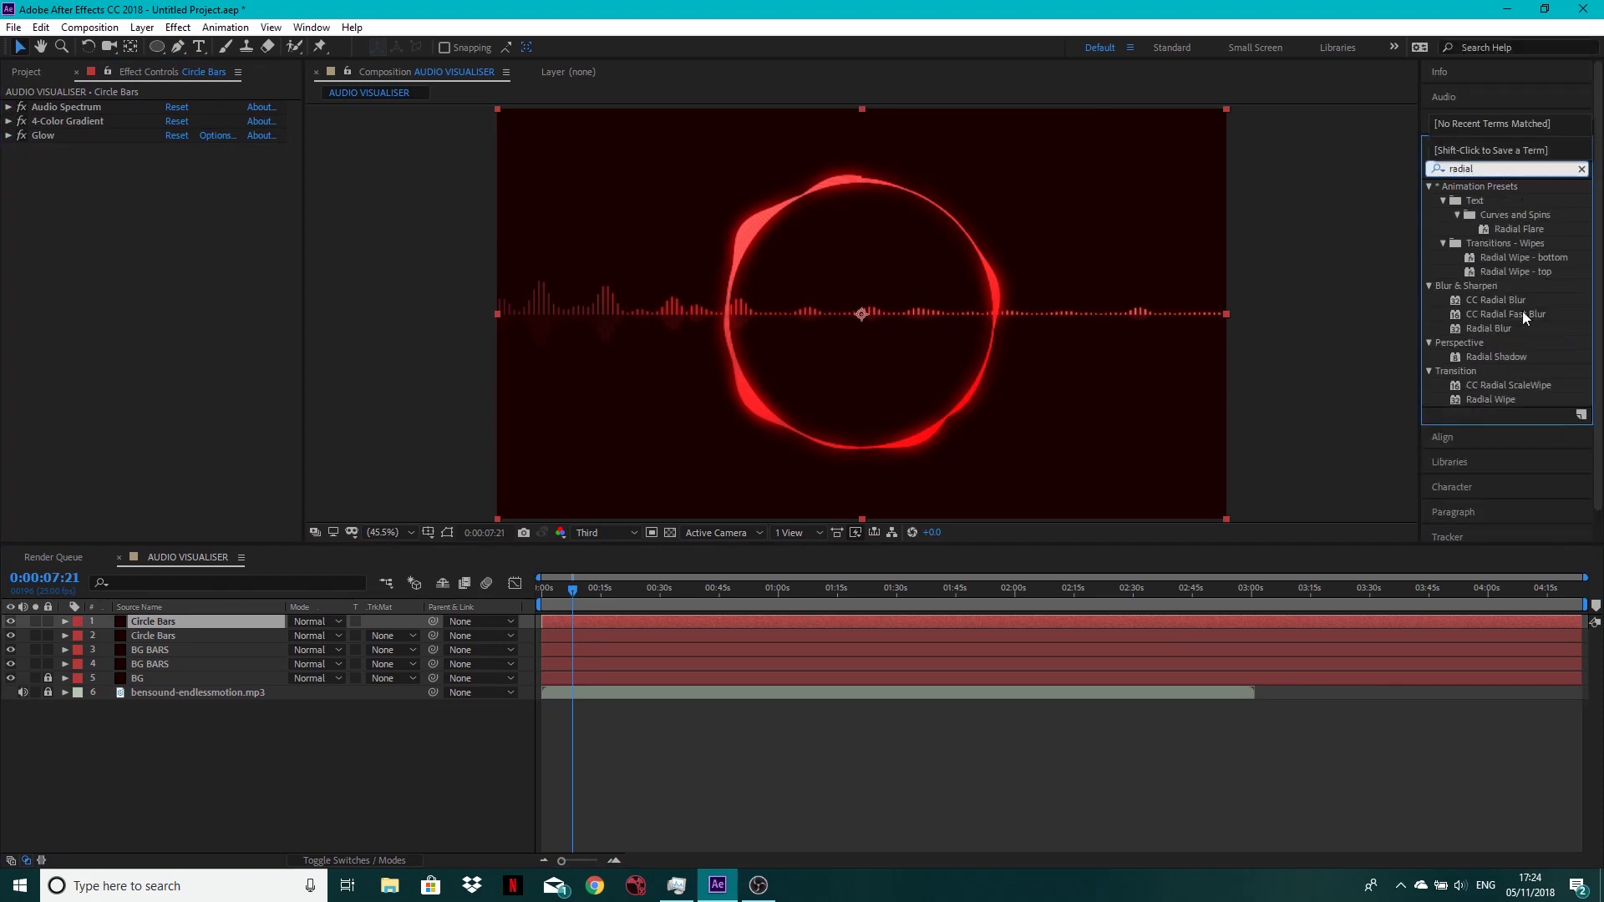
left_click_drag(1501, 331, 166, 259)
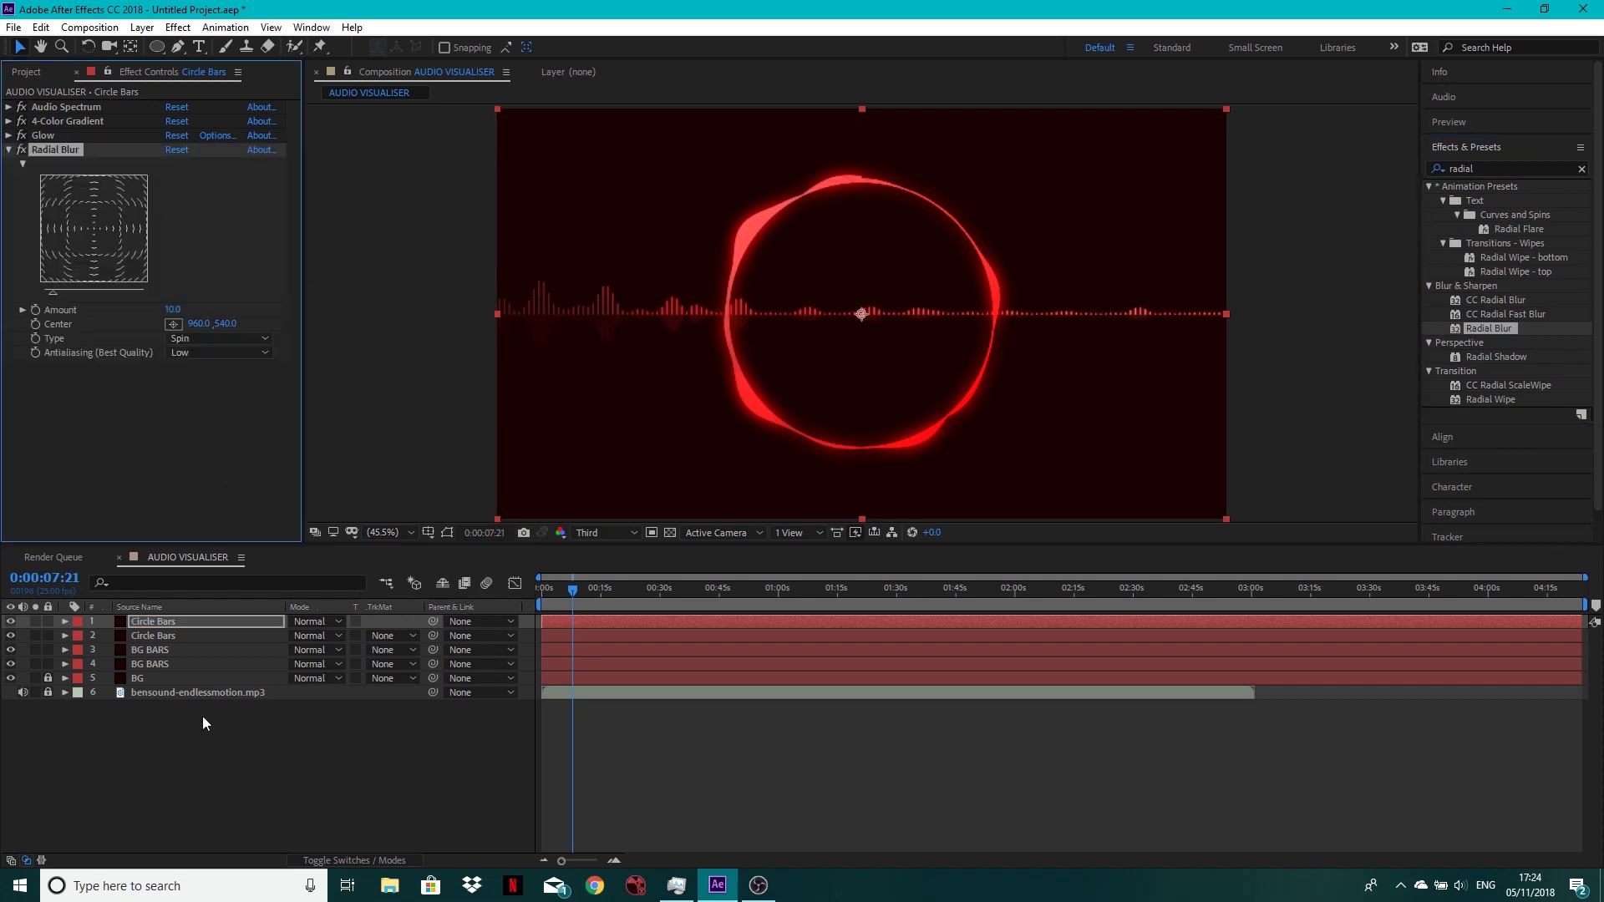
Solo the copy and switch its Radial Blur type to Zoom.
left_click(36, 622)
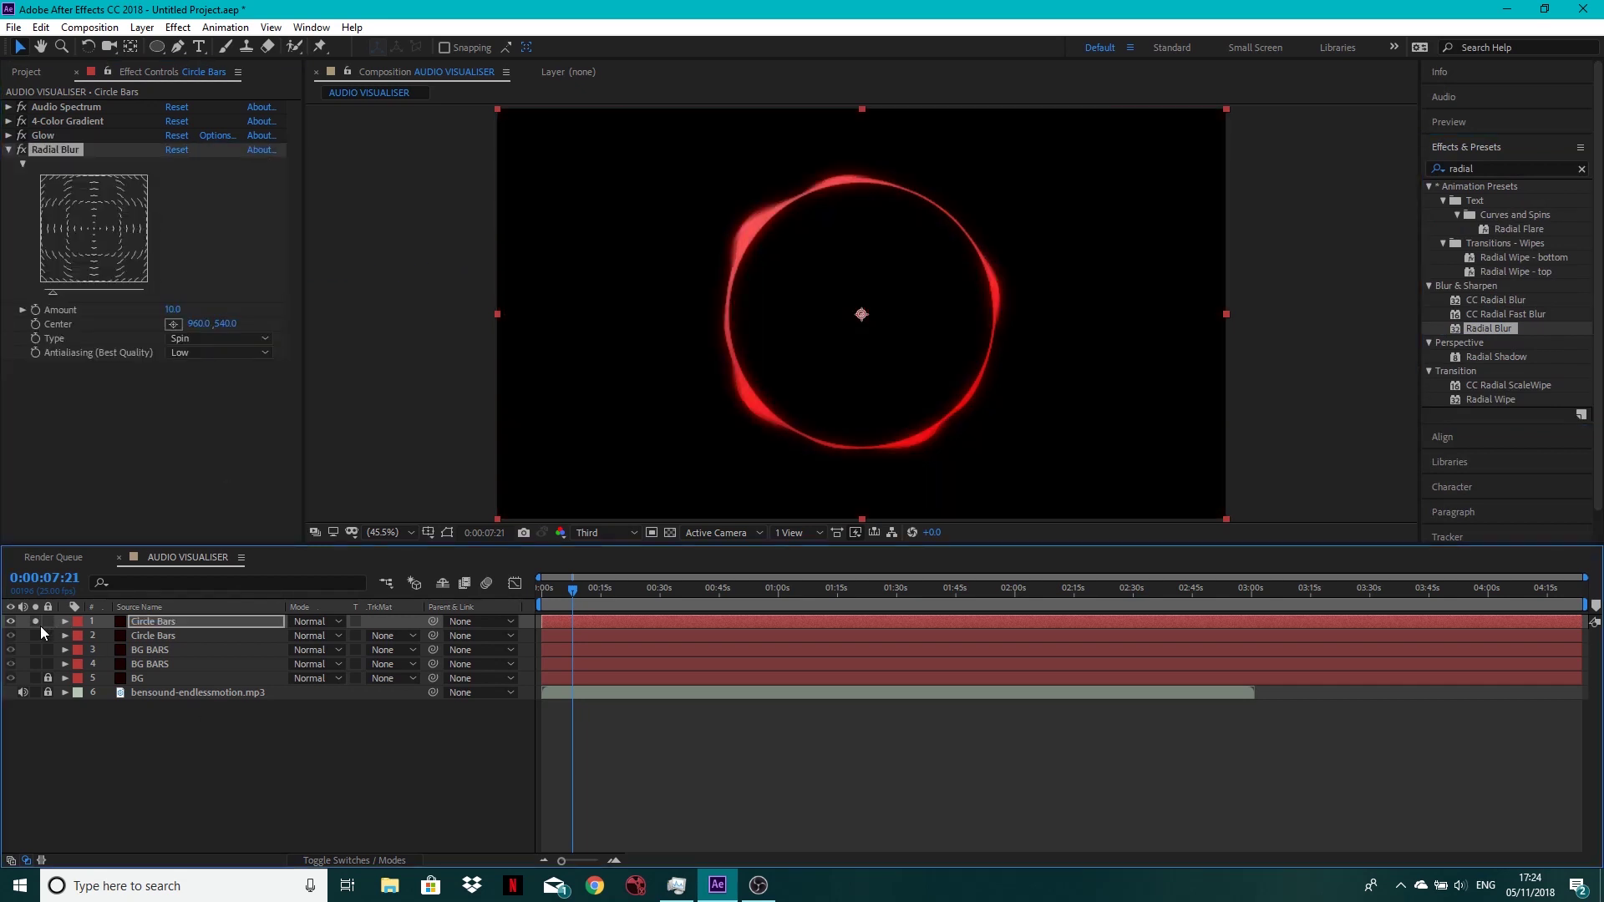
mouse_move(173, 309)
left_mouse_down()
mouse_move(201, 295)
mouse_move(185, 297)
left_mouse_up()
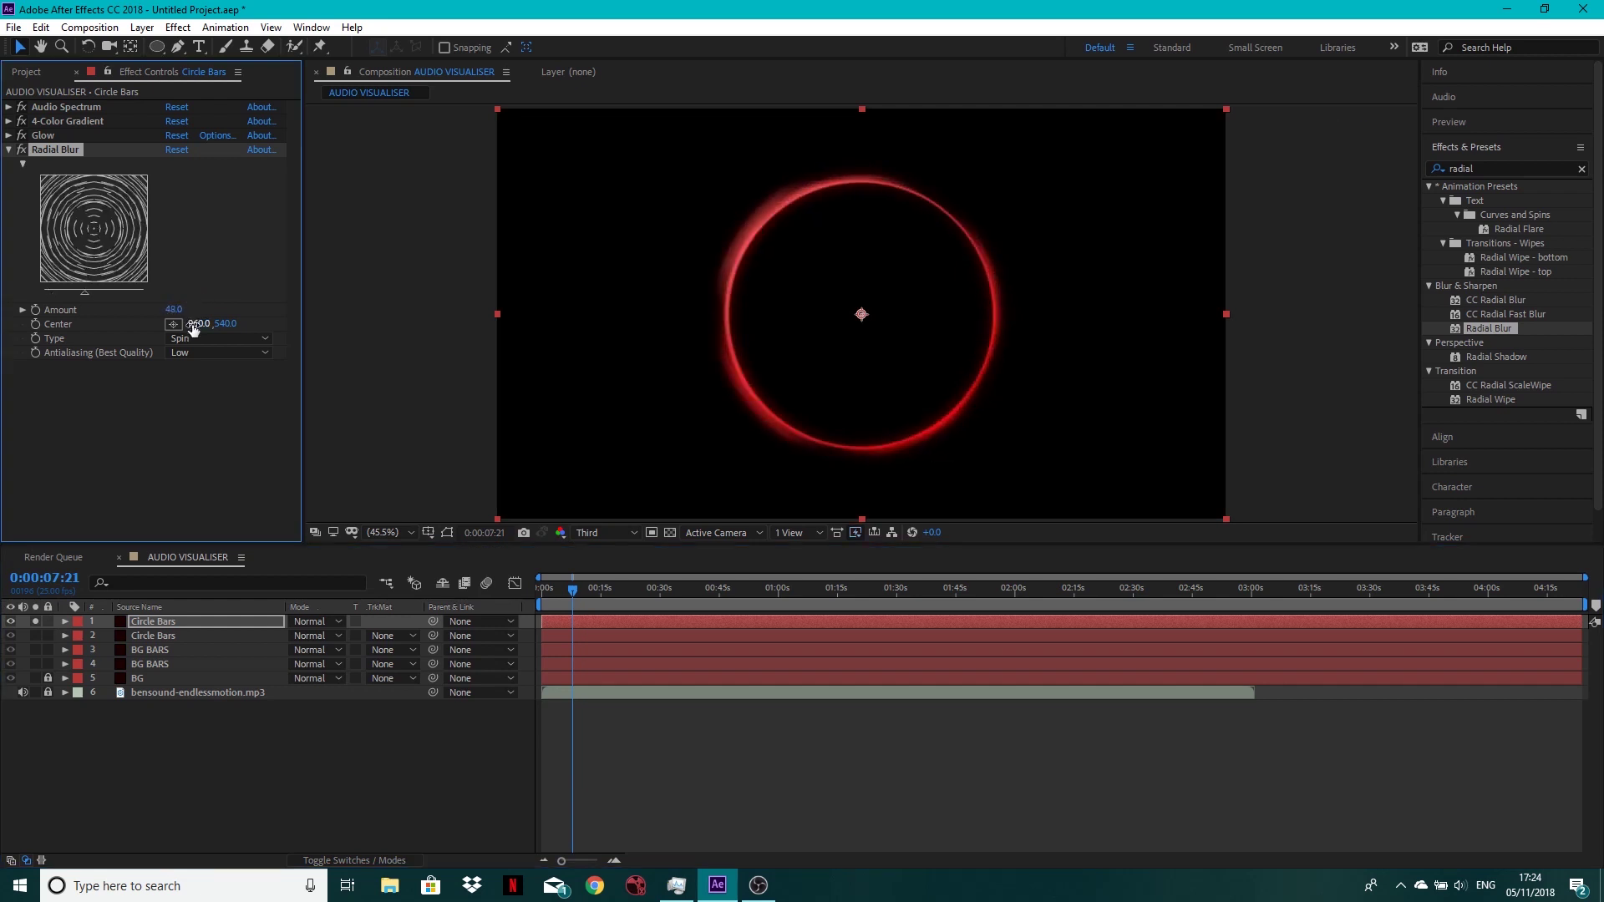
left_click(173, 310)
left_click(189, 337)
left_click(208, 375)
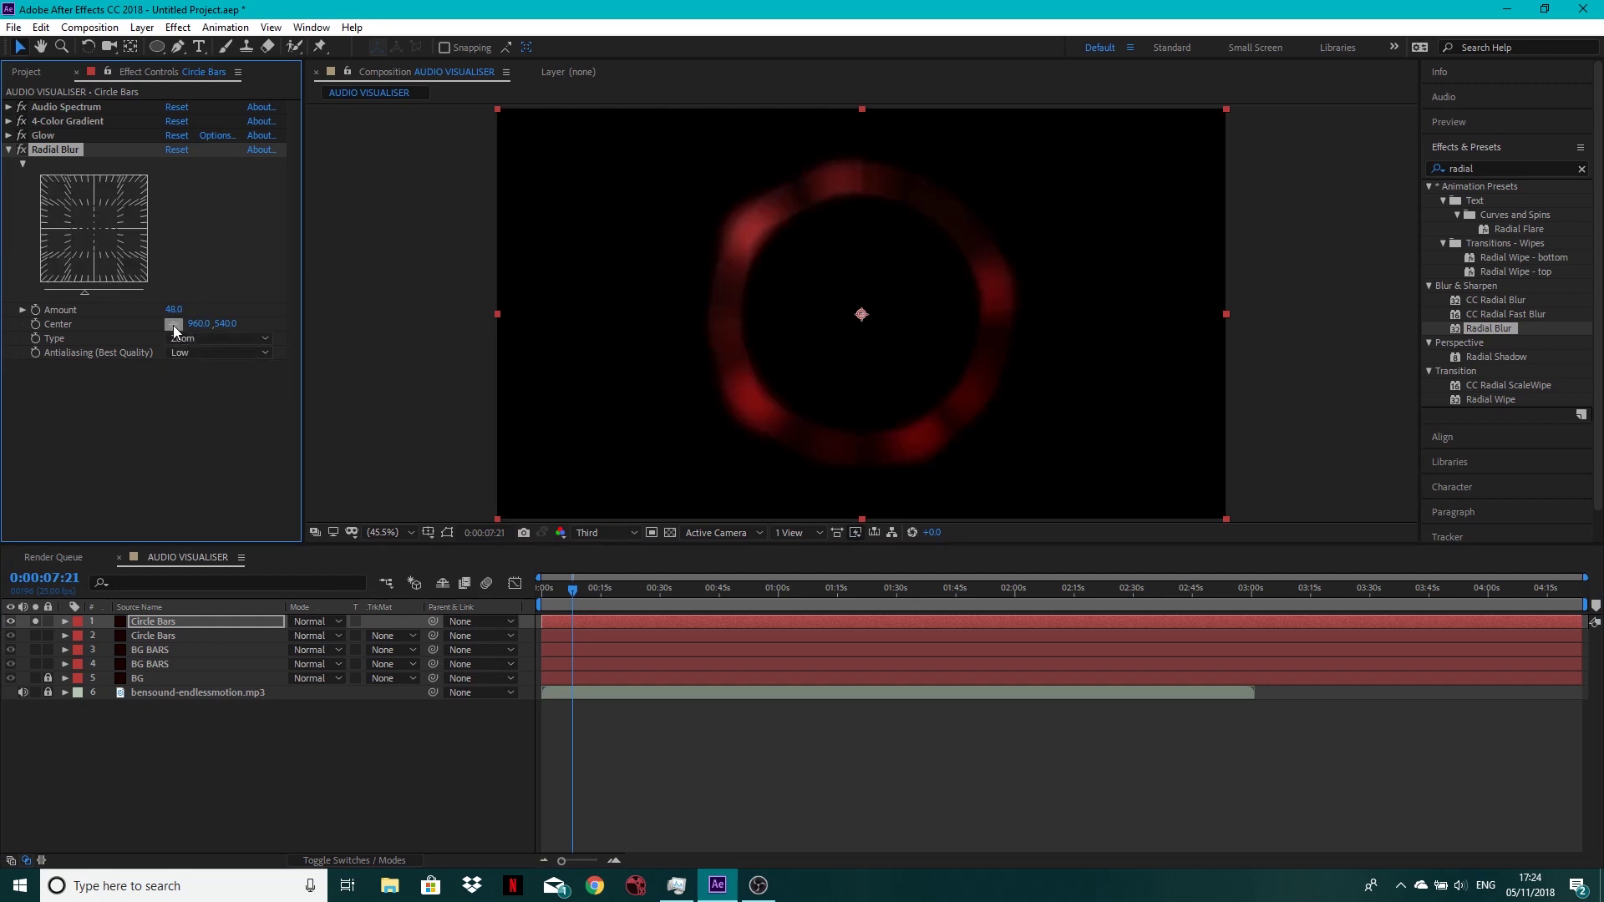
left_click_drag(173, 309, 162, 316)
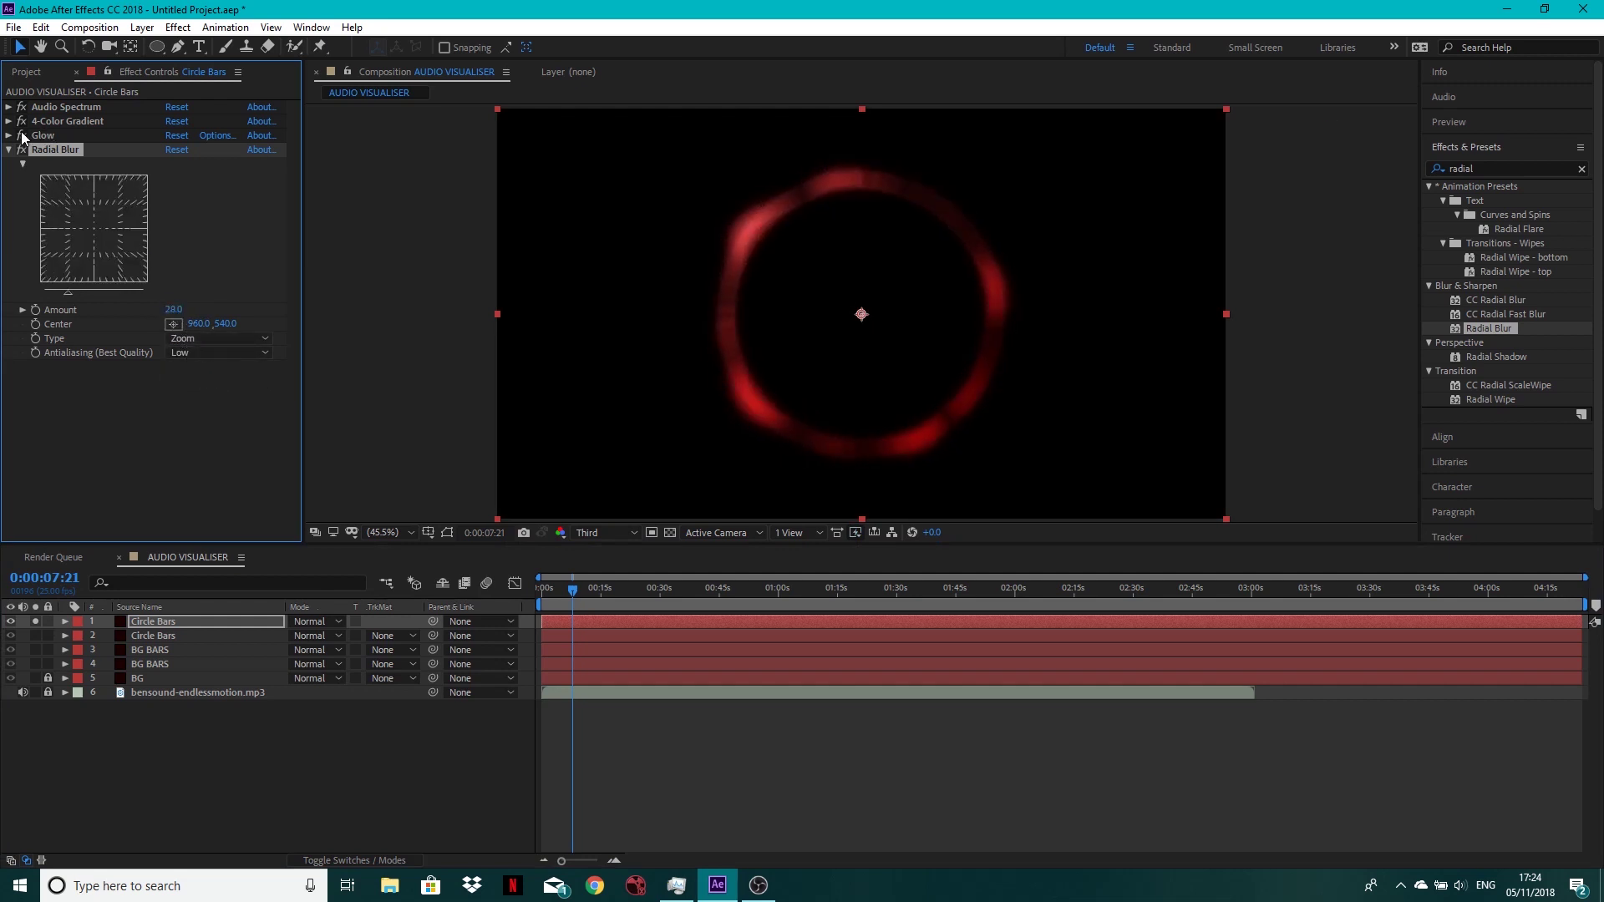
Unsolo, move the blurred copy below the original Circle Bars, and set antialiasing to High.
left_click(33, 621)
left_click_drag(147, 621, 144, 637)
left_click_drag(172, 309, 223, 310)
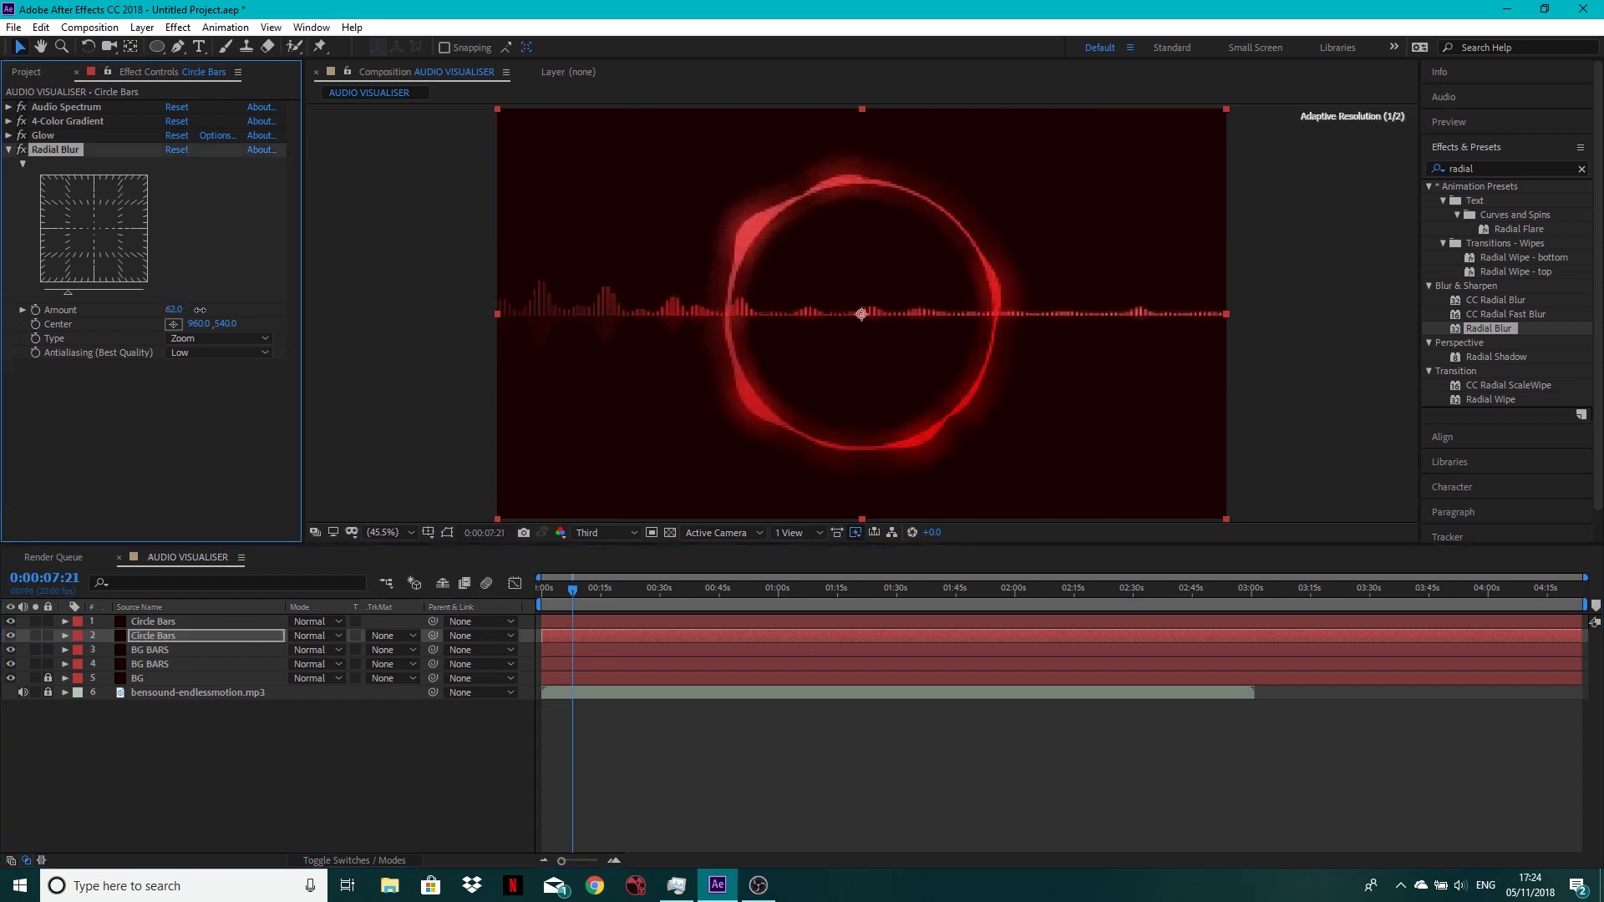
left_click(198, 352)
left_click(205, 387)
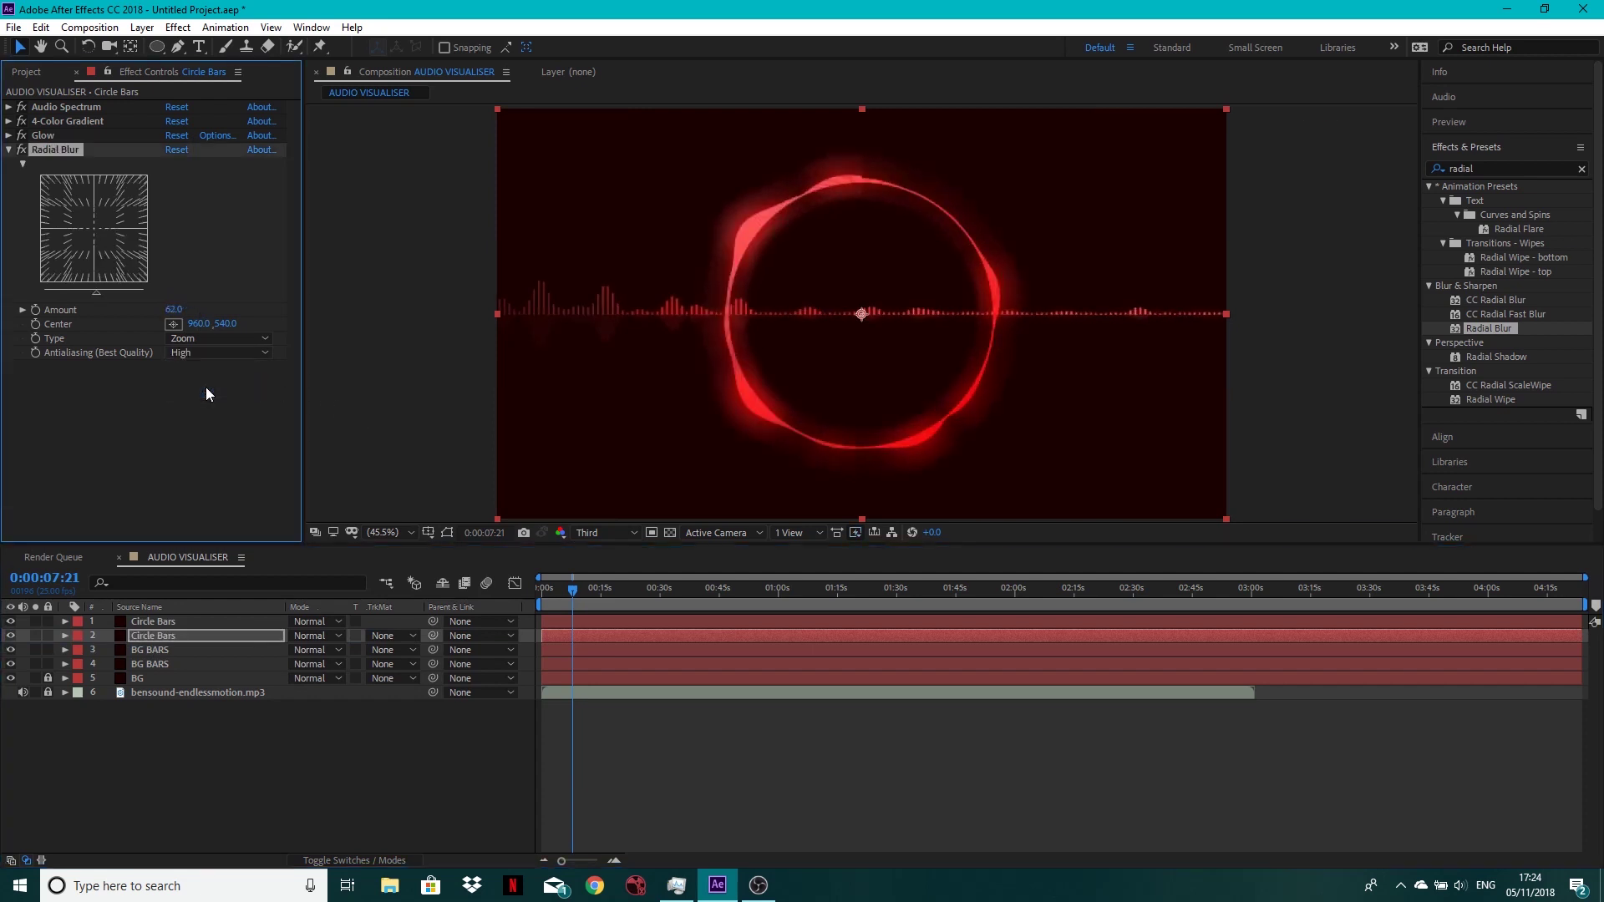
Check the preview at full resolution, return to third, and set the blur amount to 35.
left_click(595, 534)
left_click(601, 572)
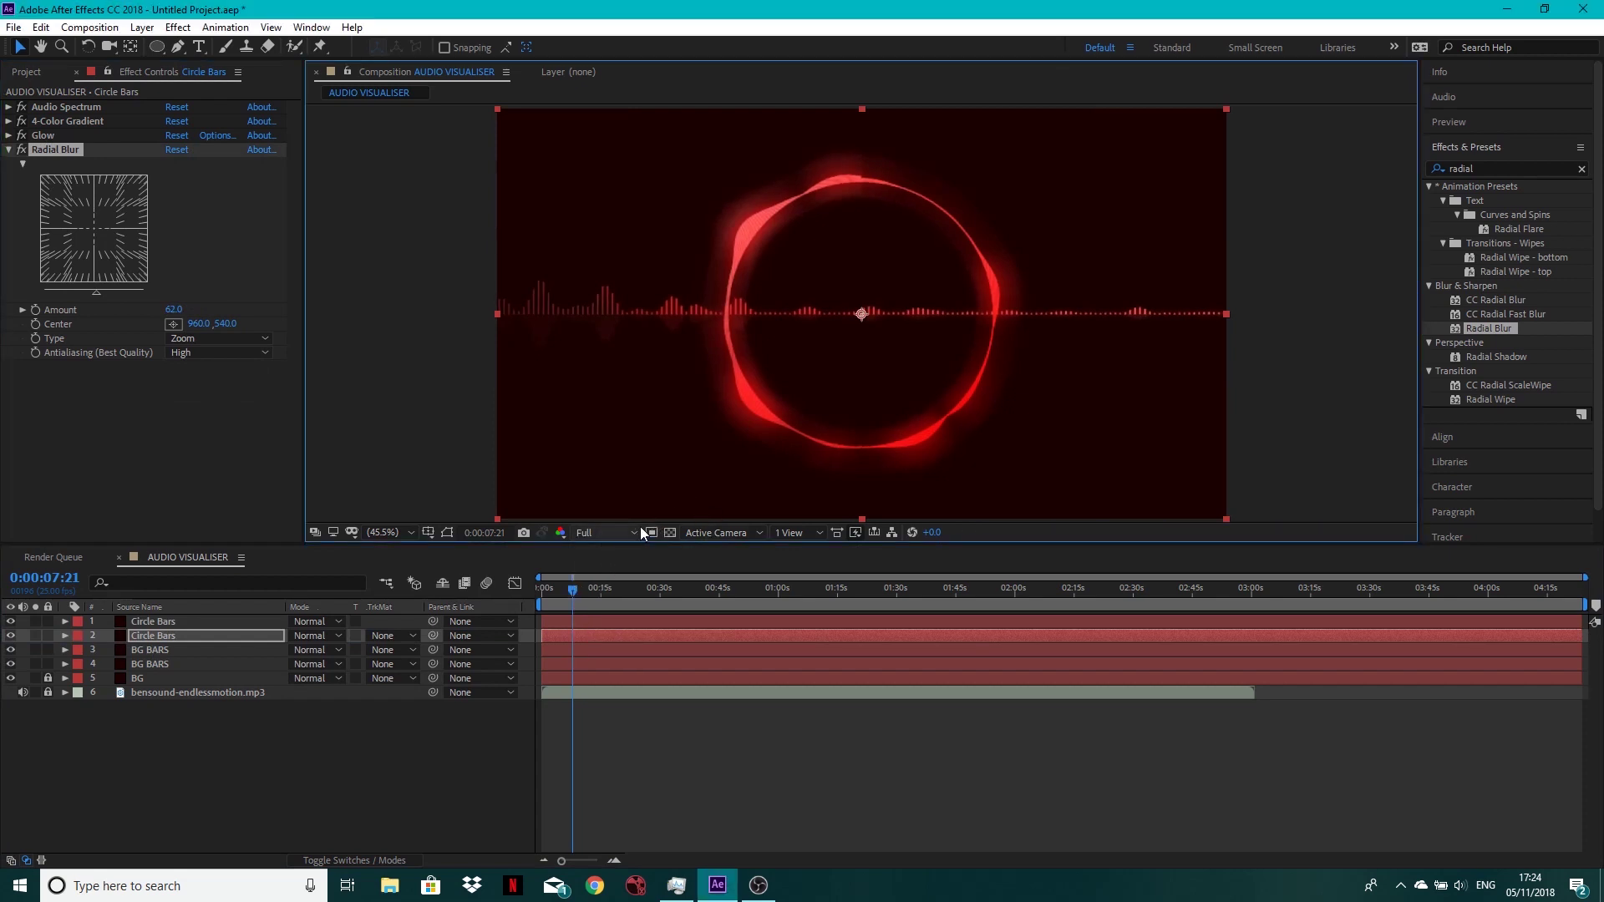
left_click(606, 533)
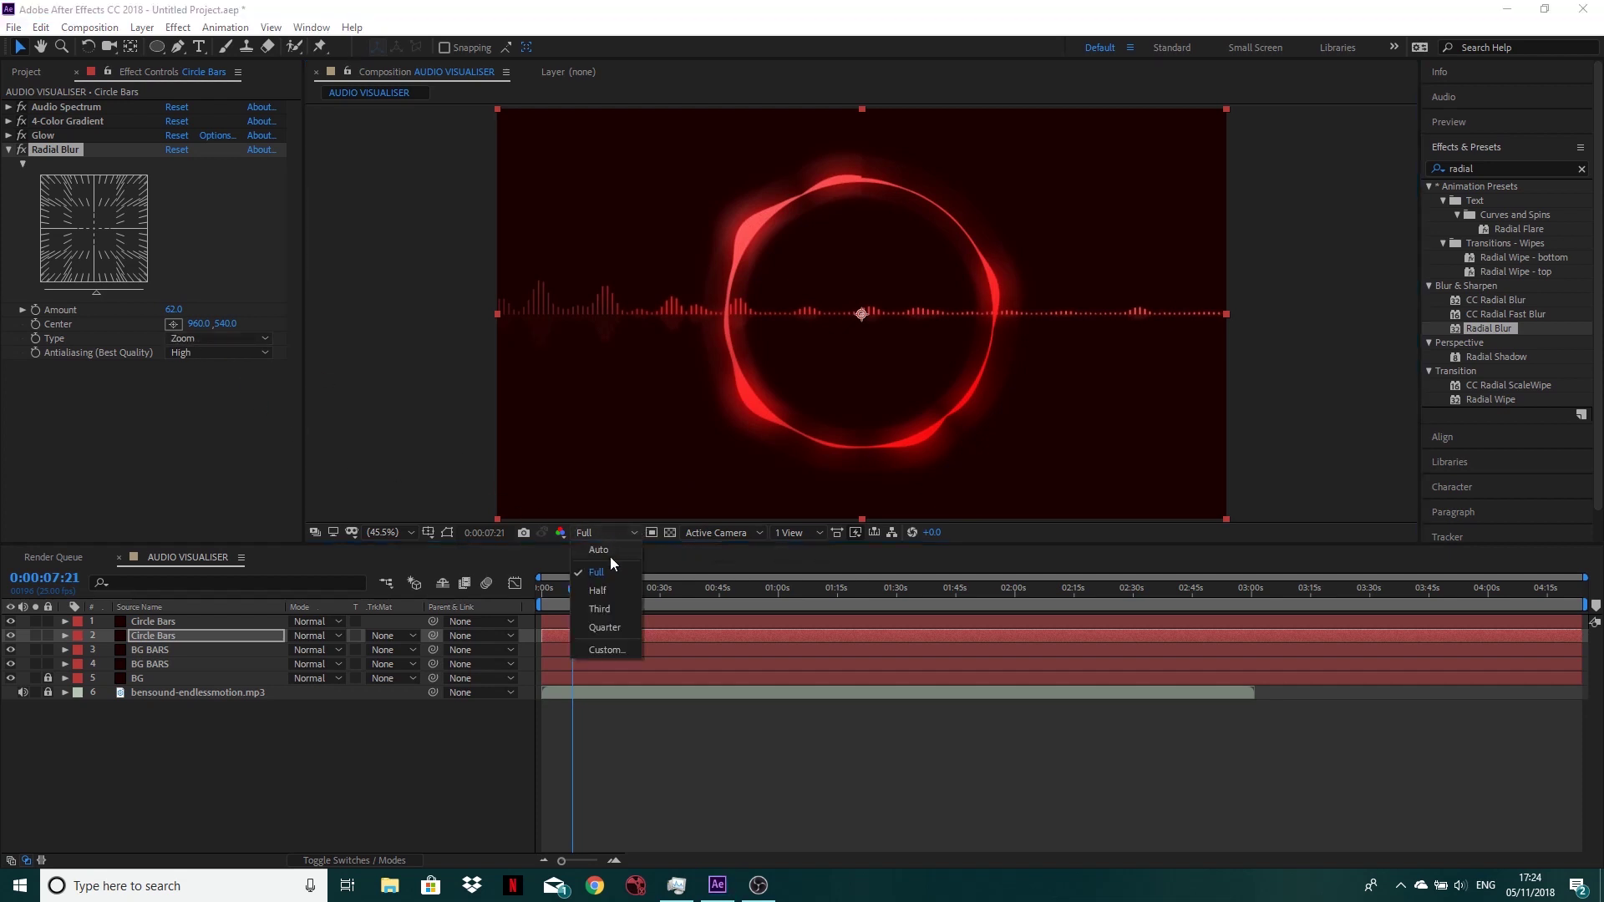
left_click(599, 609)
left_click(175, 309)
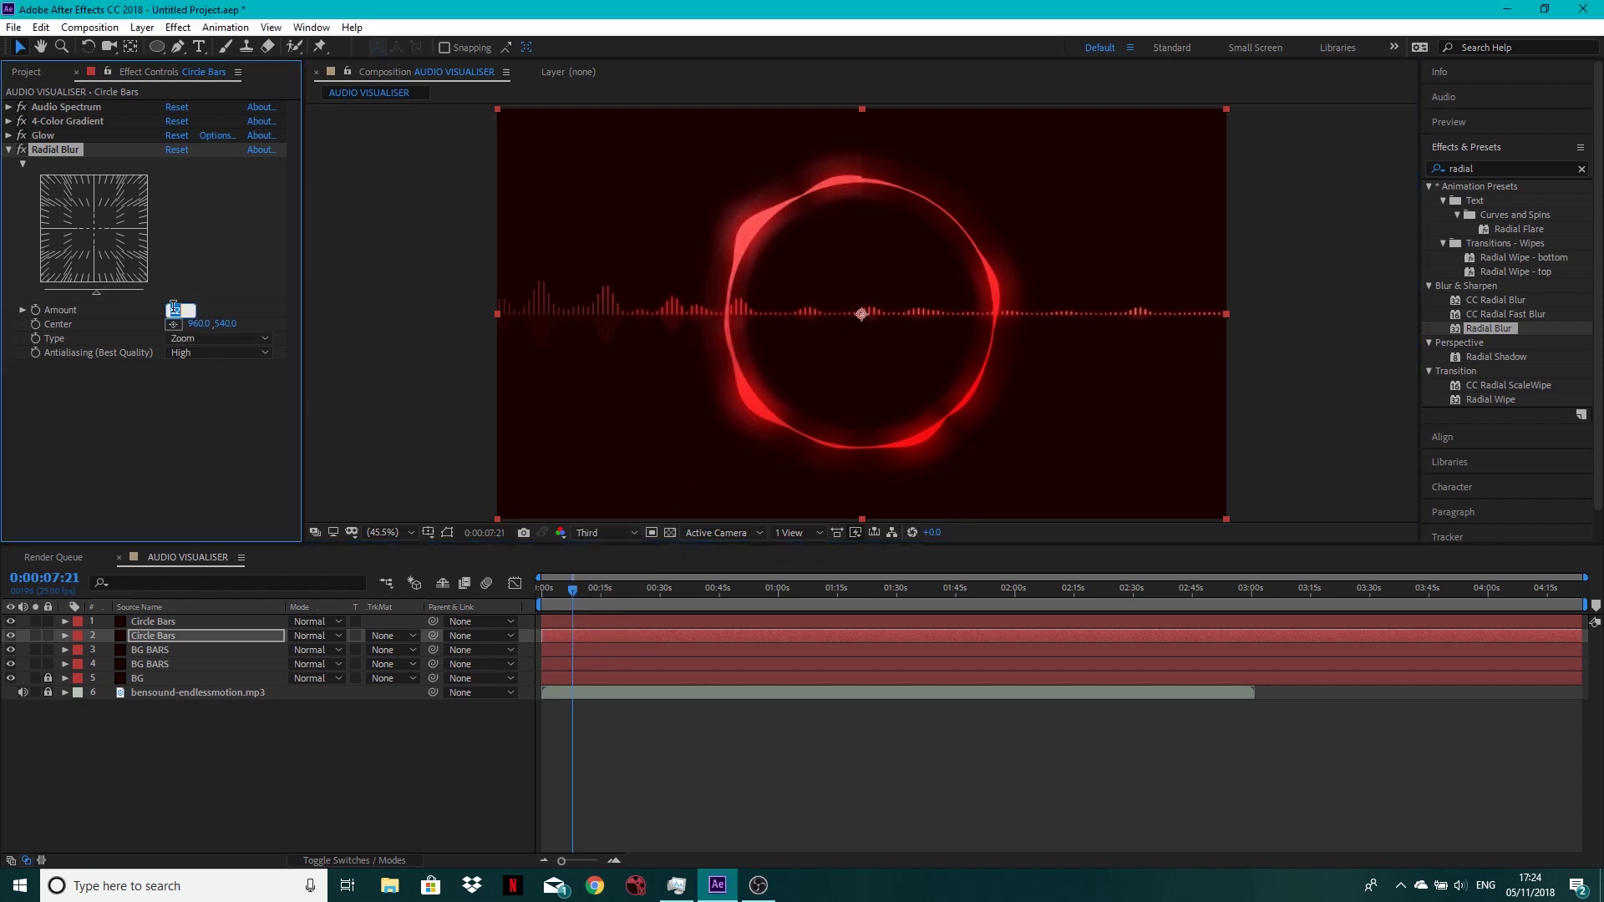
type("35")
key("Return")
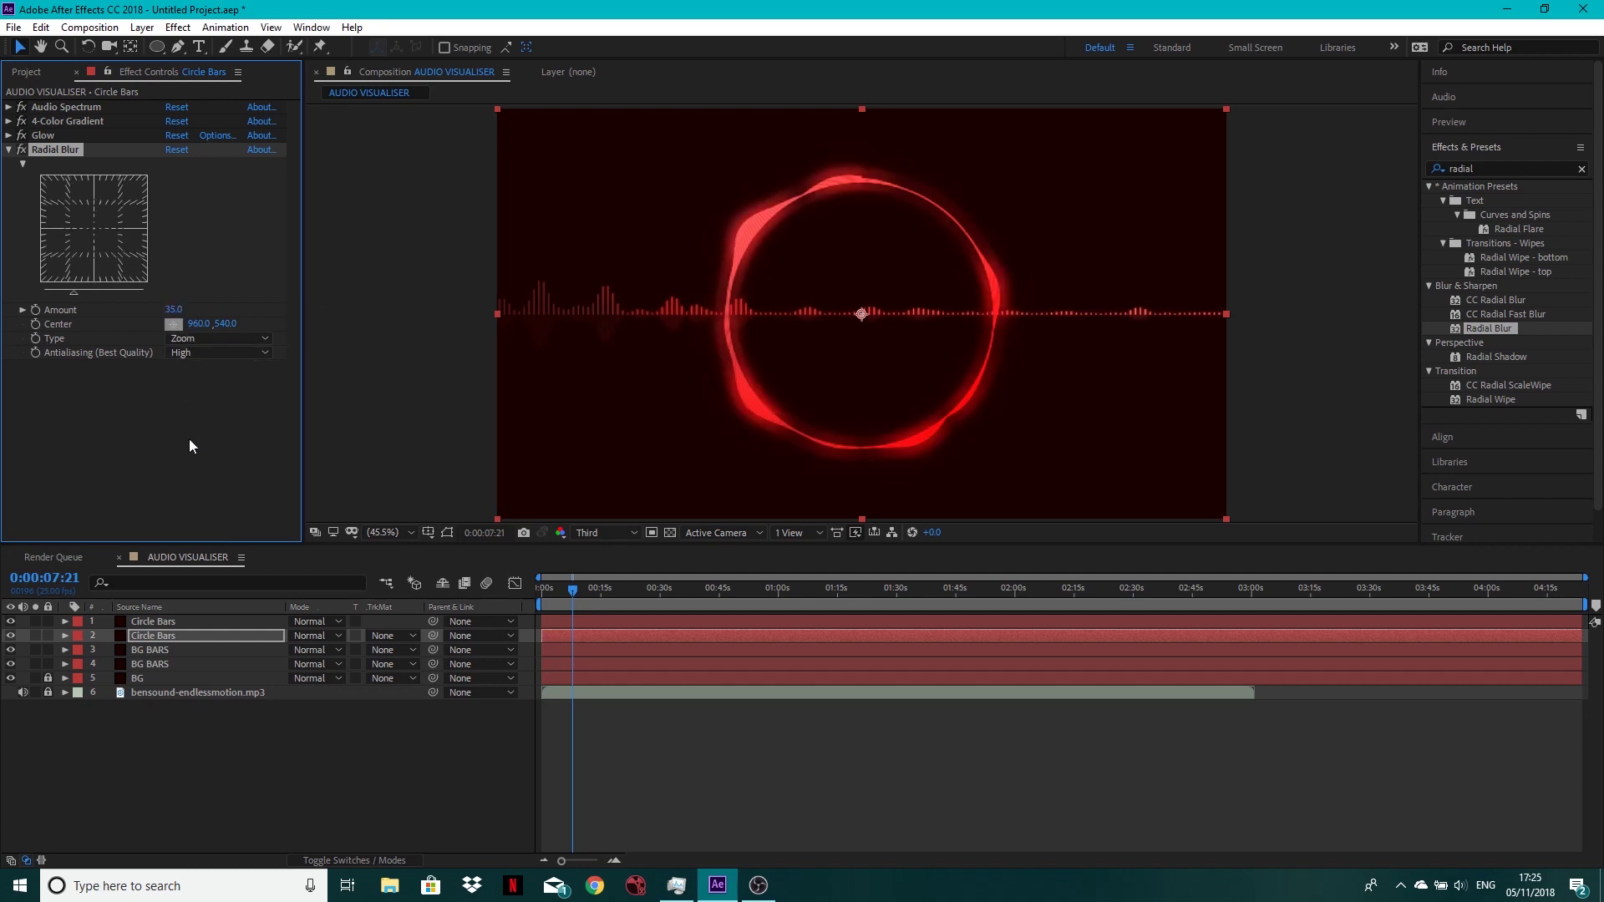
Set the copy's Audio Spectrum Maximum Height to 350, then collapse Audio Spectrum and Radial Blur.
left_click(9, 107)
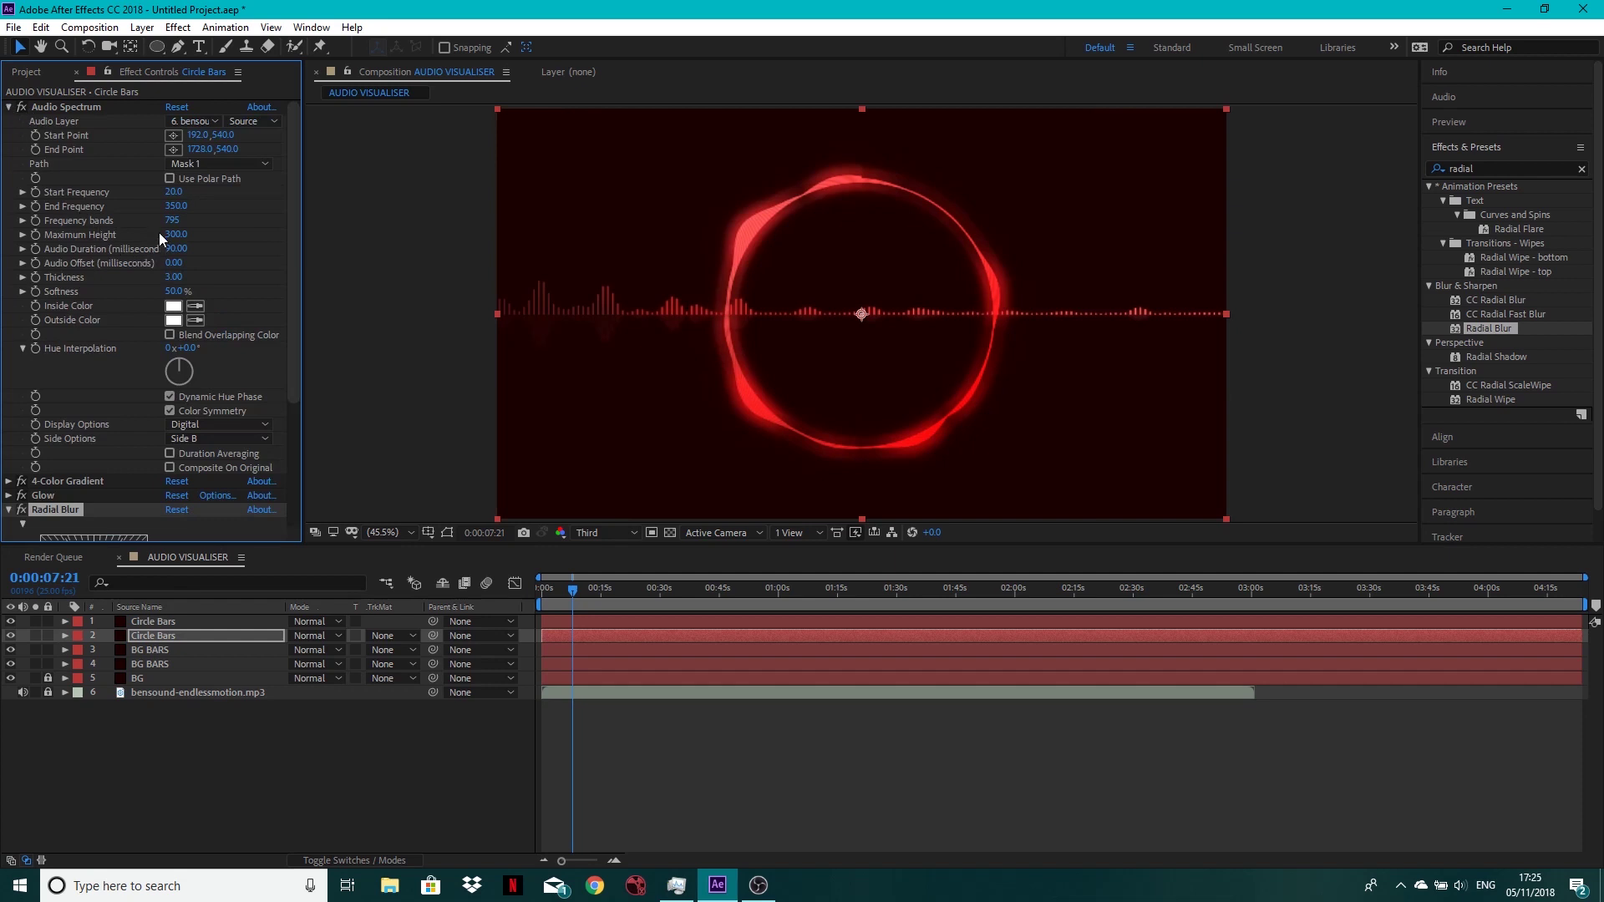
left_click_drag(177, 233, 210, 225)
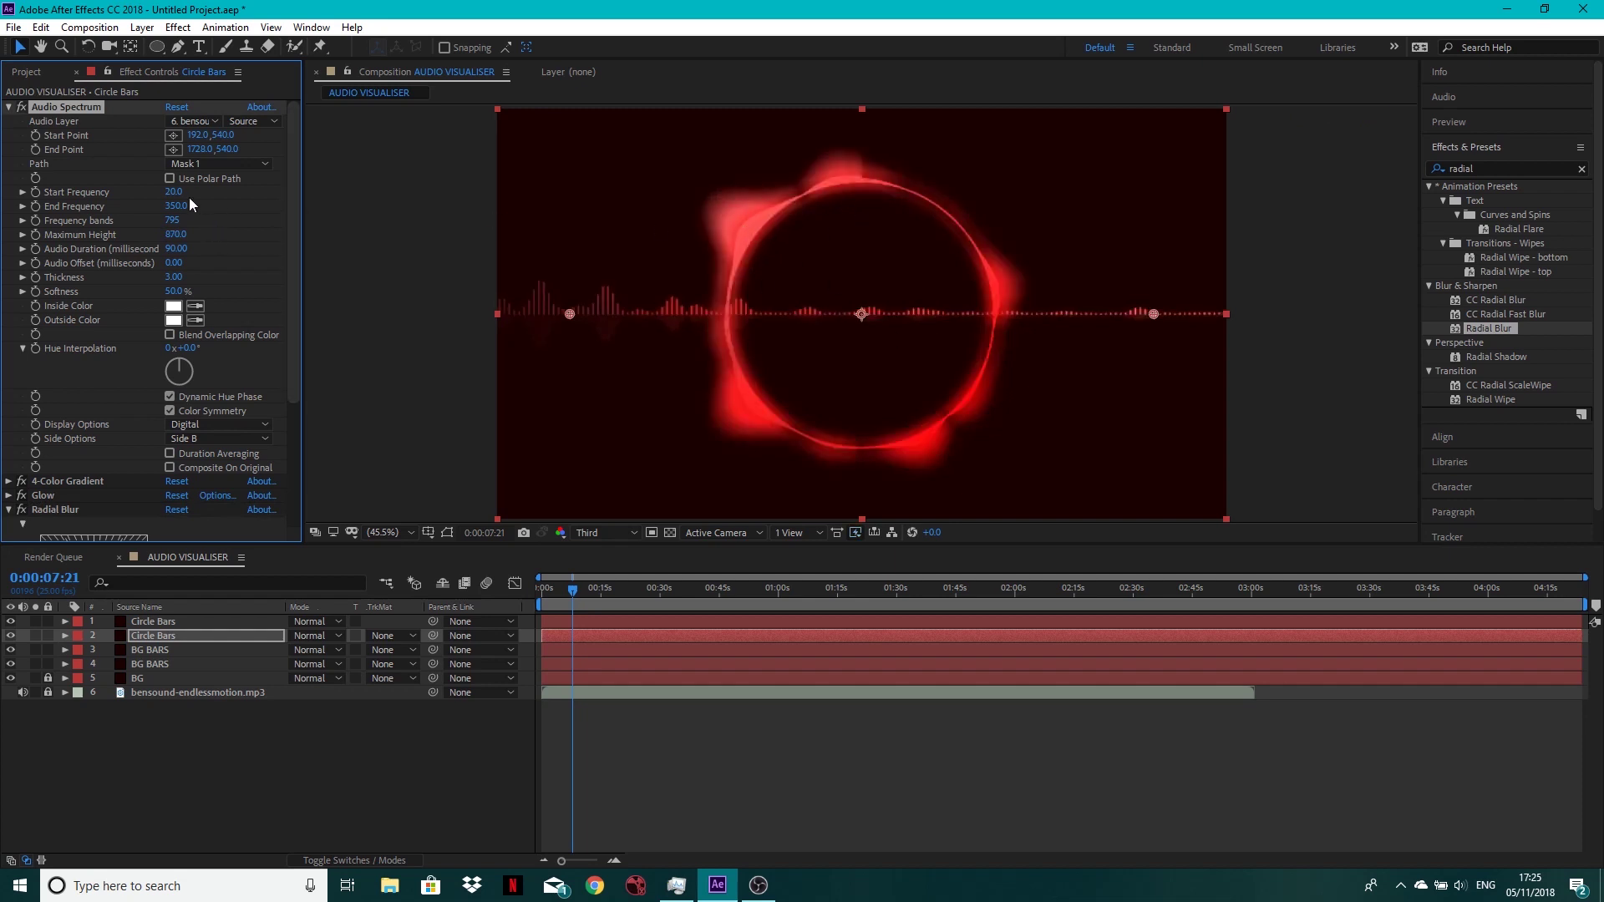
key("ctrl+z")
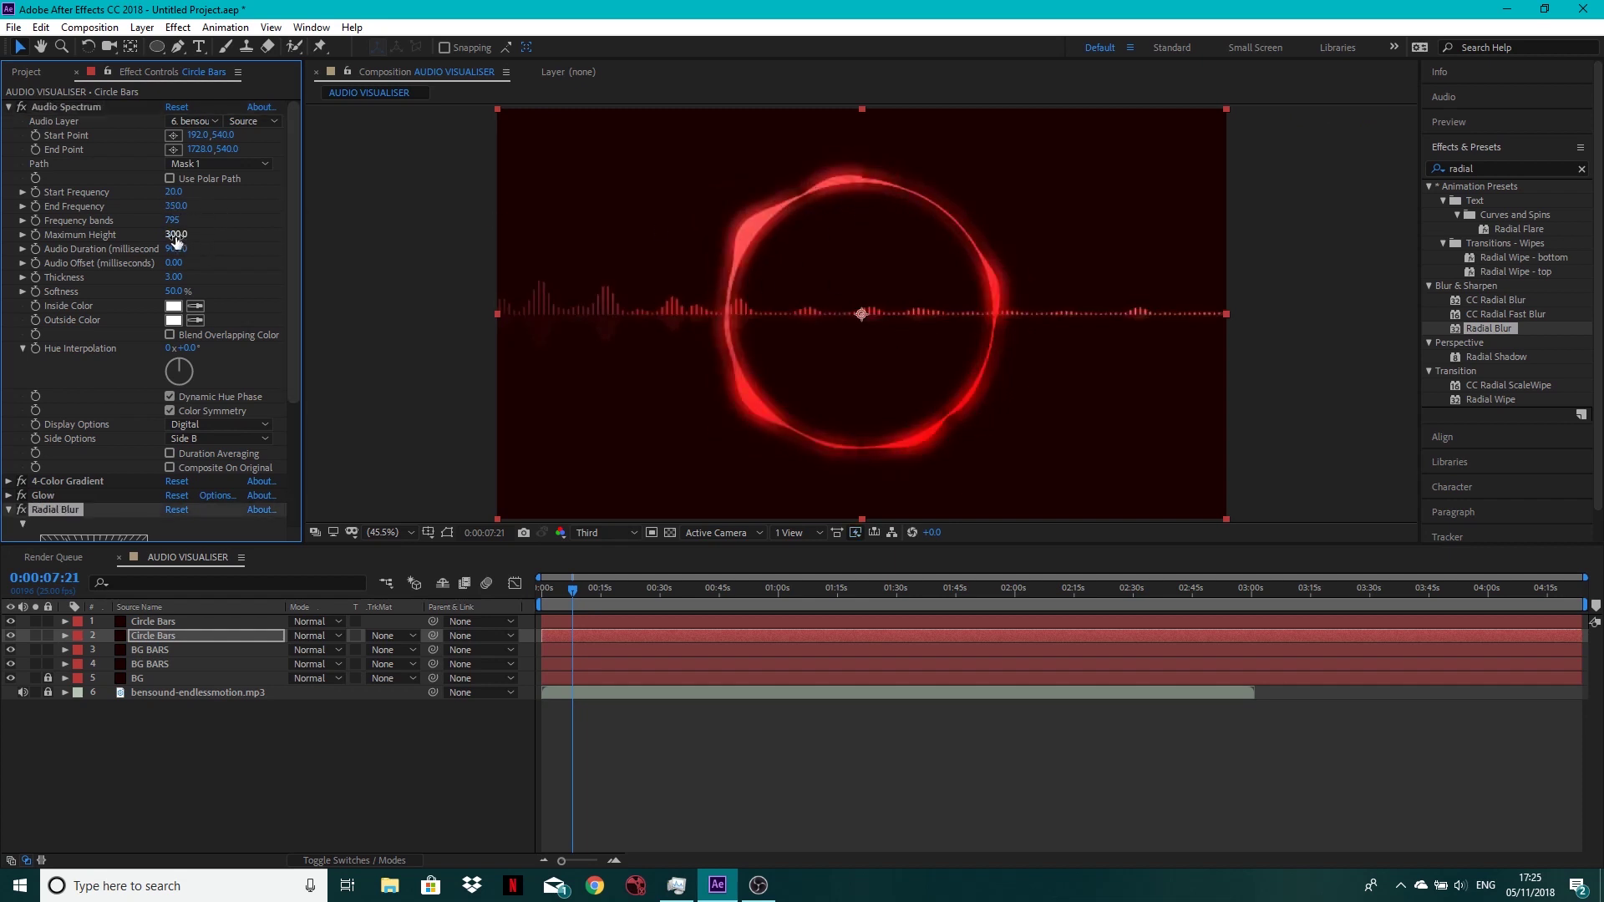
left_click(176, 236)
type("350")
key("Return")
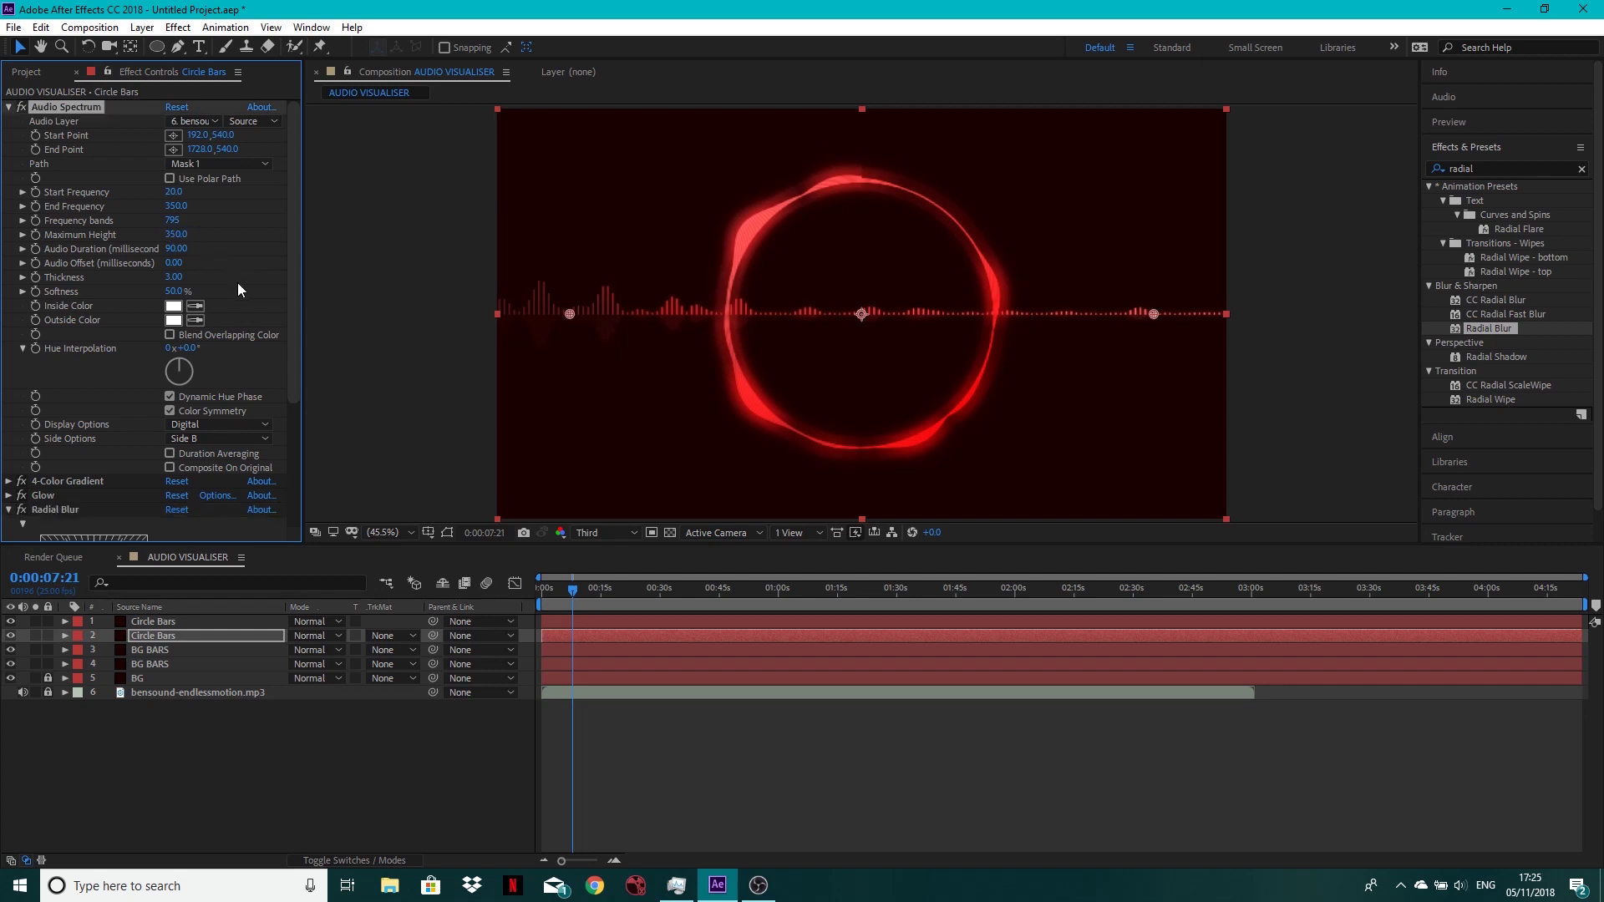
left_click(9, 107)
left_click(10, 150)
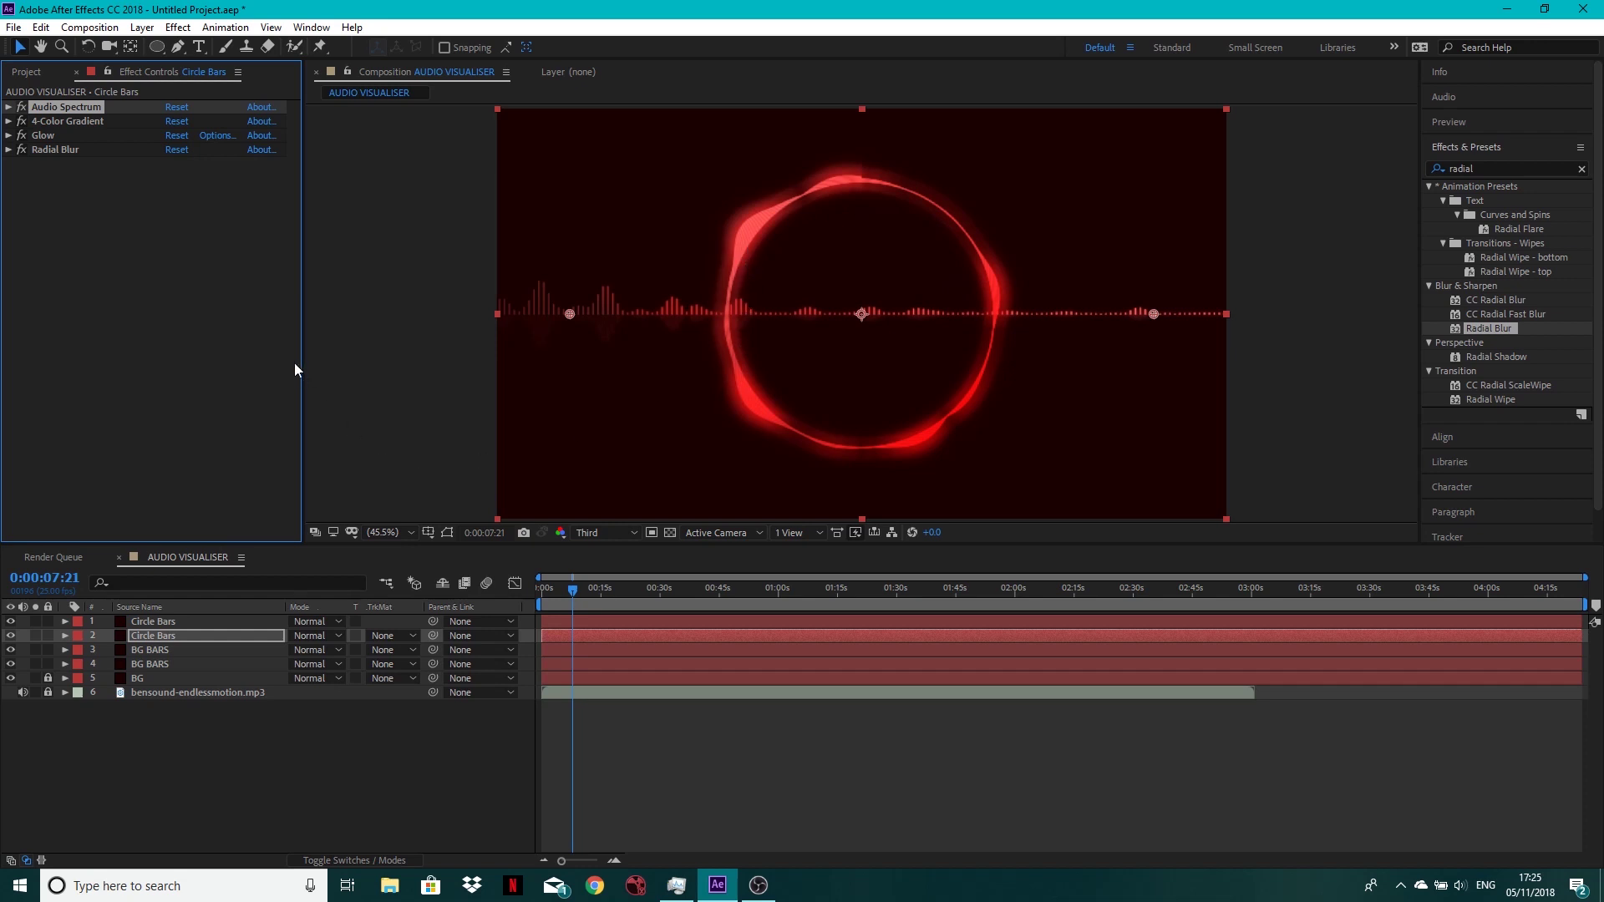
Add a new Dark Red Solid 1 layer above the top Circle Bars.
left_click(162, 622)
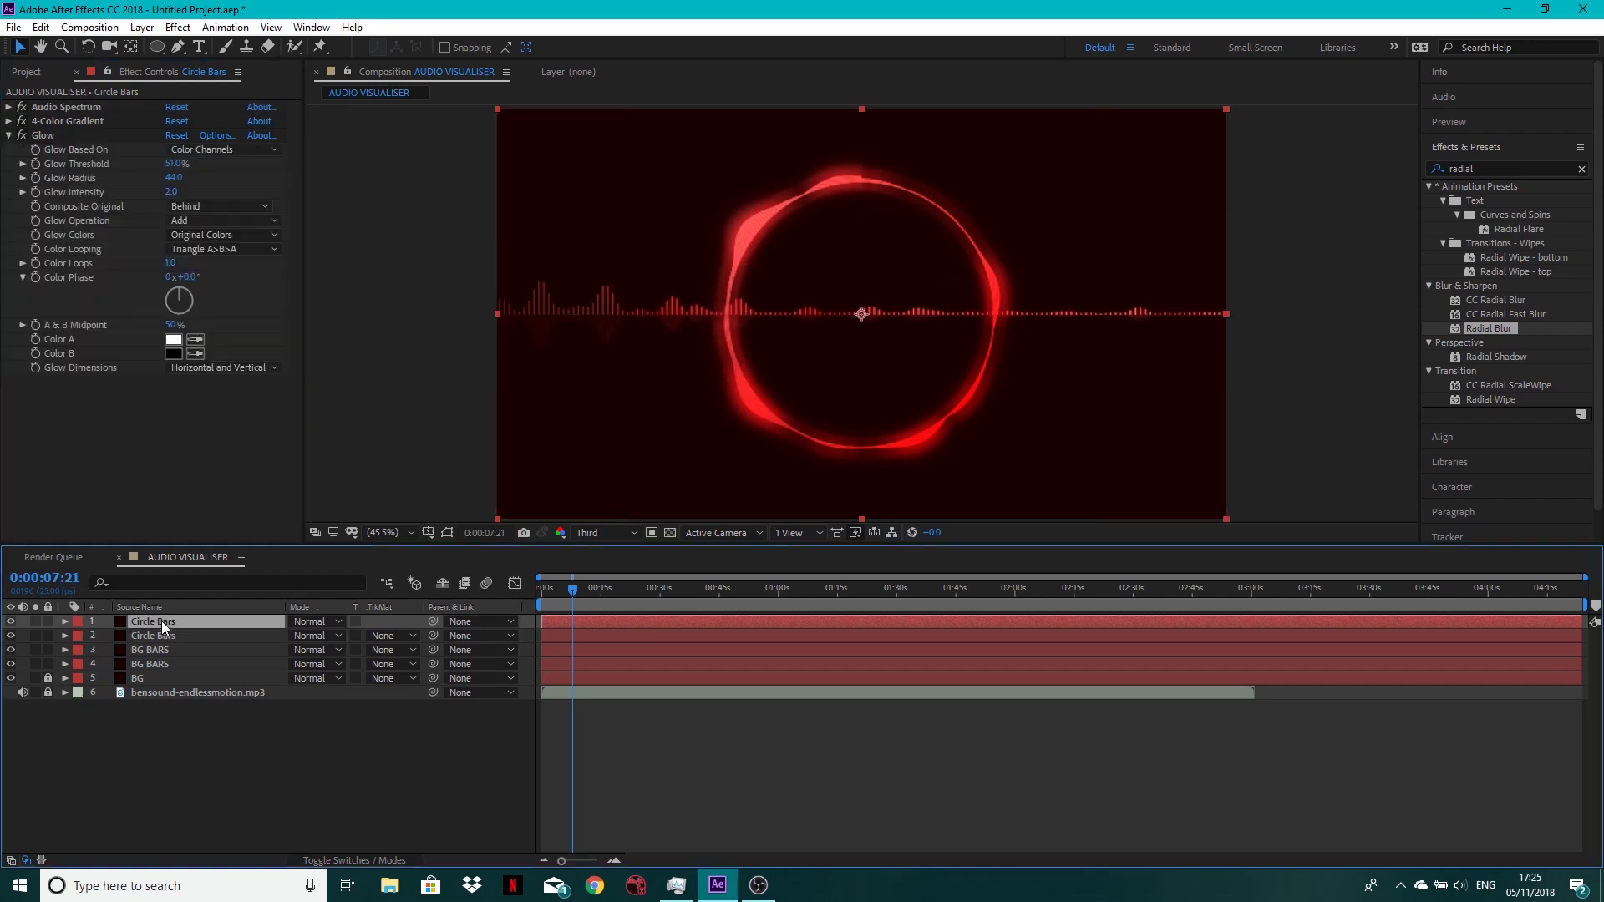
left_click(142, 27)
mouse_move(351, 47)
left_click(424, 64)
left_click(260, 339)
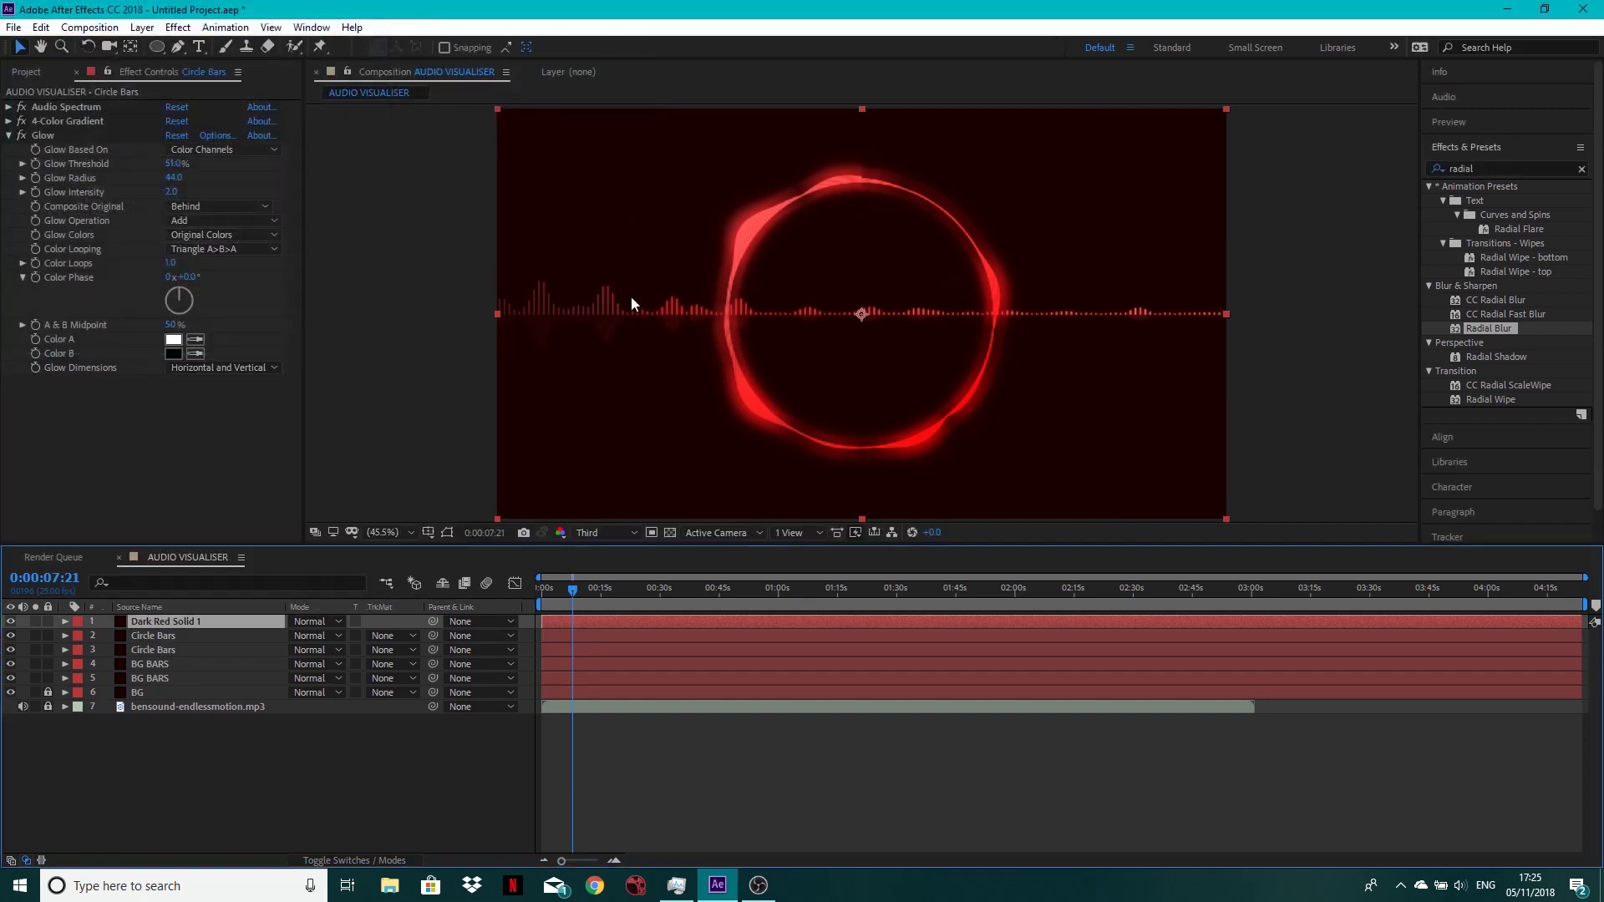
Draw a large circular ellipse mask on the solid covering the ring's centre.
left_click(157, 46)
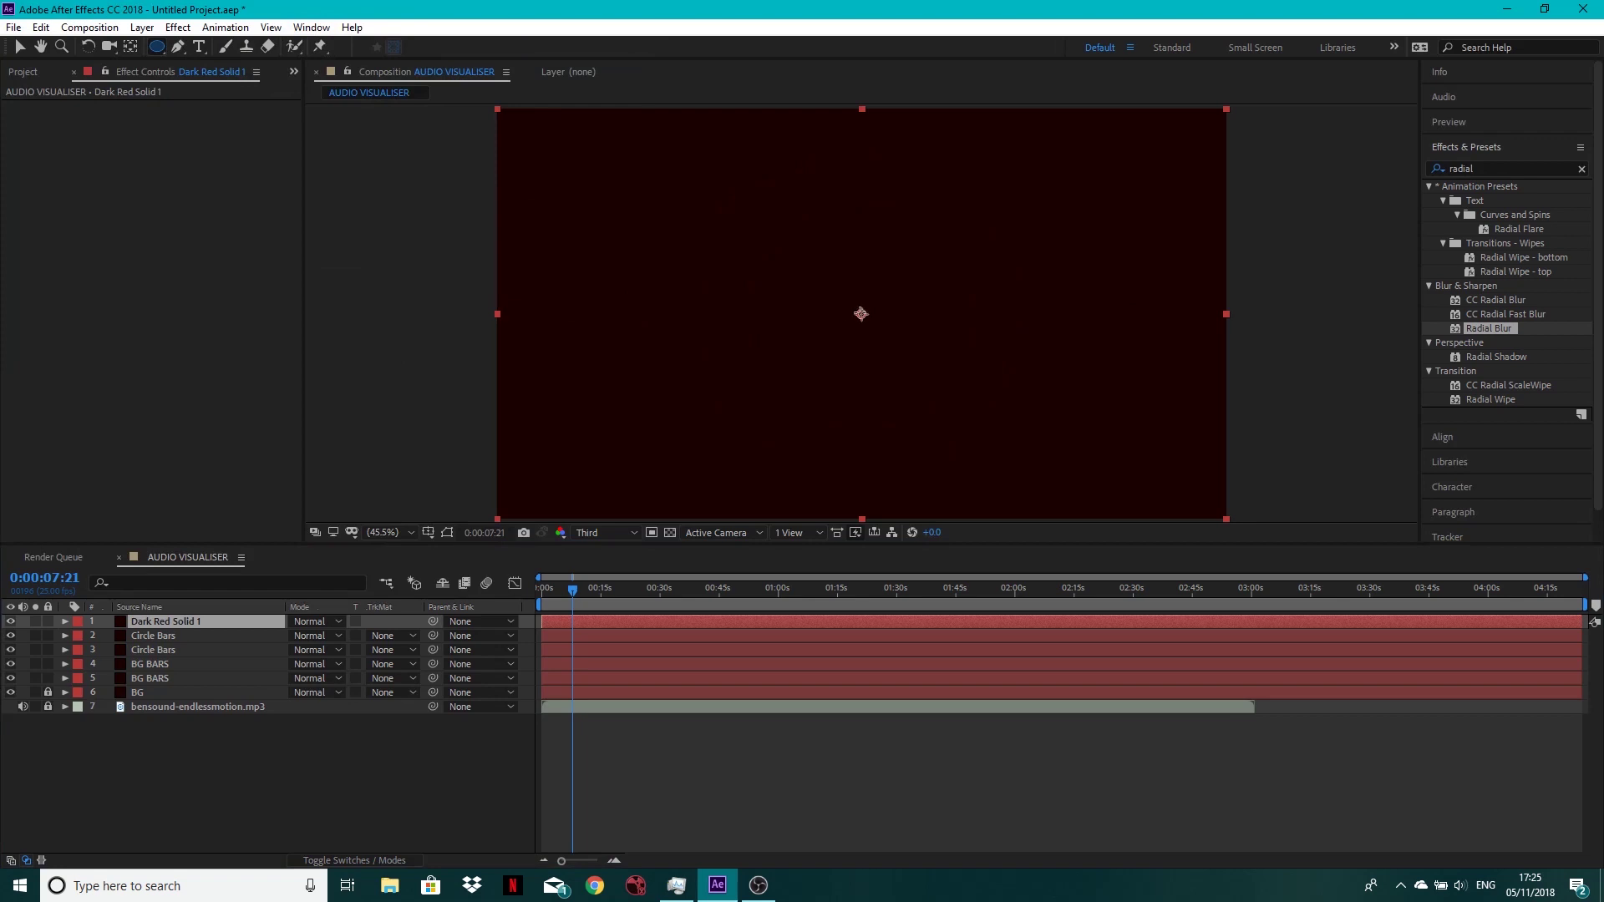
left_click_drag(861, 314, 863, 316)
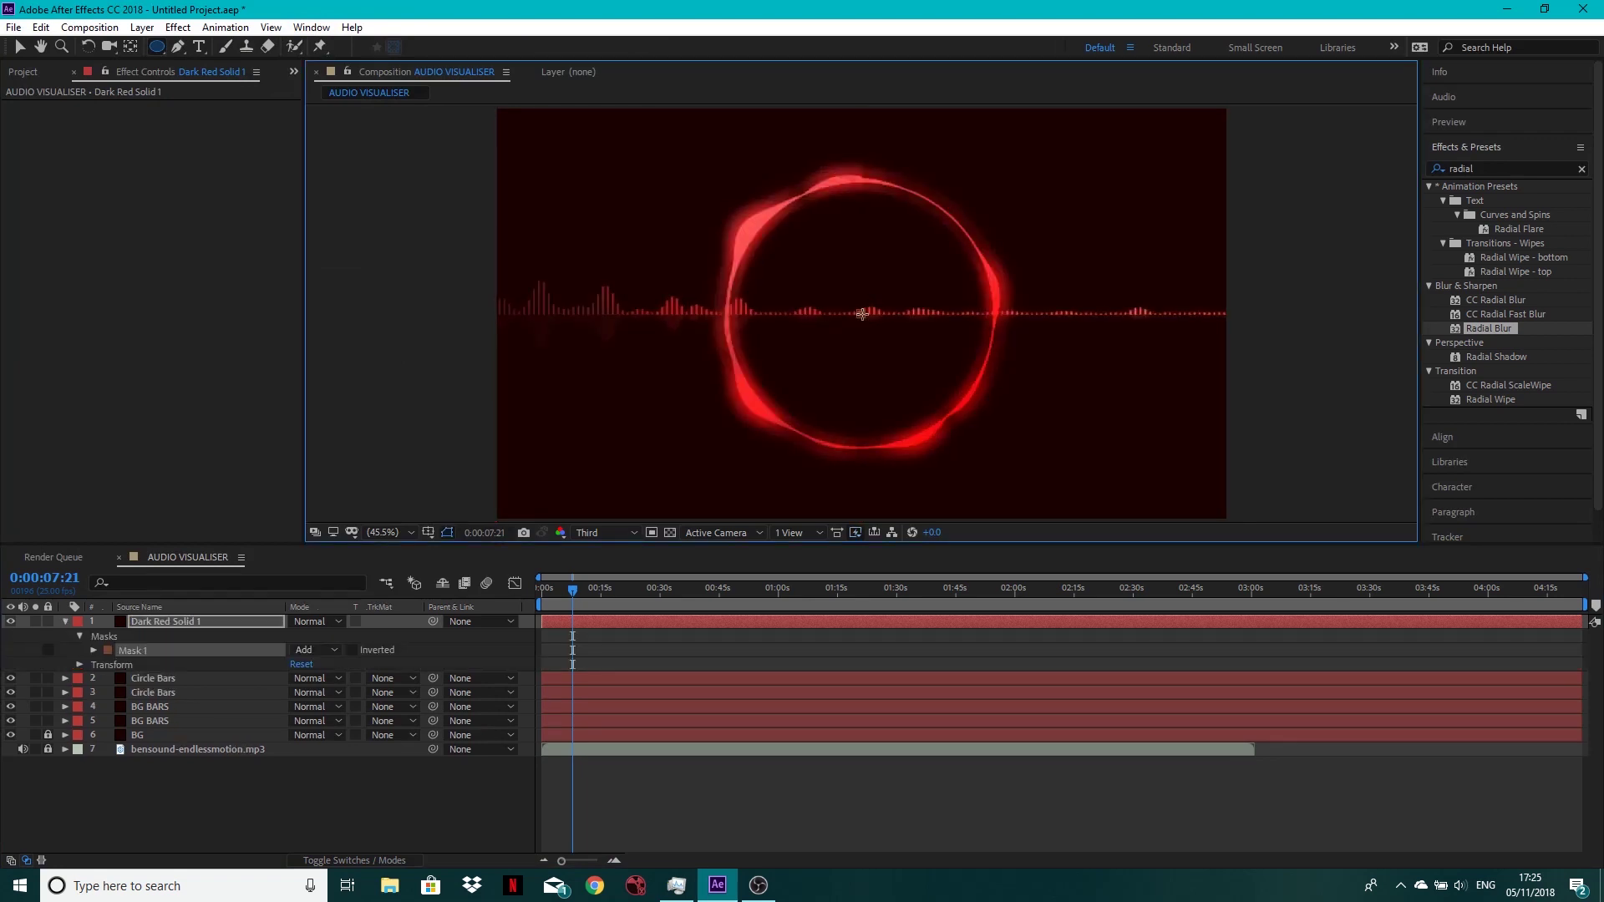
left_click_drag(863, 314, 994, 219)
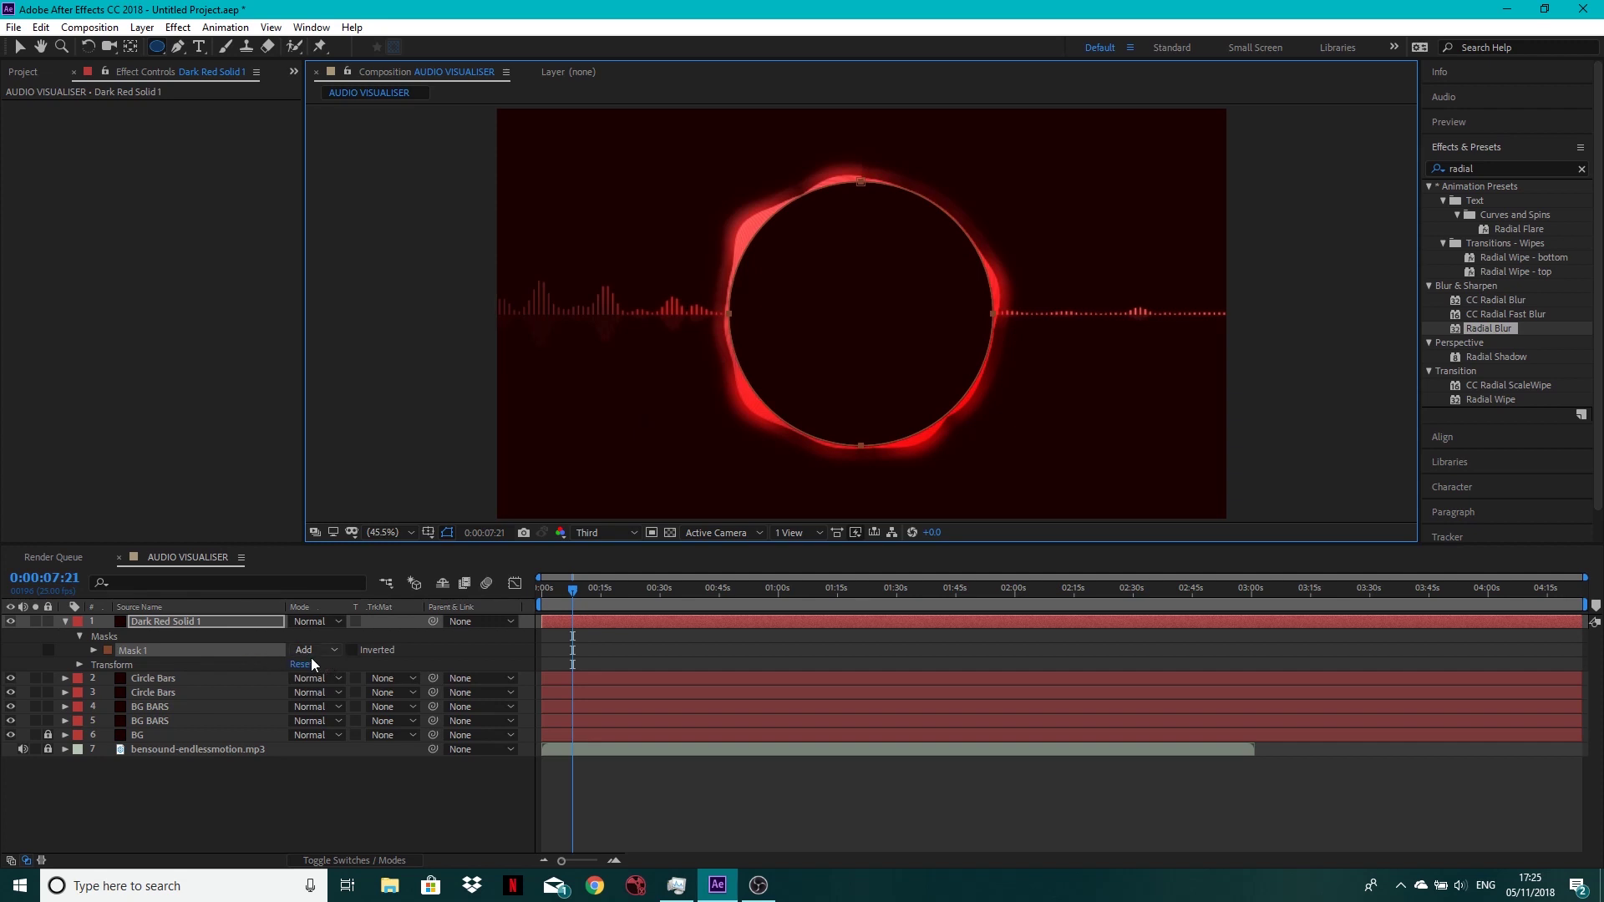
Rename the lower Circle Bars layer to 'Circle Bars GLOW'.
left_click(65, 621)
left_click(114, 636)
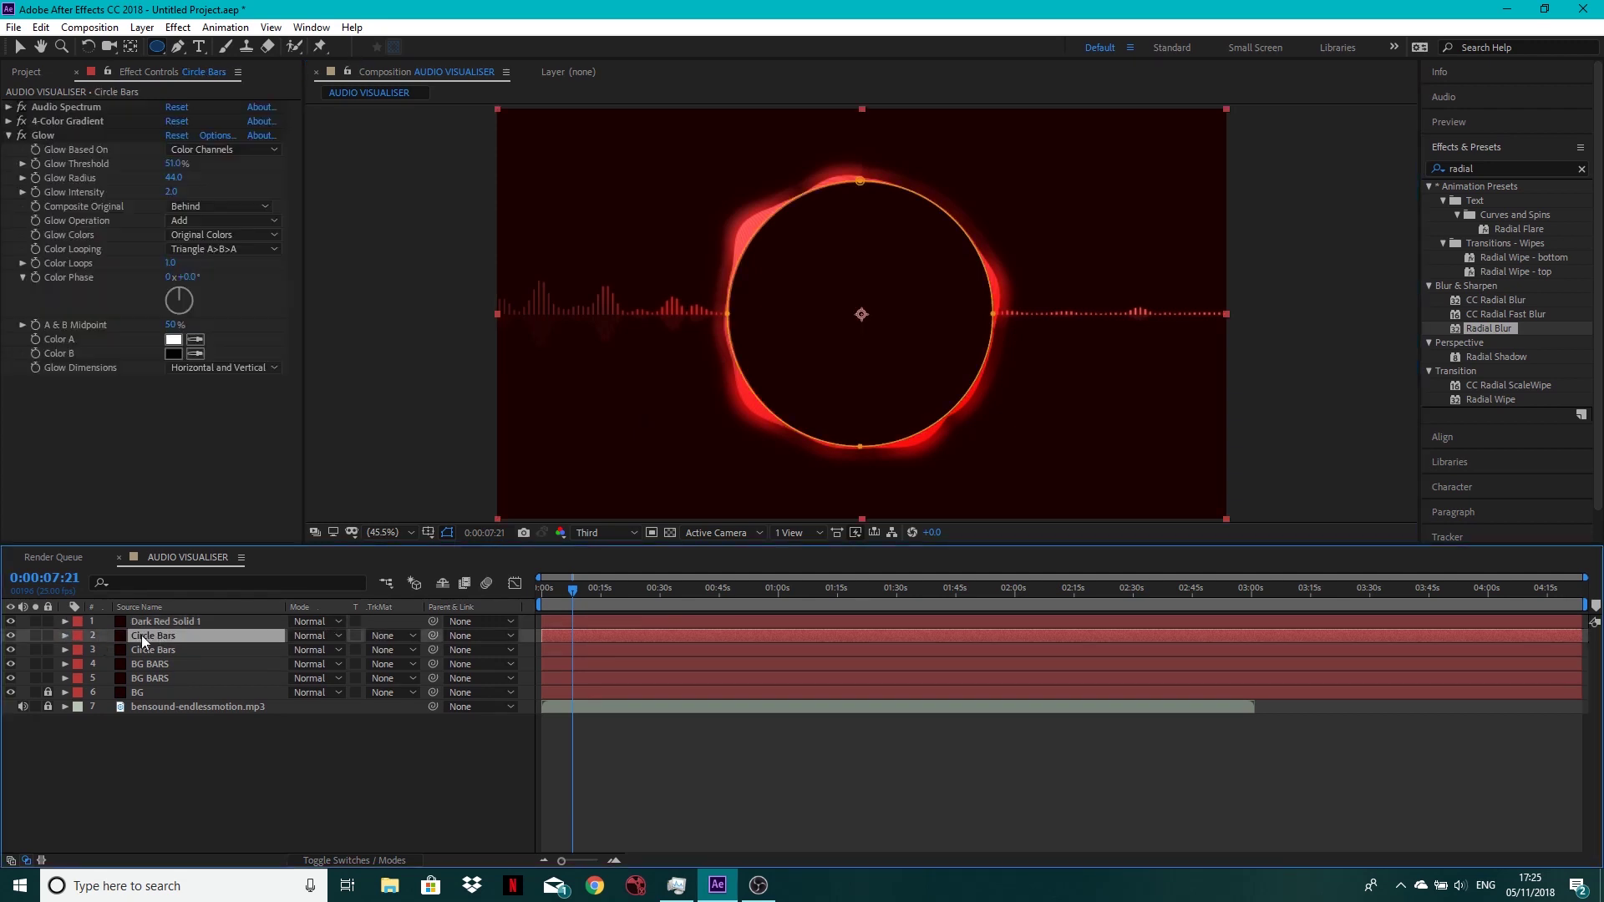
right_click(173, 641)
left_click(322, 633)
key("End")
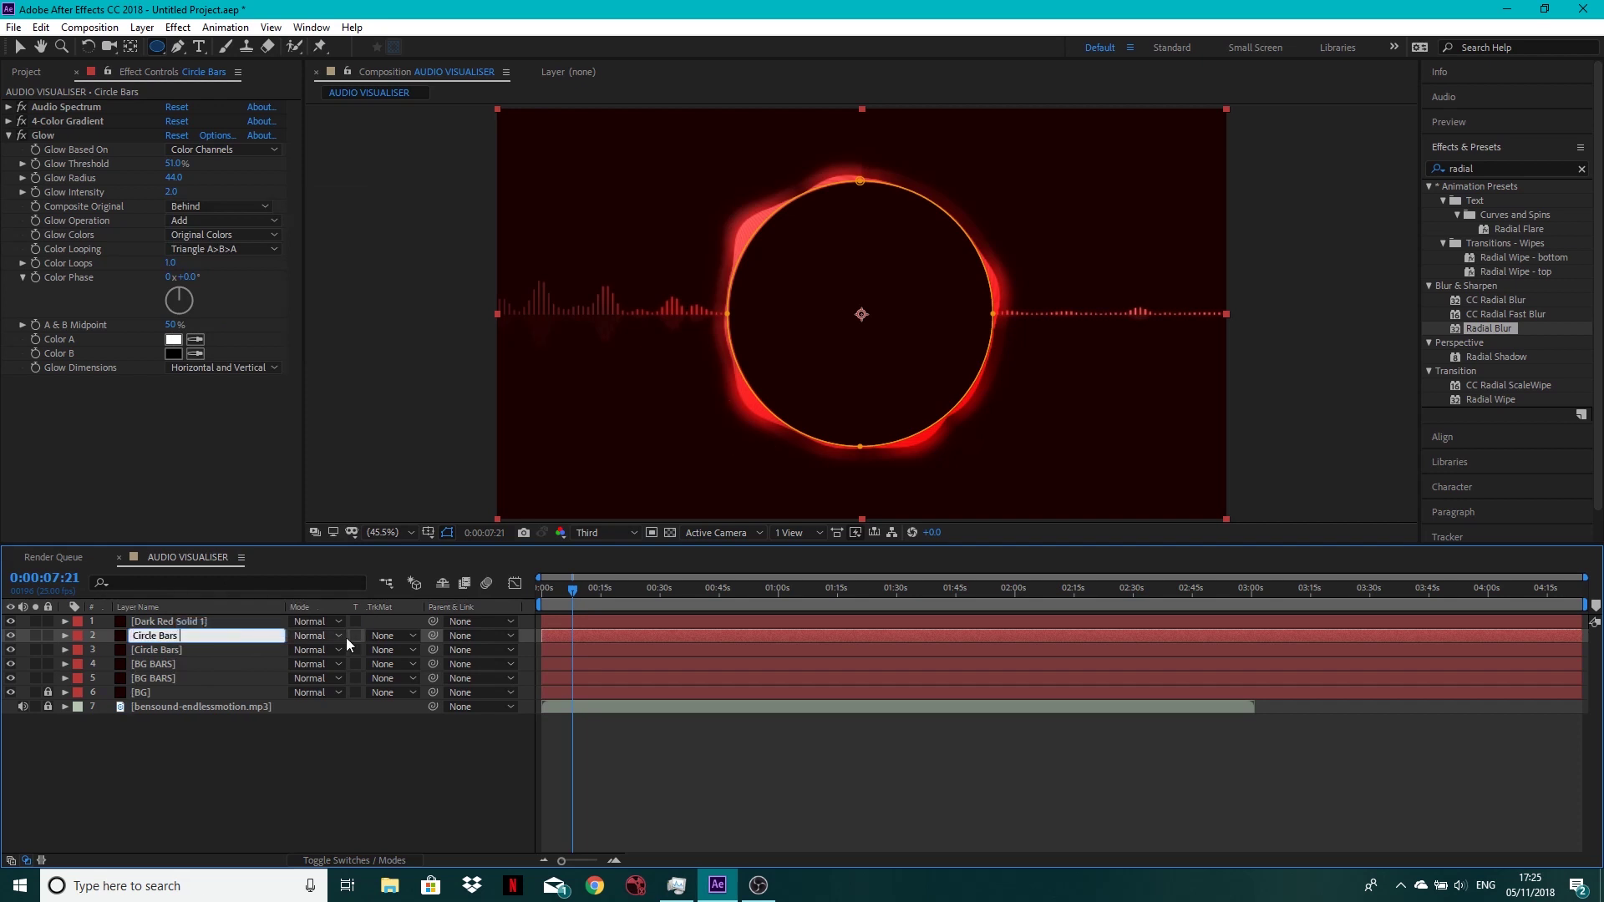
type("GLOW")
key("Return")
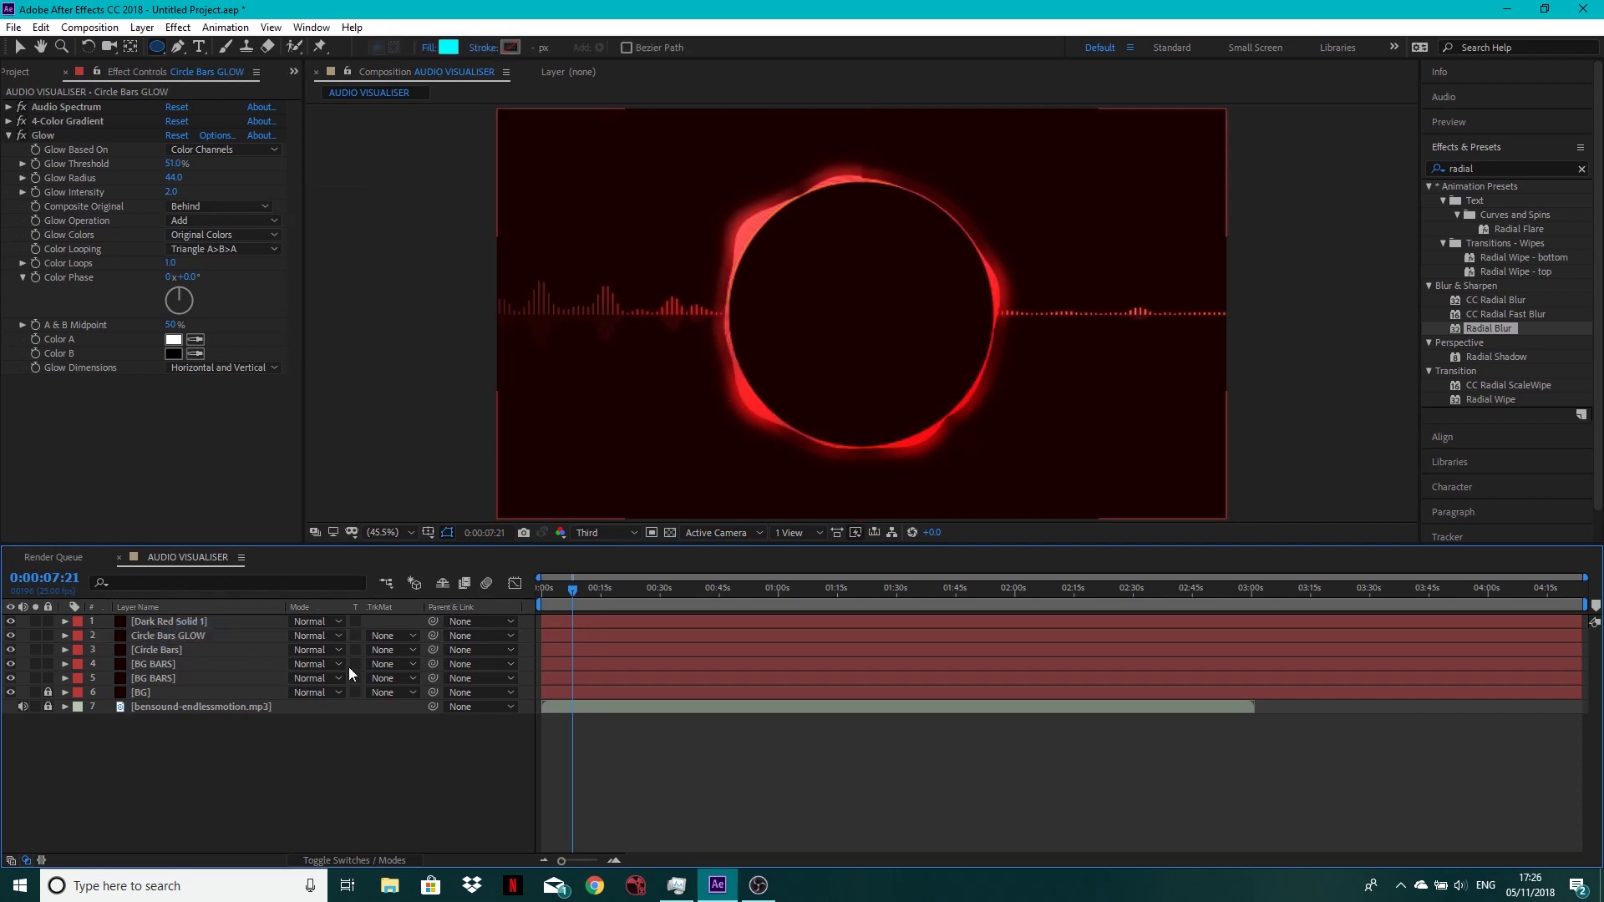
Try Alpha Inverted Matte, then plain Alpha Matte, as the glow layer's track matte.
left_click(392, 634)
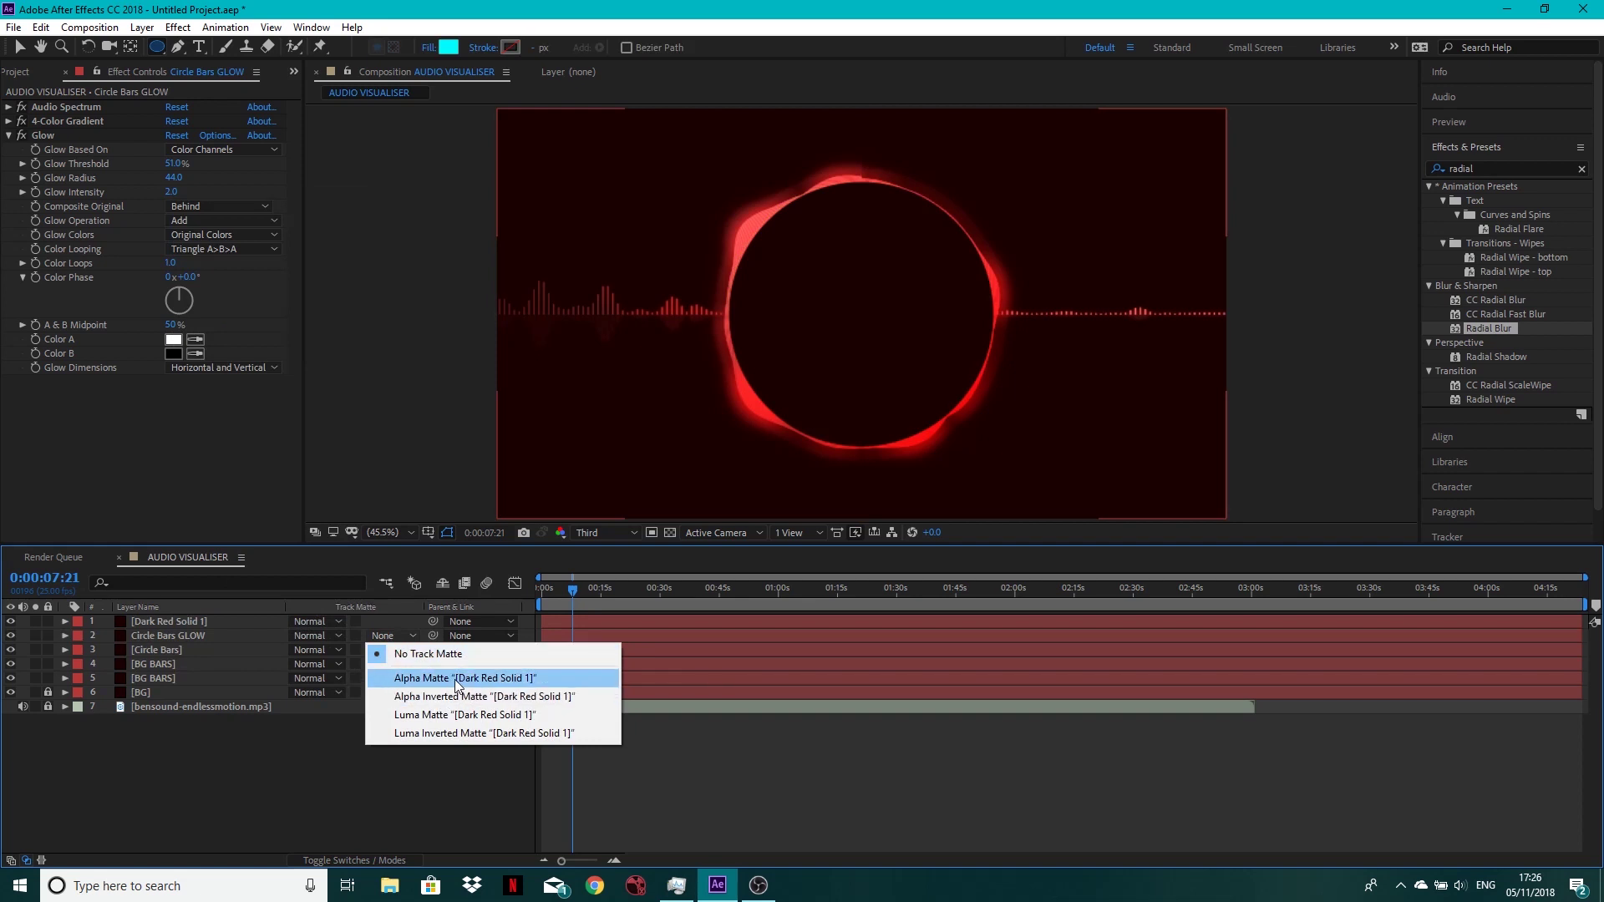
left_click(434, 696)
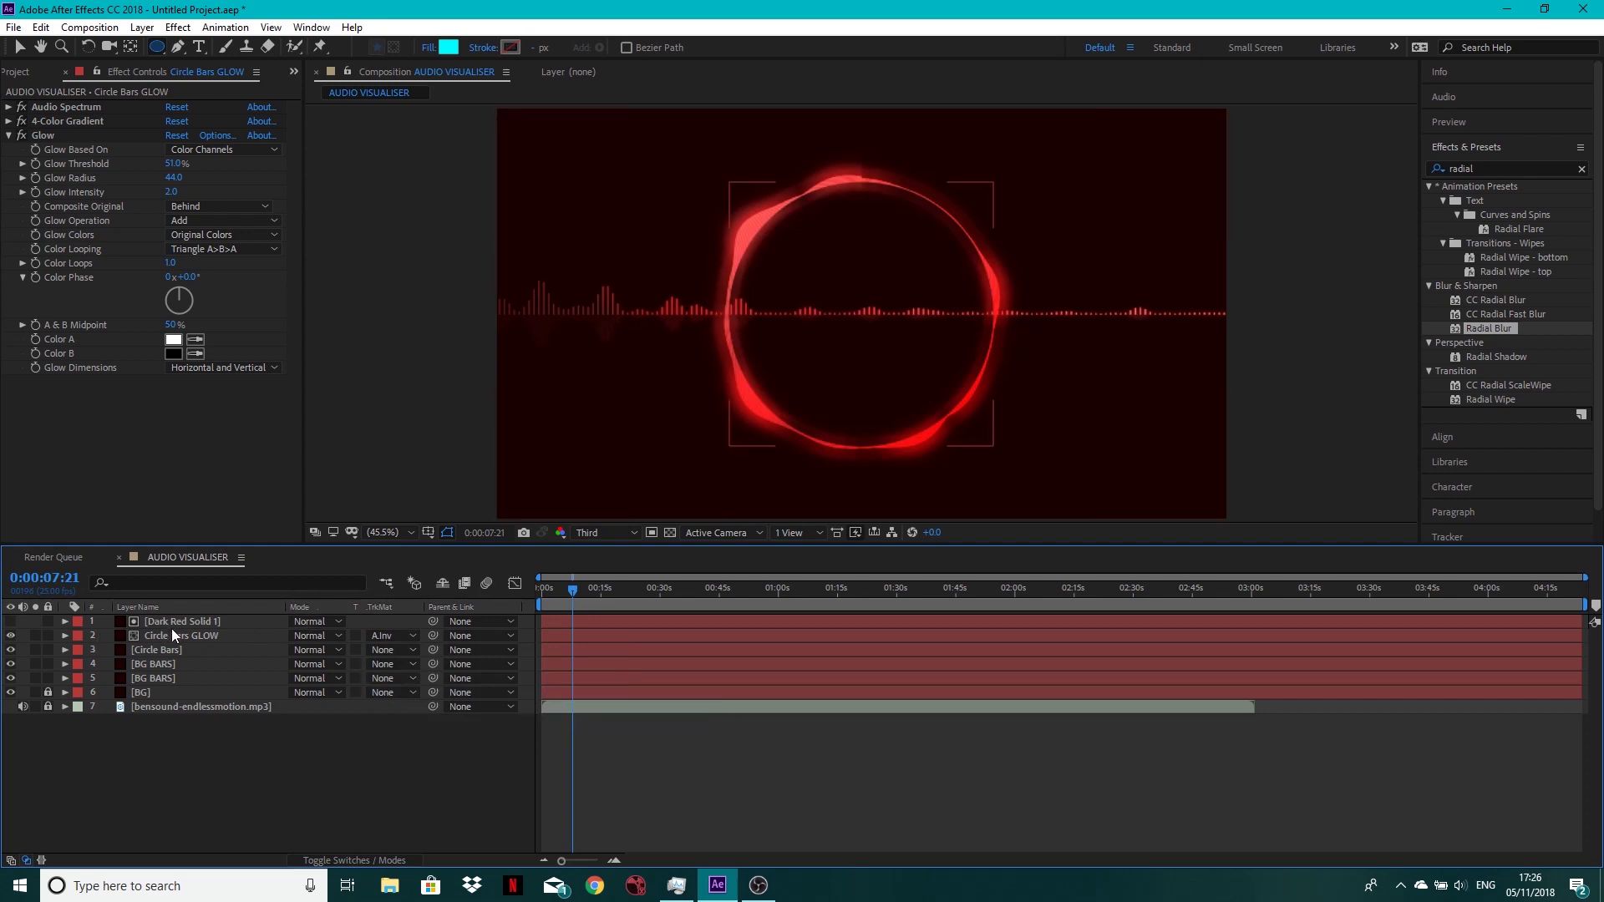
left_click(218, 623)
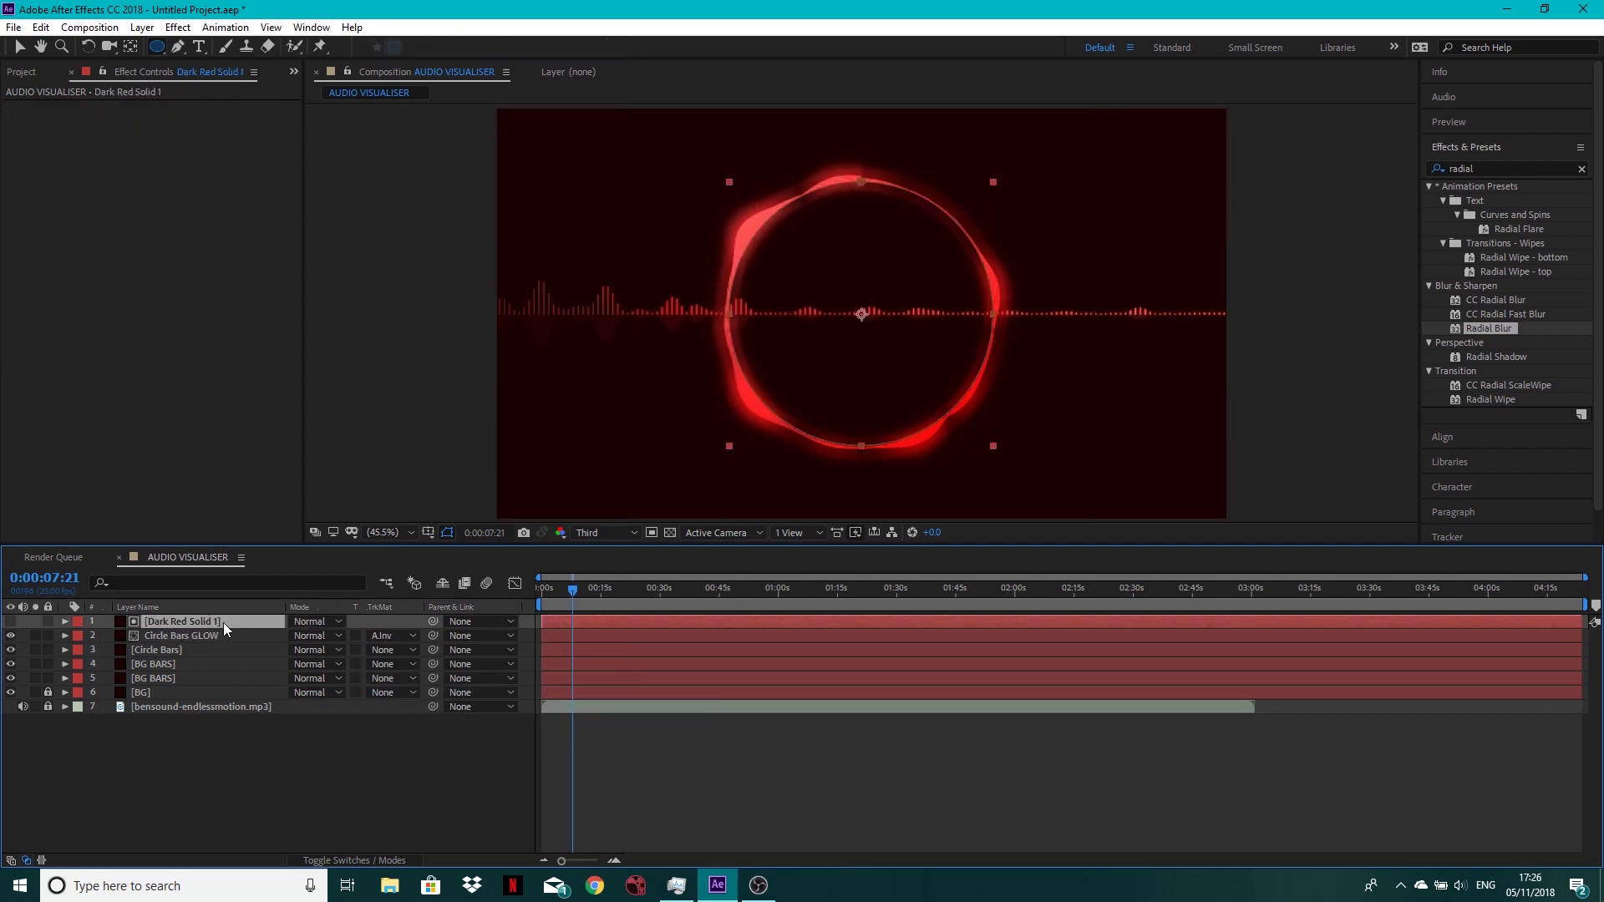
left_click(388, 635)
left_click(412, 675)
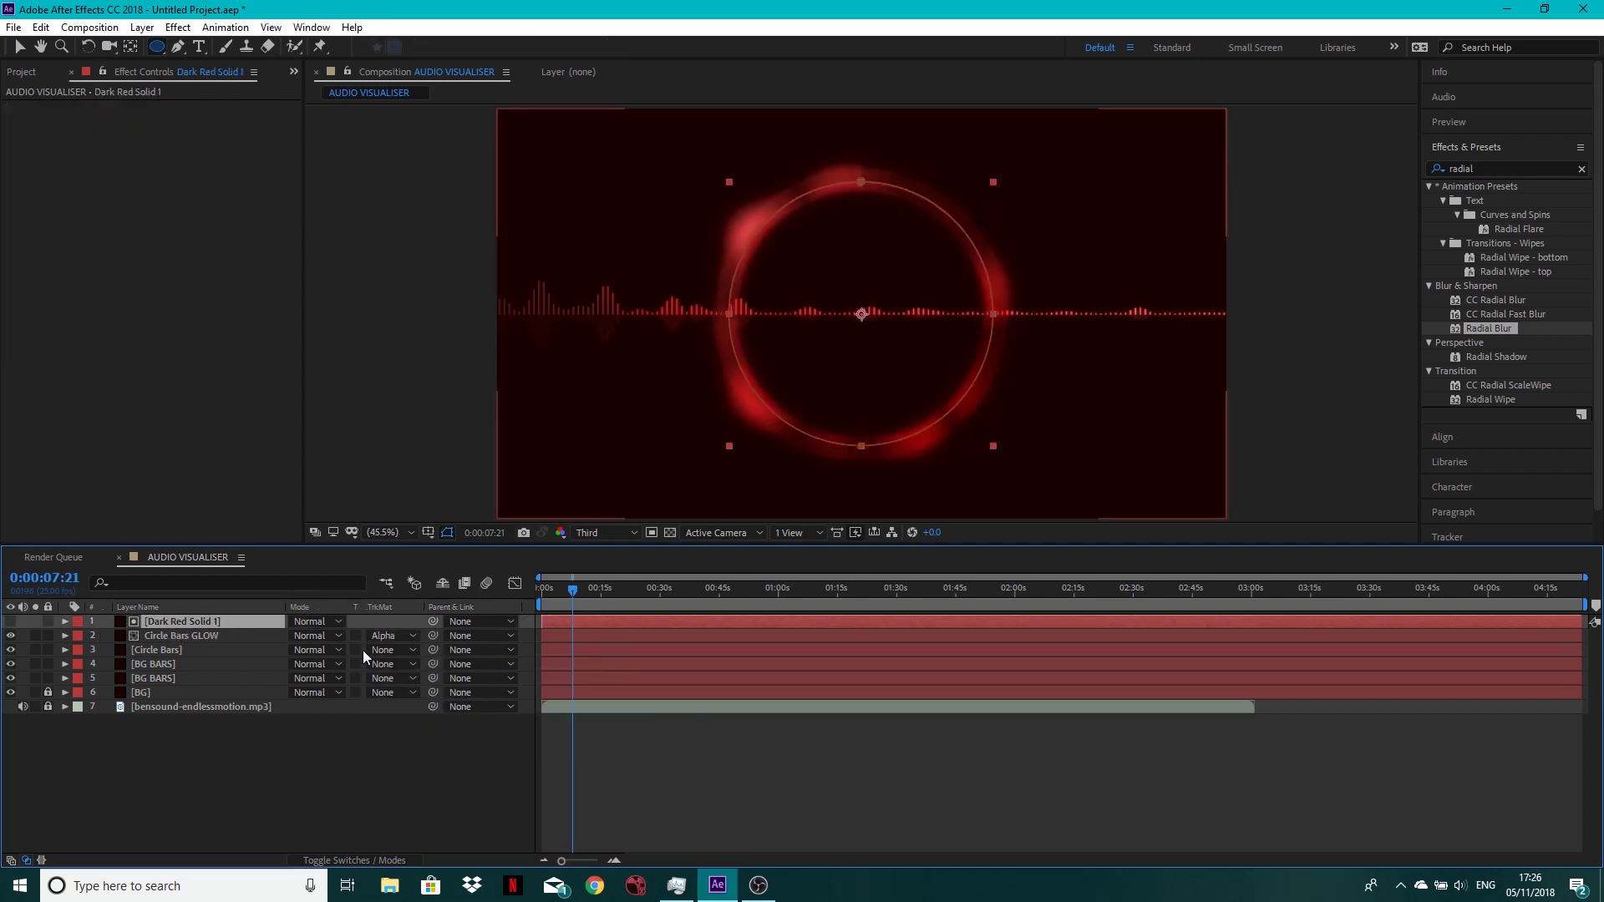
left_click(11, 636)
left_click(11, 635)
Remove 'GLOW' from the glow layer's name.
left_click(193, 636)
right_click(193, 634)
left_click(233, 632)
left_click(229, 635)
key("BackSpace")
key("BackSpace")
key("BackSpace")
key("BackSpace")
key("BackSpace")
Move the other Circle Bars under the solid, clear its matte, and give the upper Circle Bars an Alpha Inverted Matte.
left_click_drag(188, 649, 183, 629)
left_click(398, 645)
left_click(409, 667)
left_click(383, 635)
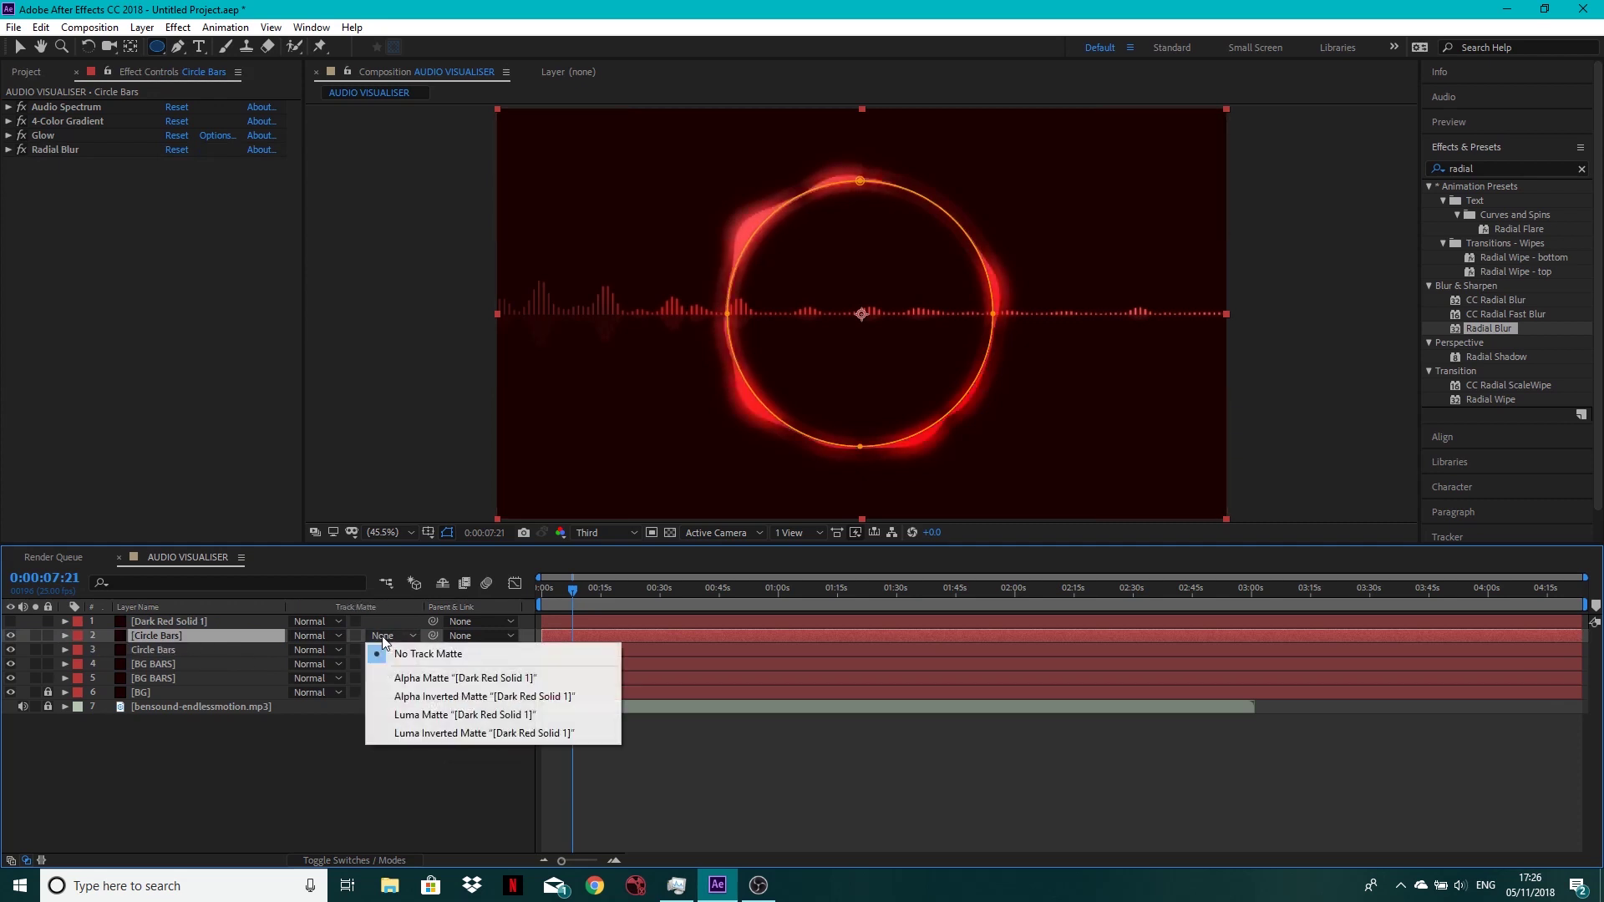
left_click(422, 698)
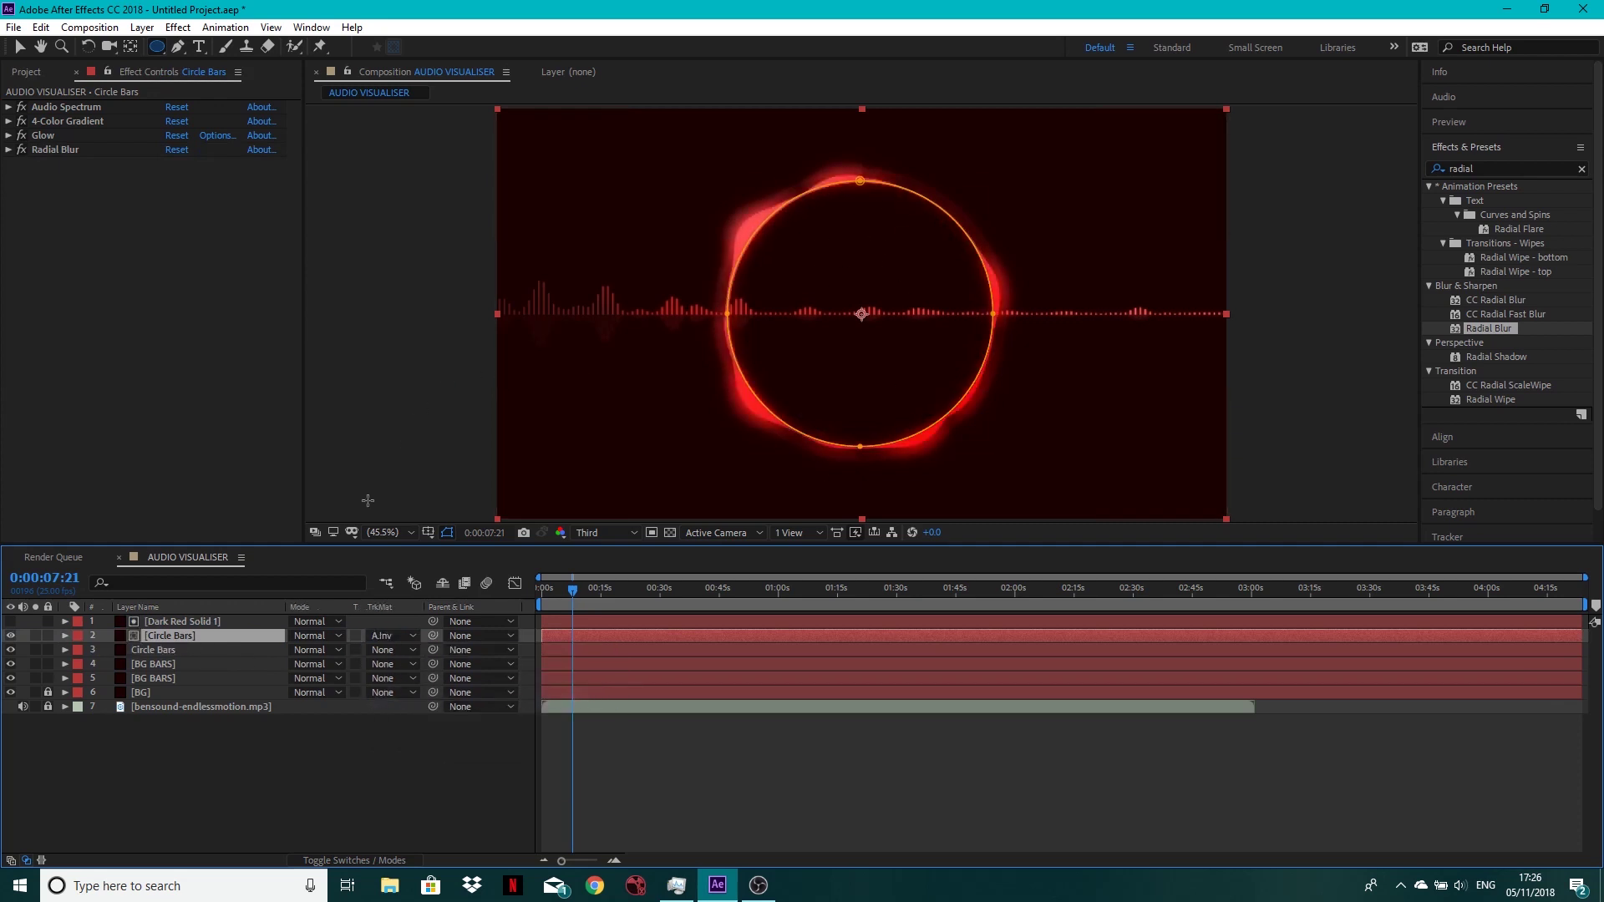
left_click(284, 788)
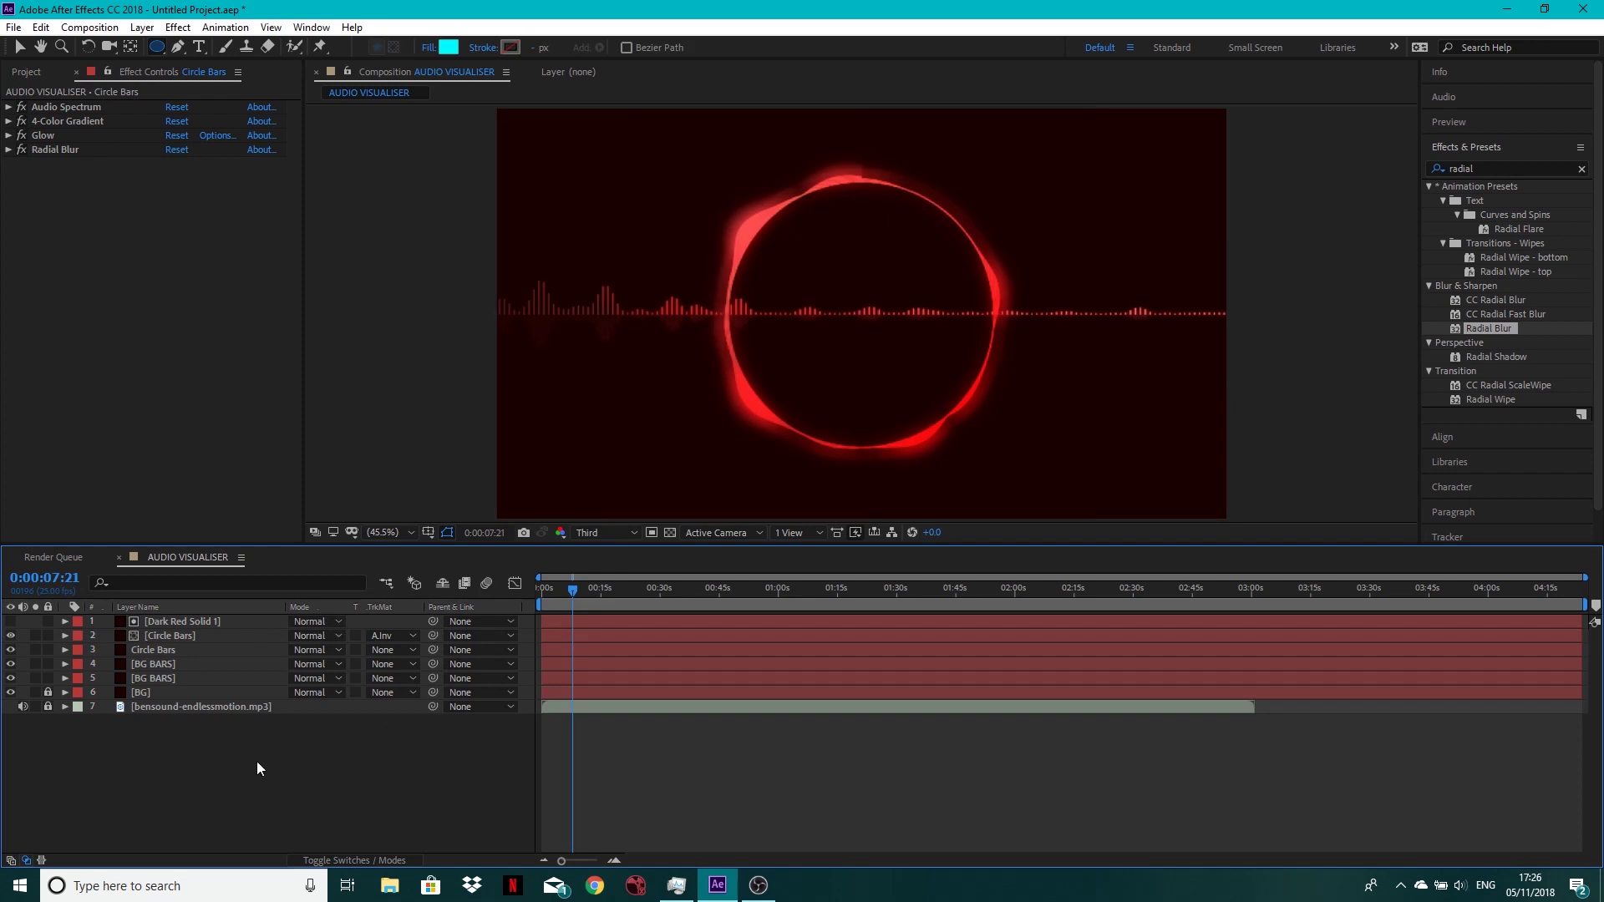
Duplicate Dark Red Solid 1 and move the copy above the lower BG BARS layer.
left_click(184, 622)
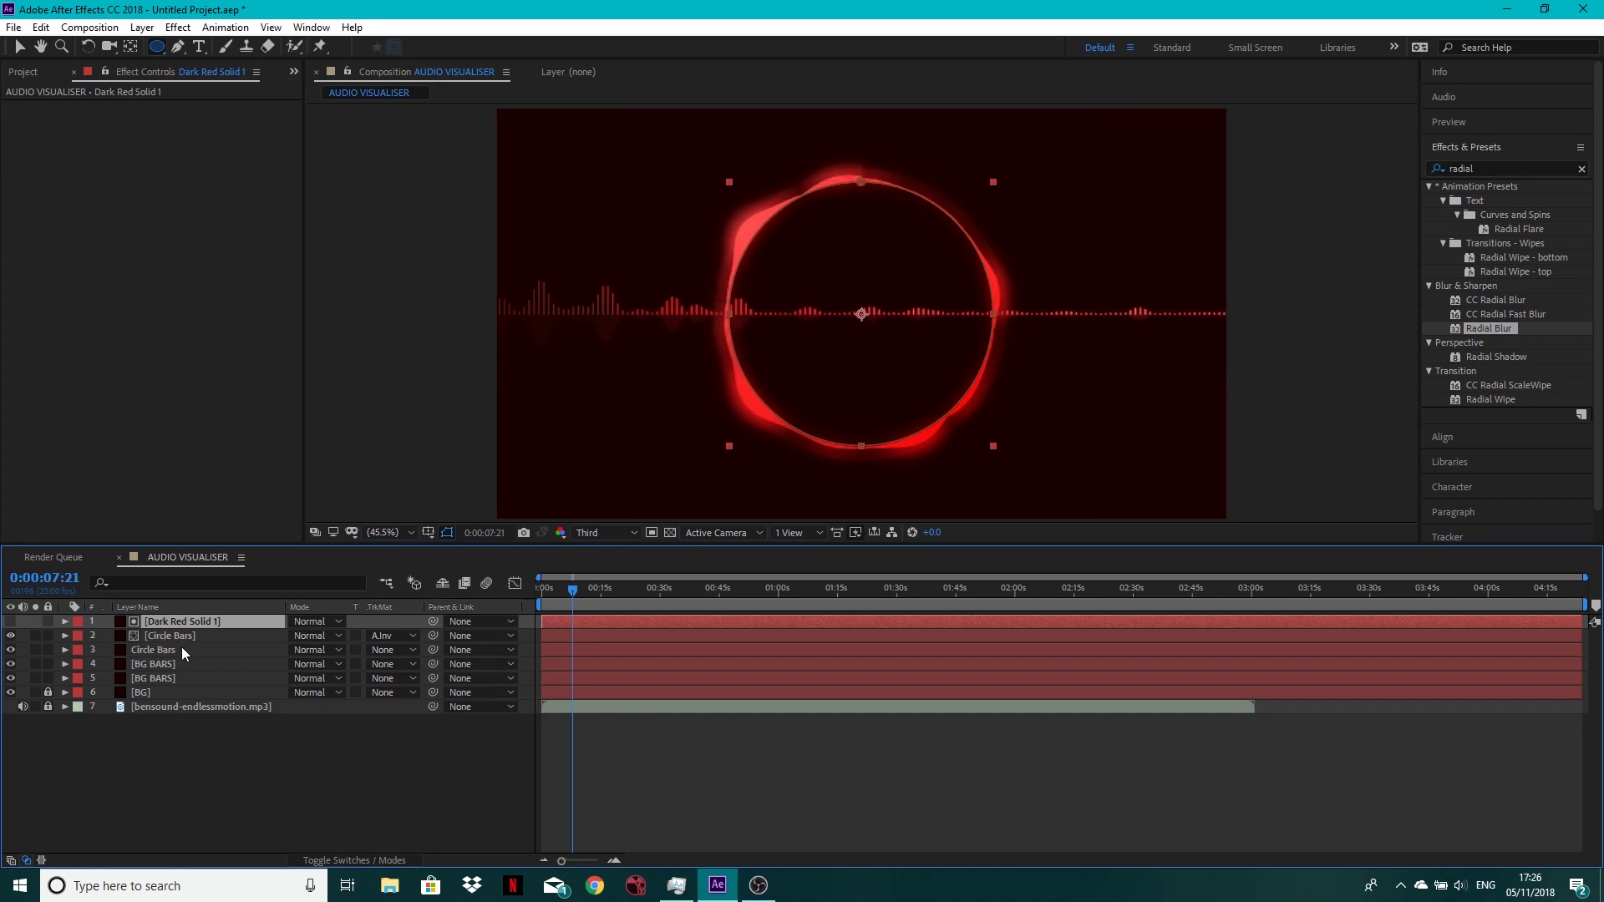
key("m")
key("m")
key("ctrl+d")
left_click_drag(192, 624, 185, 688)
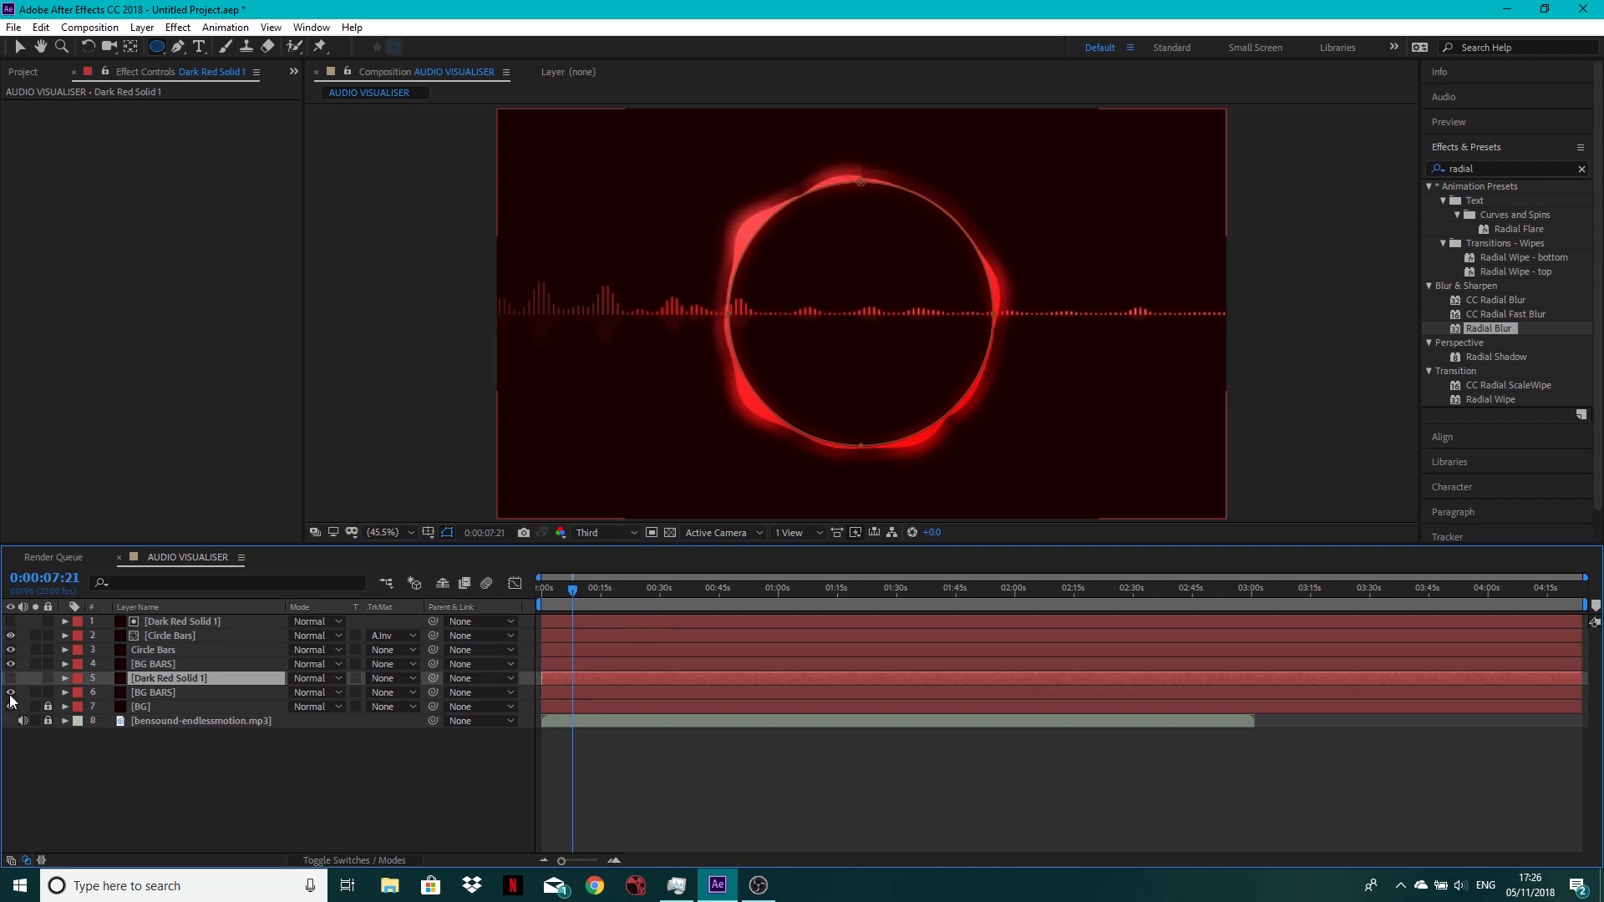
Set the lower BG BARS TrkMat to Alpha Inverted Matte and hide the upper BG BARS.
left_click(207, 686)
left_click(381, 693)
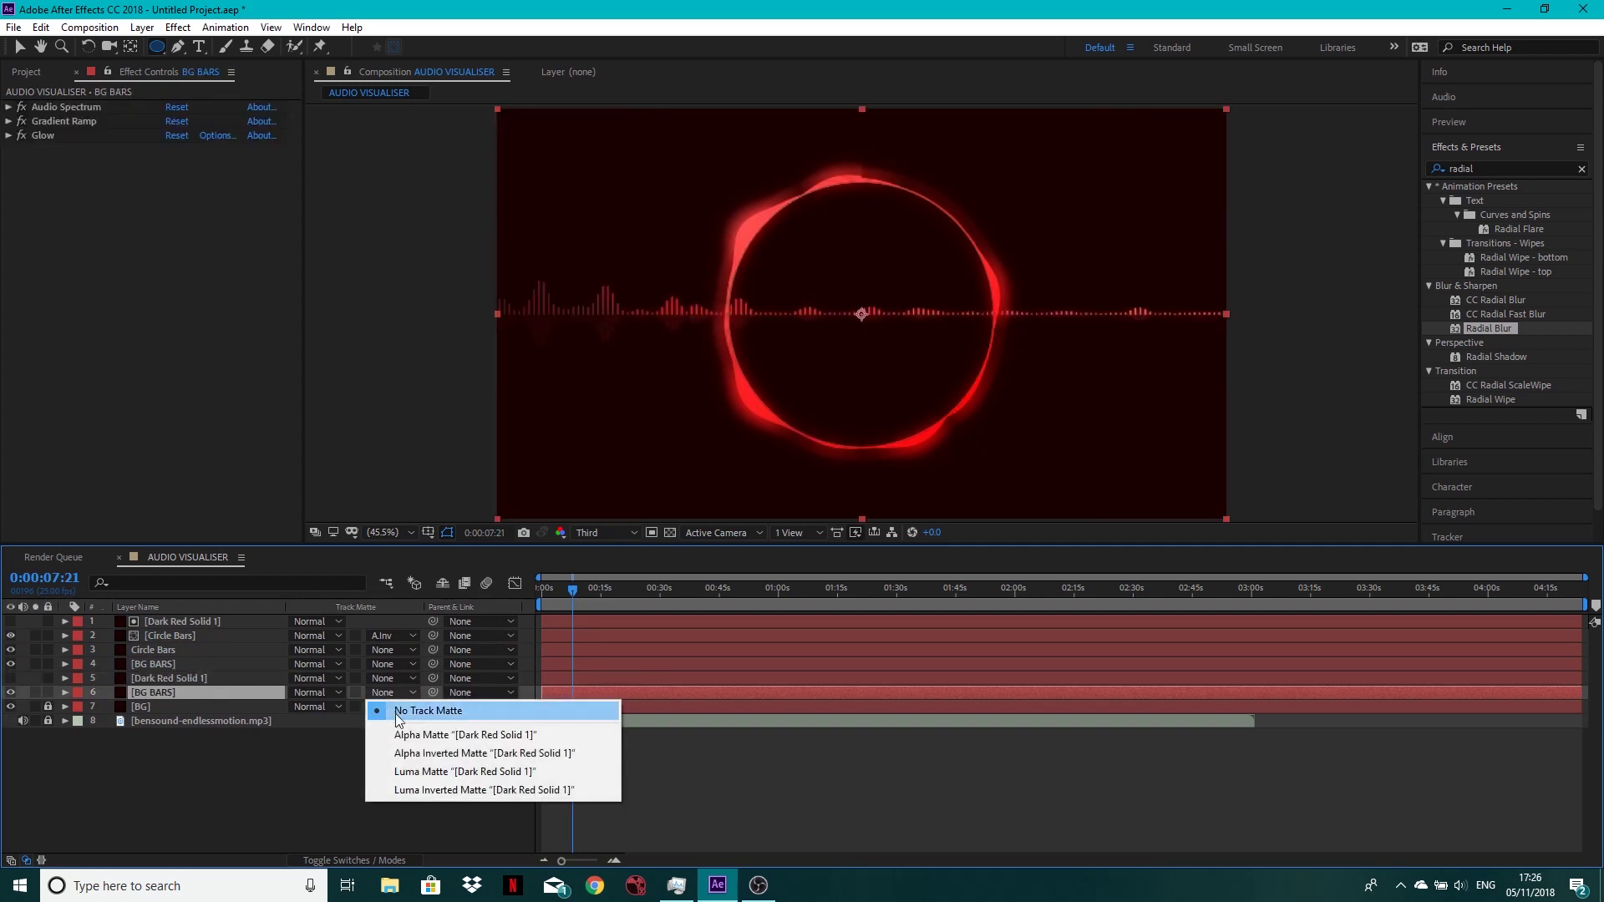
left_click(429, 754)
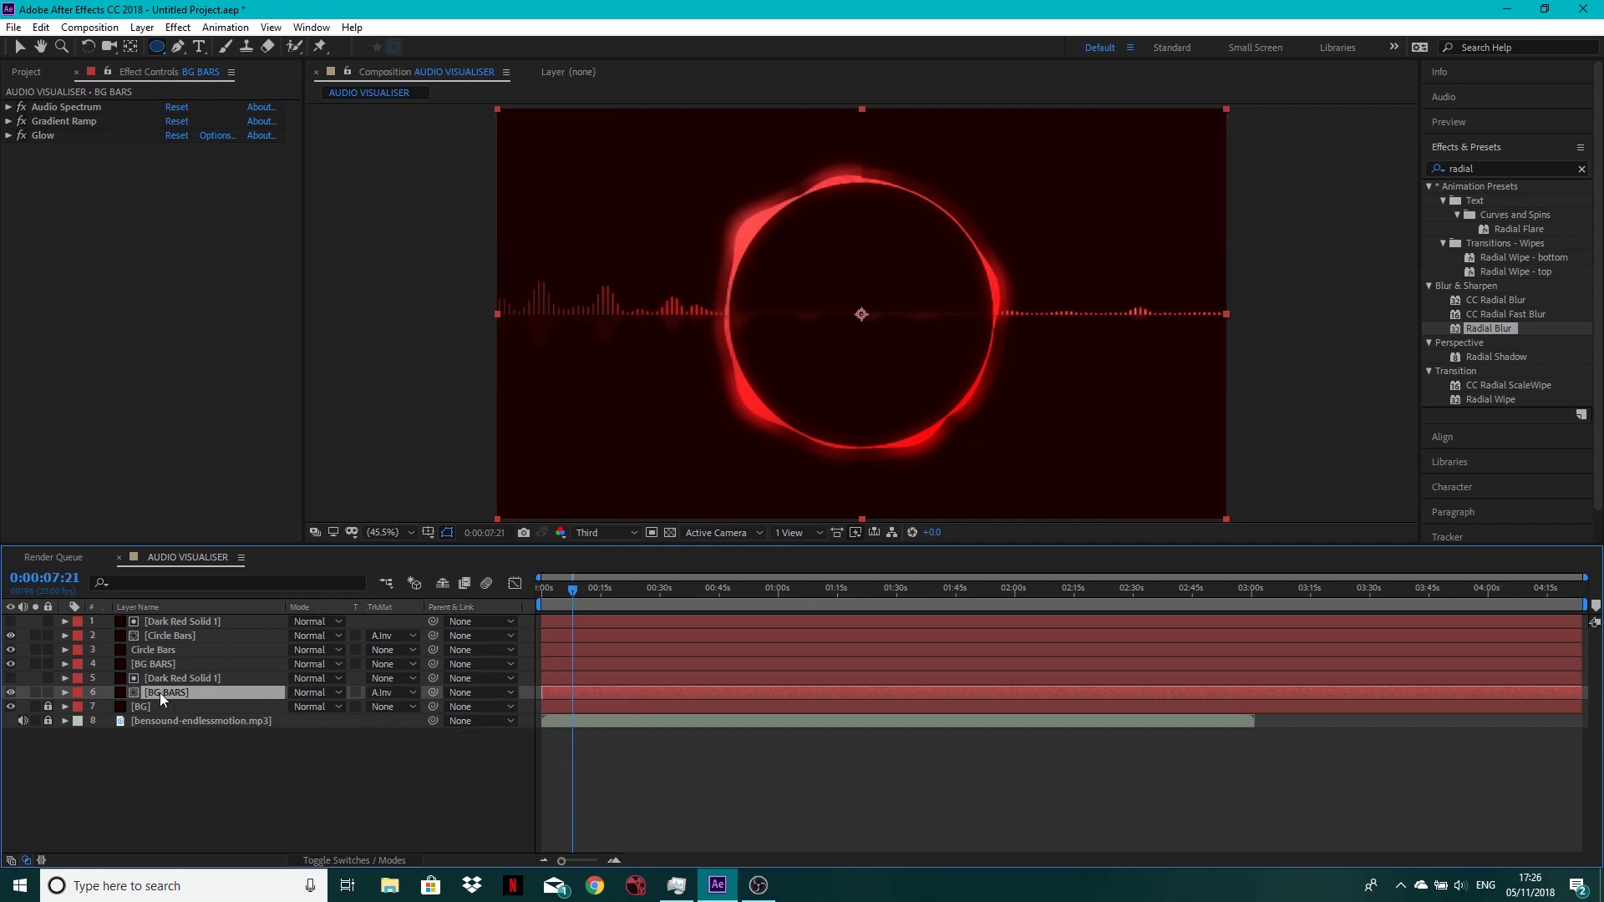
left_click(158, 664)
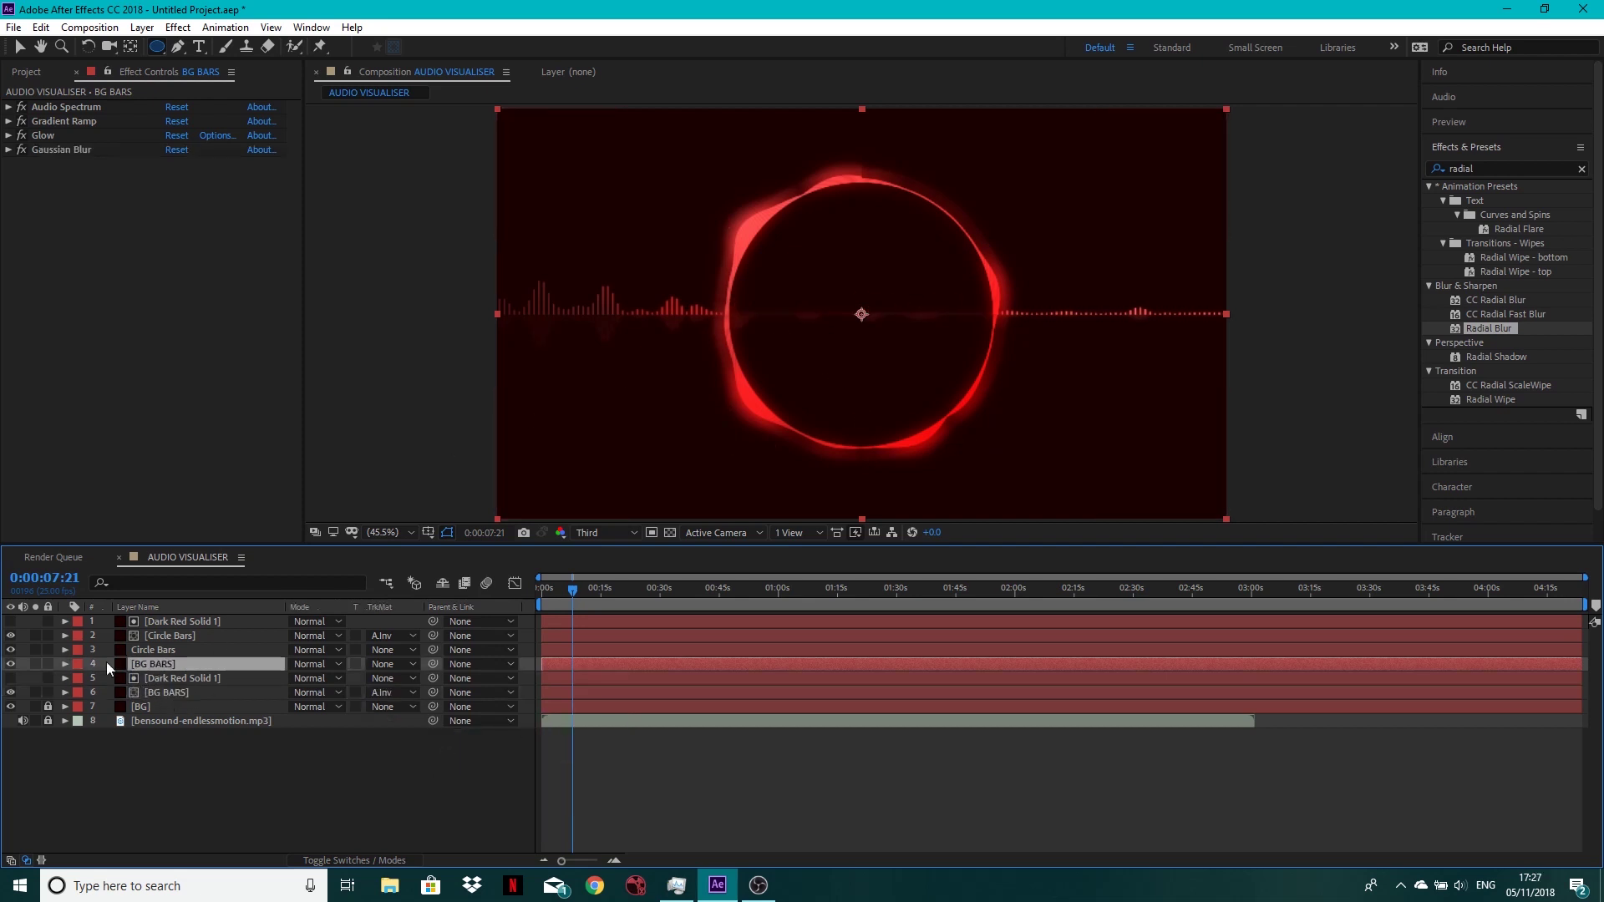
left_click(11, 664)
Unhide the upper BG BARS, duplicate the solid copy and place it above BG BARS.
left_click(10, 664)
left_click(164, 679)
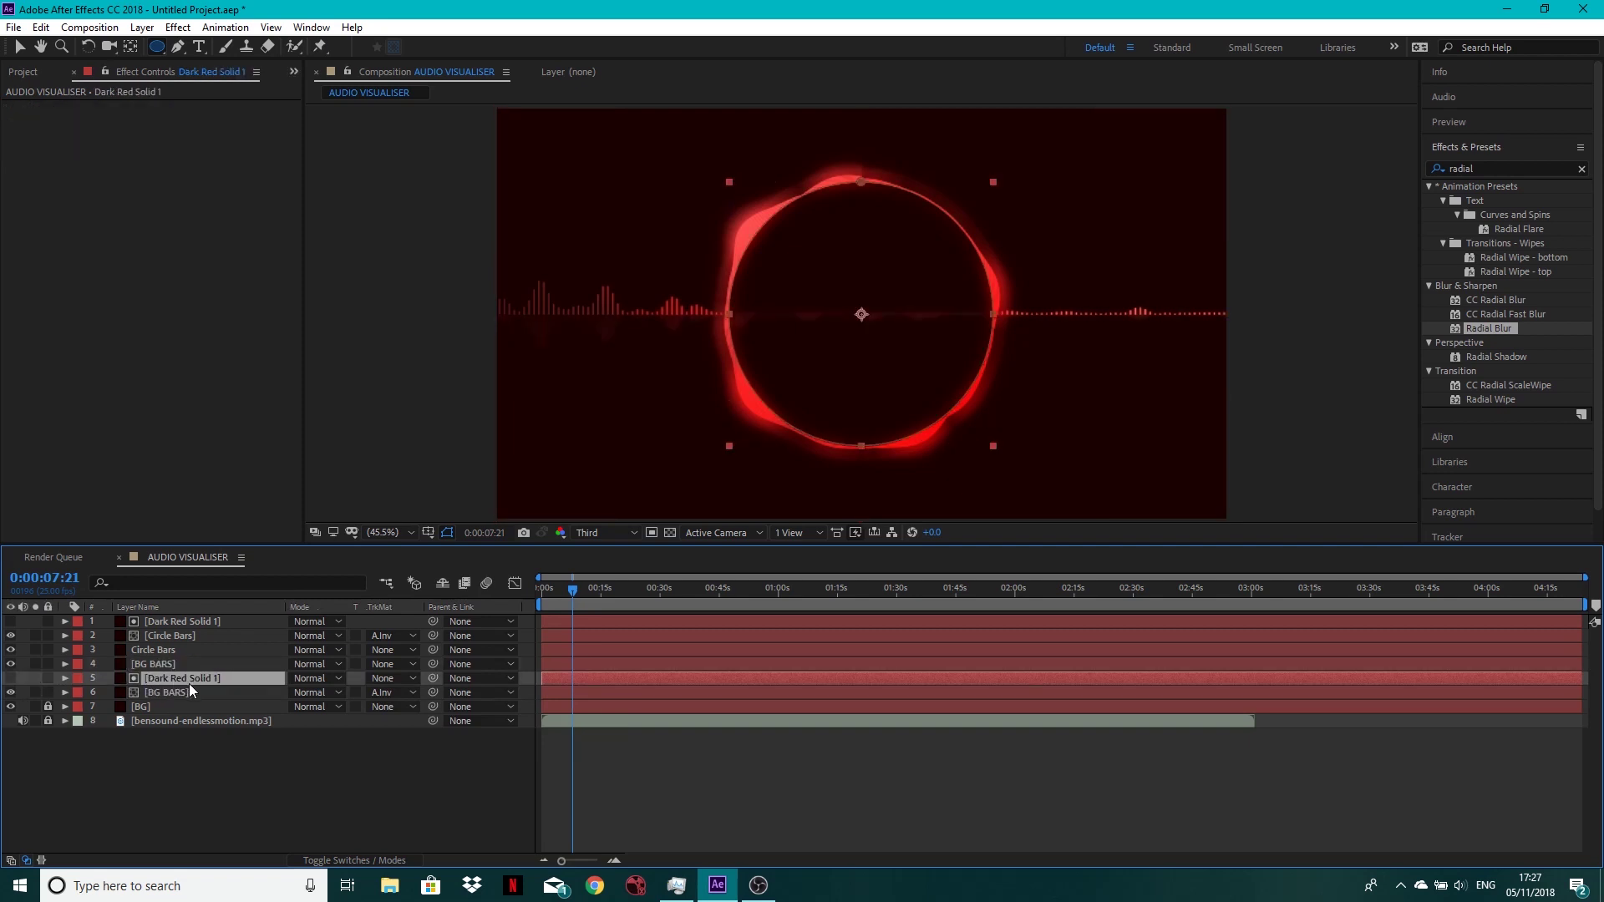
key("ctrl+d")
left_click_drag(168, 675, 164, 660)
Rename the BG BARS layer to 'BG BARS REFLECTIOn'.
right_click(159, 675)
left_click(207, 665)
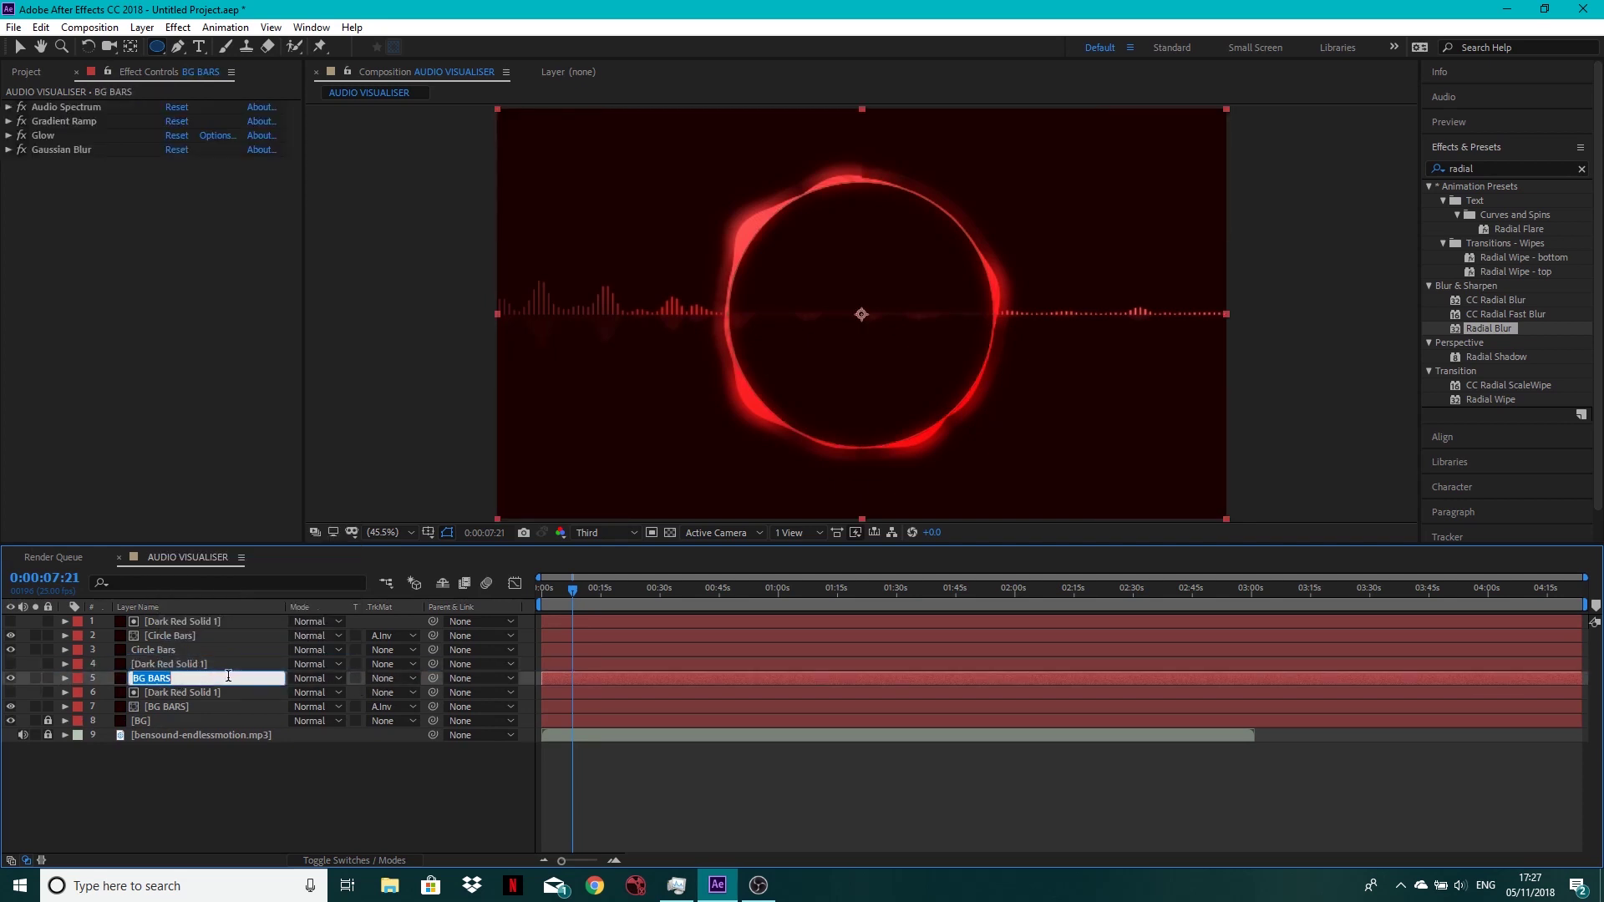
left_click(228, 675)
left_click(264, 779)
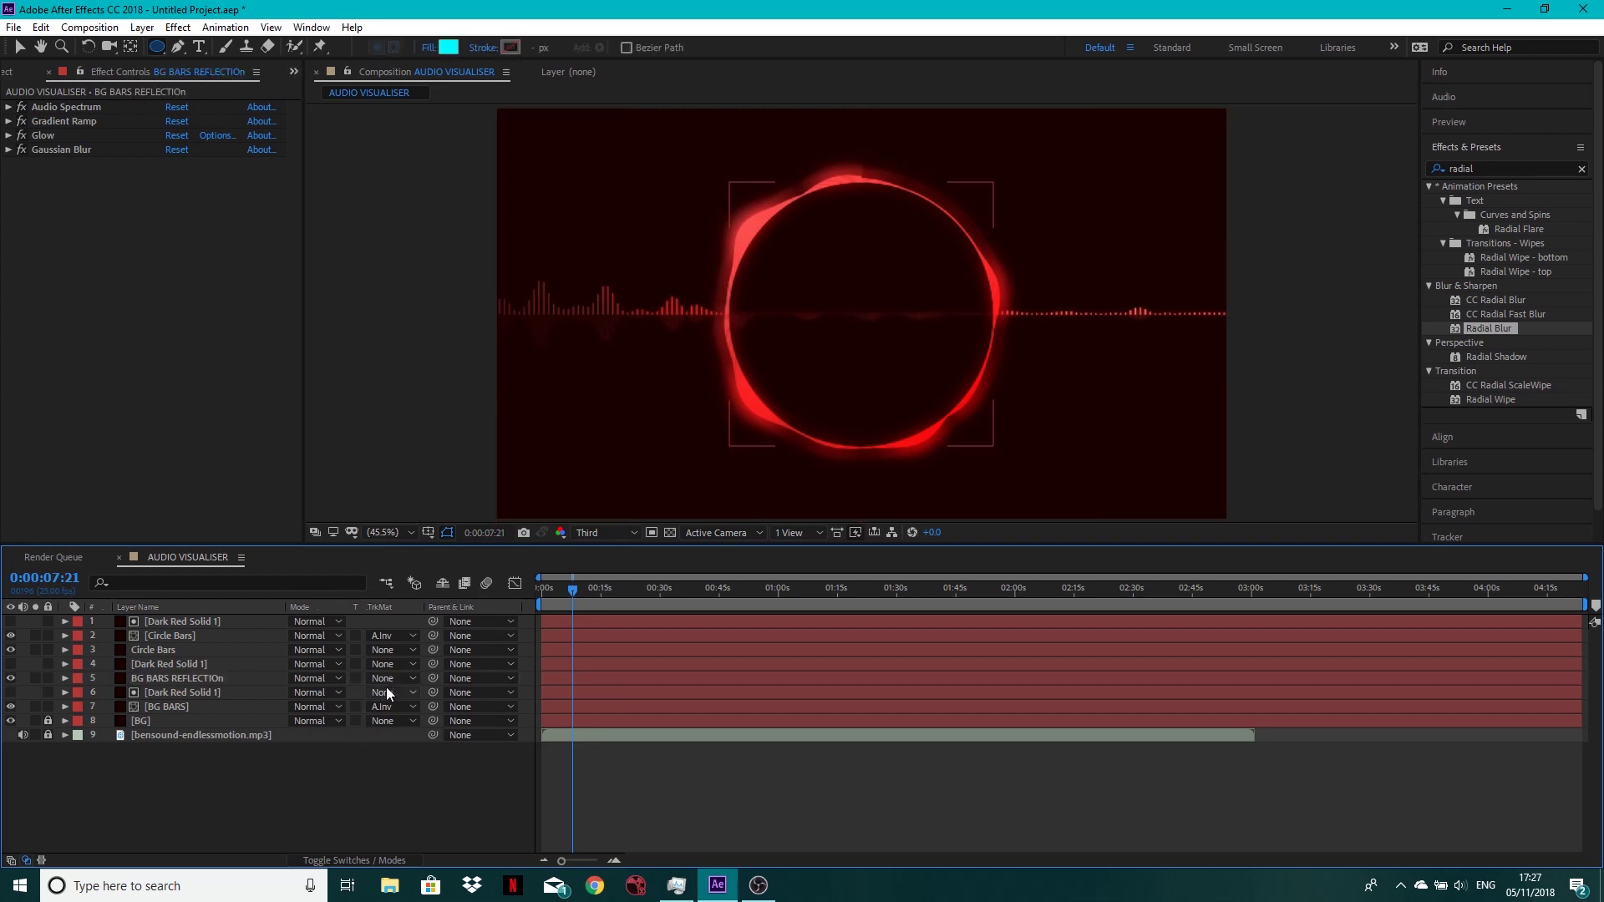
Give BG BARS REFLECTIOn an Alpha Inverted Matte and move the time to 0:00:11:22.
left_click(213, 675)
left_click(374, 680)
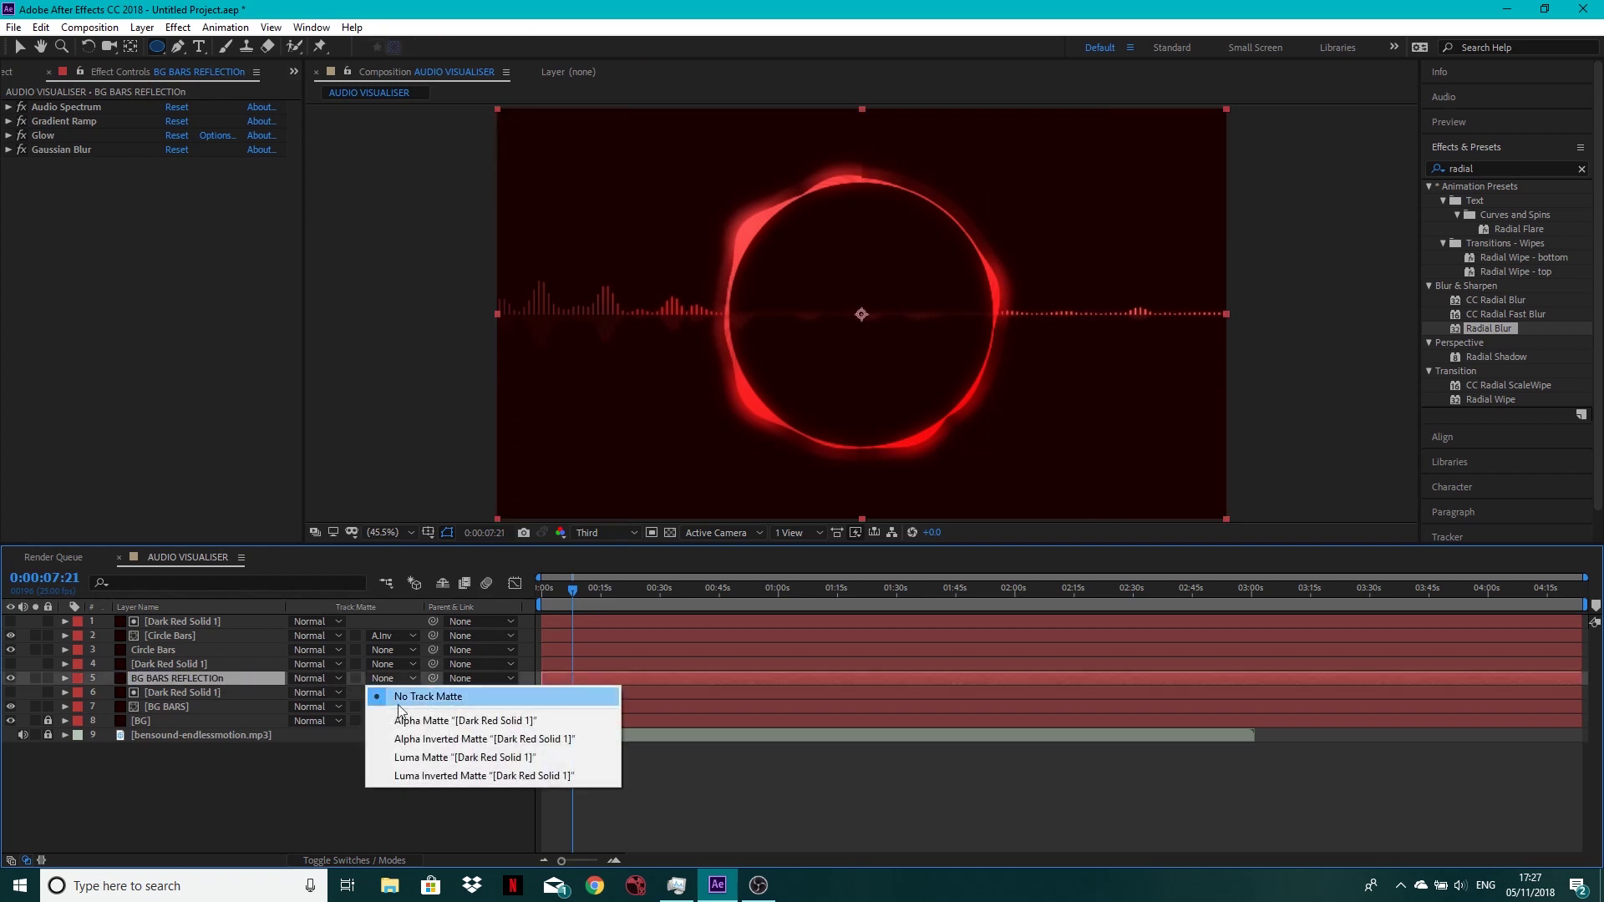
left_click(420, 738)
left_click(602, 793)
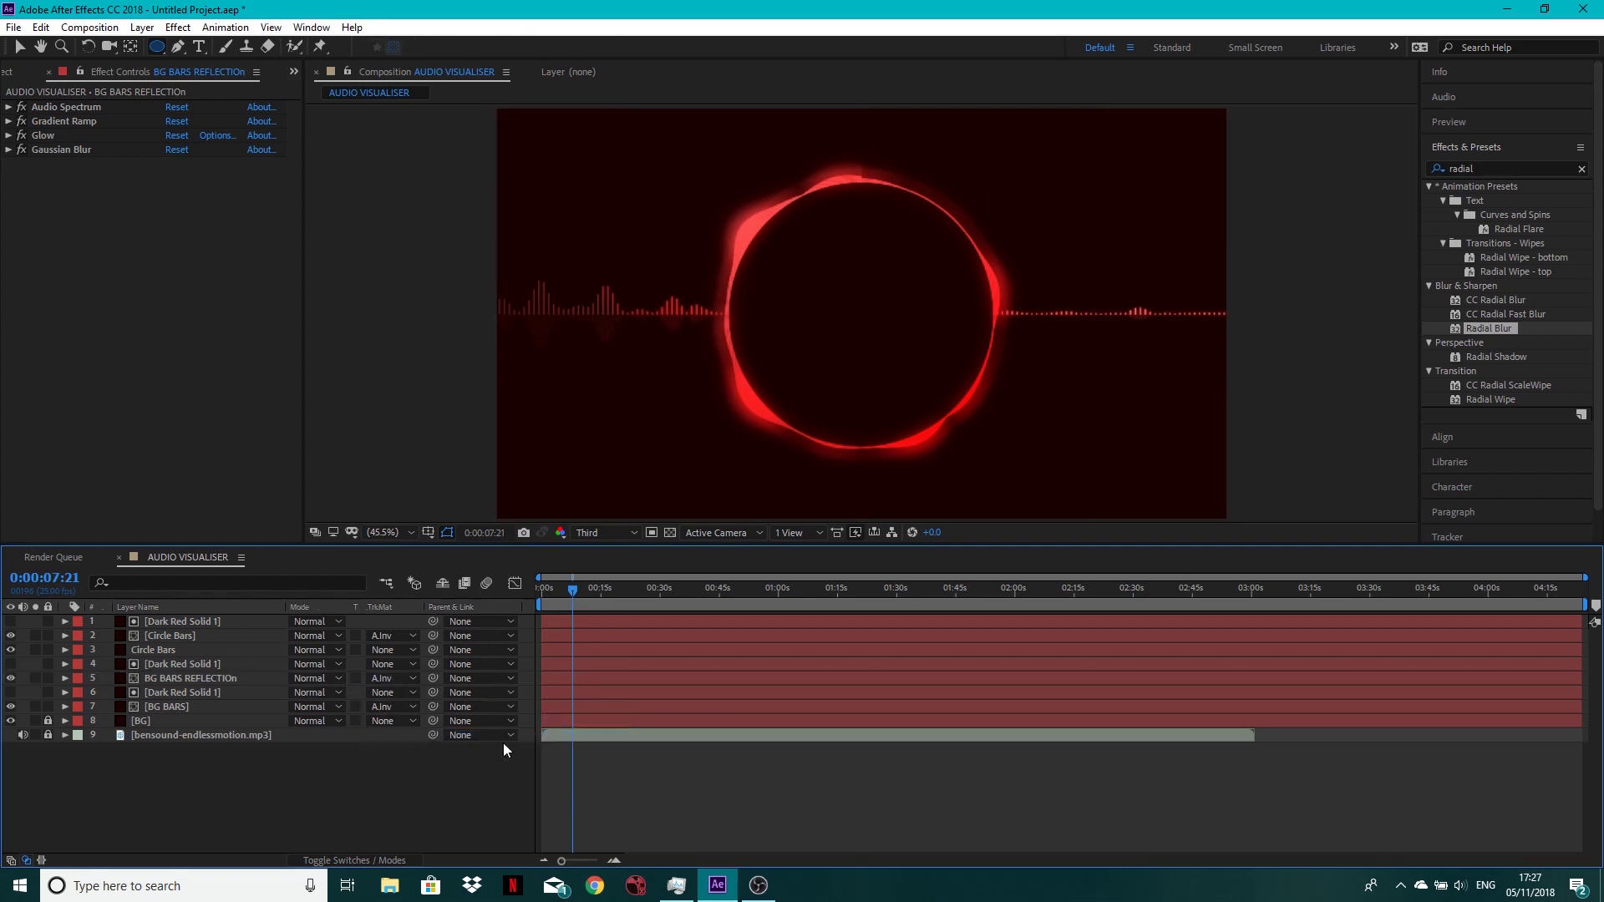
left_click_drag(573, 584, 588, 589)
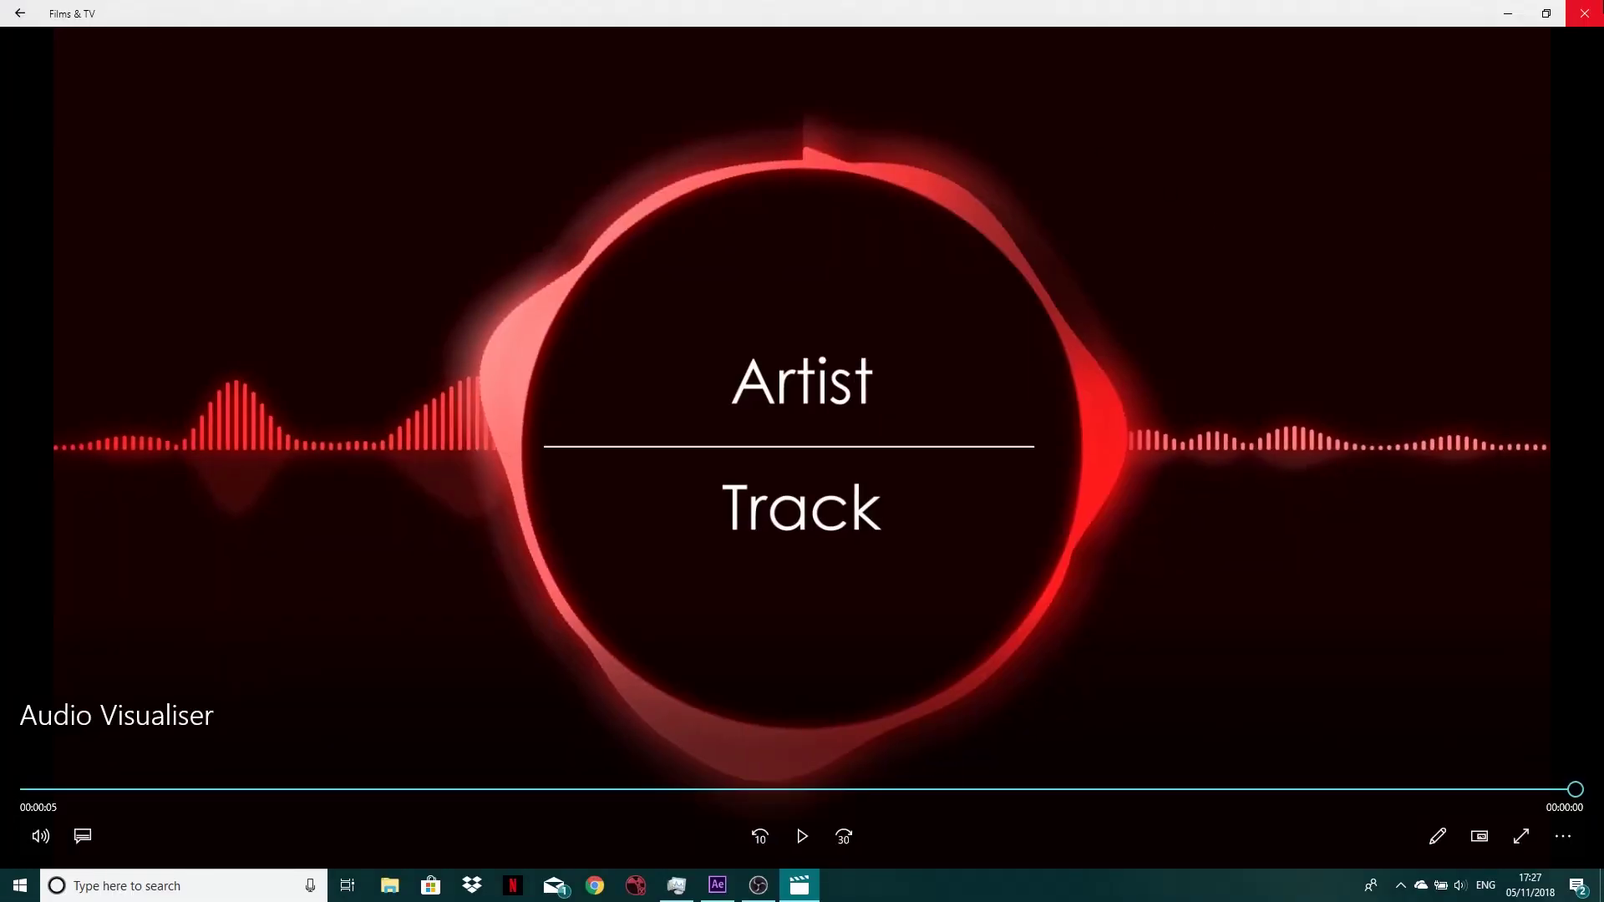
left_click(1585, 13)
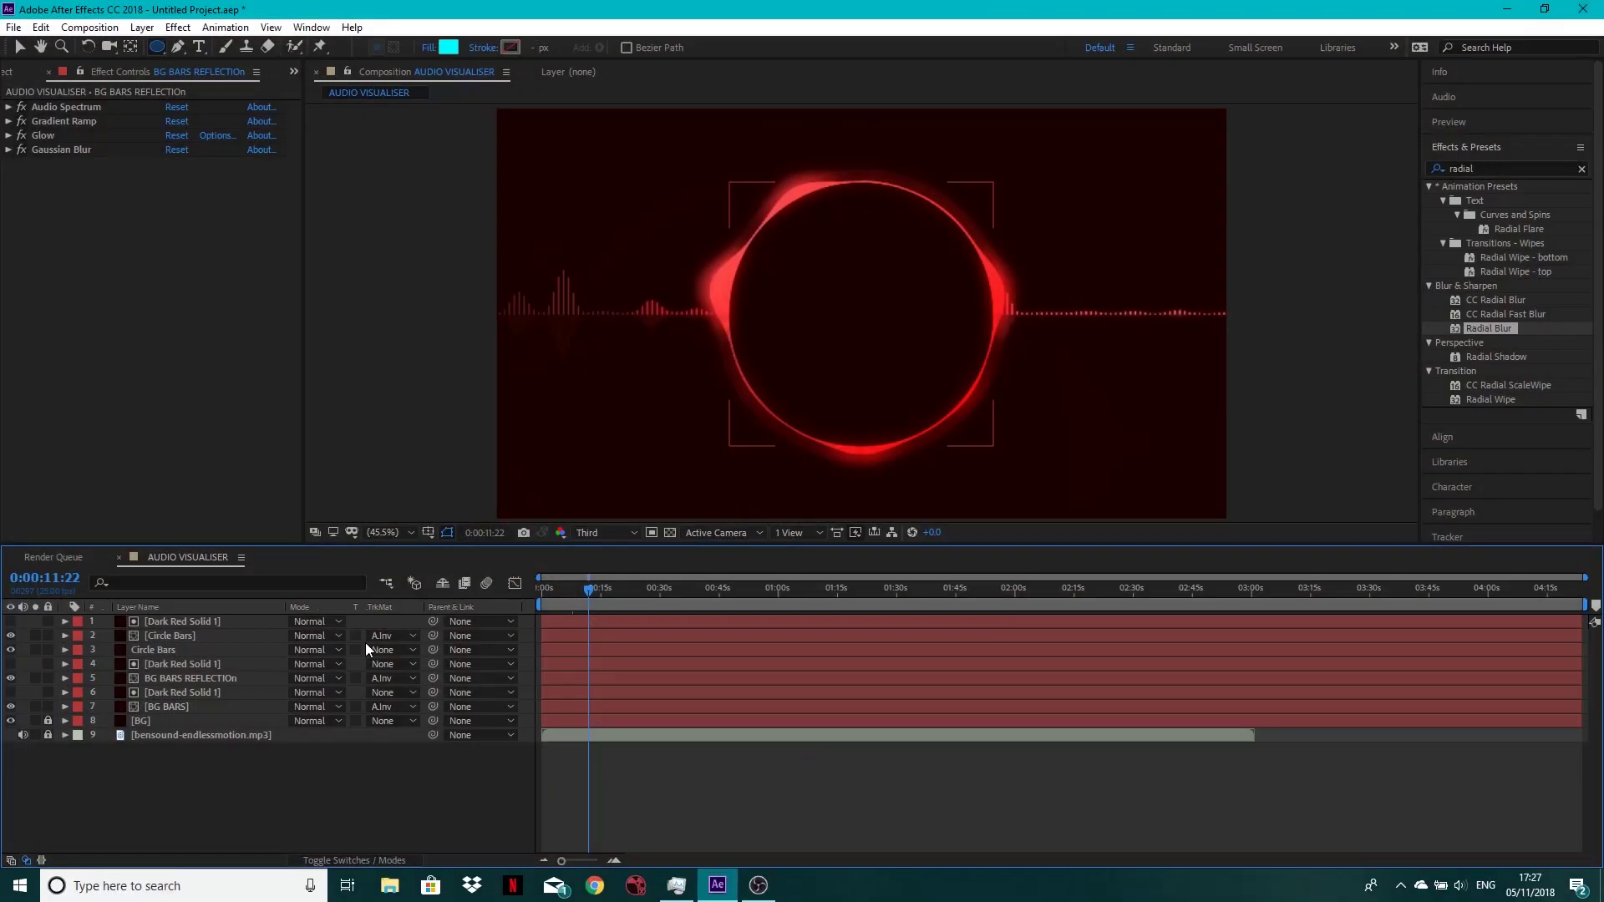
Type 'Artist' inside the circle and set it to the Eras Light ITC font.
left_click(199, 47)
left_click(807, 269)
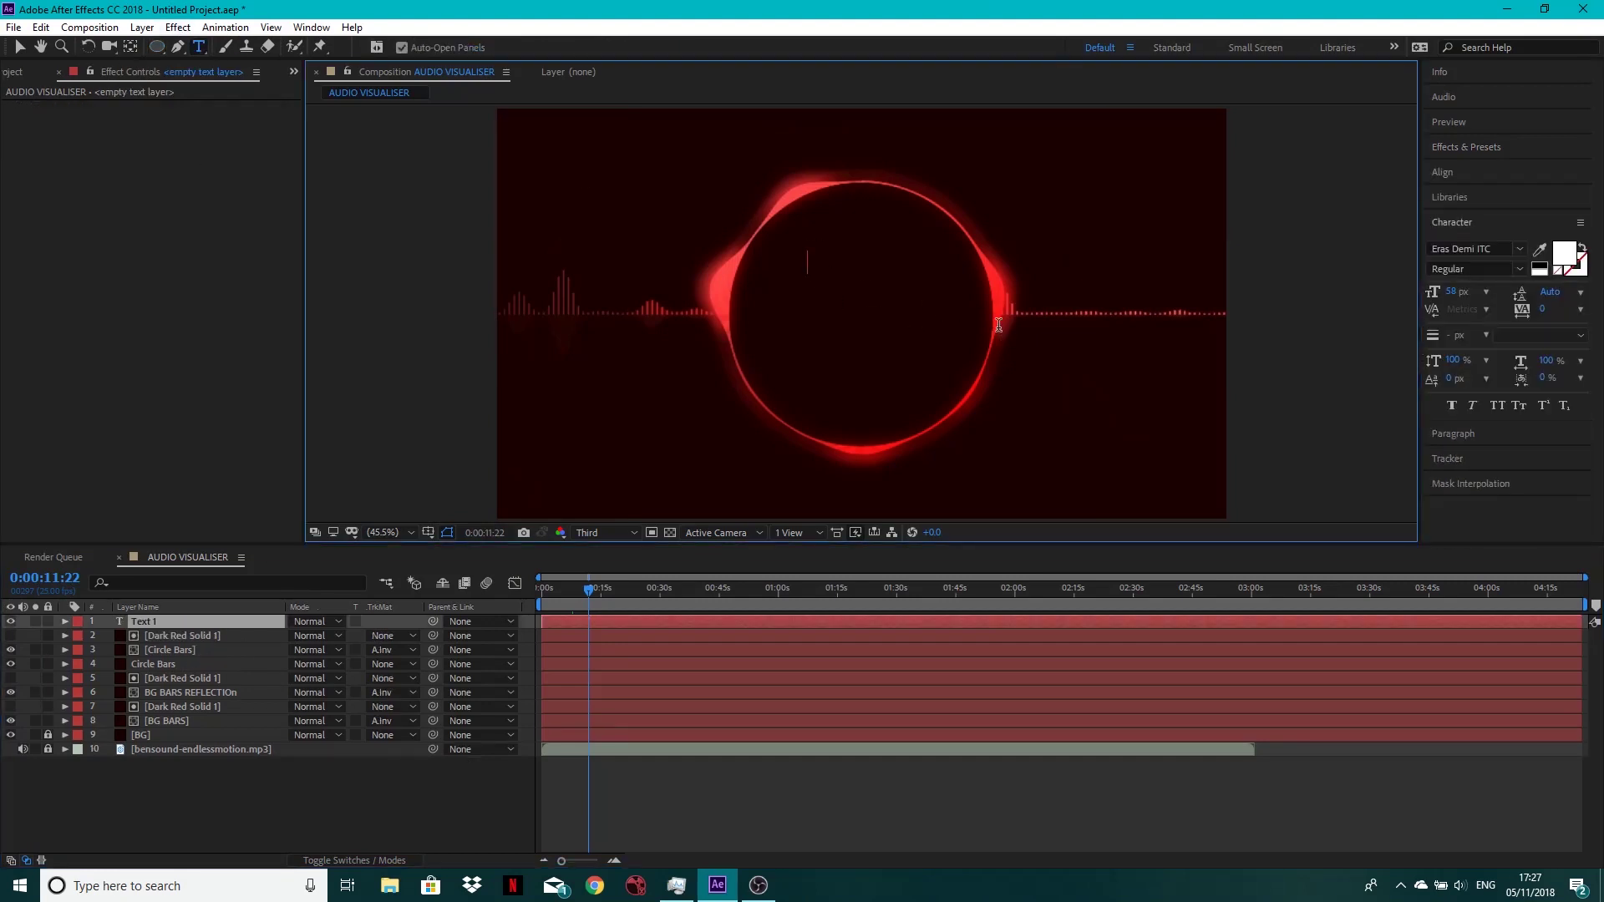
type("Arti")
type("syt")
key("BackSpace")
key("BackSpace")
type("t")
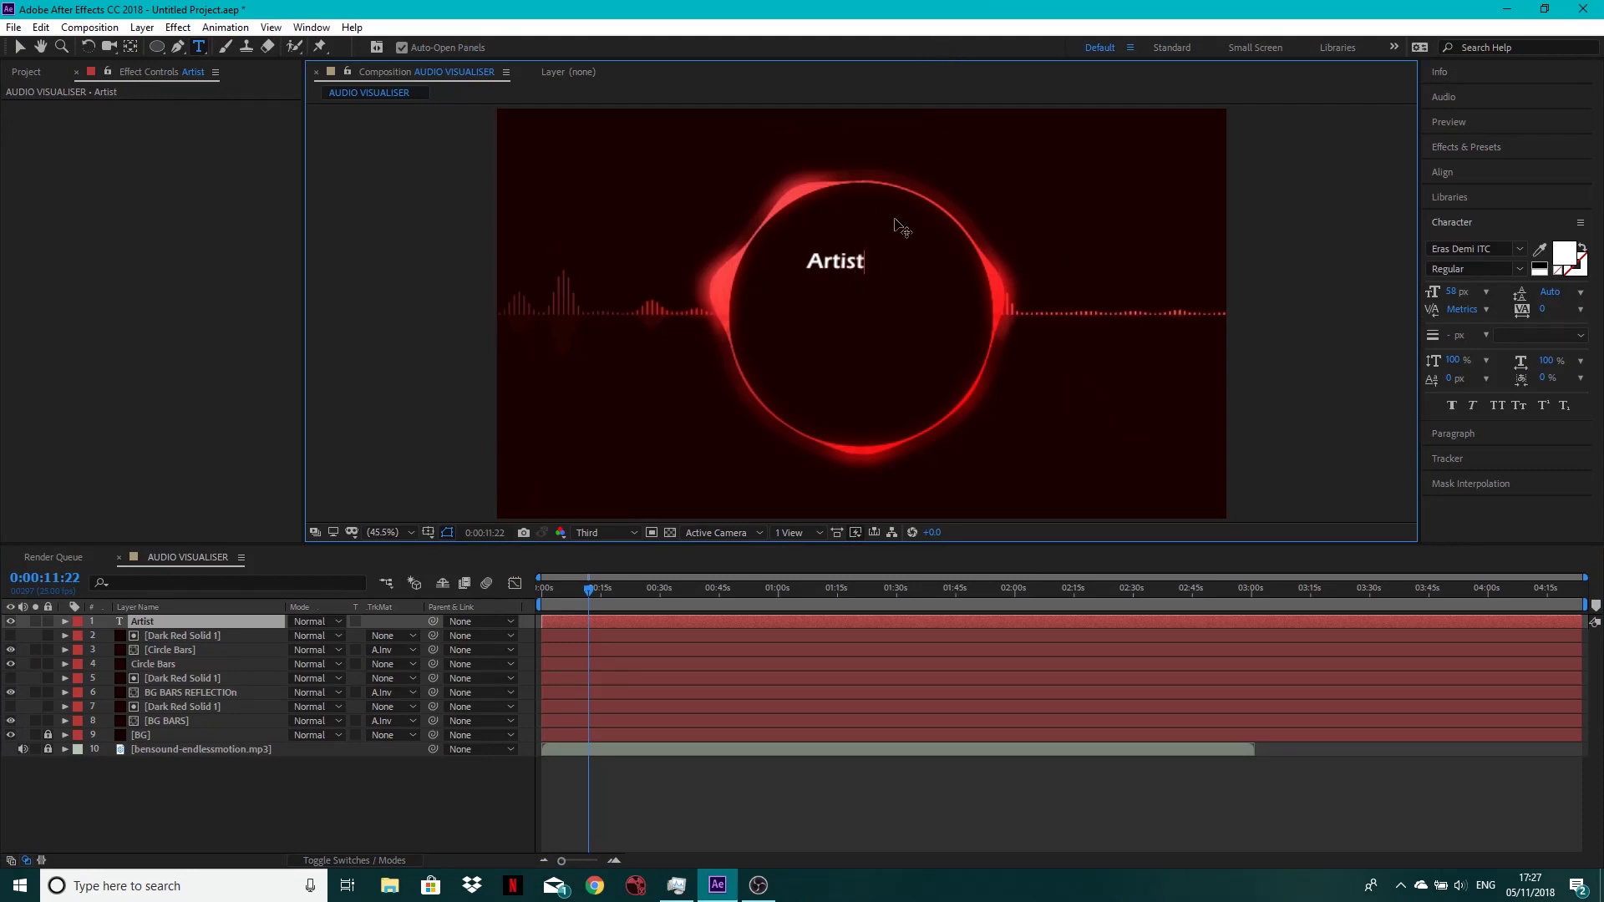
left_click_drag(867, 264, 779, 269)
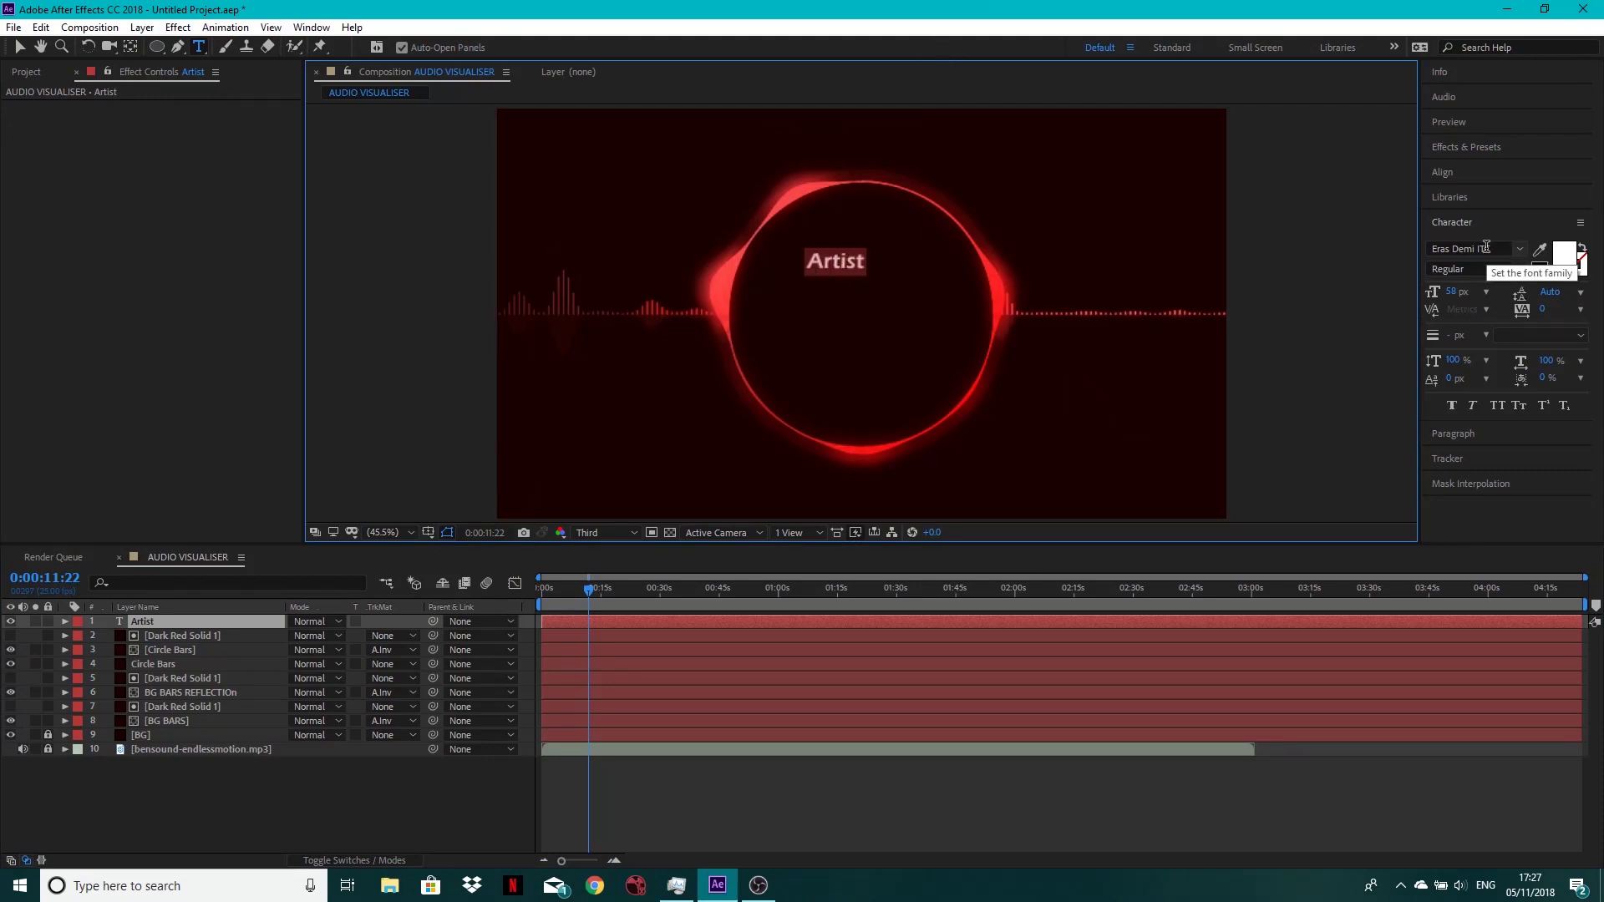
left_click(1519, 249)
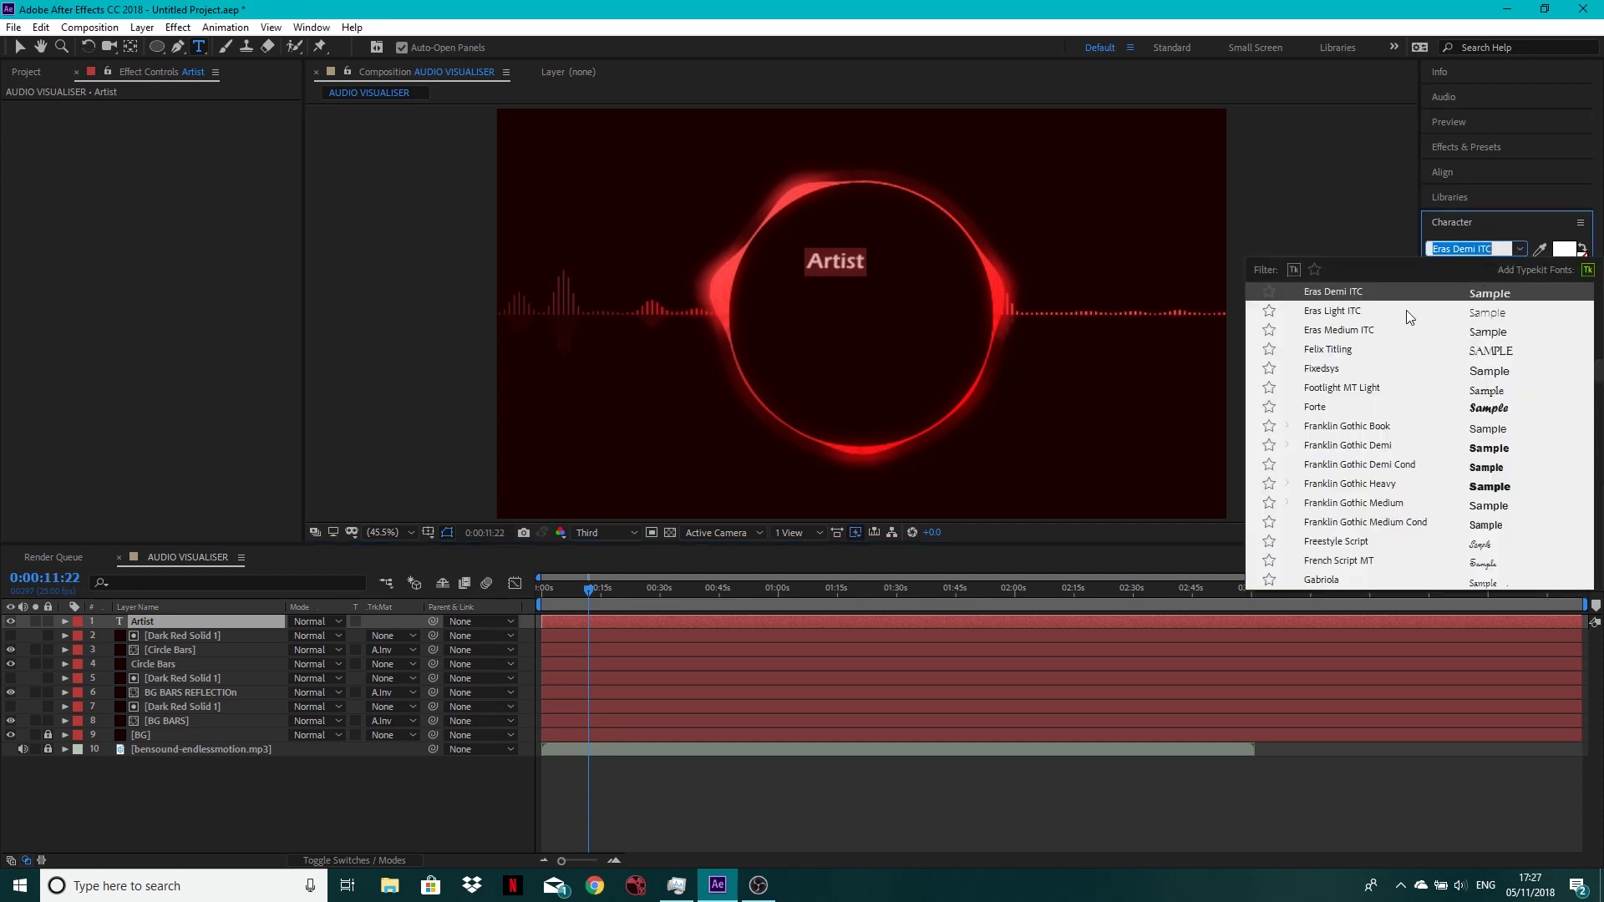
key("Escape")
key("Down")
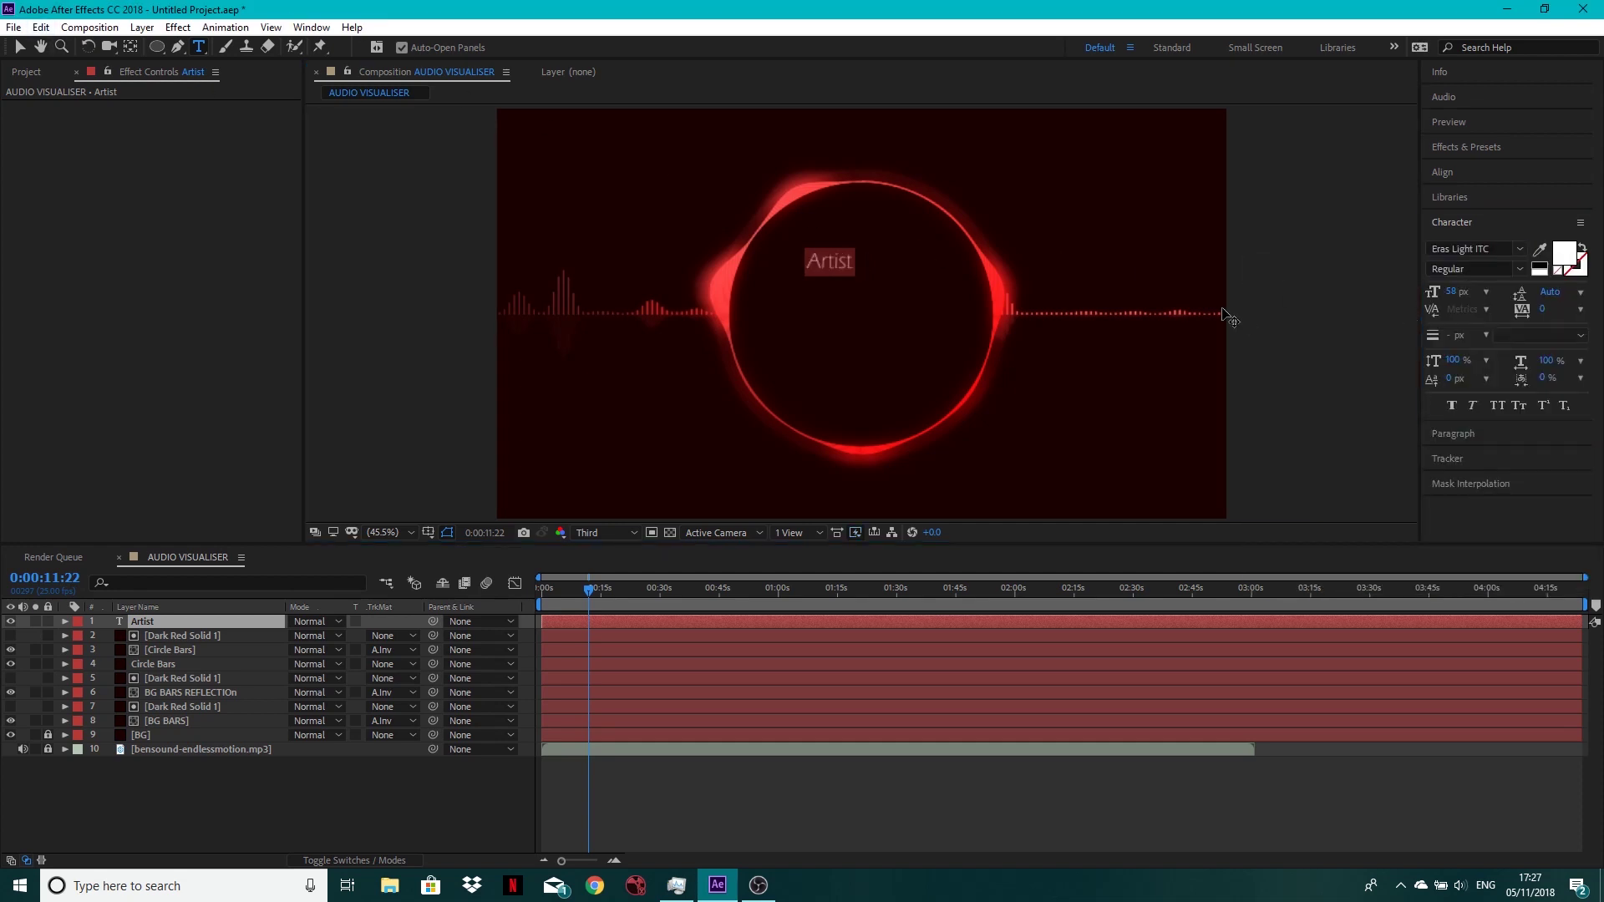
Centre Artist horizontally, enlarge it to 121 px, and nudge it slightly down.
left_click(1476, 173)
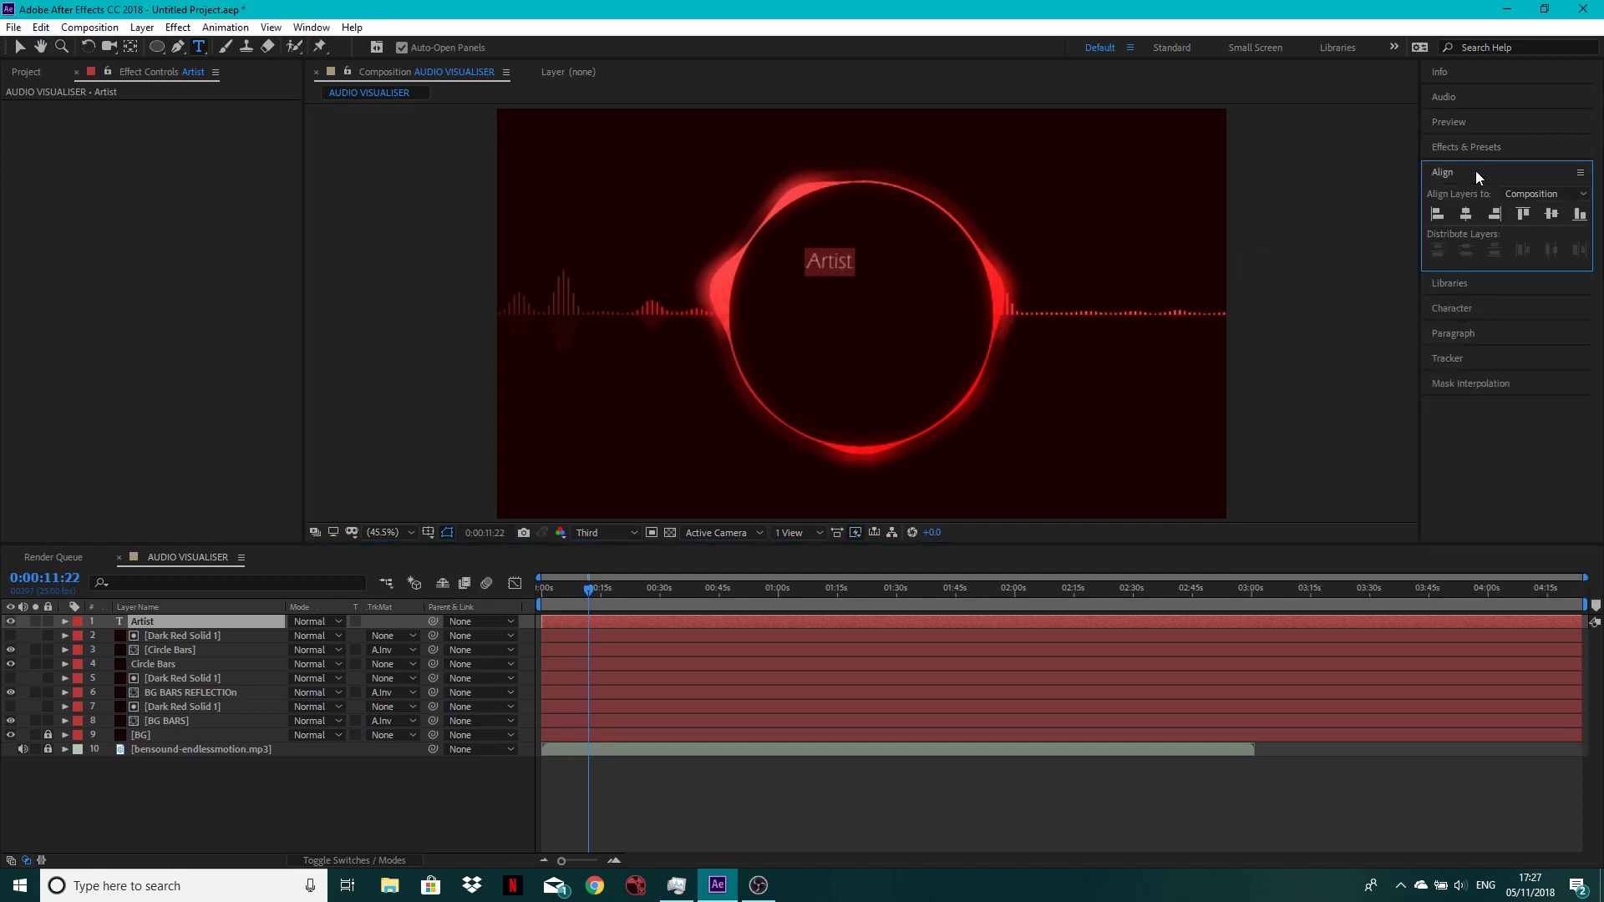
left_click(1466, 213)
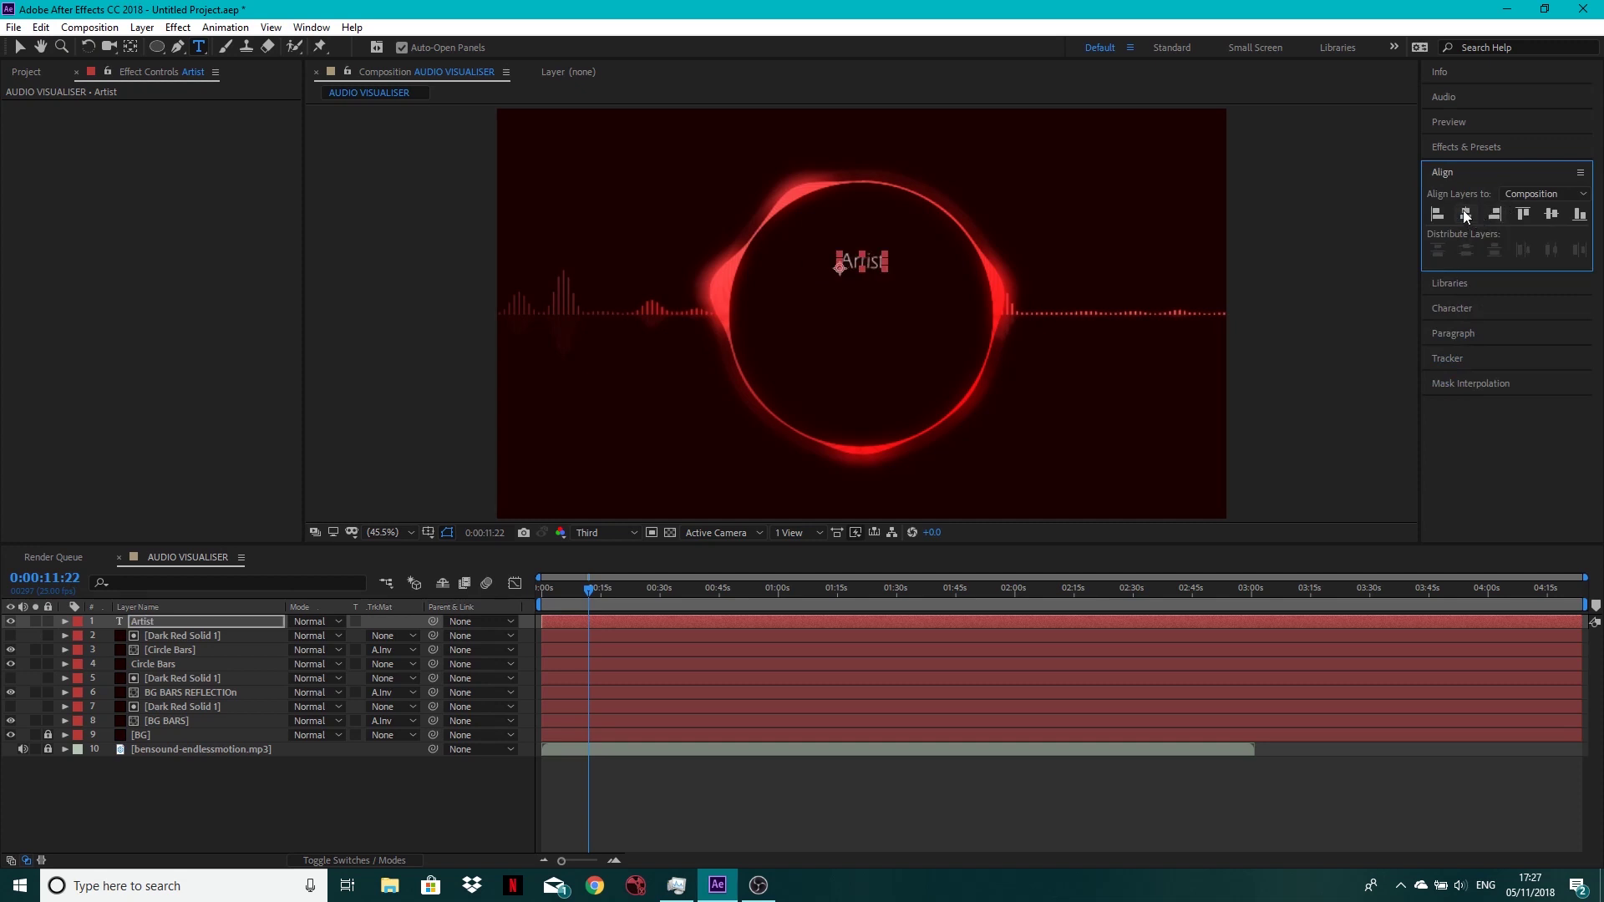
left_click(1480, 308)
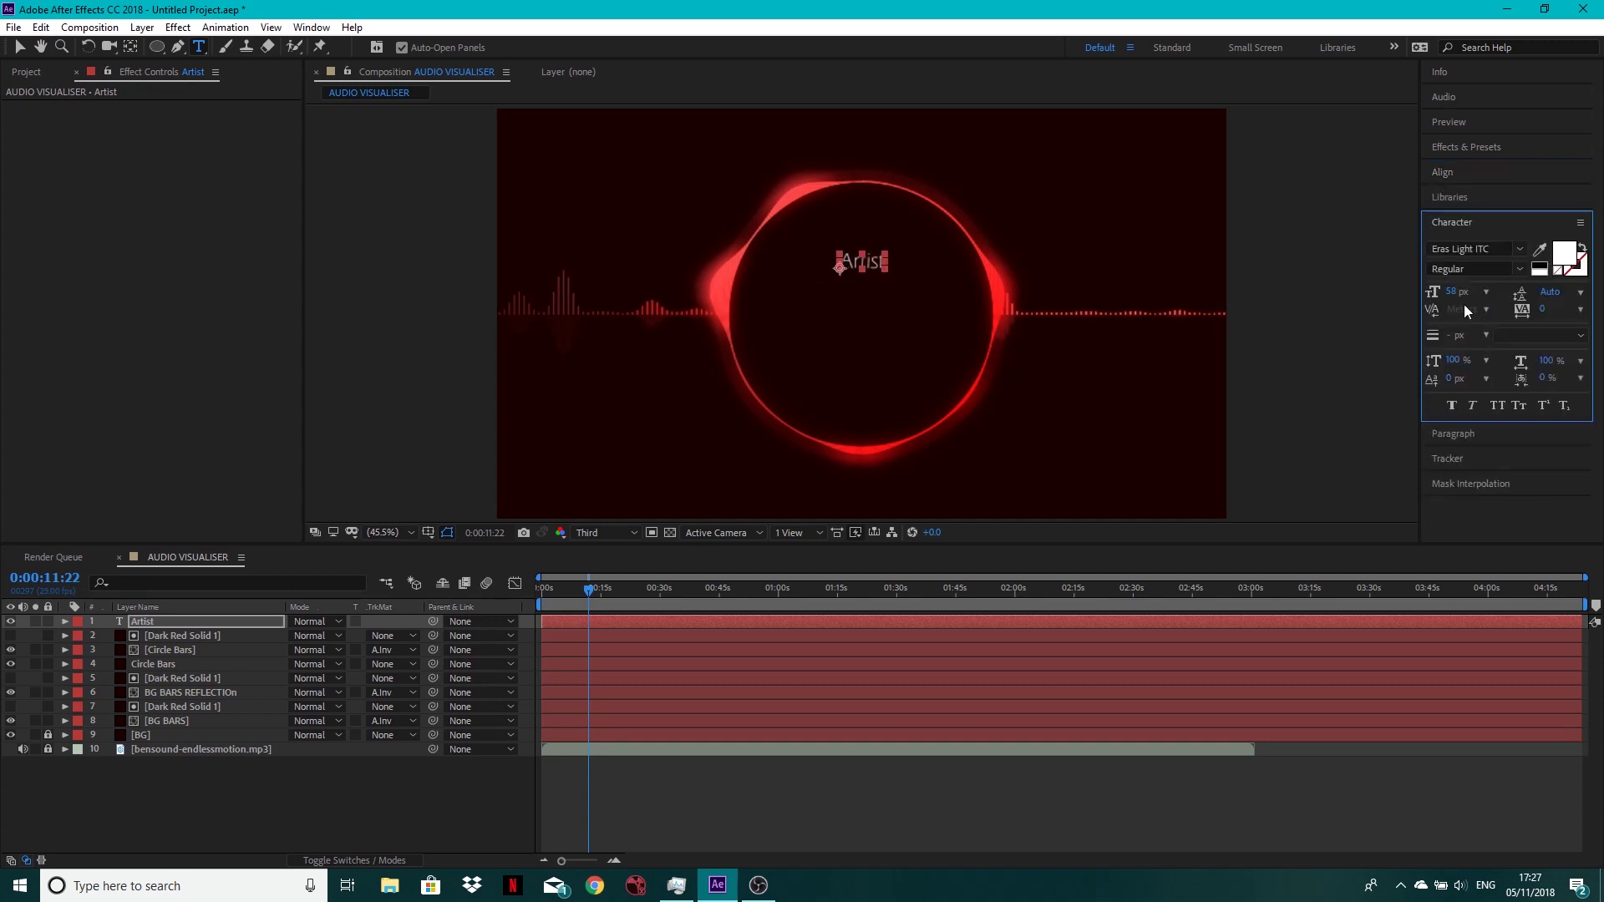
left_click_drag(1451, 291, 1483, 292)
left_click(1468, 171)
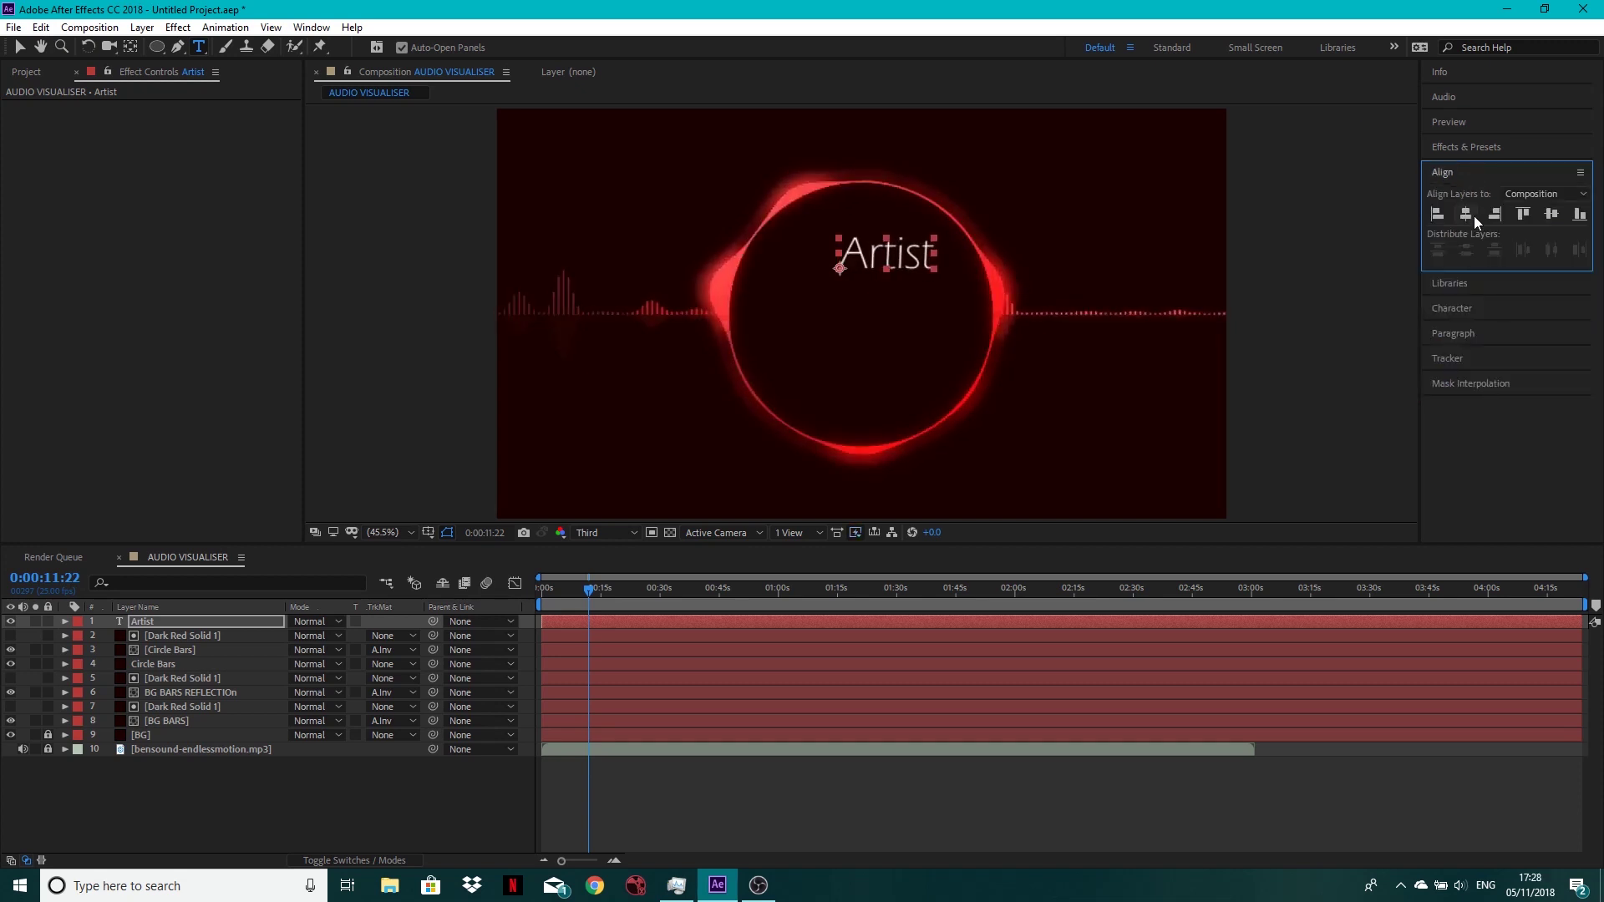
left_click(1465, 216)
left_click(20, 47)
left_click_drag(879, 255, 877, 280)
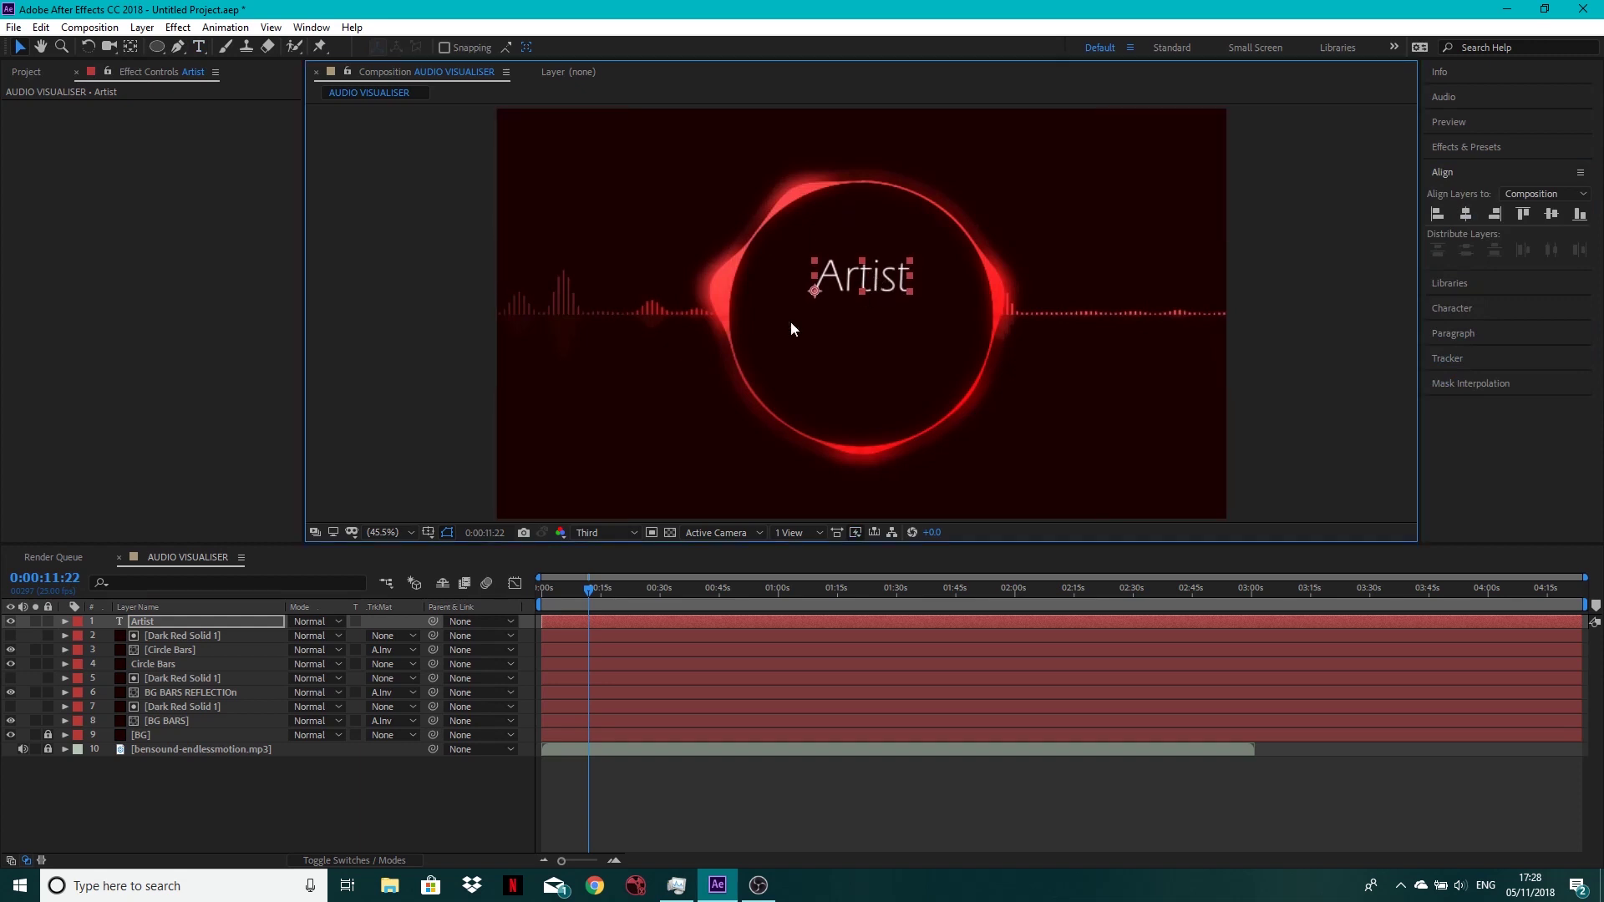
left_click(158, 833)
Duplicate the Artist layer and move the copy just below it.
left_click(155, 623)
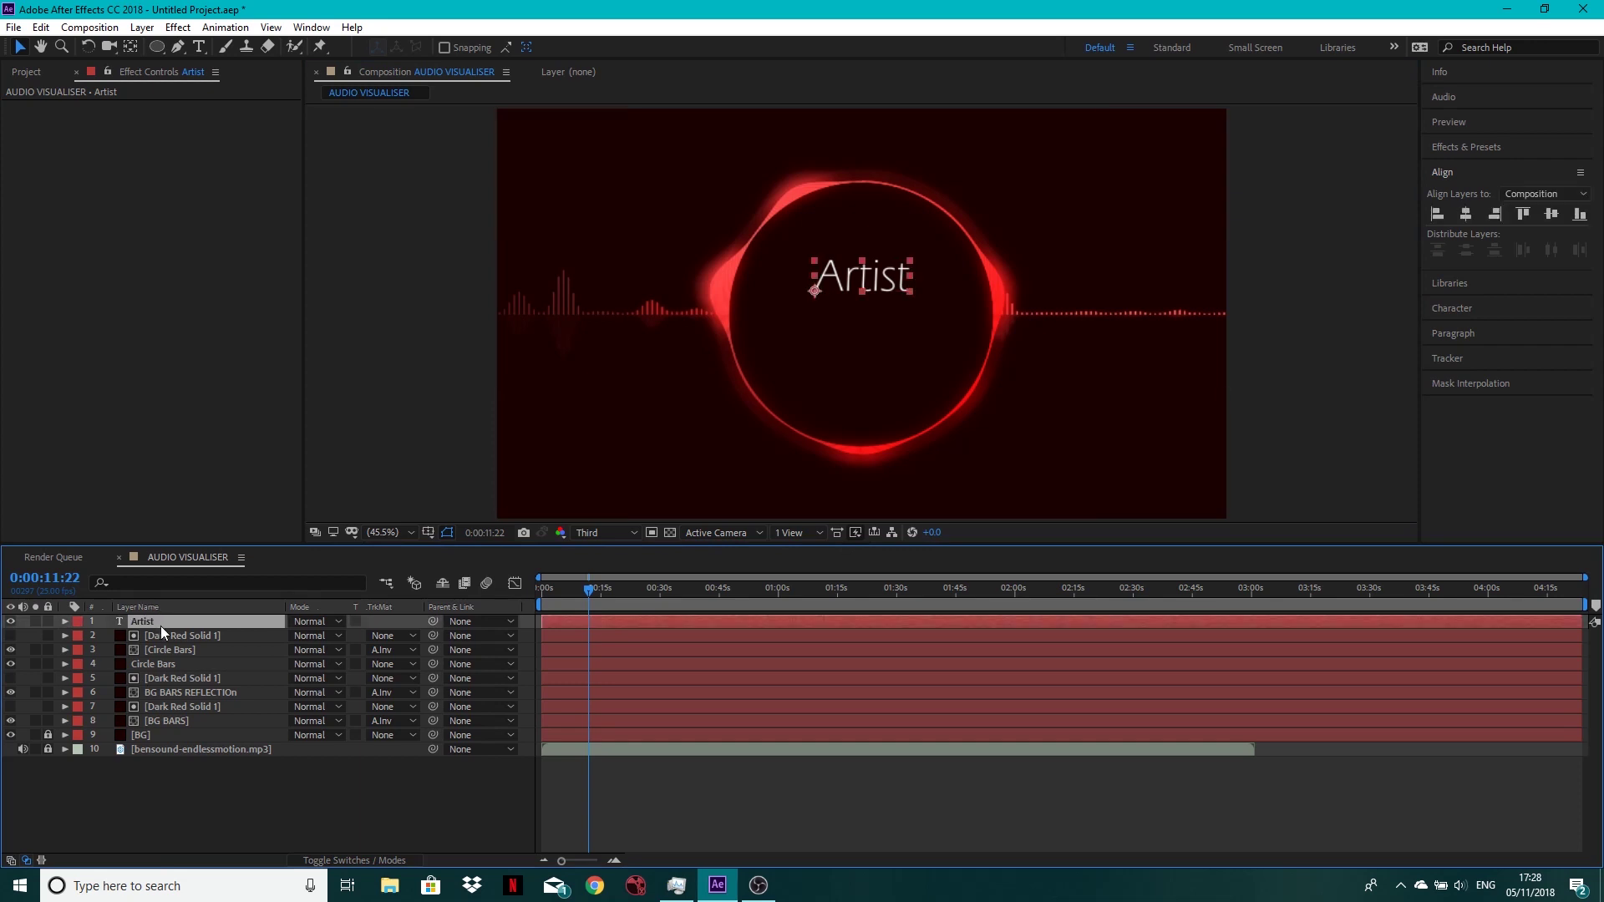
key("ctrl+d")
left_click(862, 275)
left_click_drag(862, 275, 861, 352)
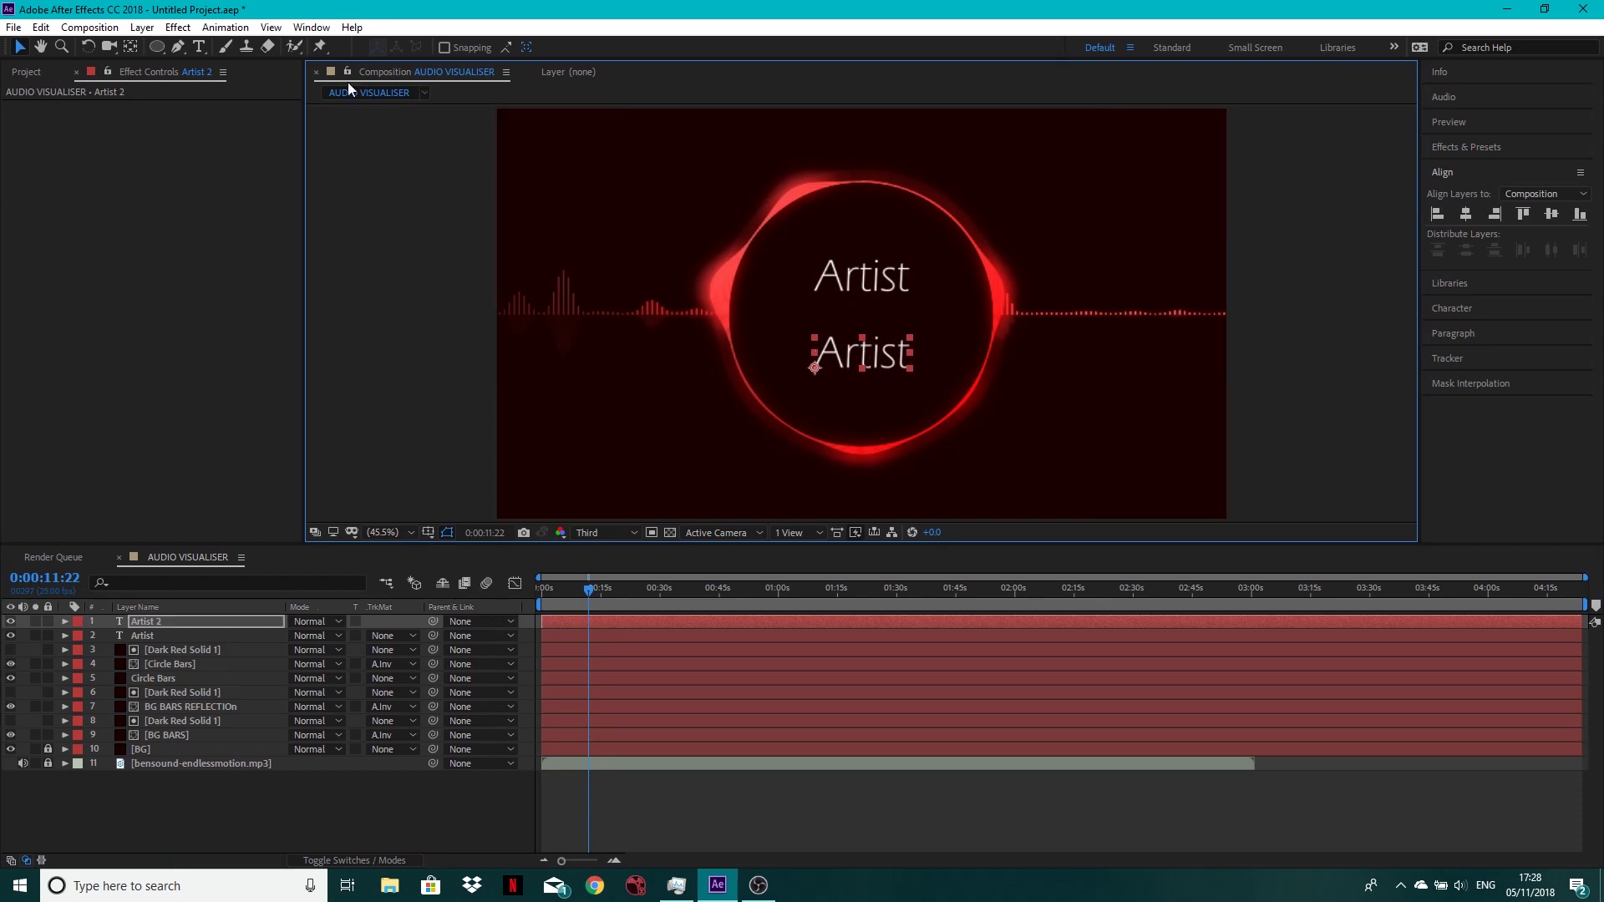
Retype the duplicate's text as 'Track'.
left_click(198, 47)
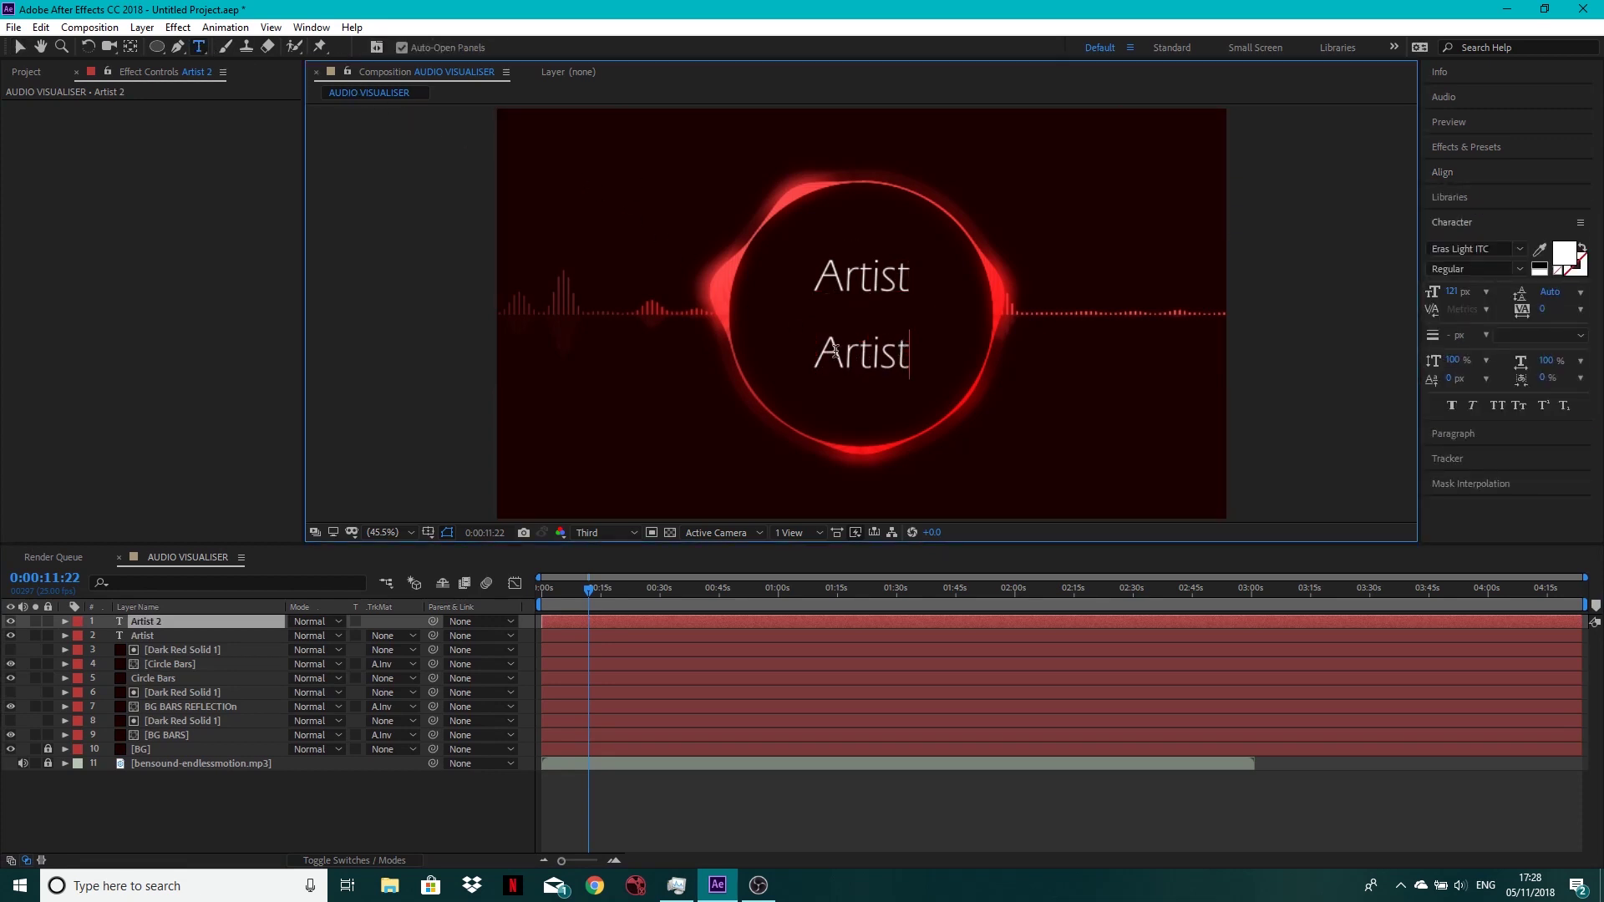
left_click_drag(903, 349, 802, 349)
type("Track")
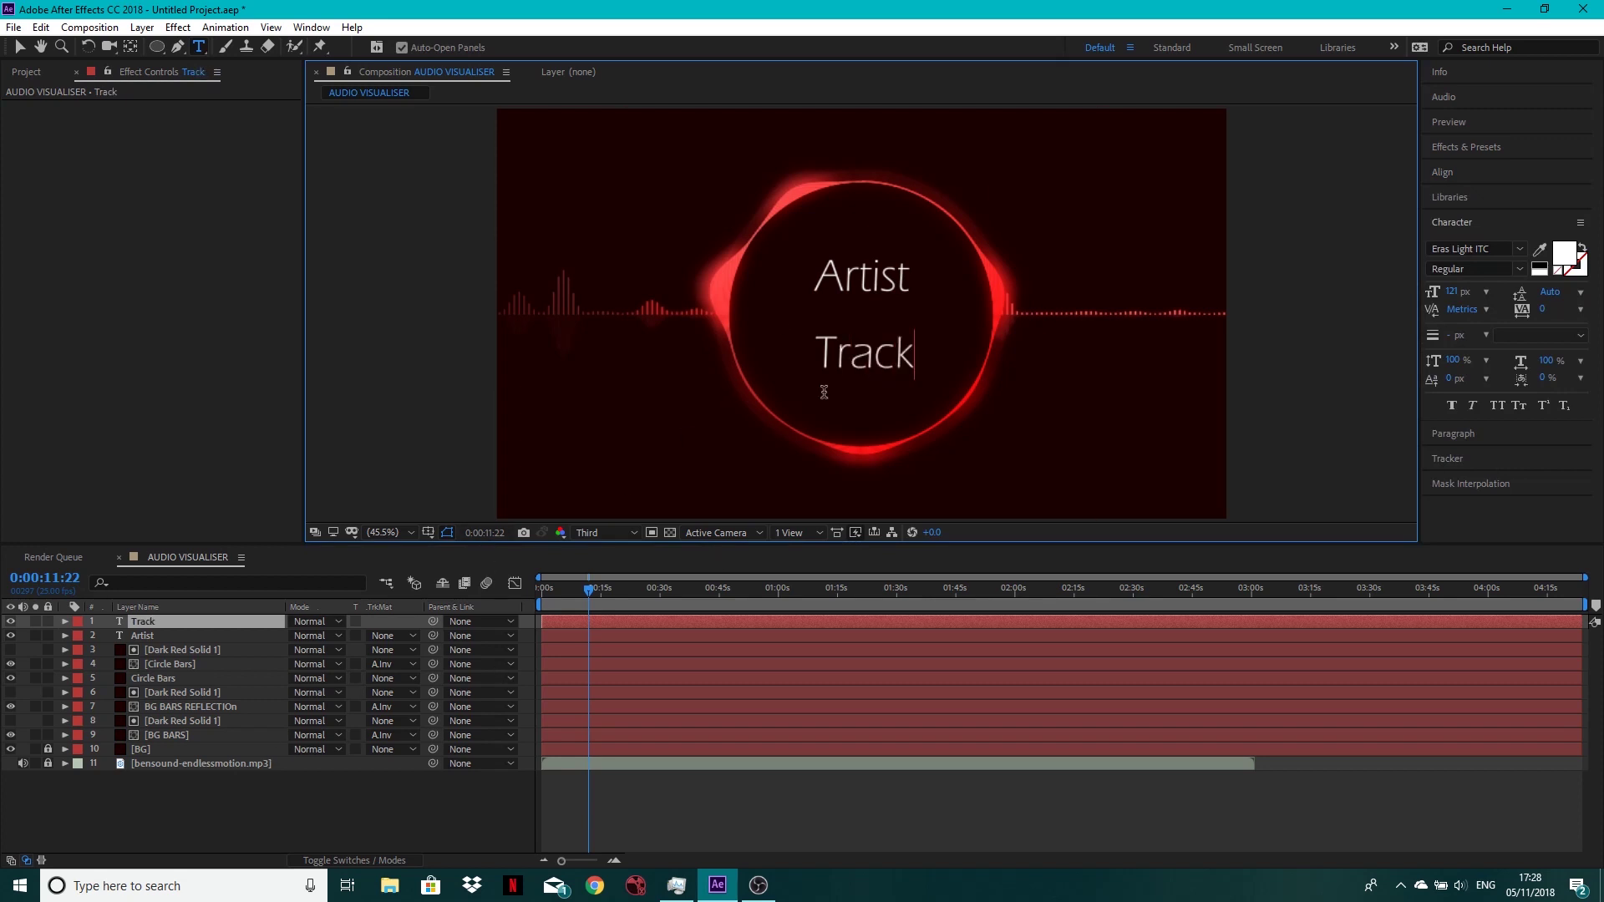
left_click(298, 820)
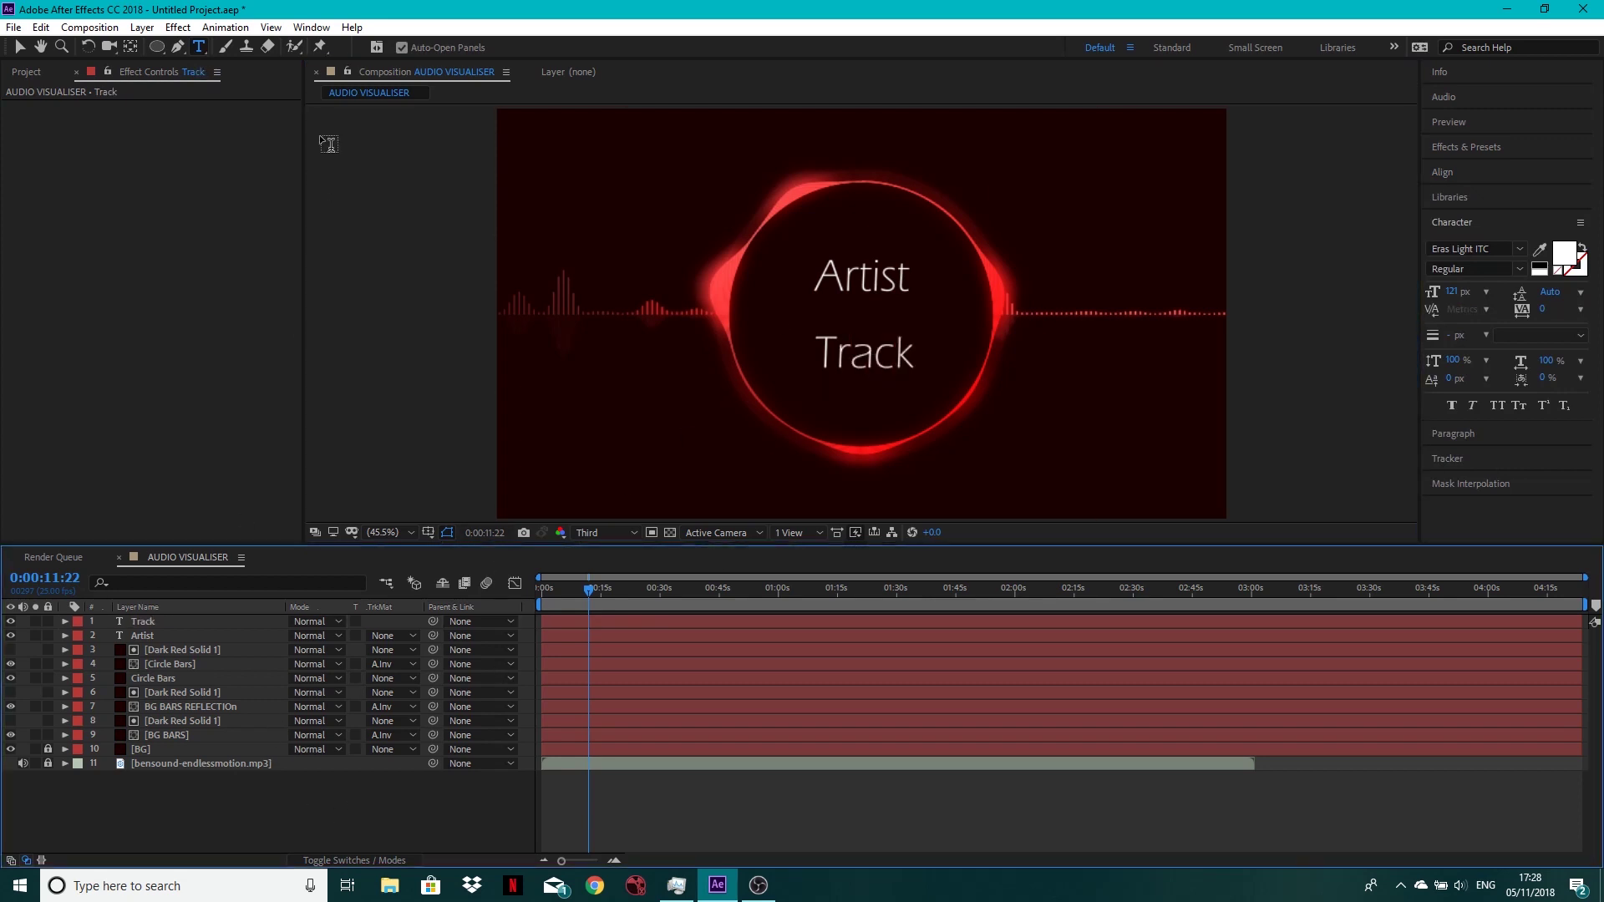
Draw a horizontal line with the Pen tool between the Artist and Track text.
left_click(161, 47)
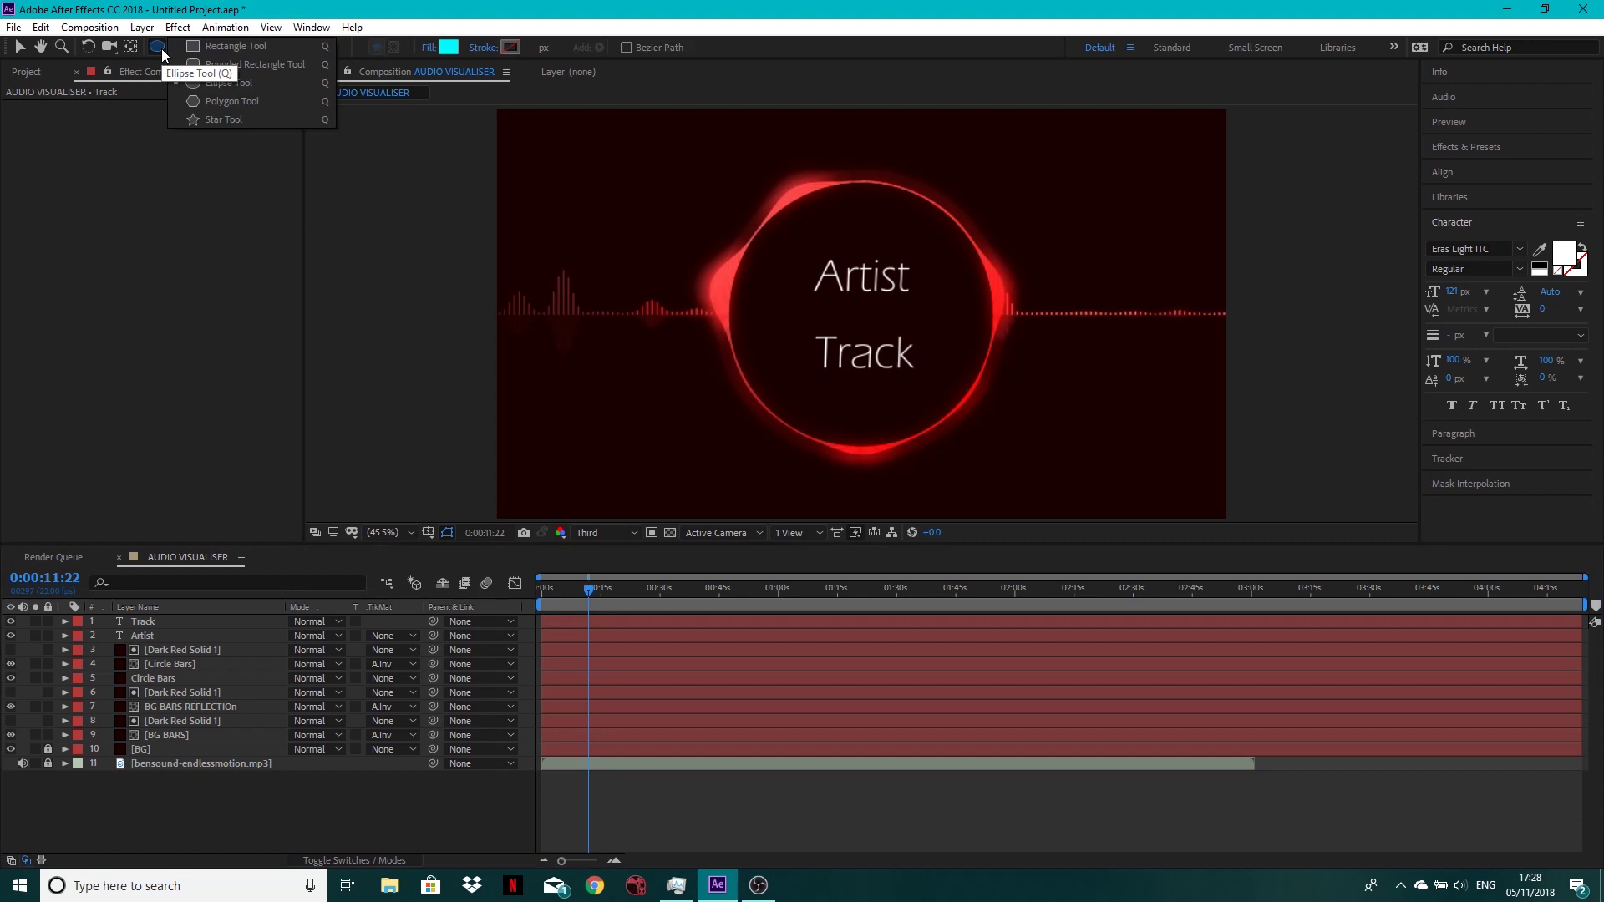
left_click(140, 174)
left_click(165, 806)
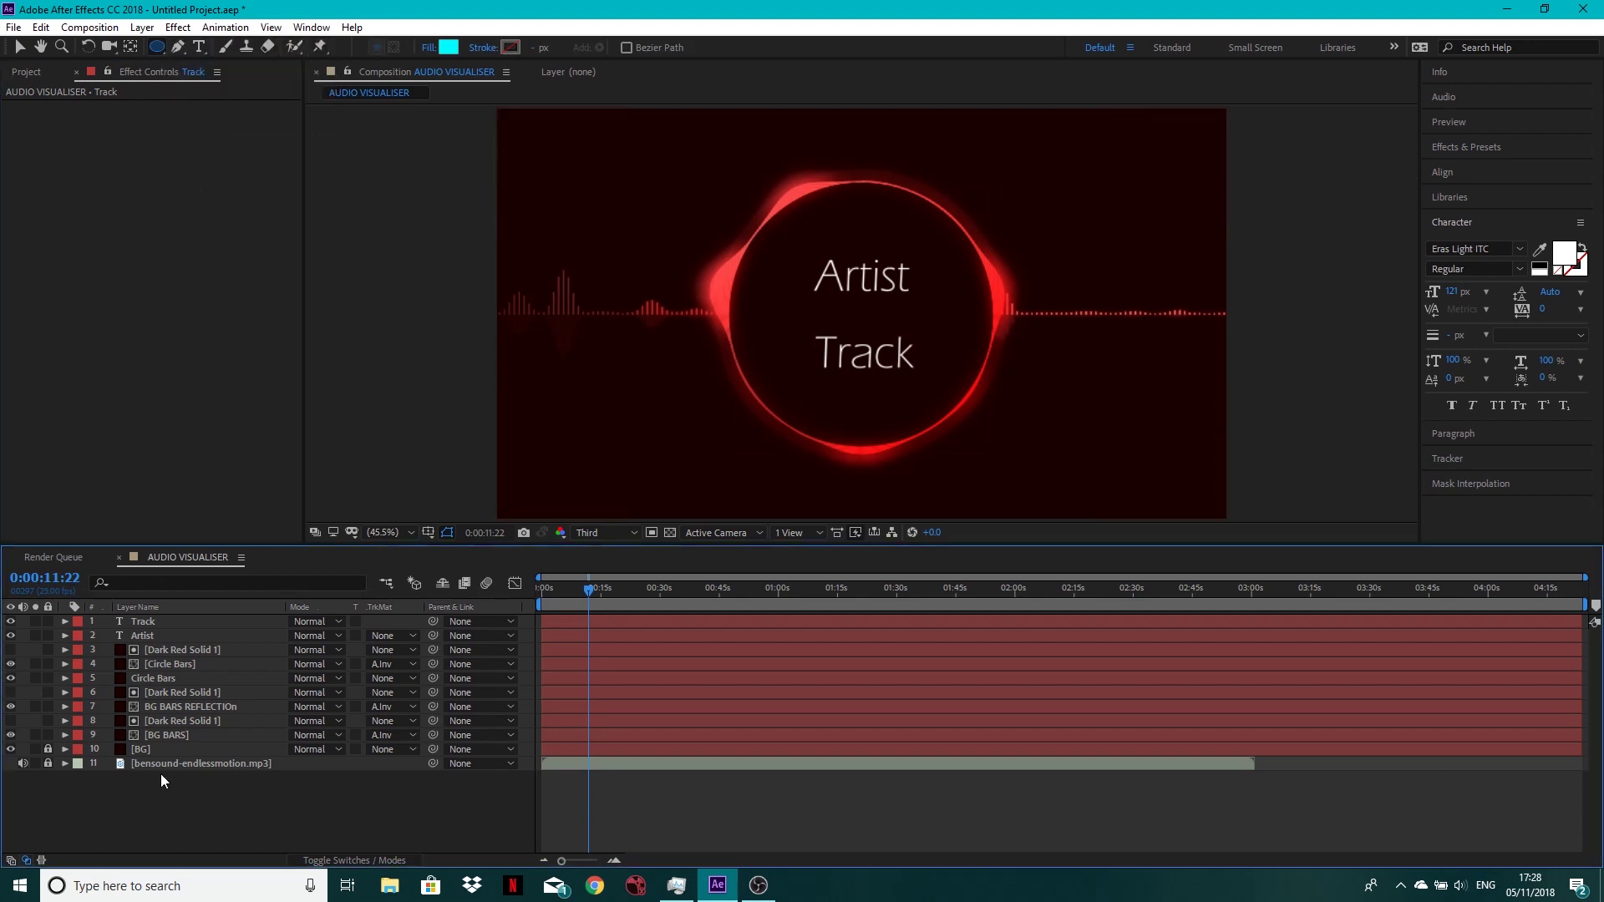
left_click(178, 48)
left_click(756, 316)
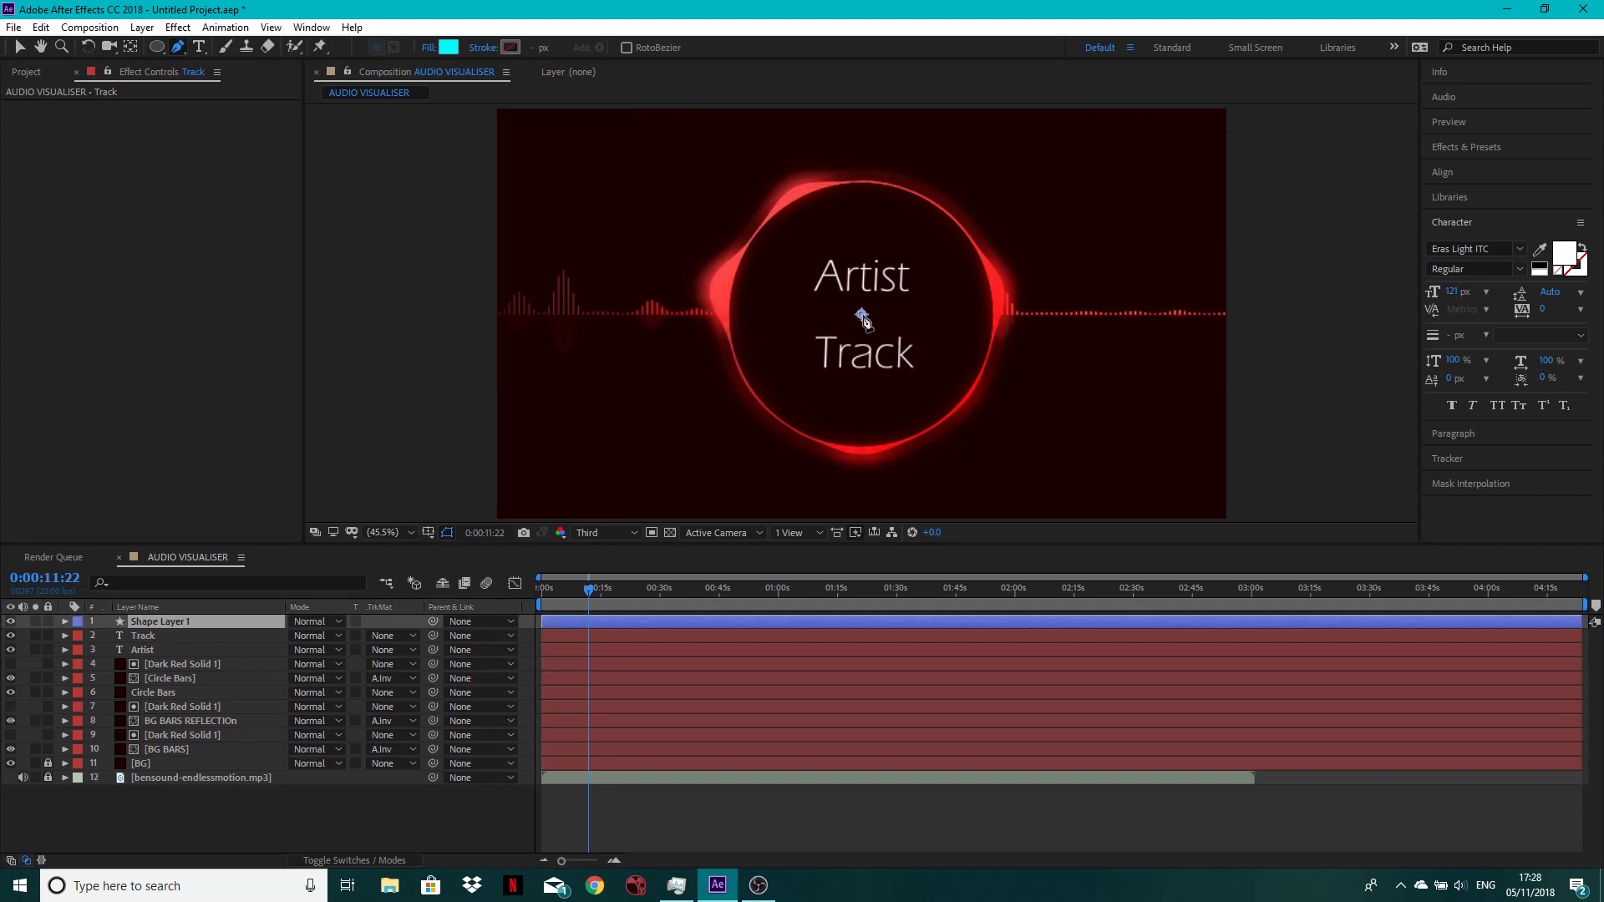
left_click(963, 315)
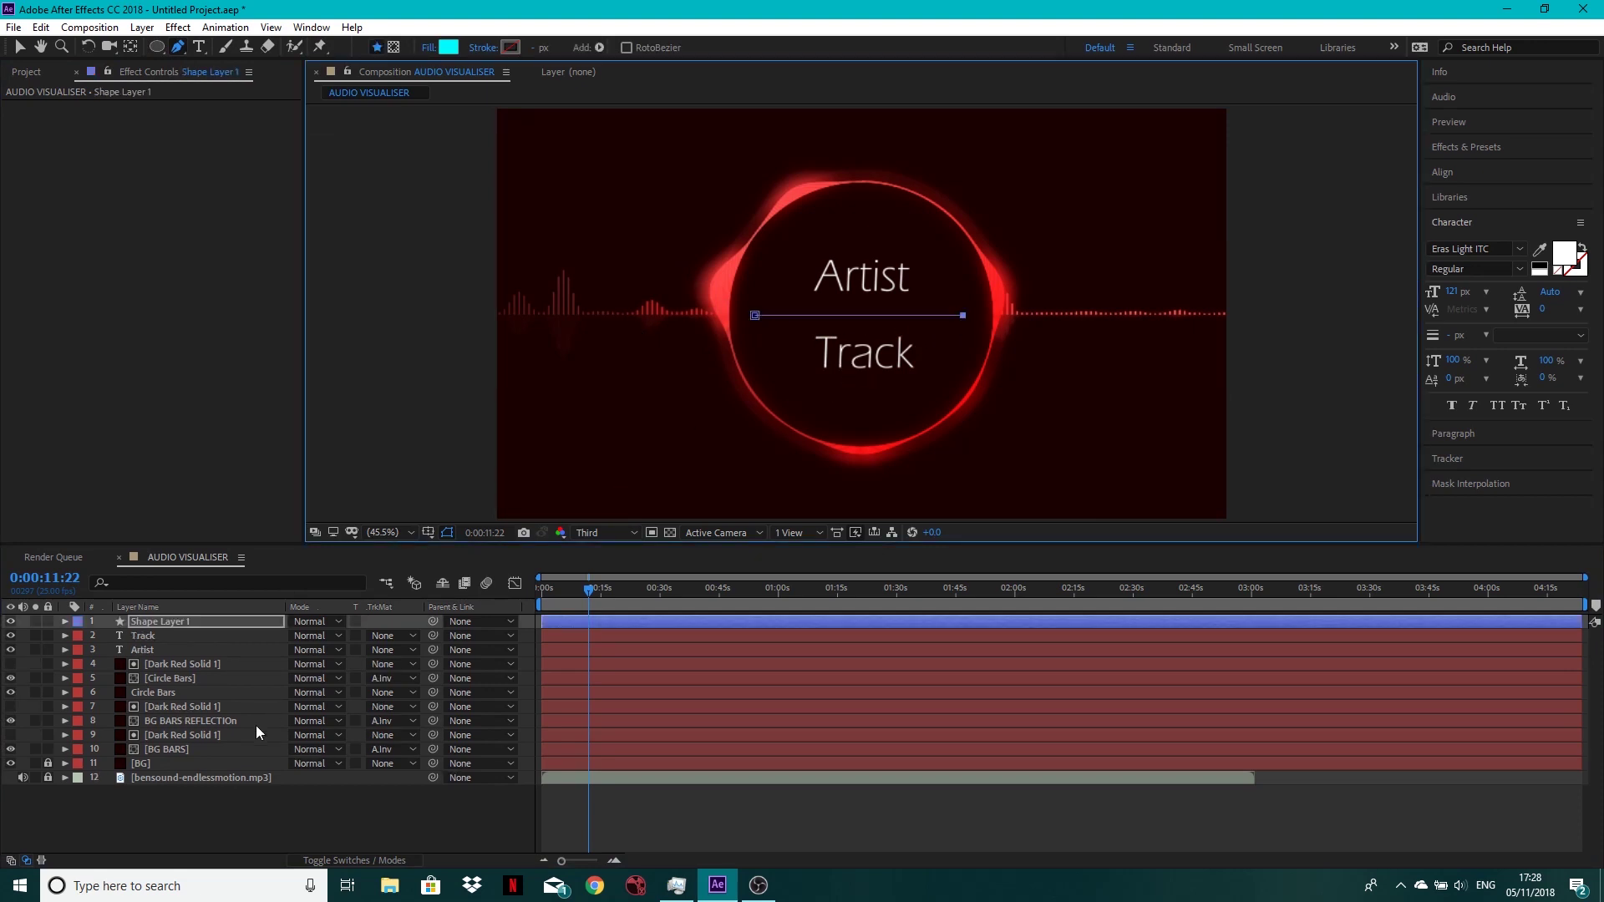
Give the line no fill, a solid stroke and a 5 px stroke width.
left_click(223, 810)
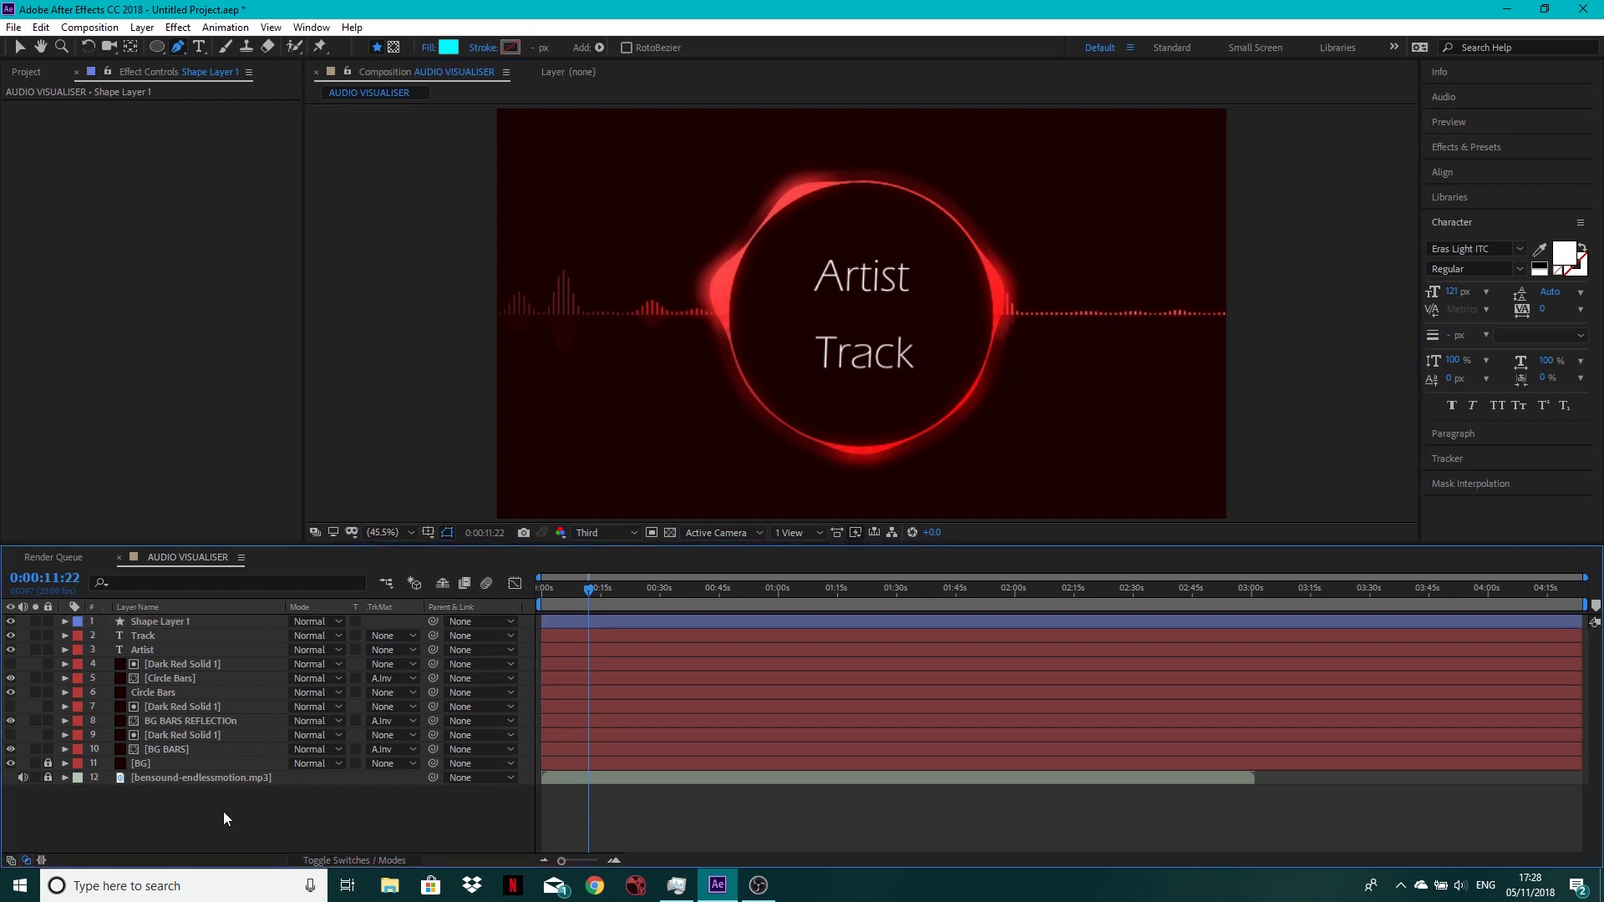
left_click(430, 49)
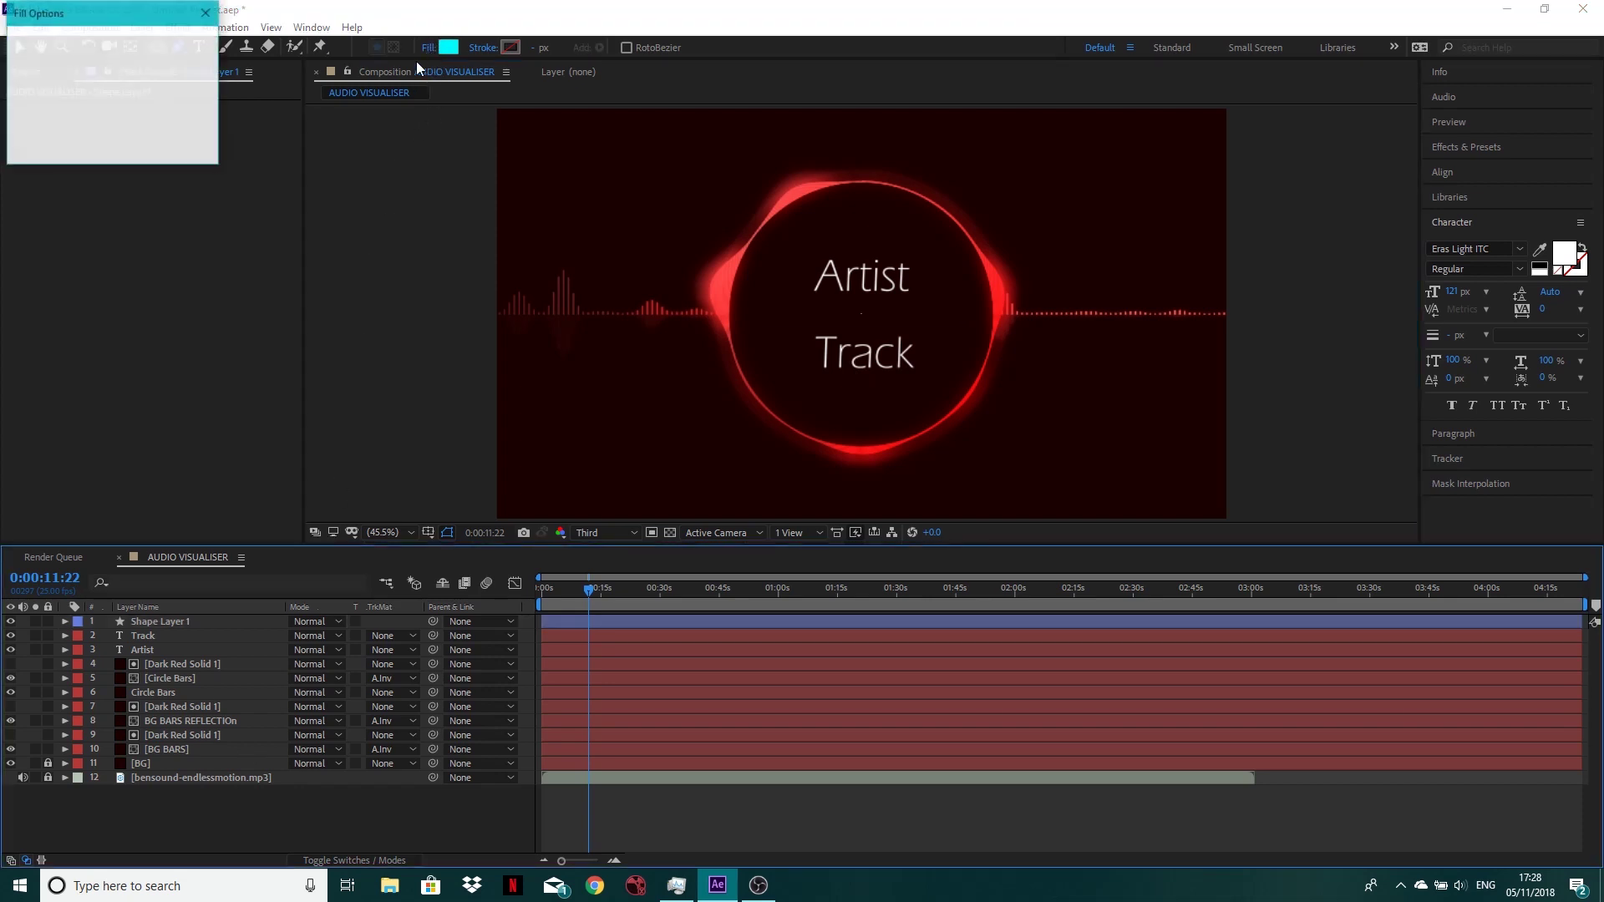
left_click(27, 48)
left_click(89, 147)
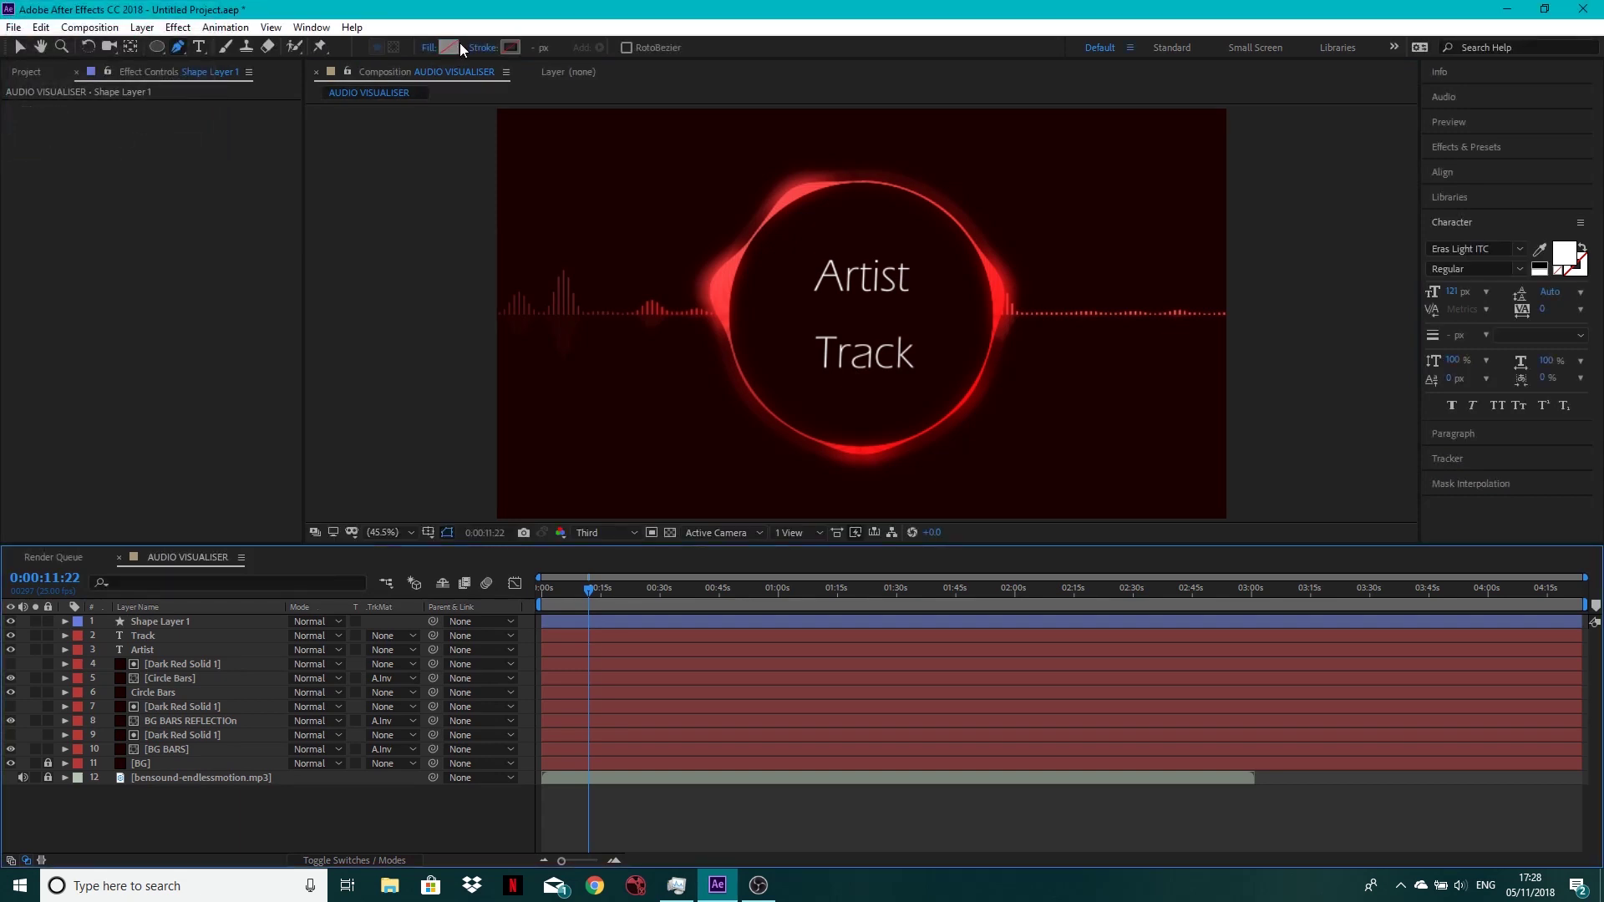
left_click(481, 48)
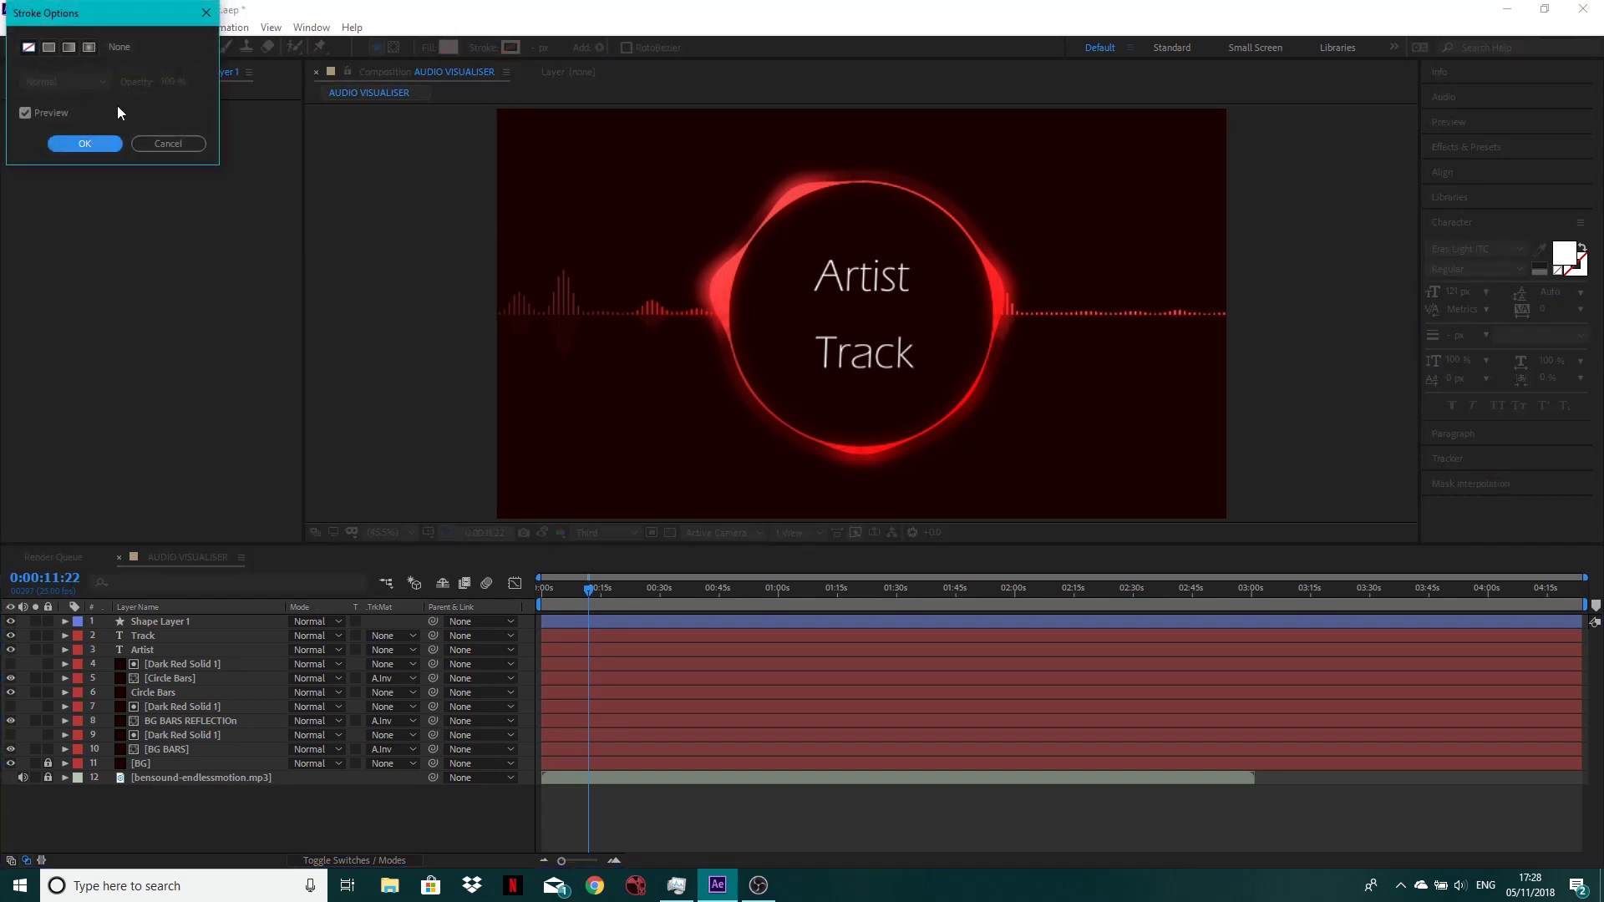
left_click(48, 47)
left_click(85, 144)
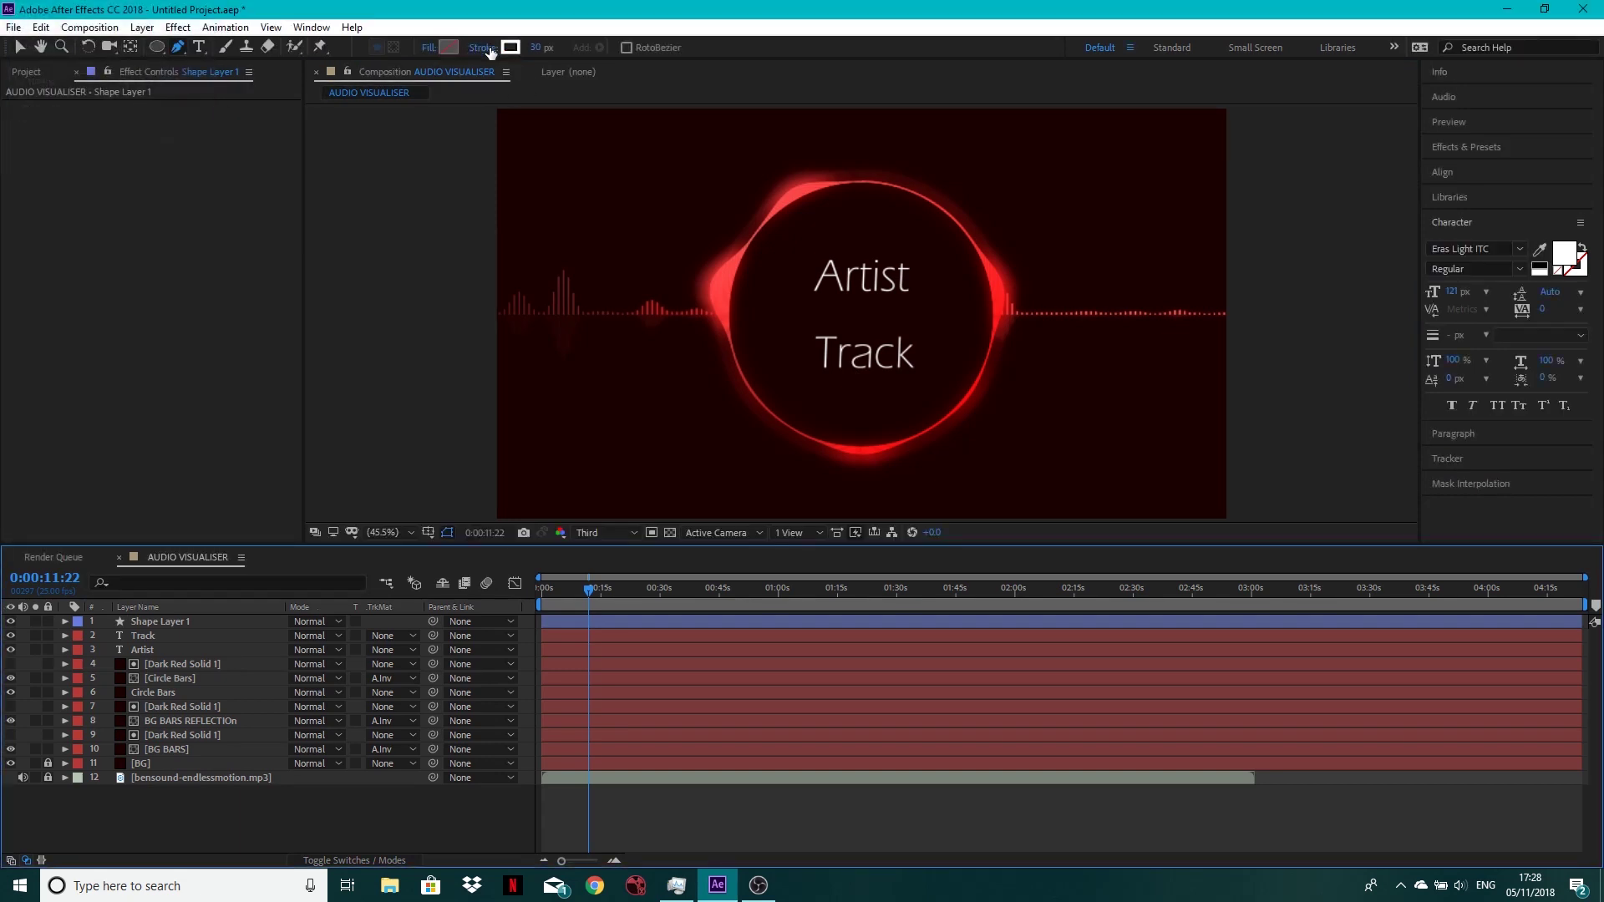
left_click(539, 49)
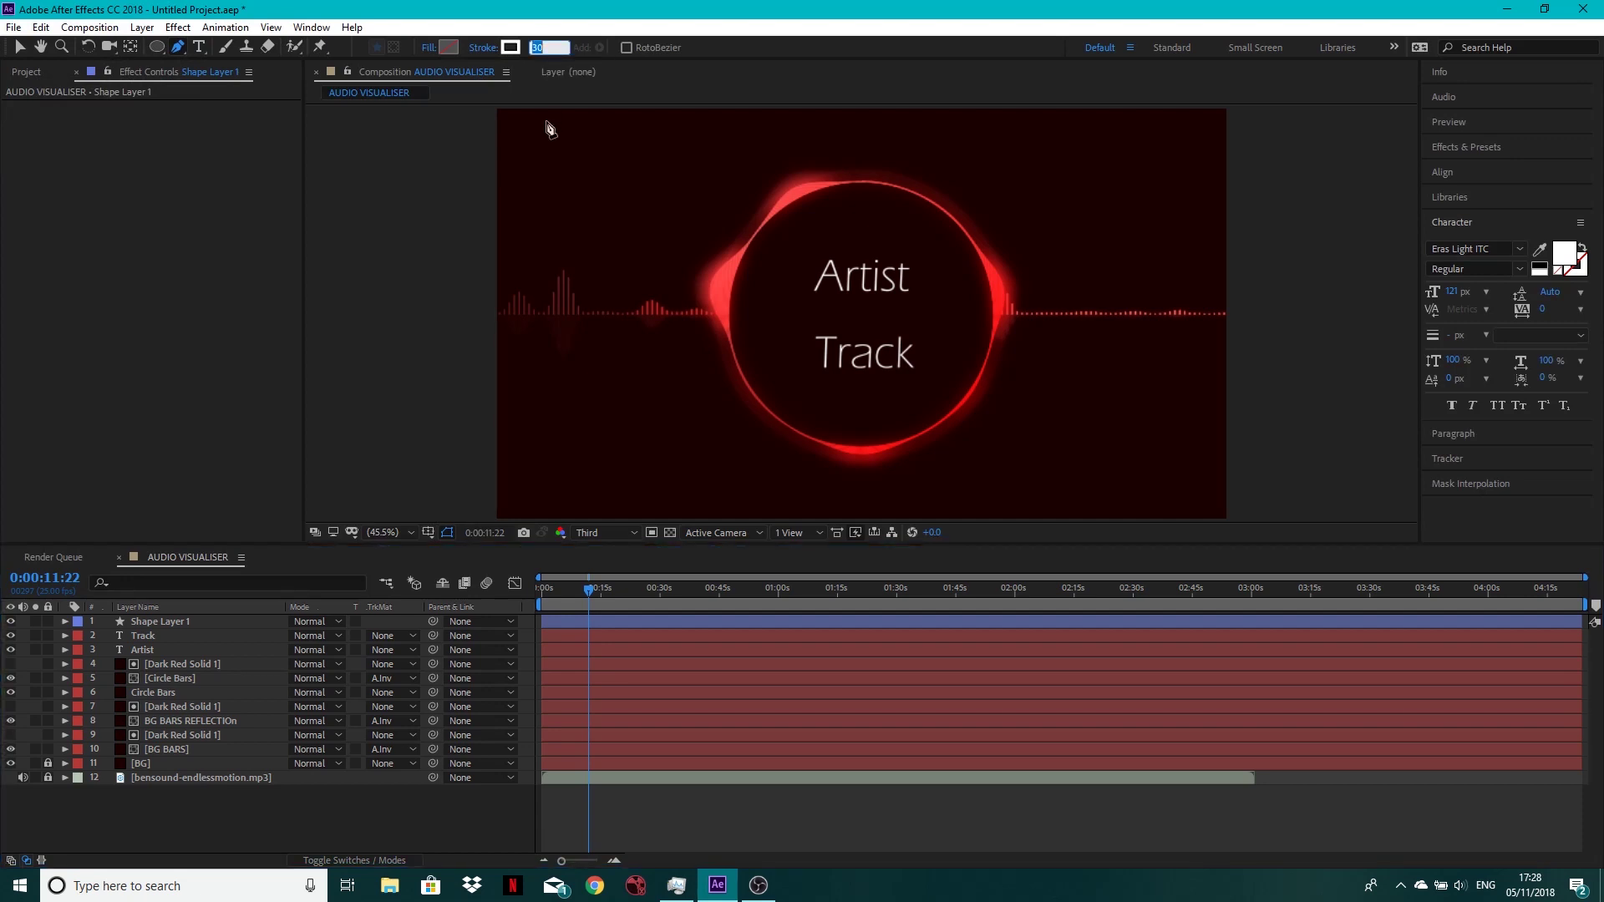
type("5")
key("Return")
Switch the viewer to Full resolution to check the new line.
left_click(208, 834)
left_click(174, 620)
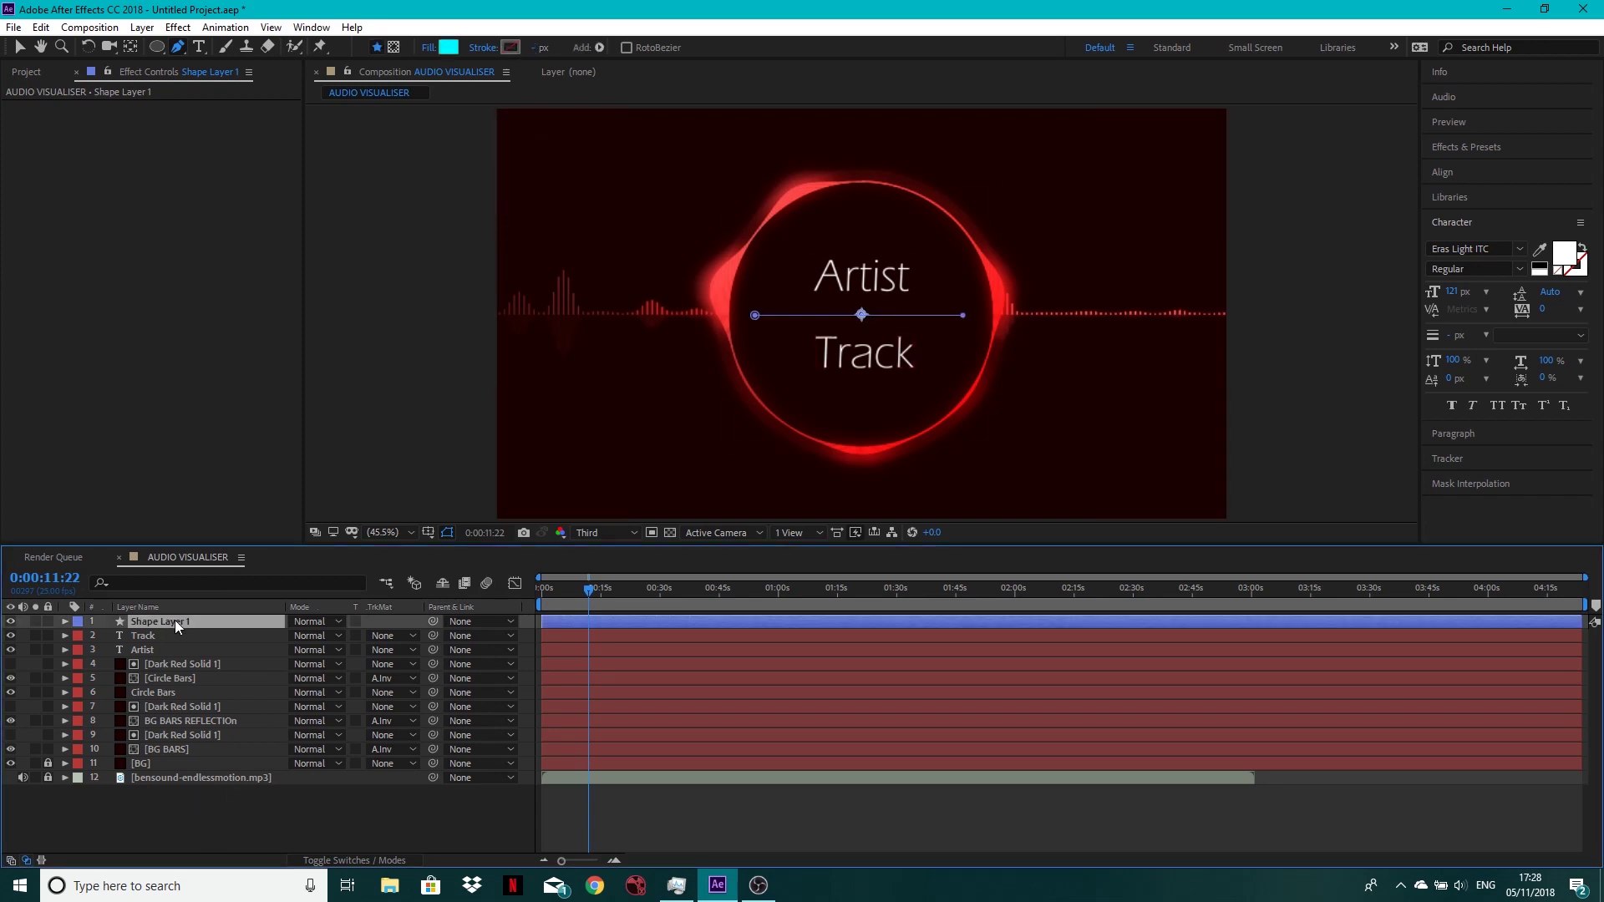
left_click(238, 825)
left_click(621, 538)
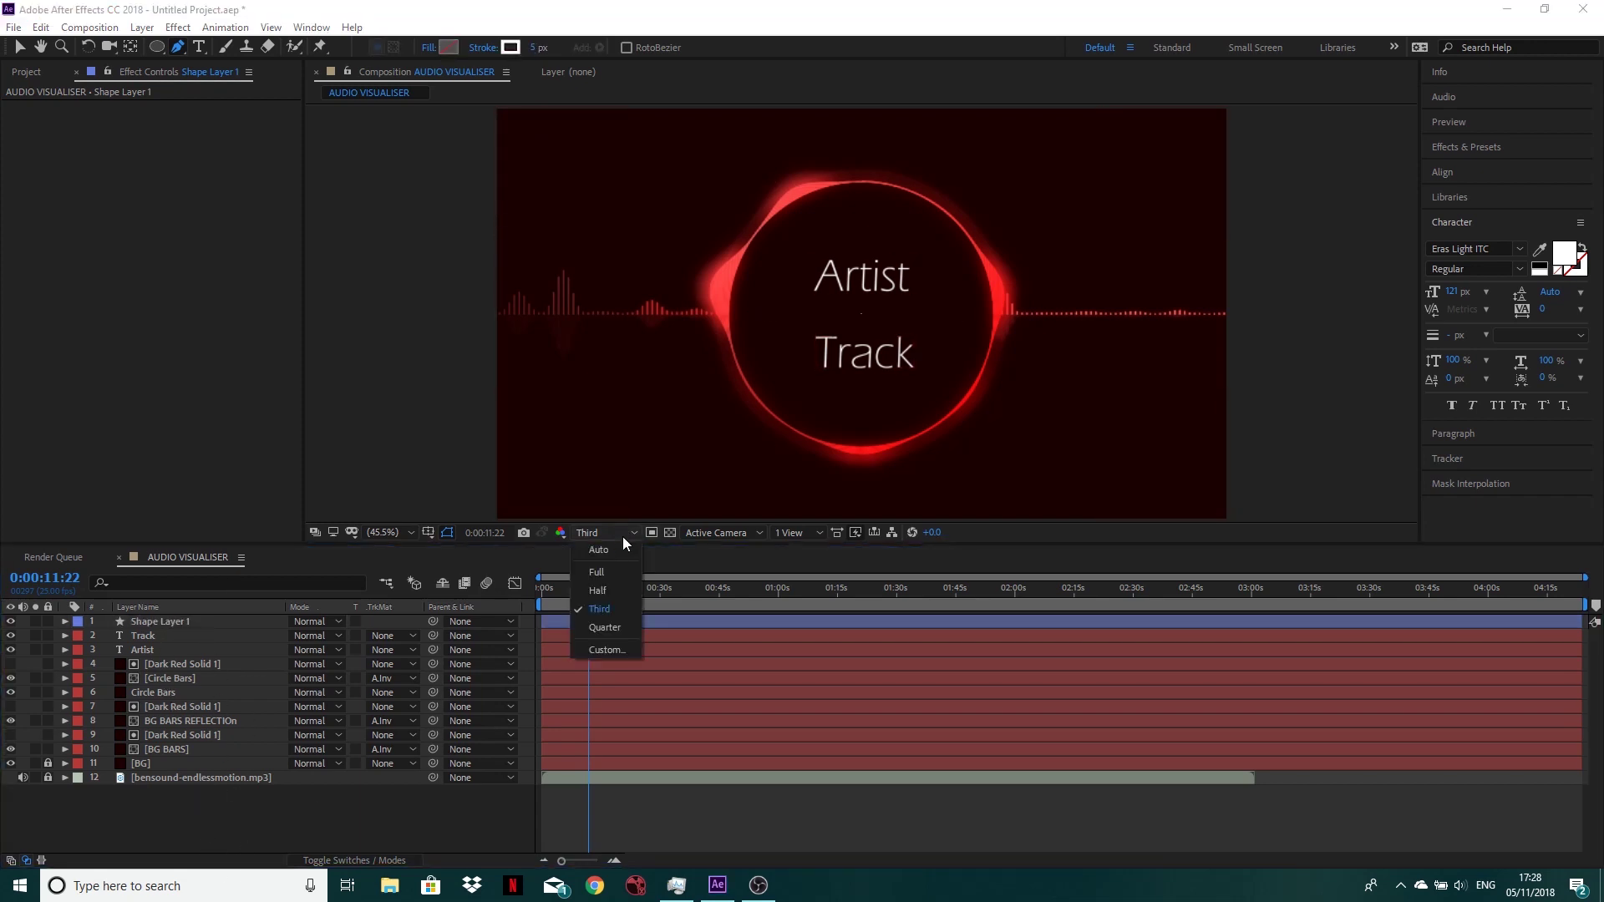
left_click(610, 574)
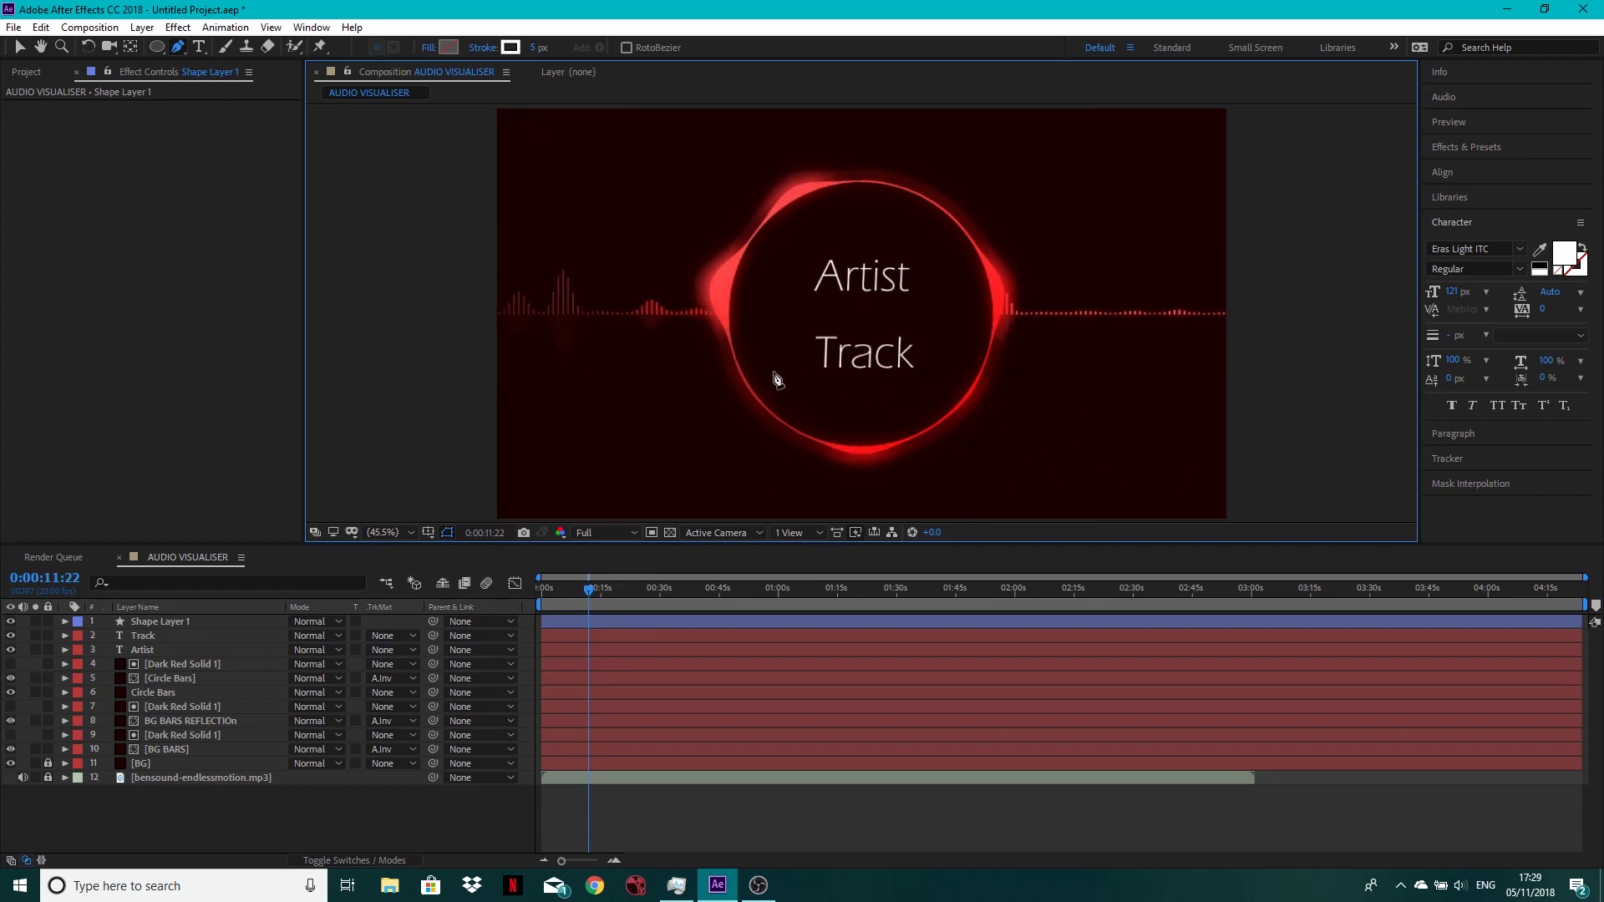
Turn on the shape's white stroke in its contents and set the stroke width to 5 px.
left_click(65, 622)
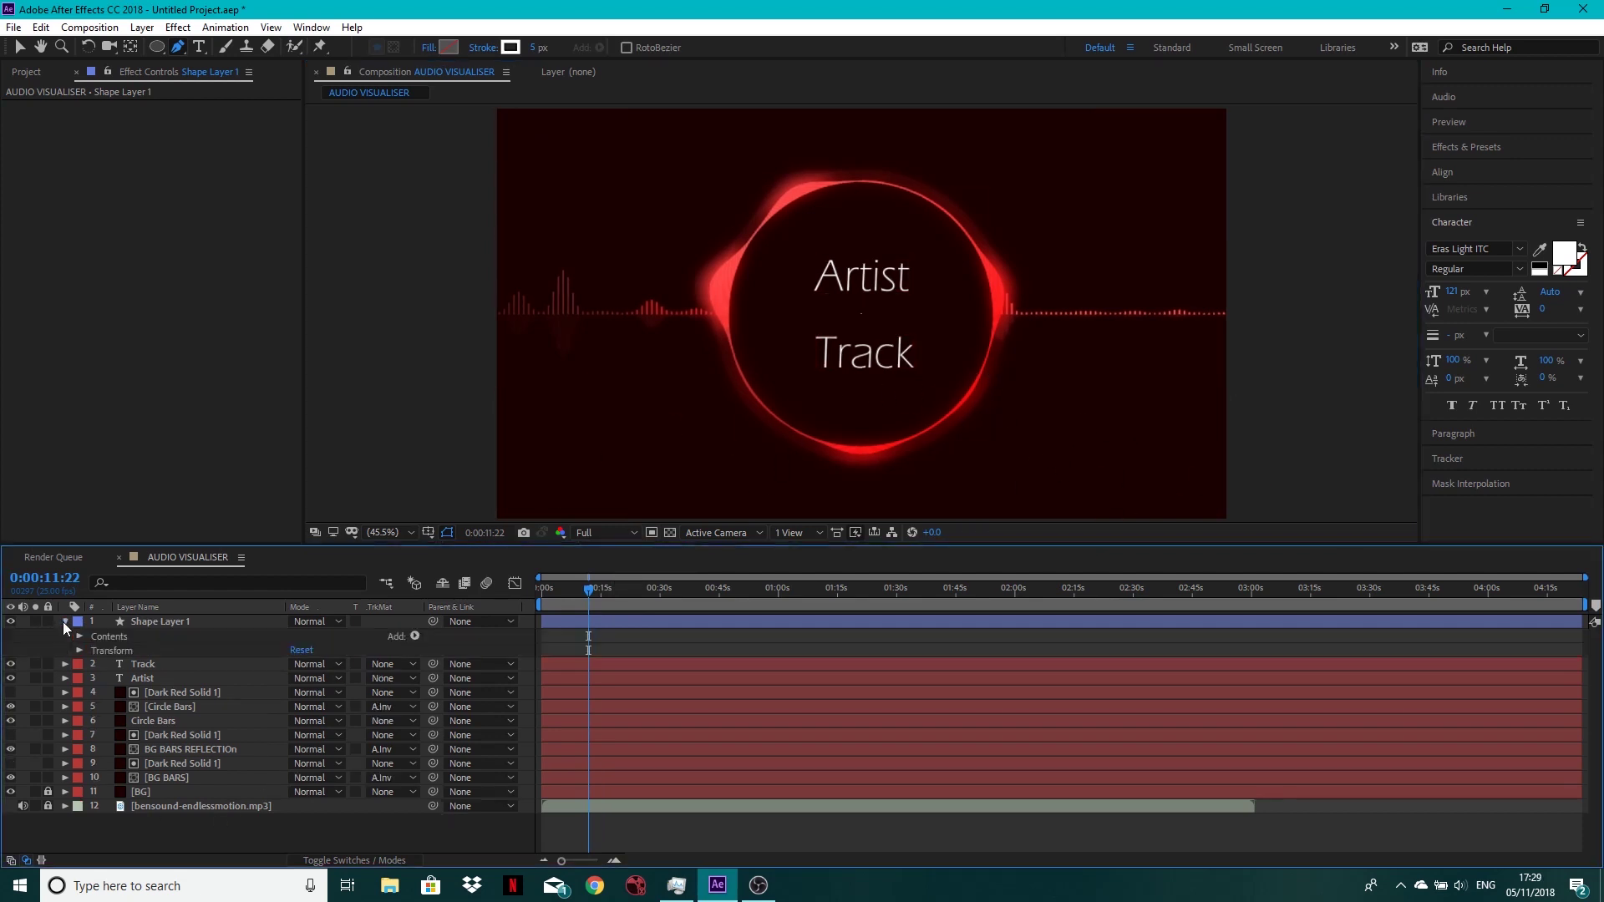
left_click(81, 636)
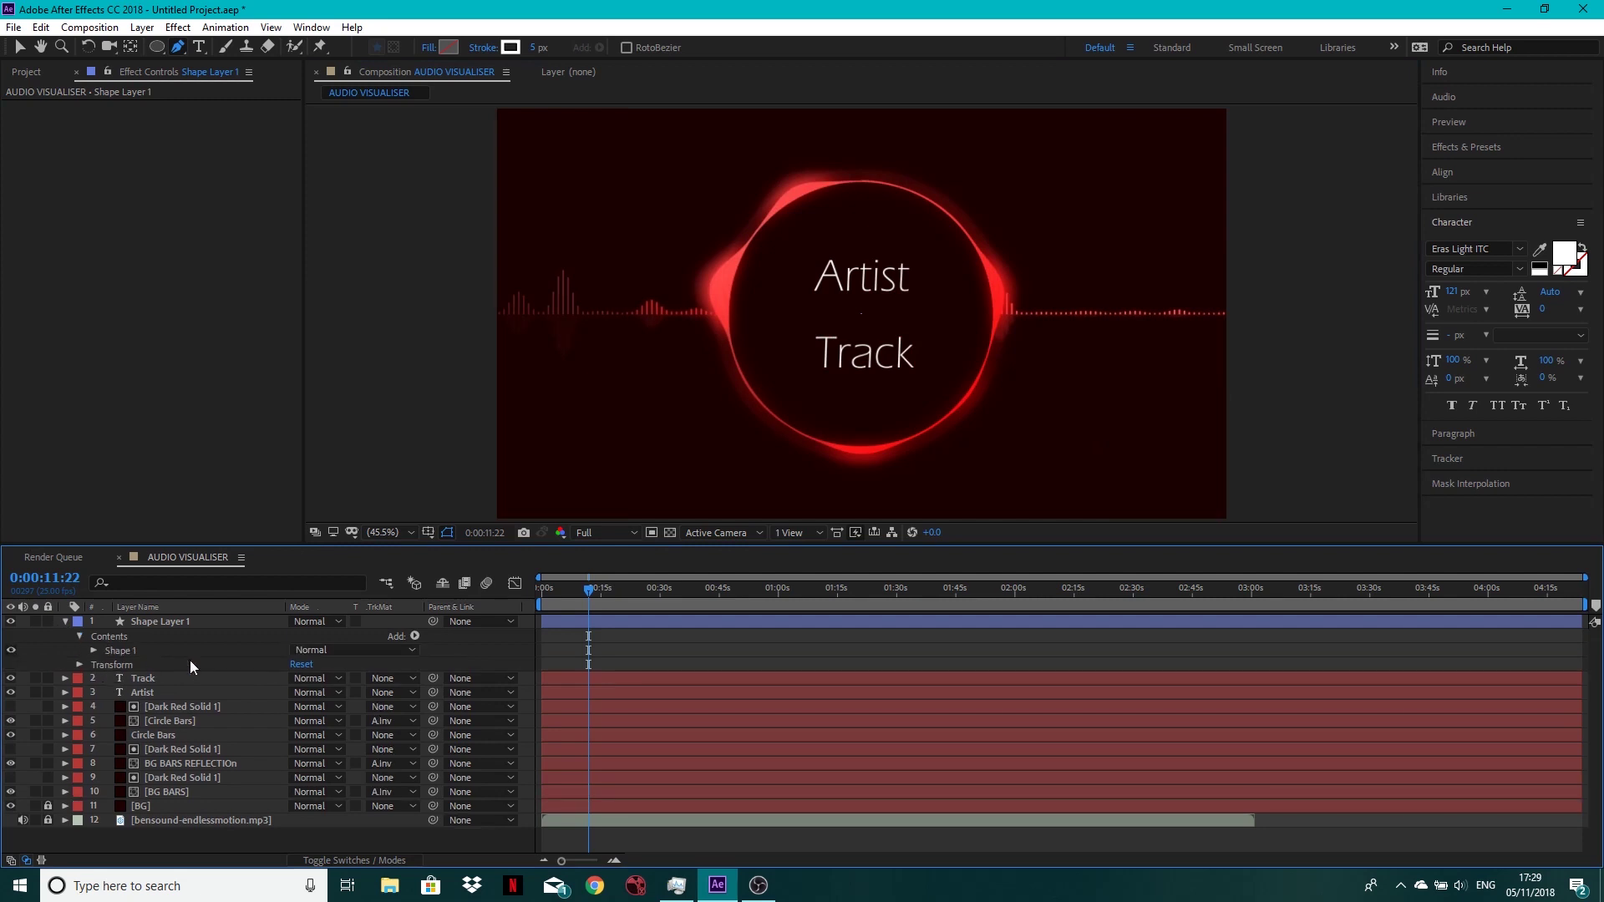
left_click(134, 648)
left_click(95, 650)
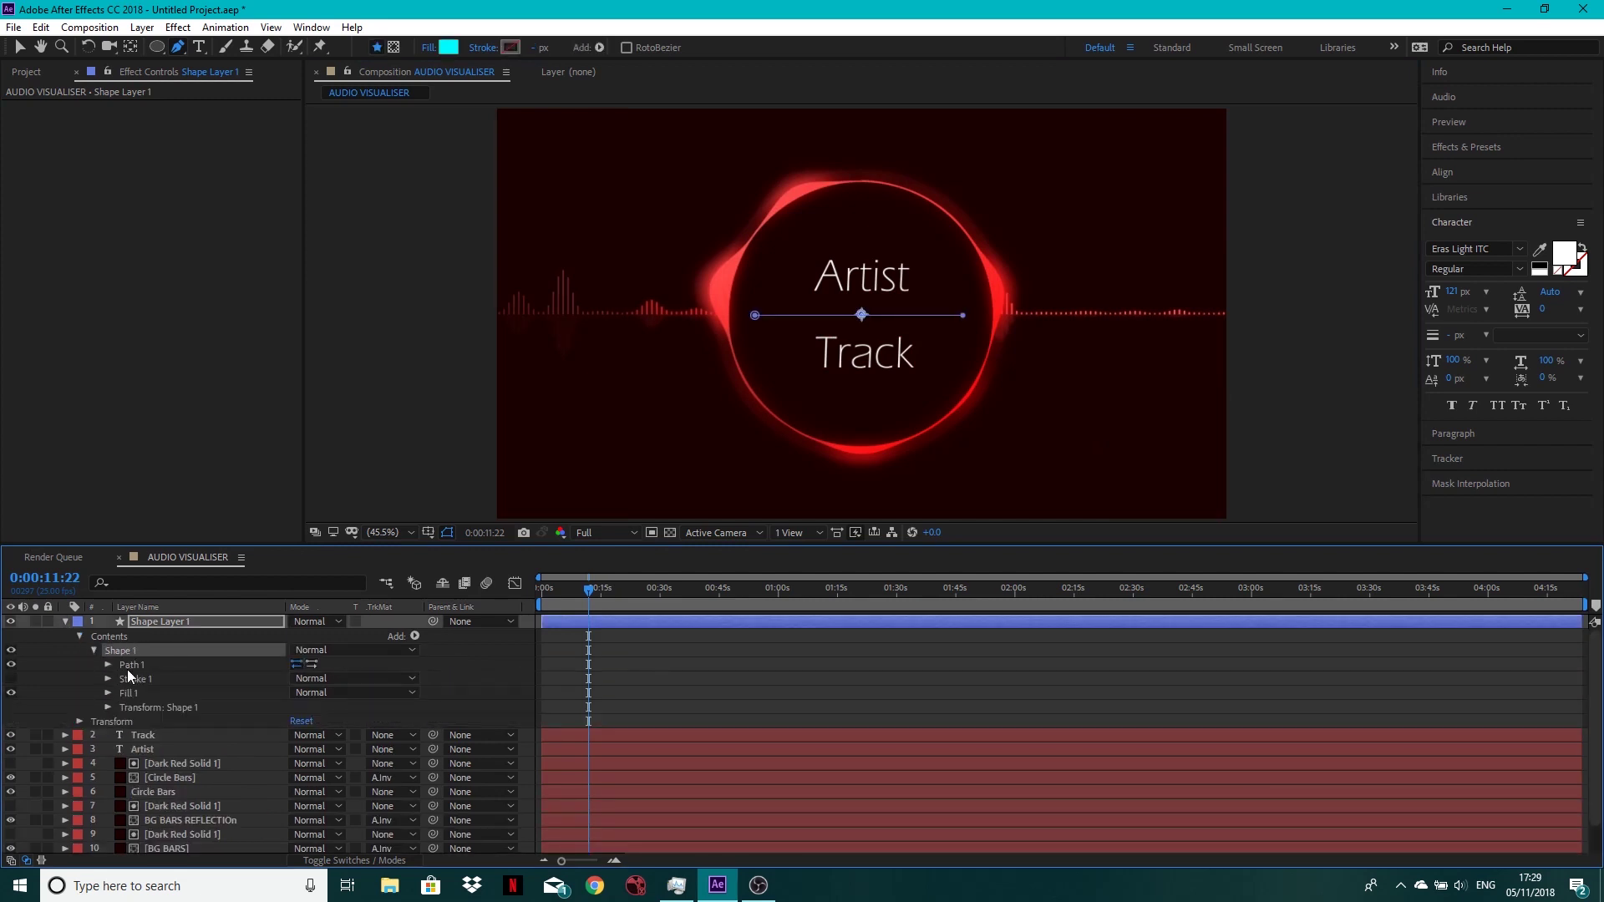
left_click(11, 678)
left_click(65, 620)
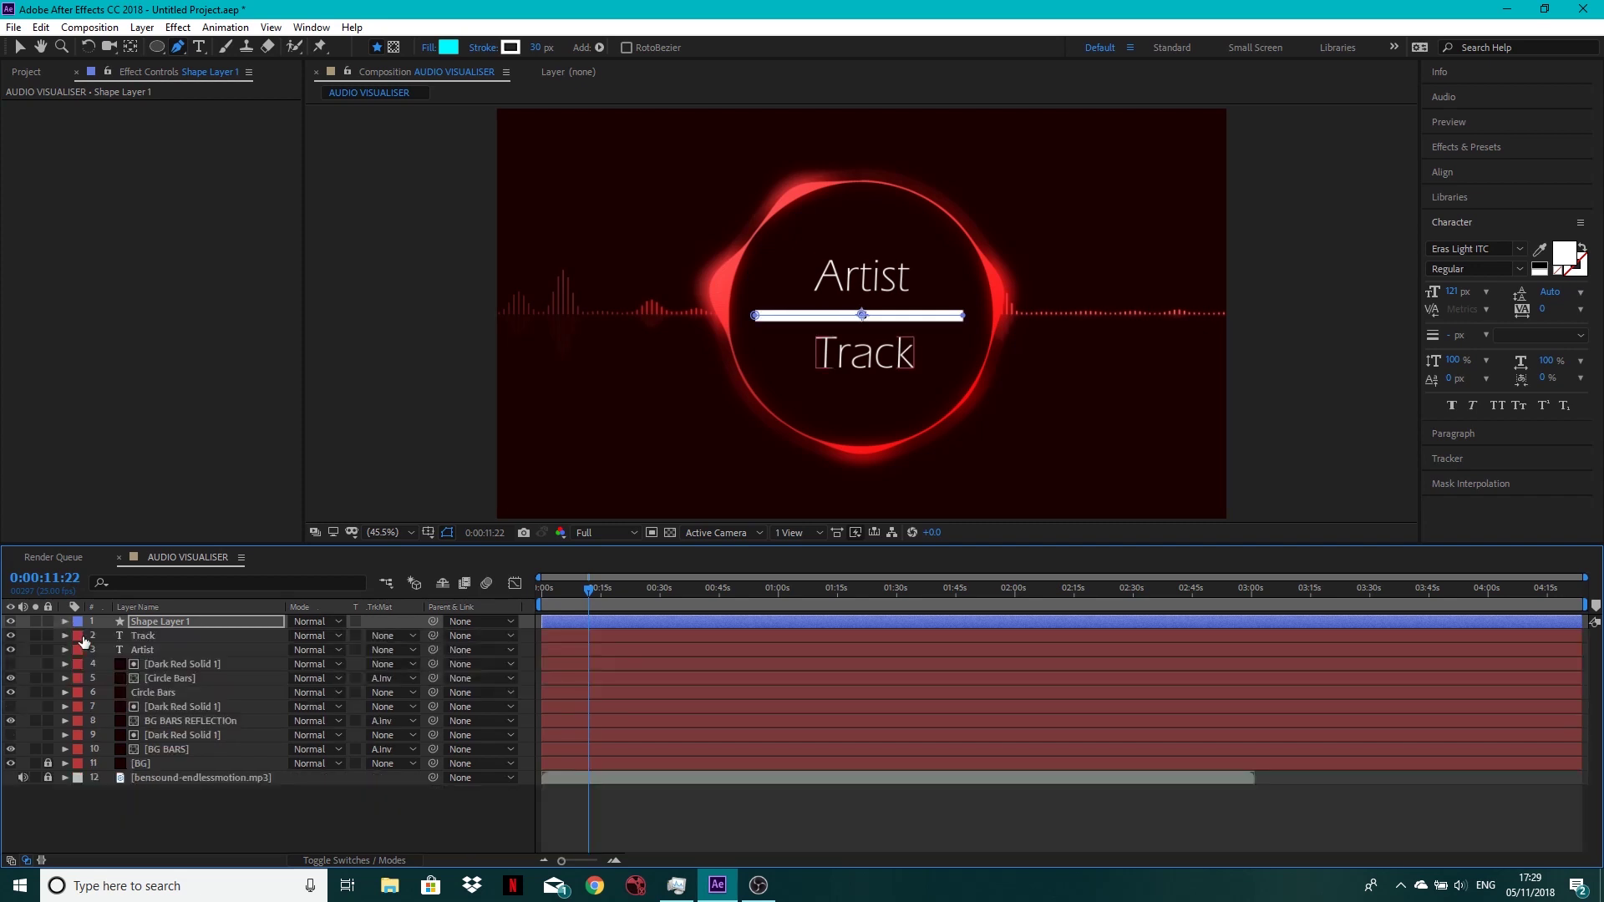
left_click(536, 47)
type("5")
key("Return")
left_click(364, 805)
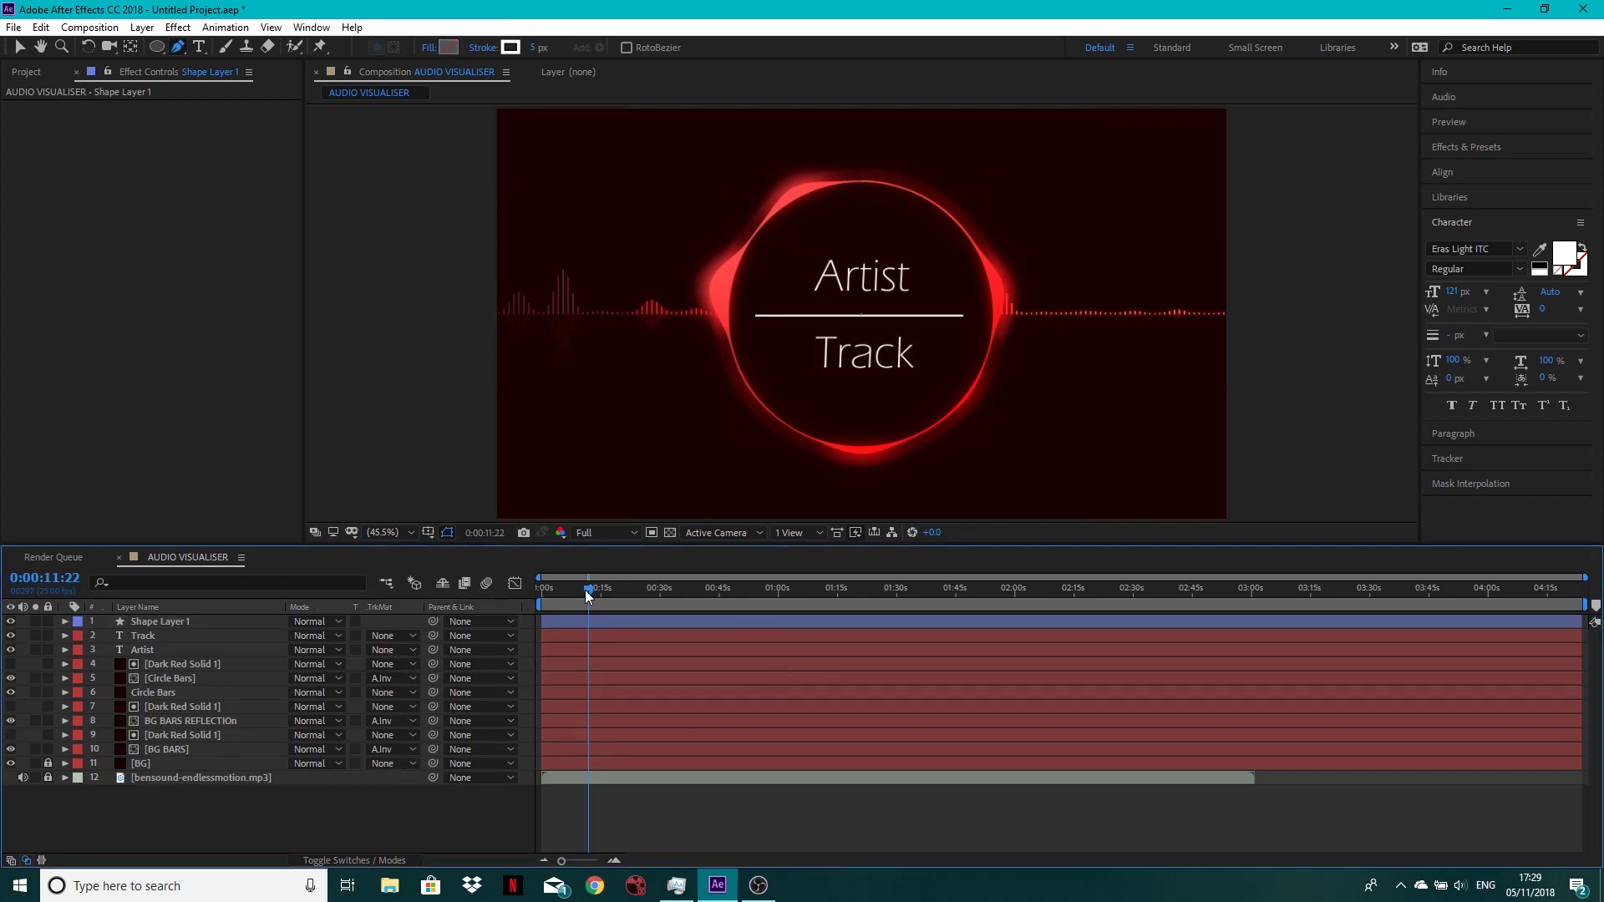
Set the viewer to Quarter resolution, then play and stop the visualiser preview.
mouse_move(585, 590)
left_mouse_down()
mouse_move(628, 588)
mouse_move(582, 588)
left_mouse_up()
left_click(593, 532)
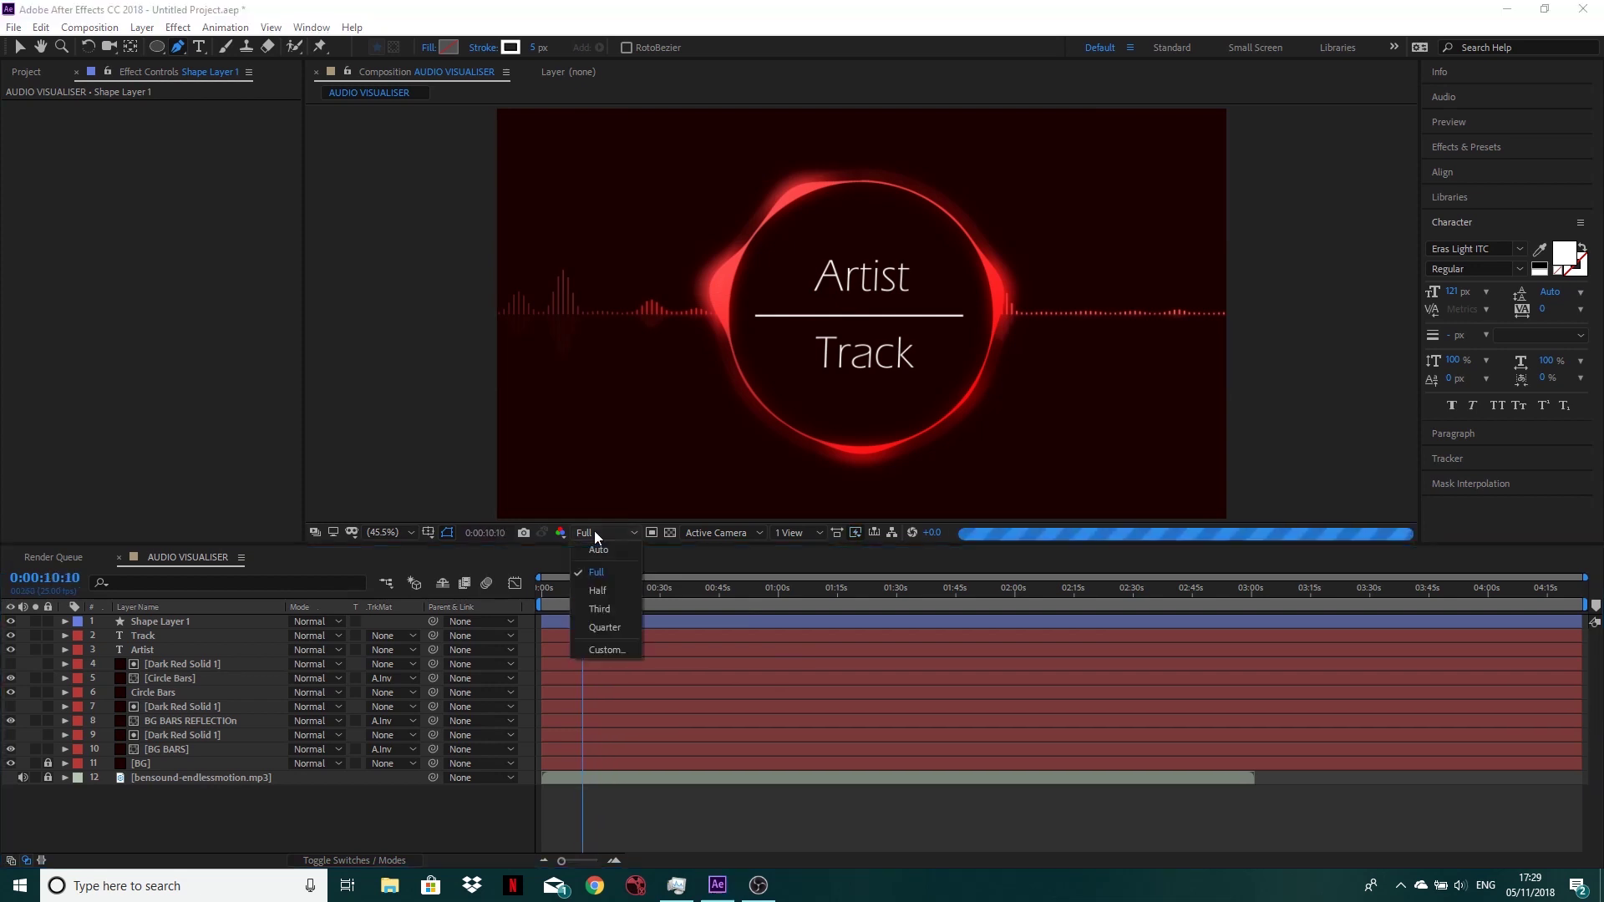
left_click(605, 606)
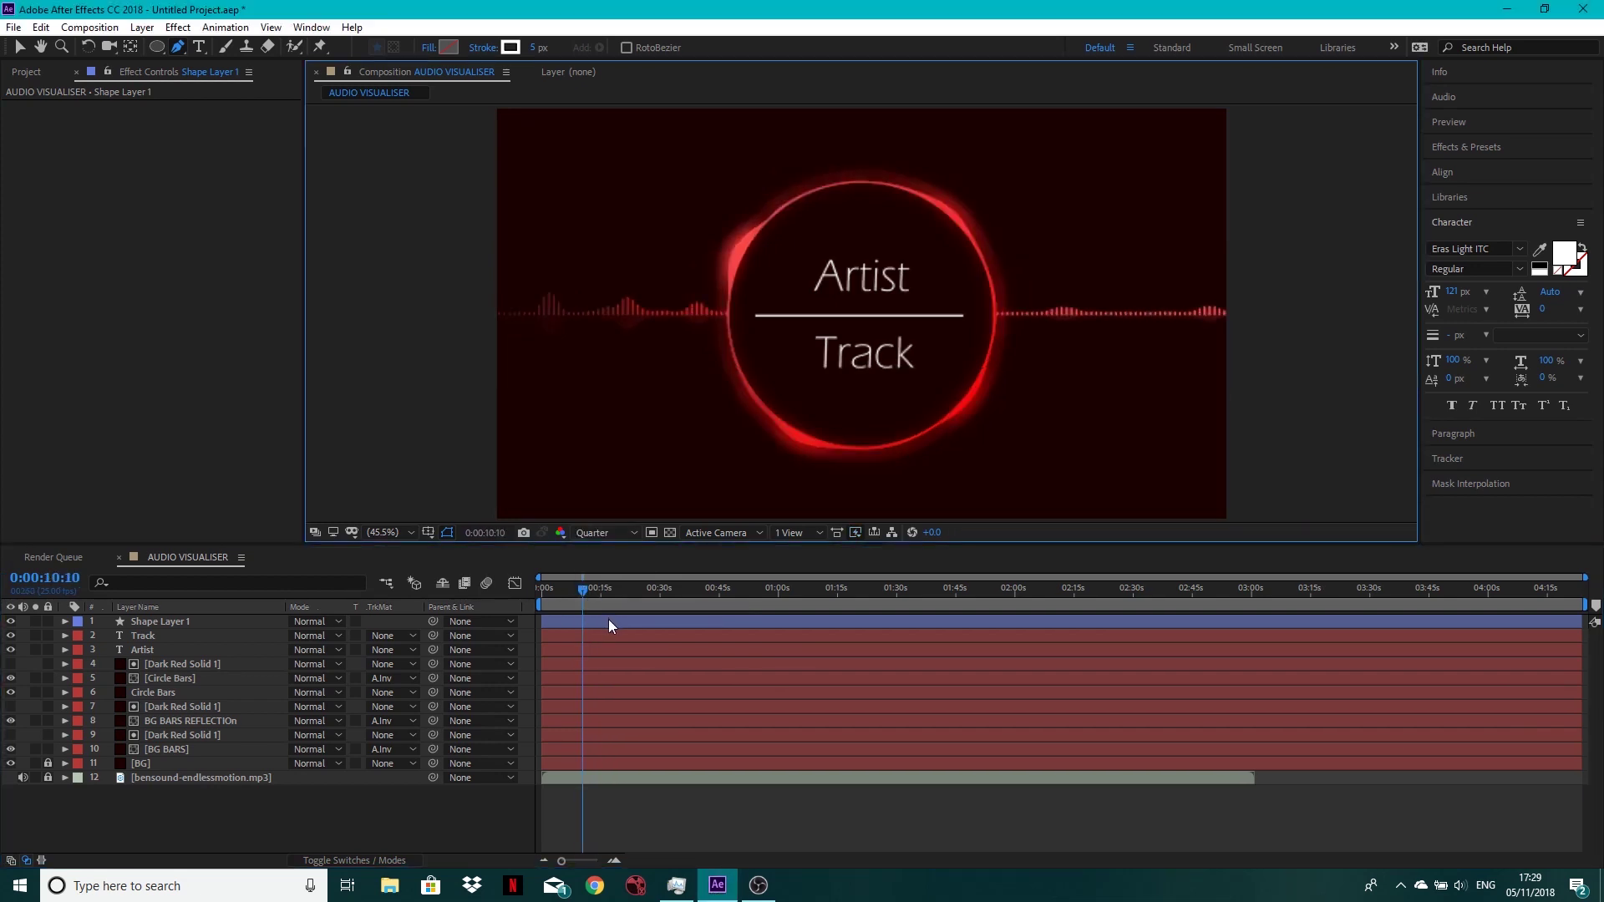
key("space")
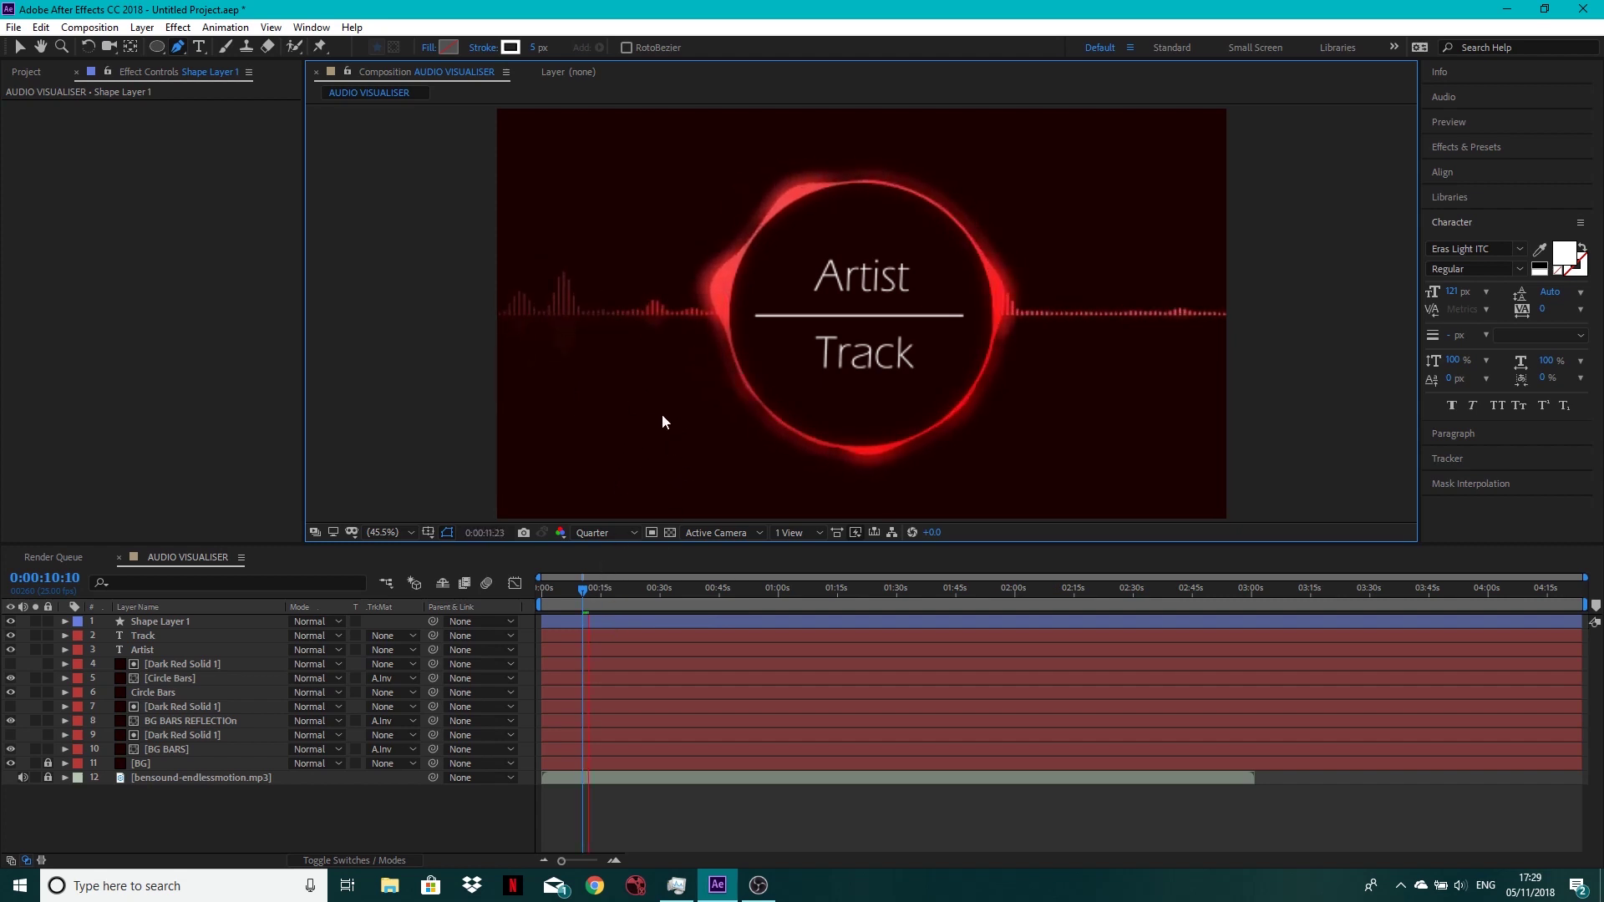
key("space")
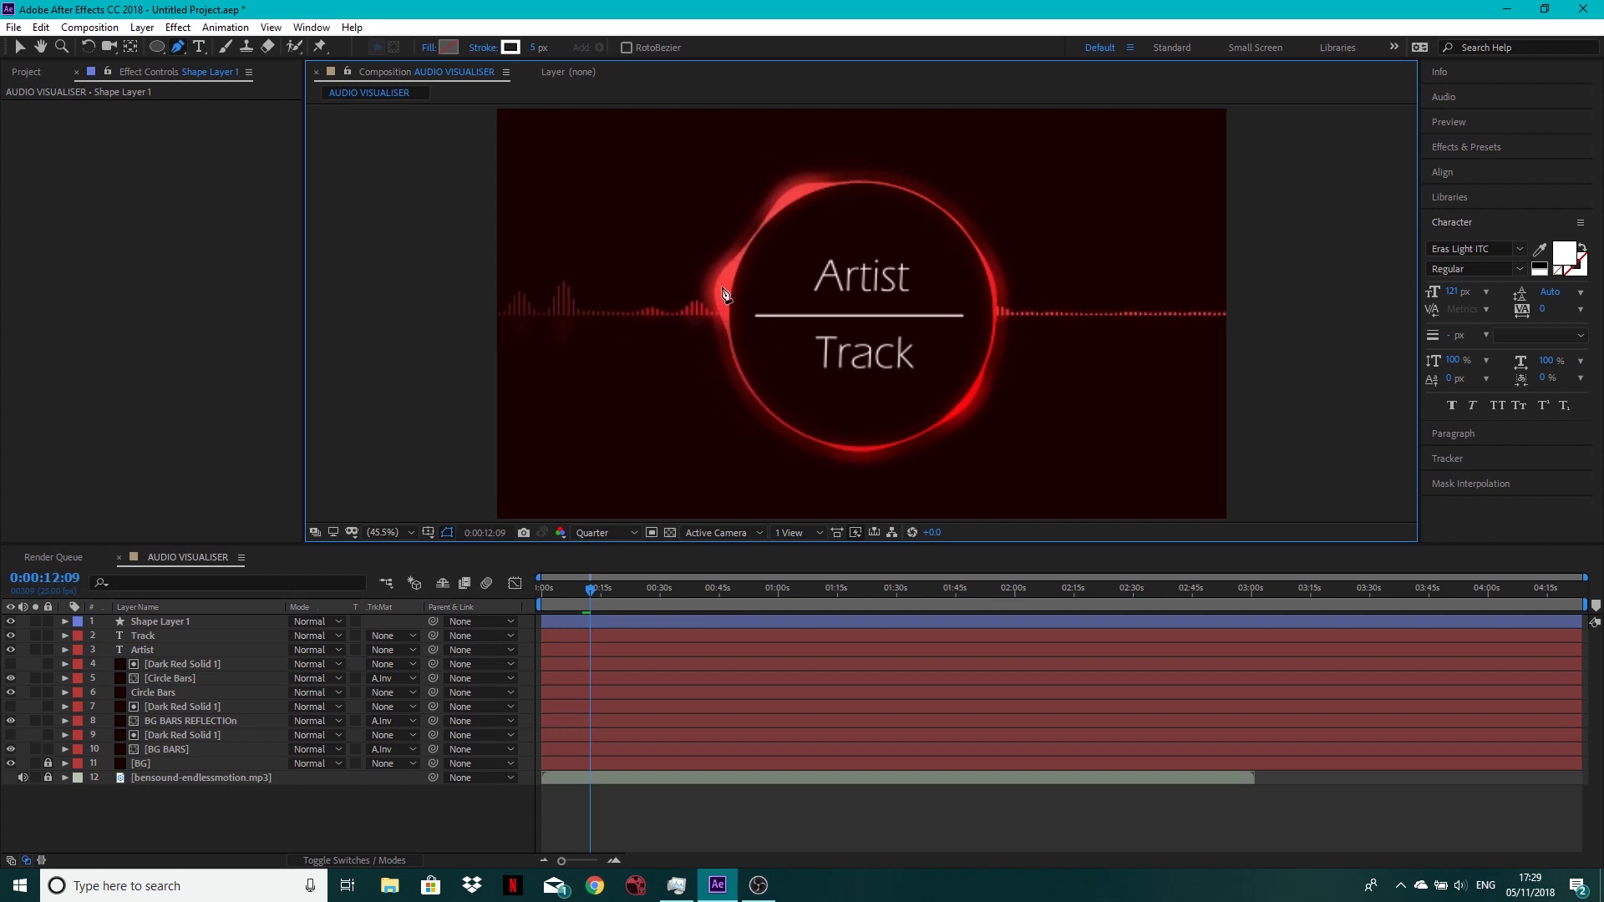